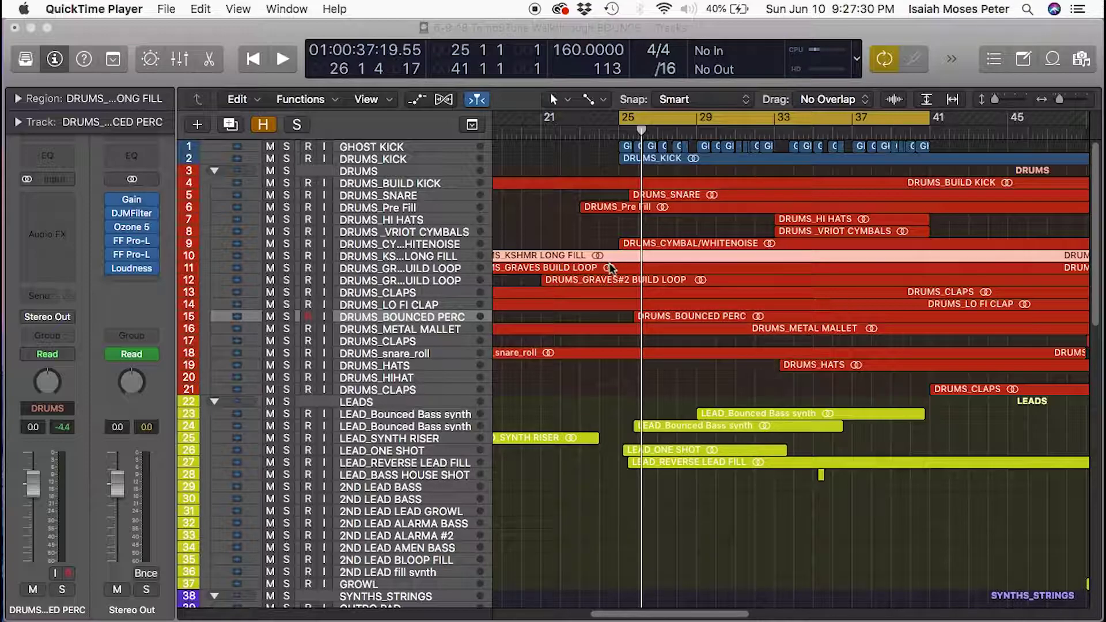
Look over the arrangement from the kick and drum tracks through leads, synths, vocals and adlibs to the FX tracks
scroll(725, 305, "down", 1)
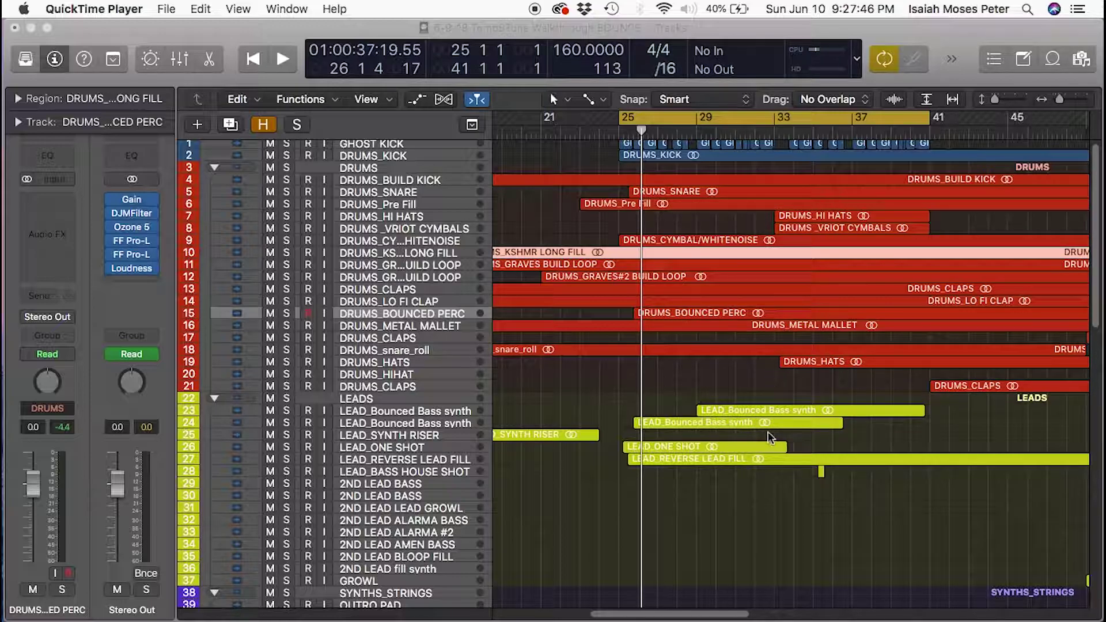
key("super+Left")
key("super+Left")
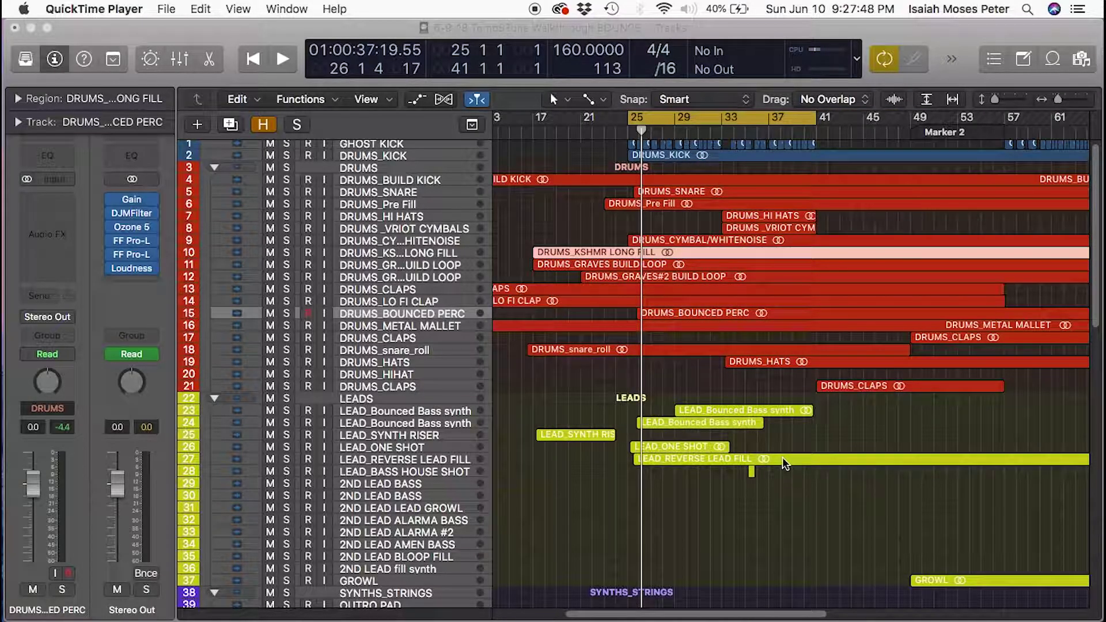
scroll(801, 391, "up", 1)
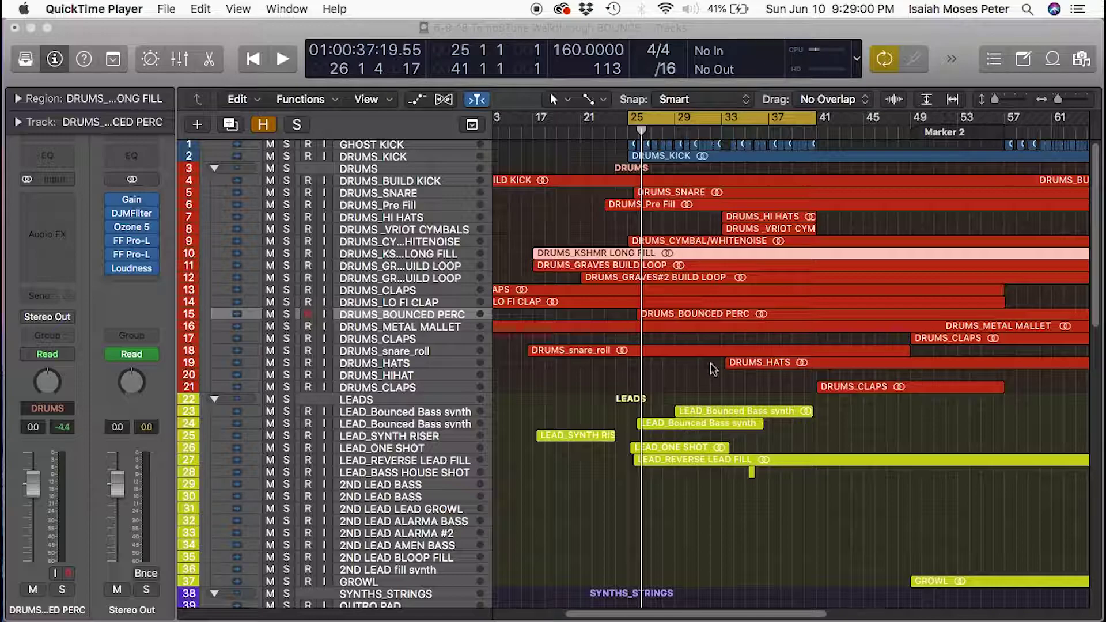
scroll(708, 374, "up", 1)
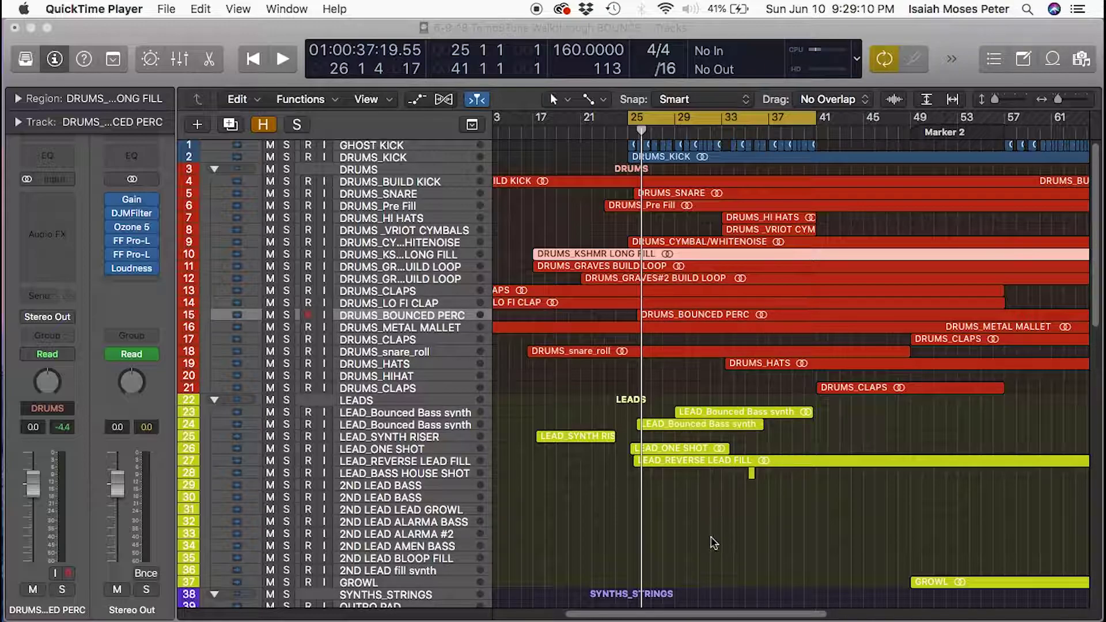
scroll(613, 575, "down", 10)
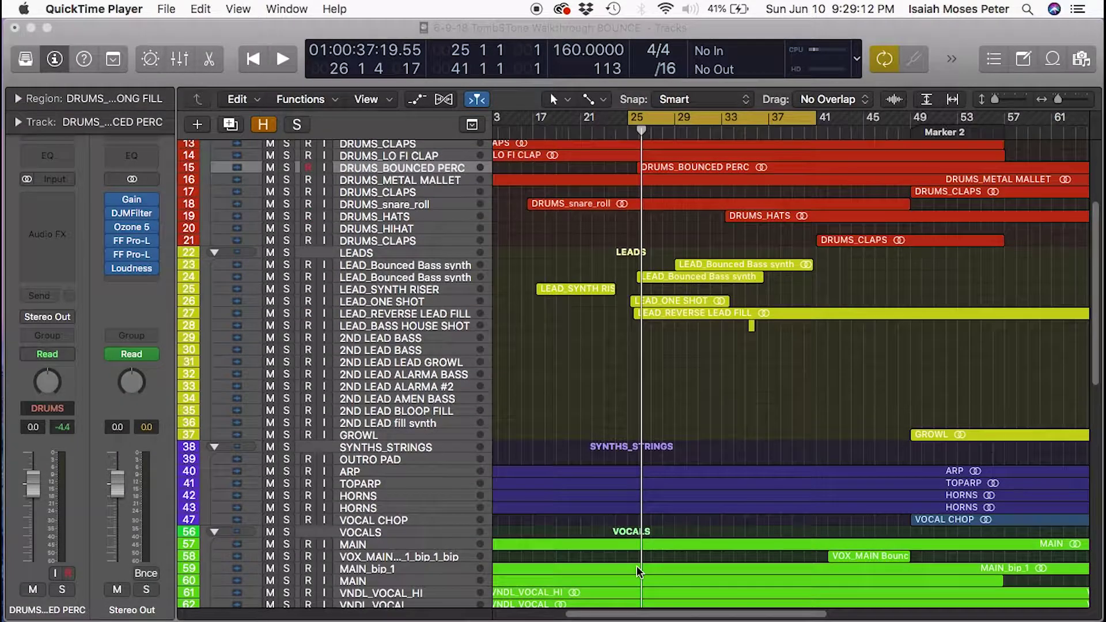
scroll(639, 501, "up", 10)
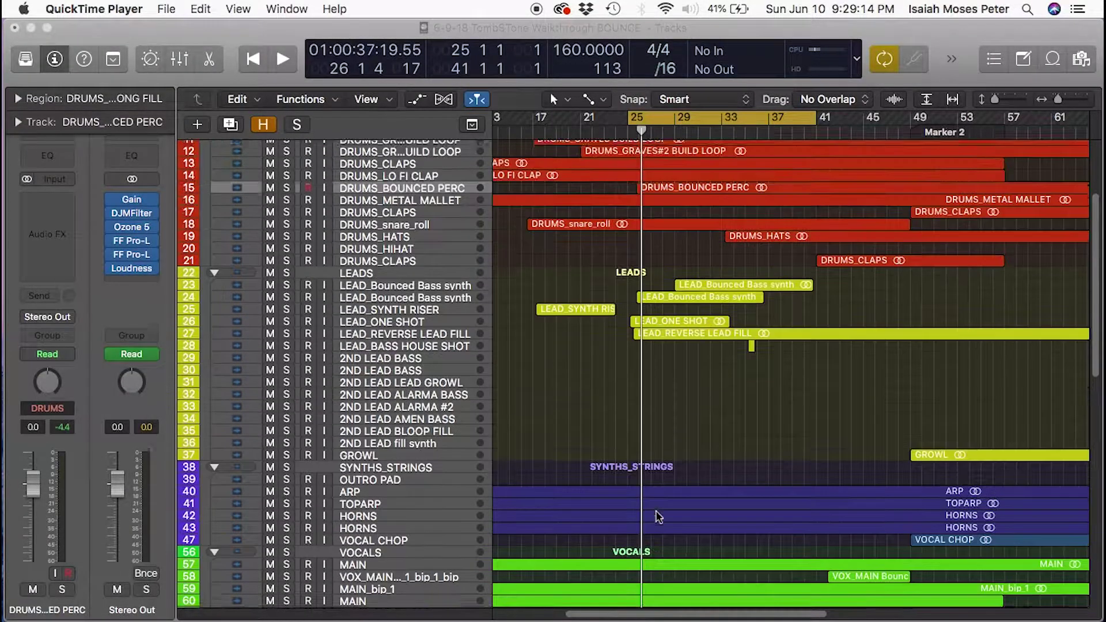
key("super+Left")
scroll(685, 503, "down", 12)
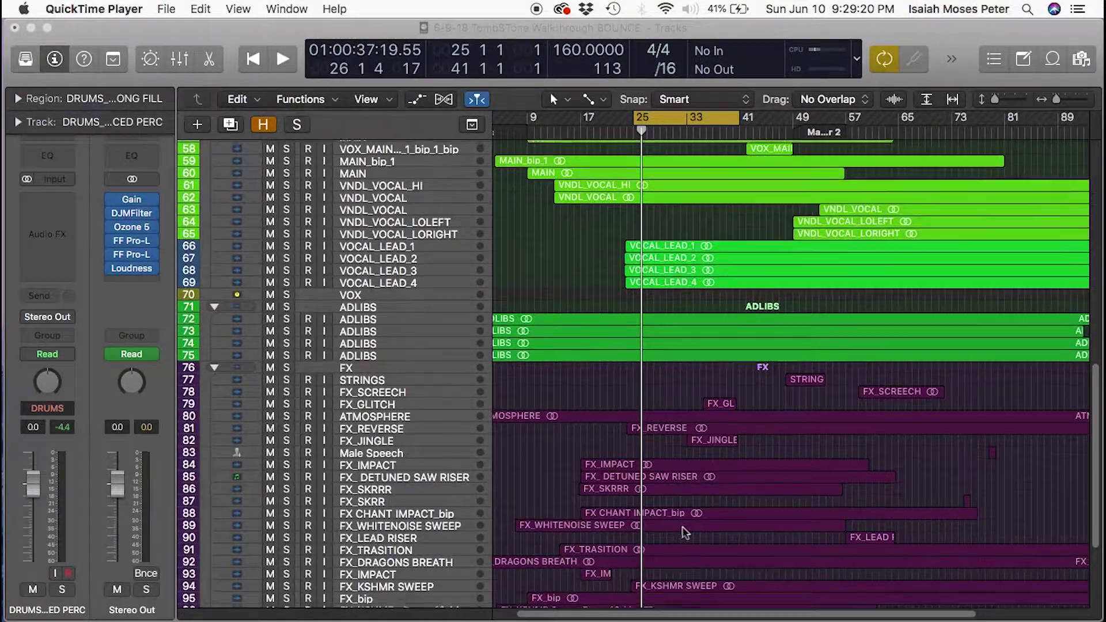
scroll(683, 530, "up", 12)
scroll(684, 532, "up", 2)
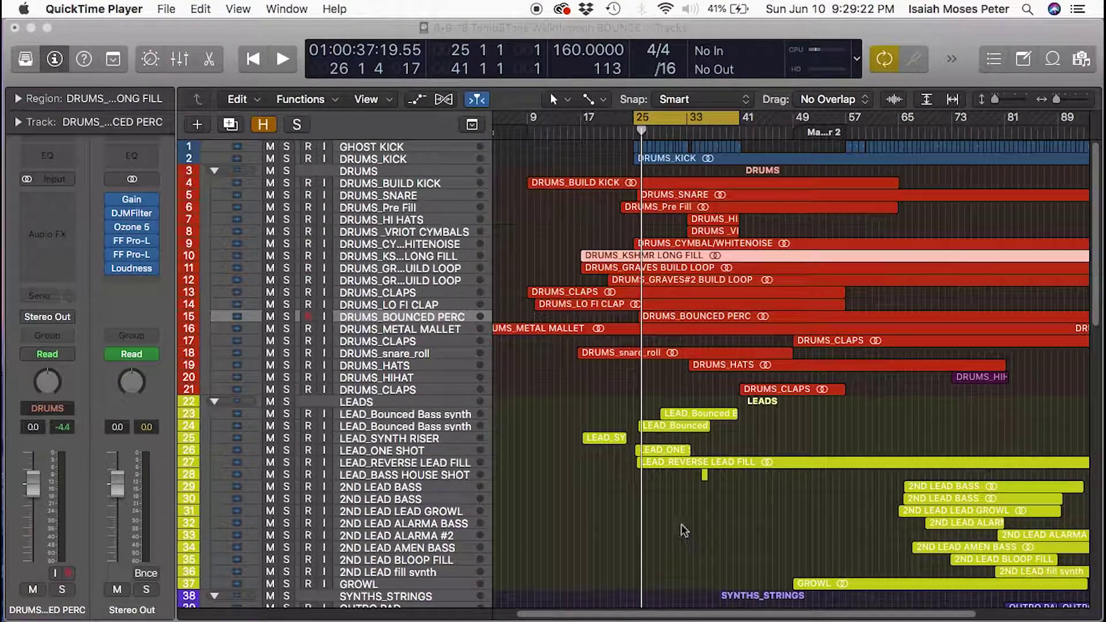
Move the playhead to bar 9 and solo the DRUMS stack together with the DRUMS_KICK and GHOST KICK tracks
left_click_drag(648, 121, 555, 131)
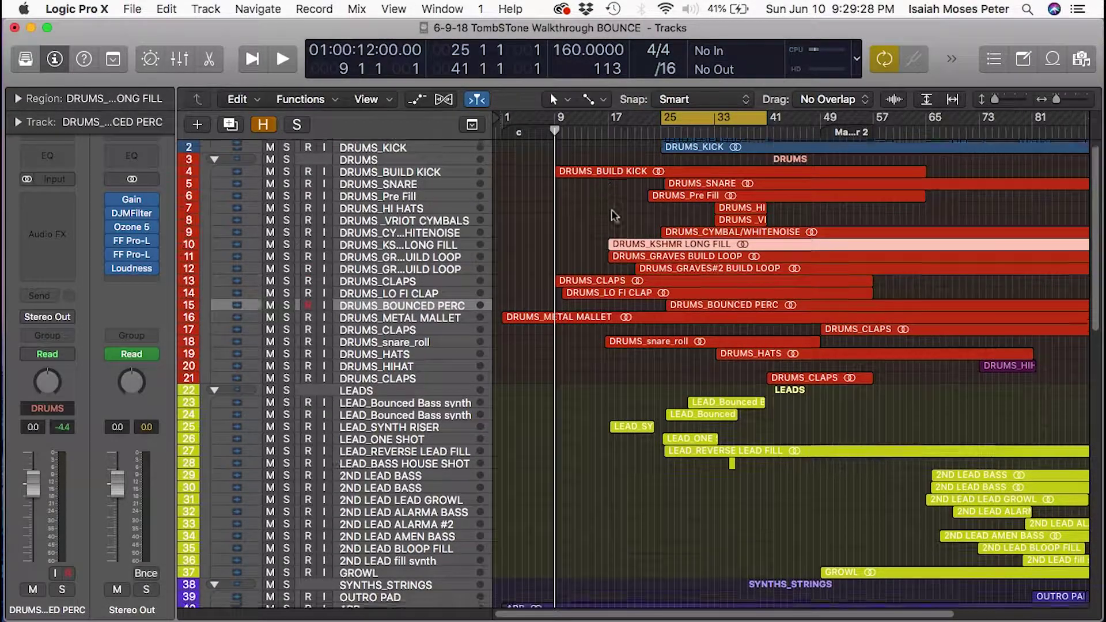
scroll(665, 371, "down", 10)
scroll(665, 372, "up", 10)
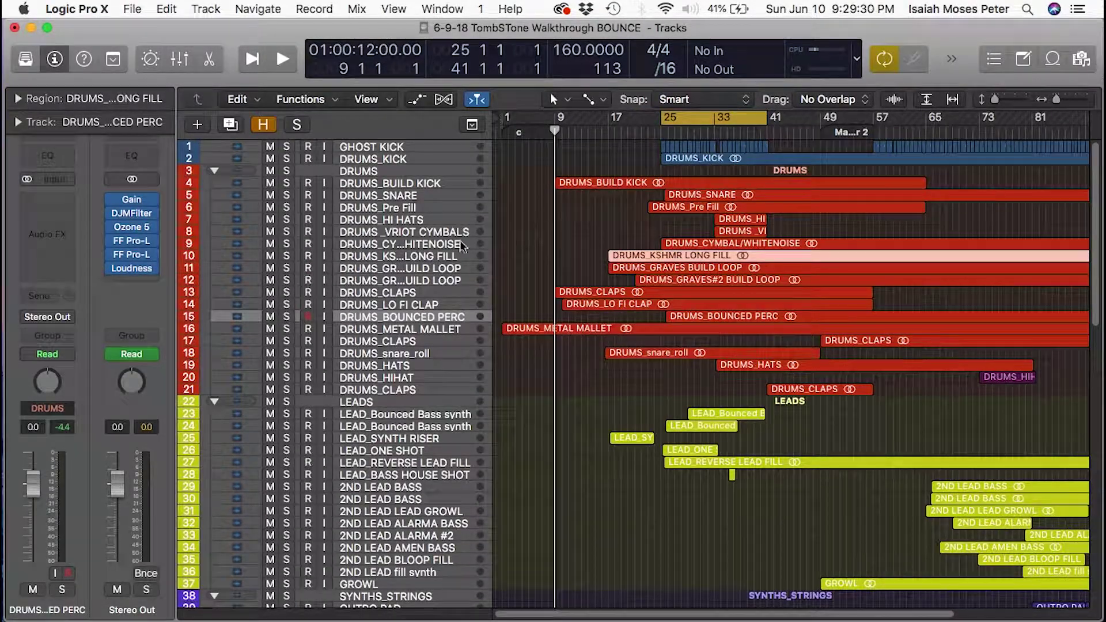
left_click(286, 170)
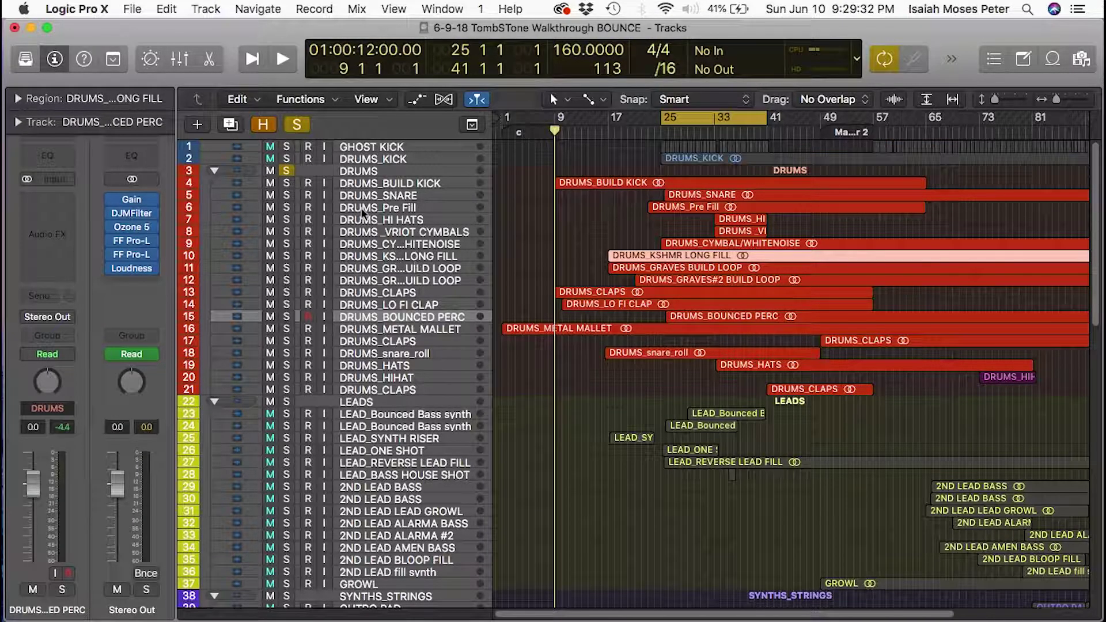
left_click(286, 159)
left_click(287, 146)
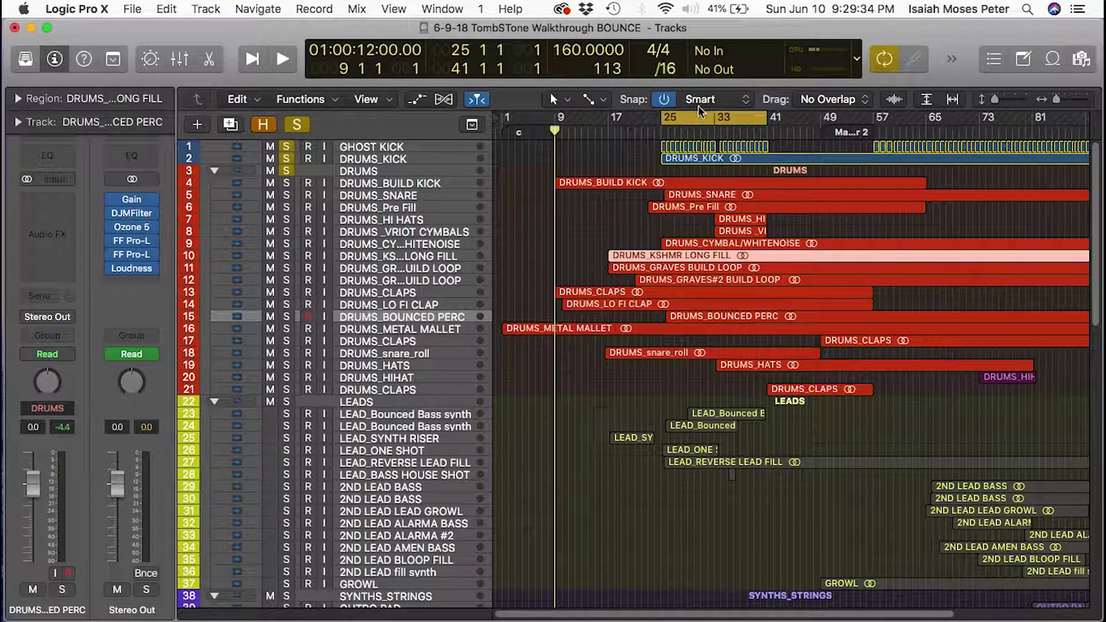
Play the soloed drum and kick tracks from bar 24 to about bar 34
left_click(654, 133)
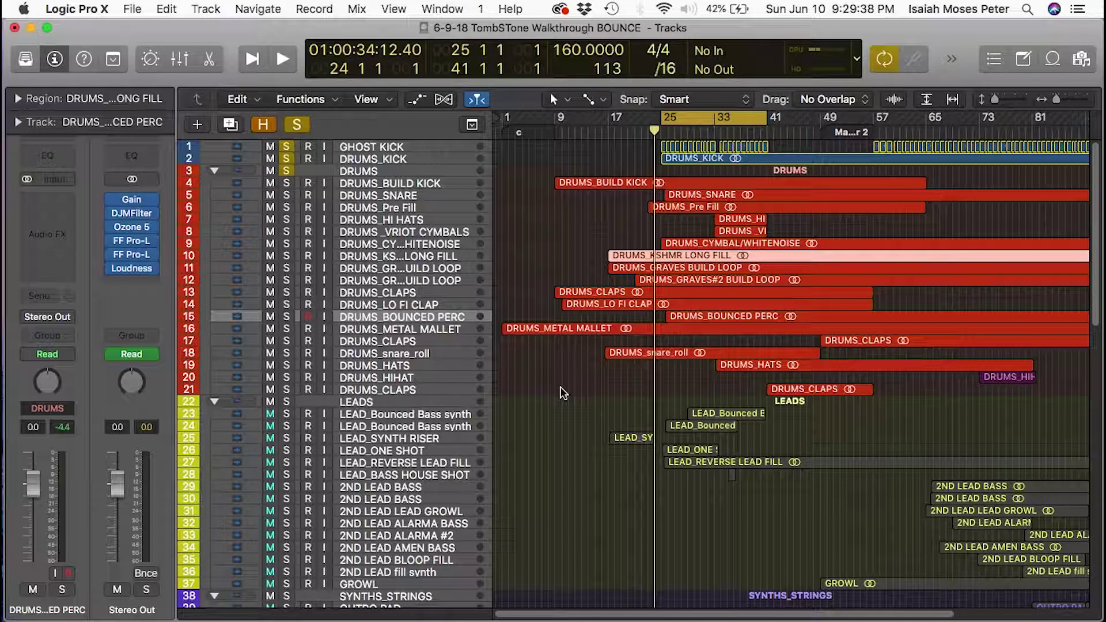
key("space")
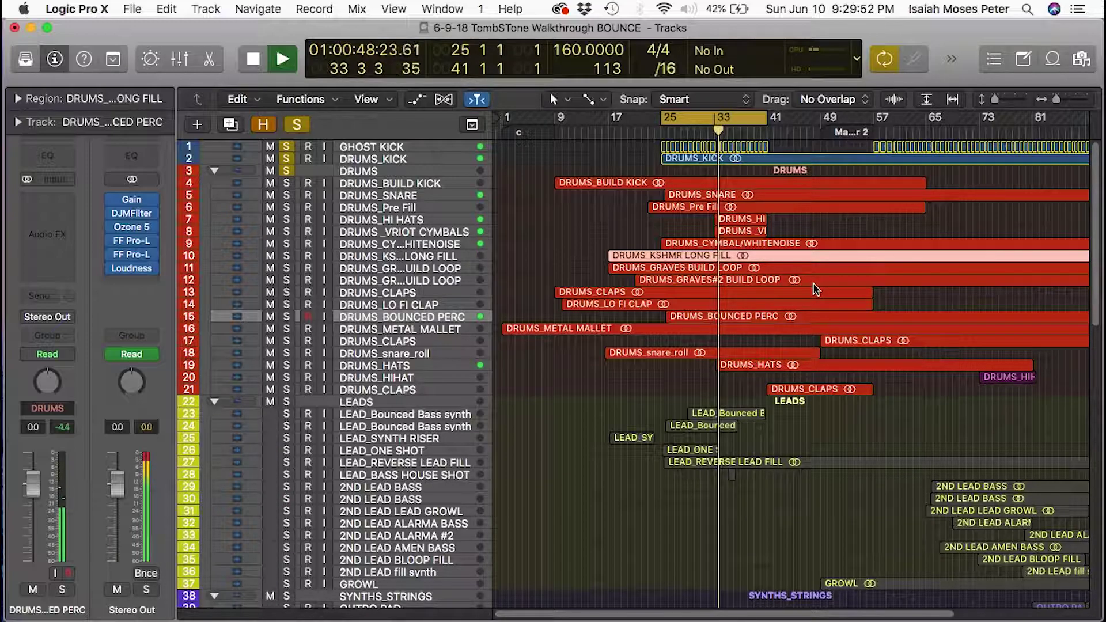
key("space")
Select the DRUMS_GRAVES BUILD LOOP region and examine the waveforms of the individual drum regions up close
left_click(789, 267)
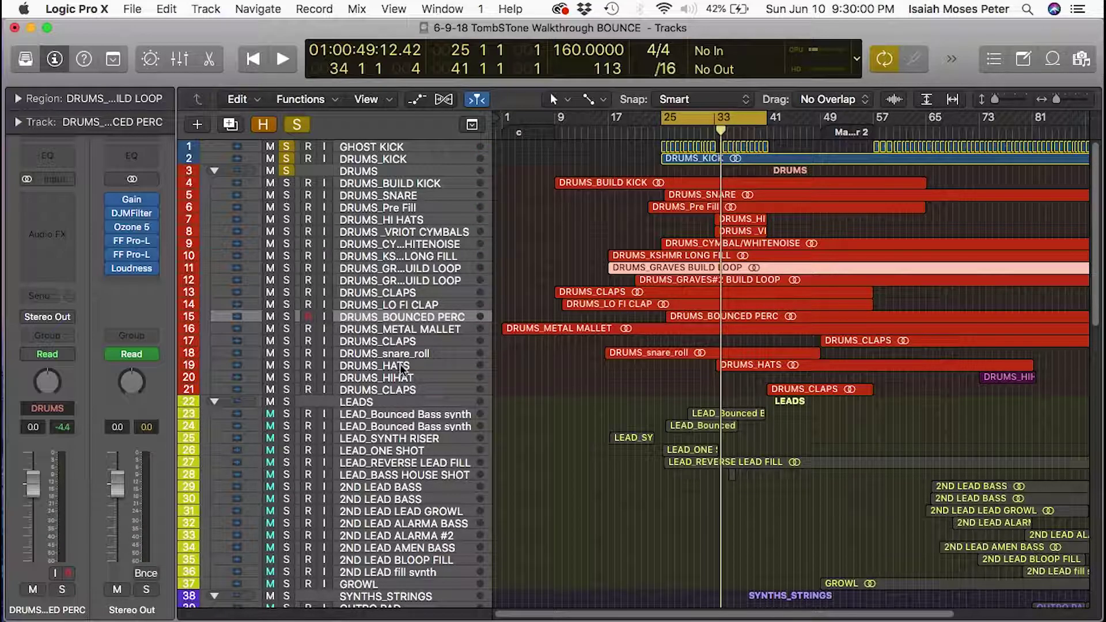
left_click(689, 364, "ctrl+alt")
left_click(690, 364, "ctrl+alt")
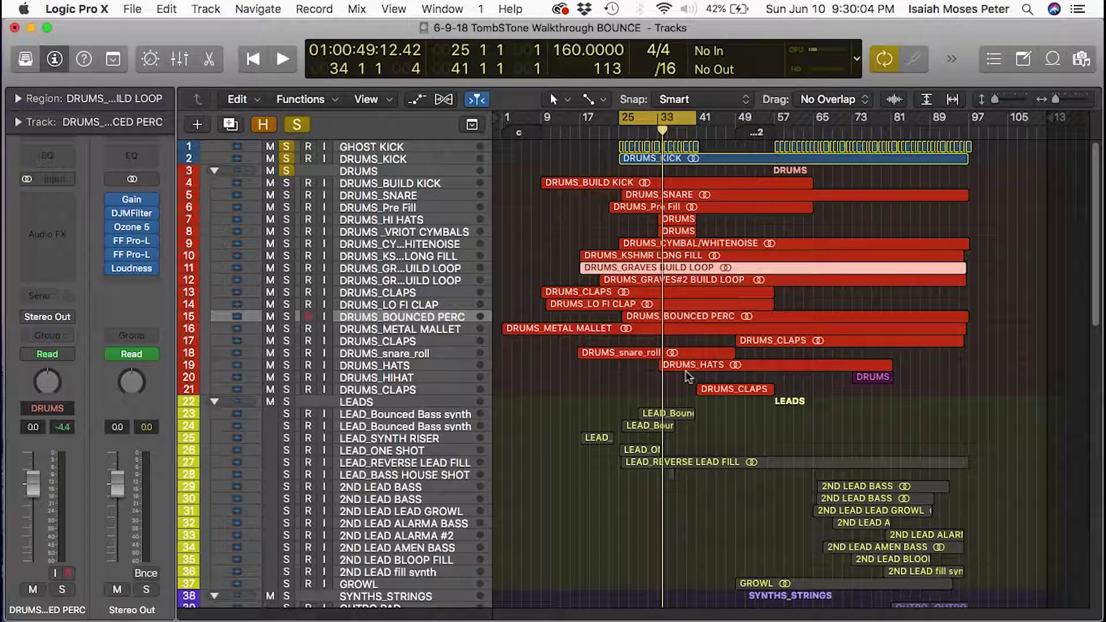
scroll(685, 370, "down", 2)
scroll(685, 370, "up", 2)
scroll(581, 378, "down", 5)
scroll(580, 388, "up", 4)
scroll(580, 387, "up", 1)
left_click_drag(718, 326, 569, 172)
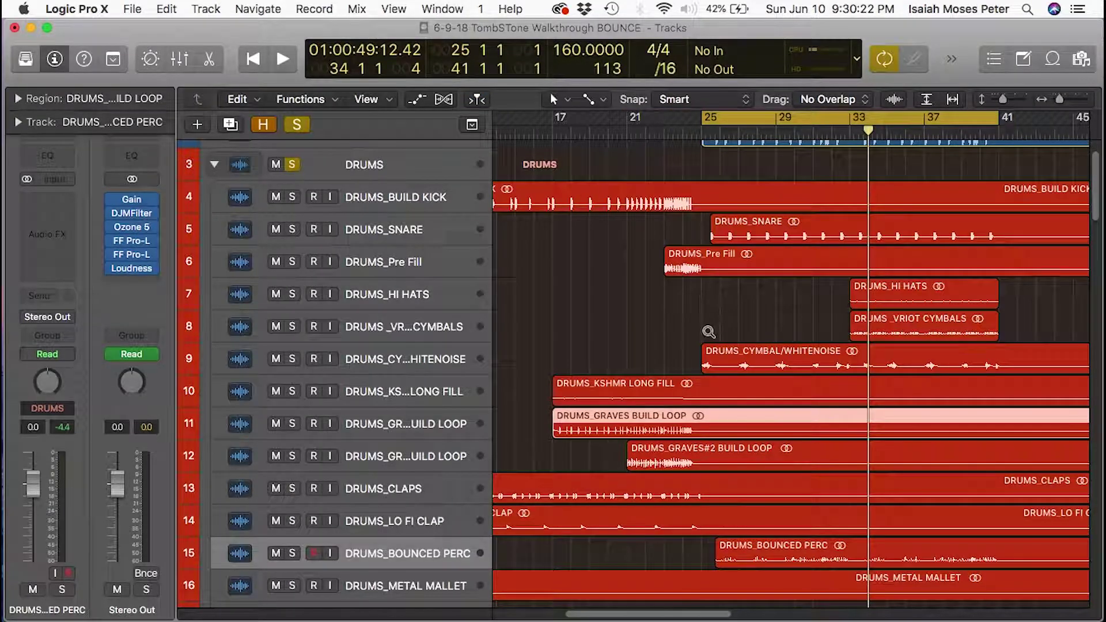
scroll(705, 353, "down", 2)
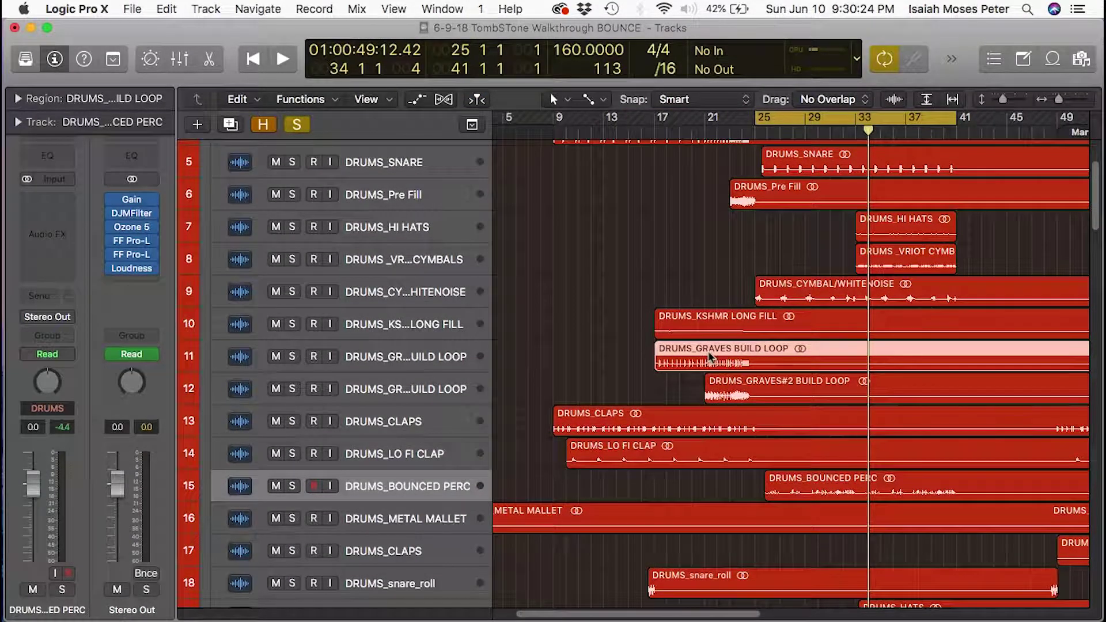
scroll(711, 356, "down", 2)
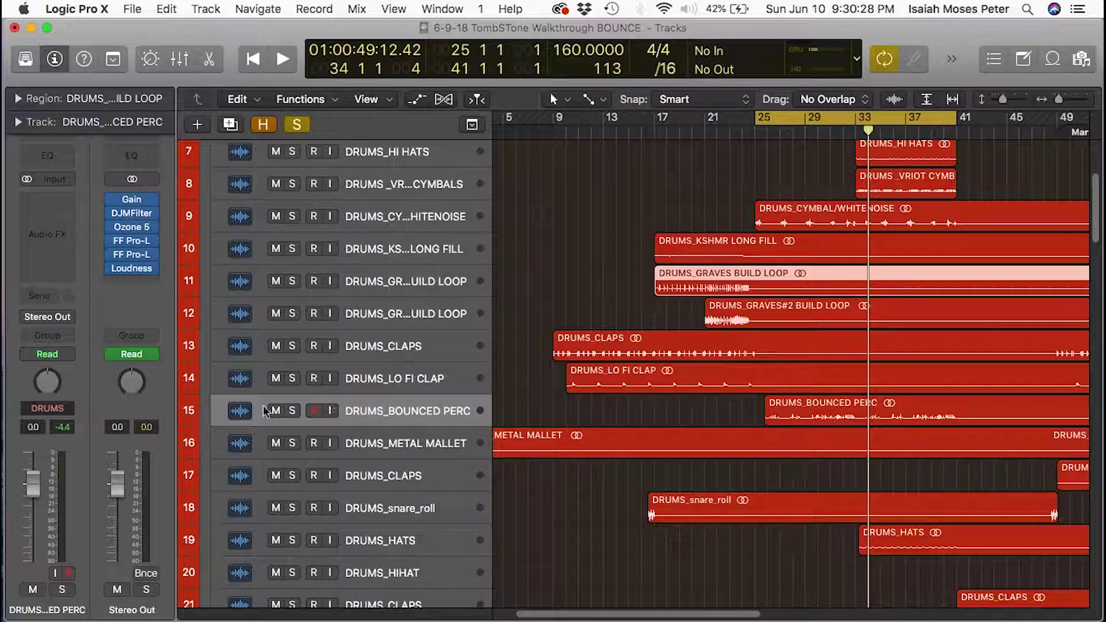
Audition the DRUMS_BOUNCED PERC track soloed on its own from bar 25, and leave no tracks soloed
left_click(292, 411)
key("space")
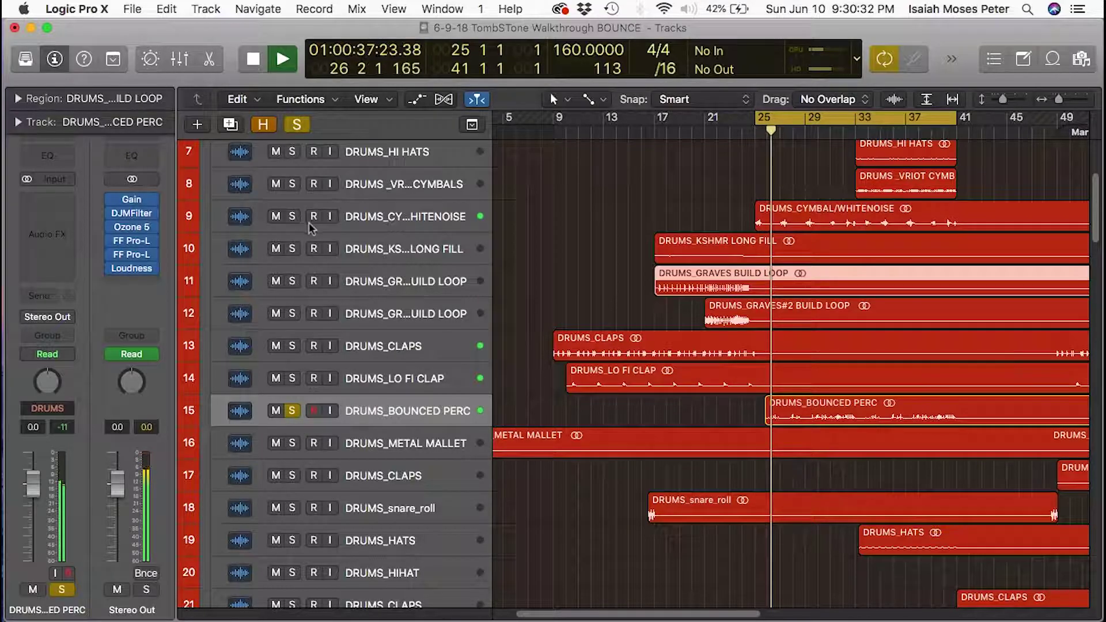
scroll(320, 246, "up", 5)
scroll(293, 223, "up", 2)
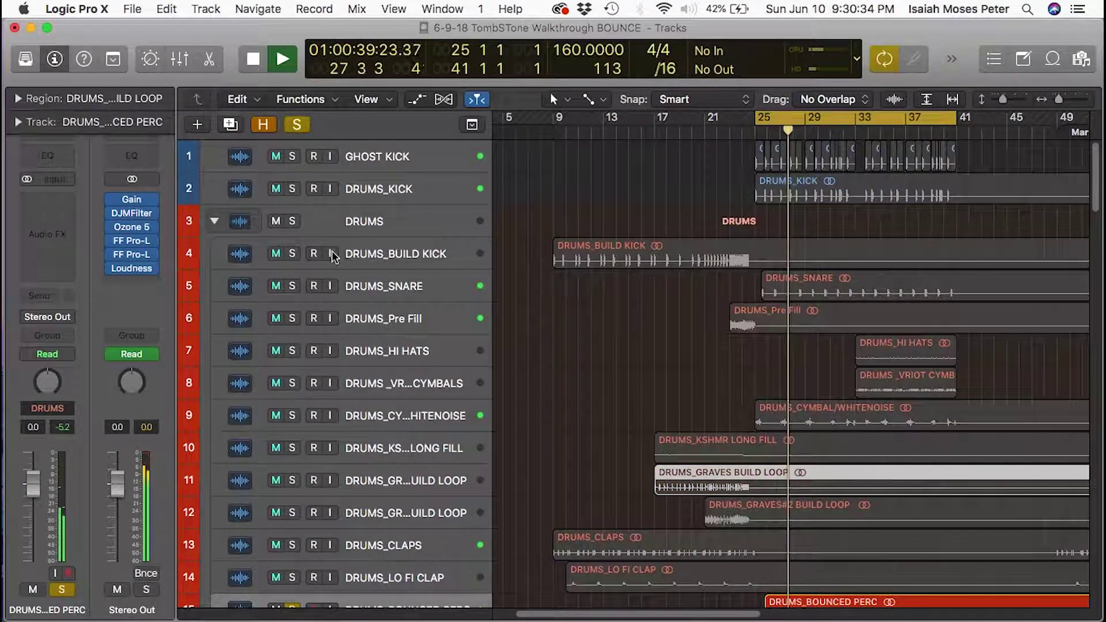
scroll(332, 247, "down", 3)
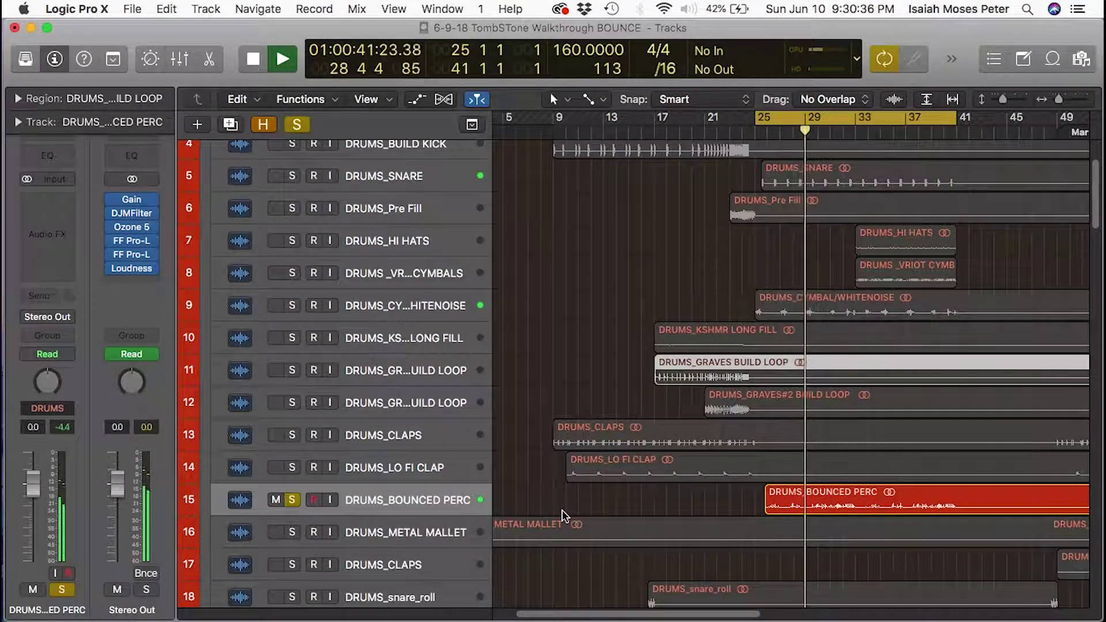
key("space")
left_click(292, 500)
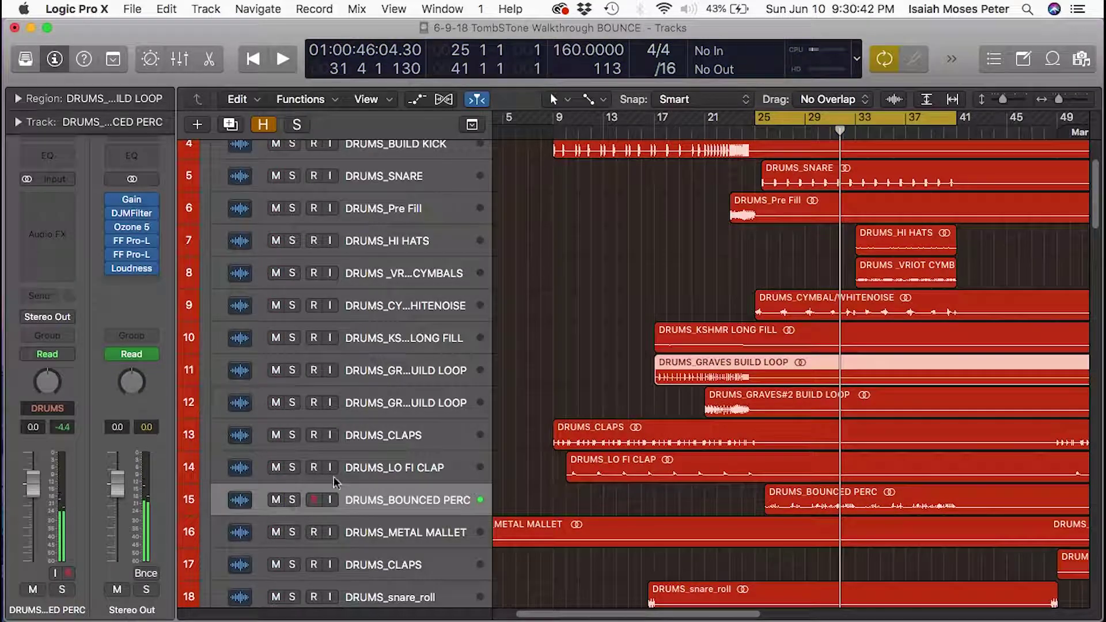
Examine how the drum and lead regions are laid out across the full length of the song
scroll(679, 401, "down", 6)
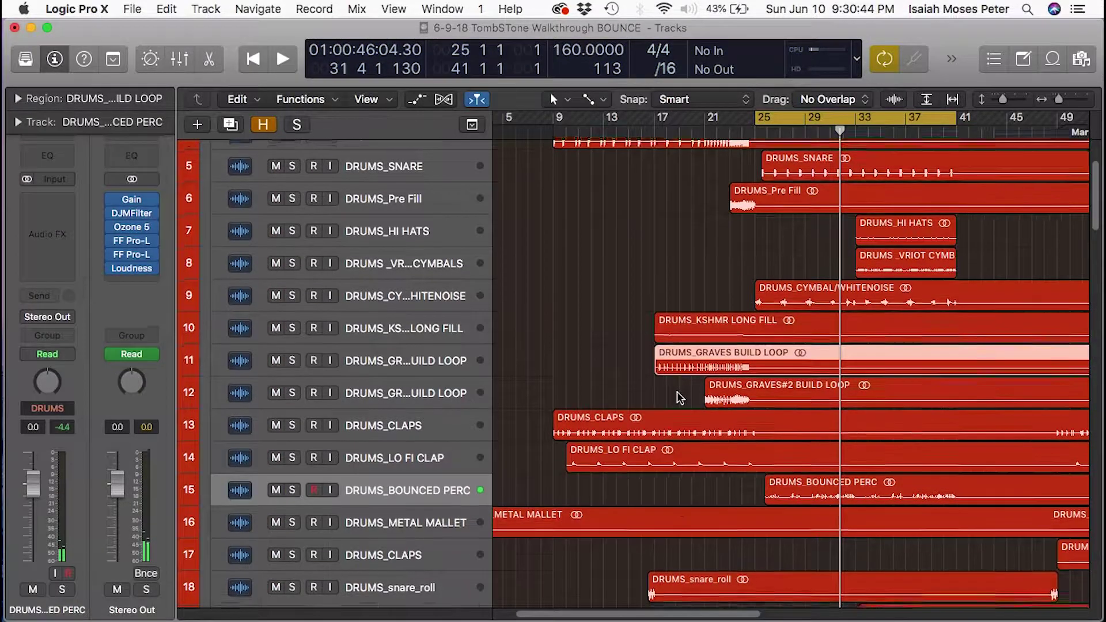
scroll(680, 406, "up", 3)
left_click(791, 407, "ctrl+alt")
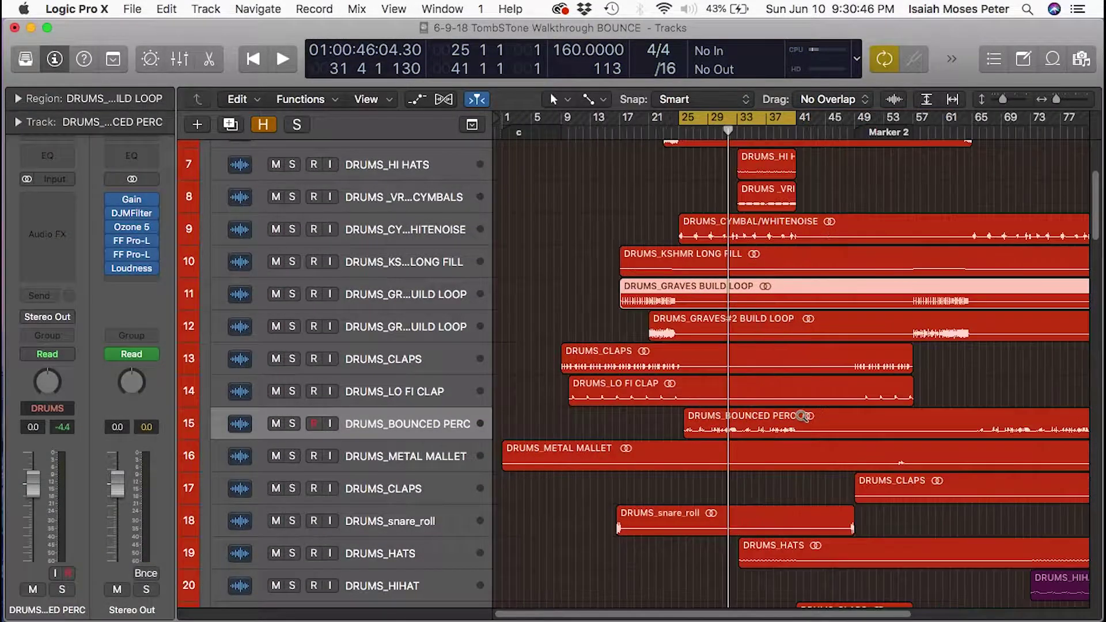
scroll(799, 423, "down", 8)
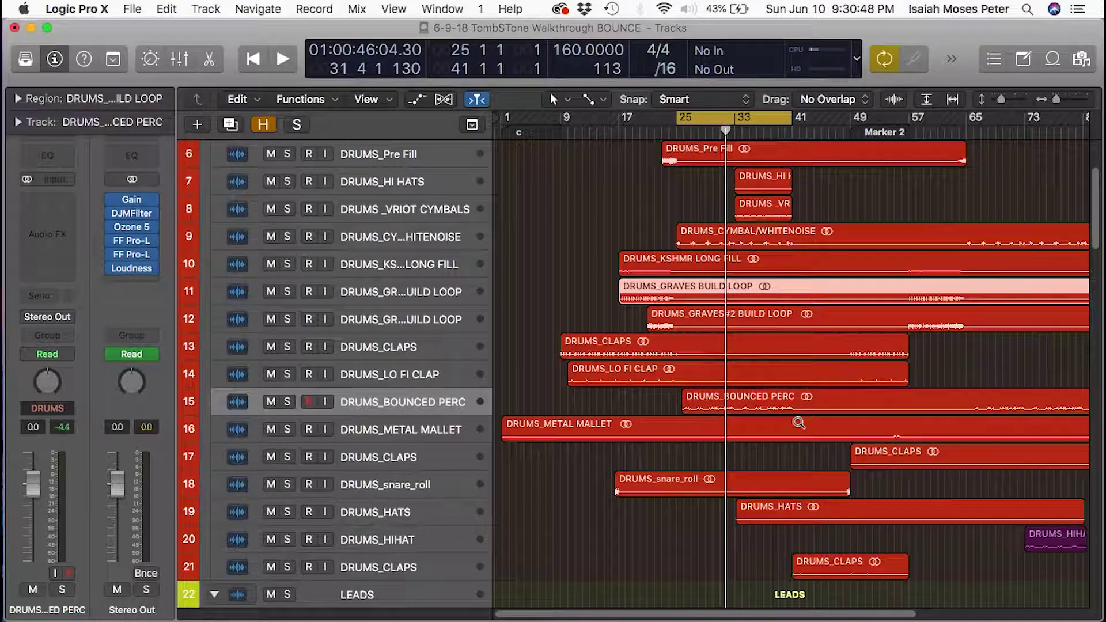
scroll(798, 422, "down", 3)
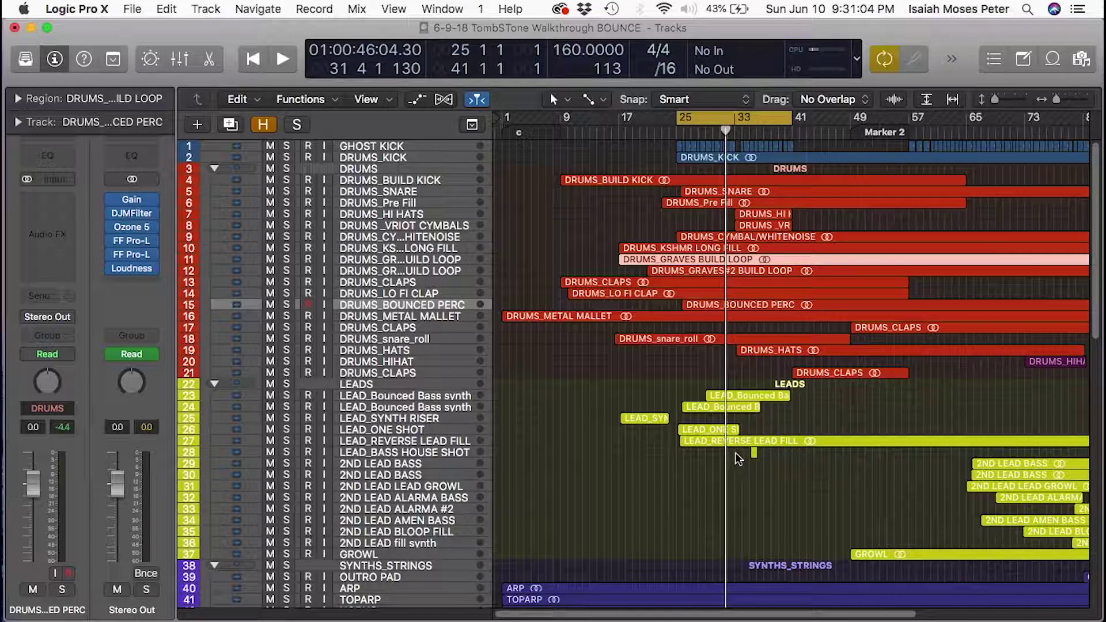
left_click(757, 463, "ctrl+alt")
left_click(759, 464, "ctrl+alt")
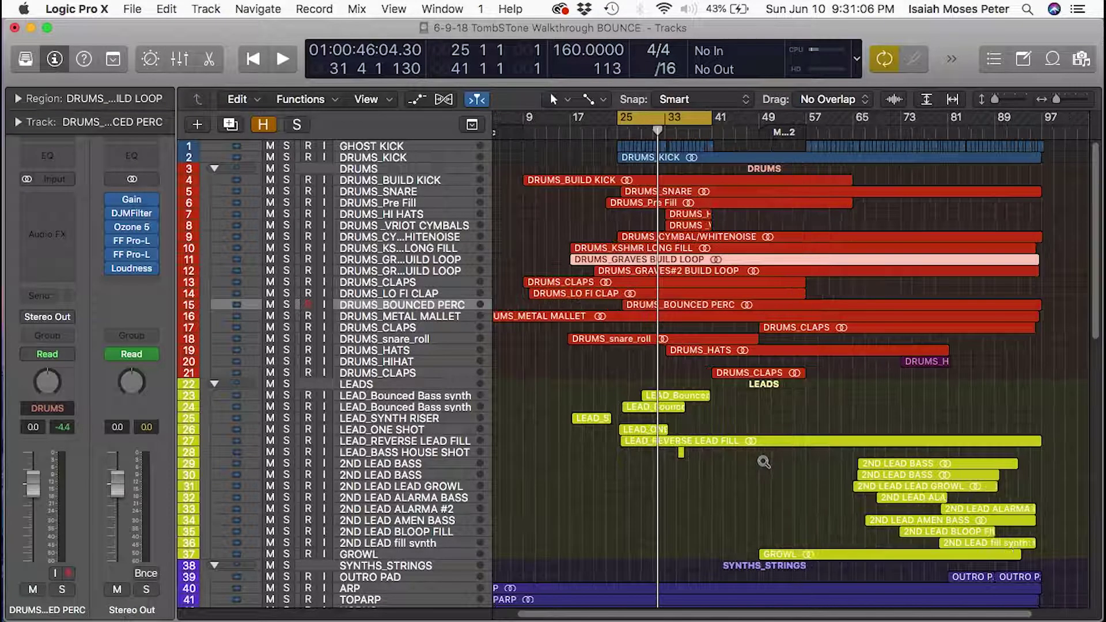
left_click(767, 466, "ctrl+alt")
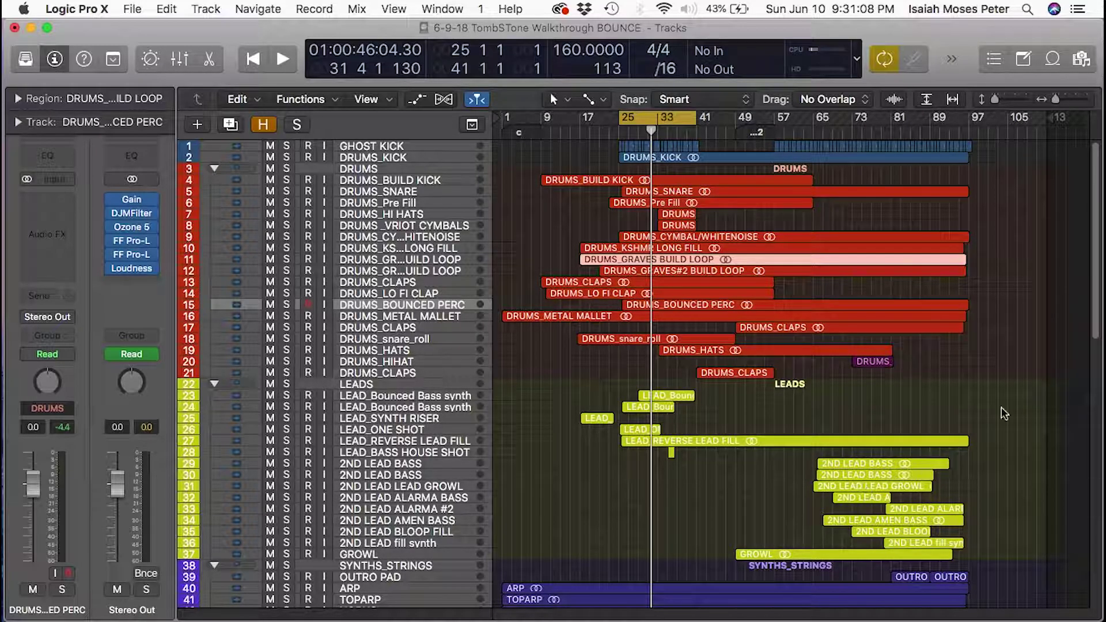
Review the lead, synth, vocal and adlib tracks, and inspect the drum and lead regions around bars 13 to 49
scroll(755, 512, "down", 10)
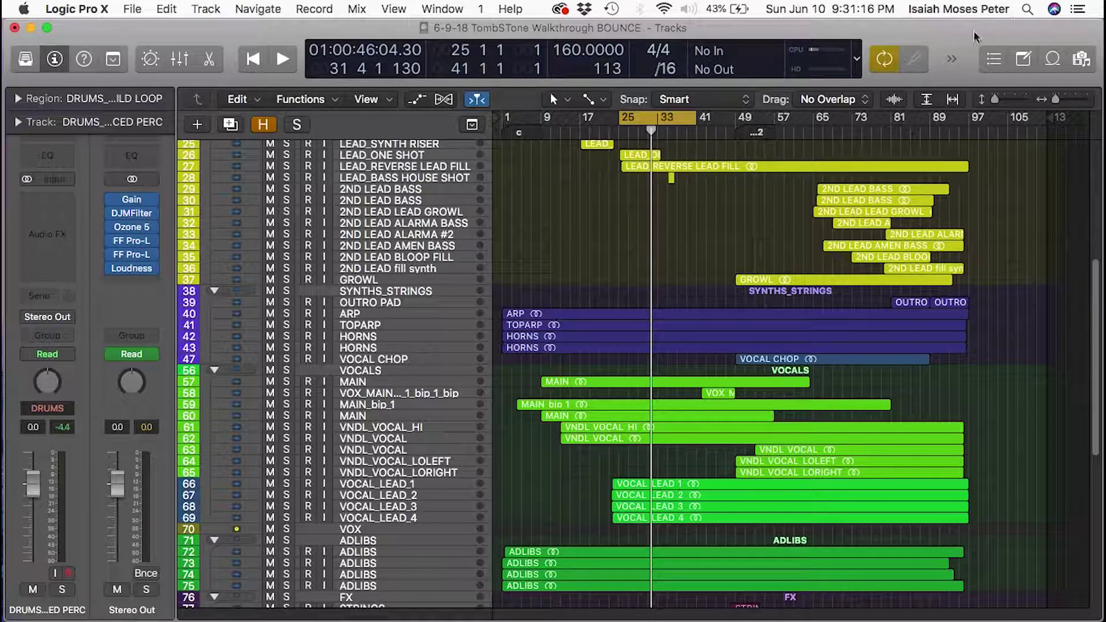
scroll(613, 375, "up", 10)
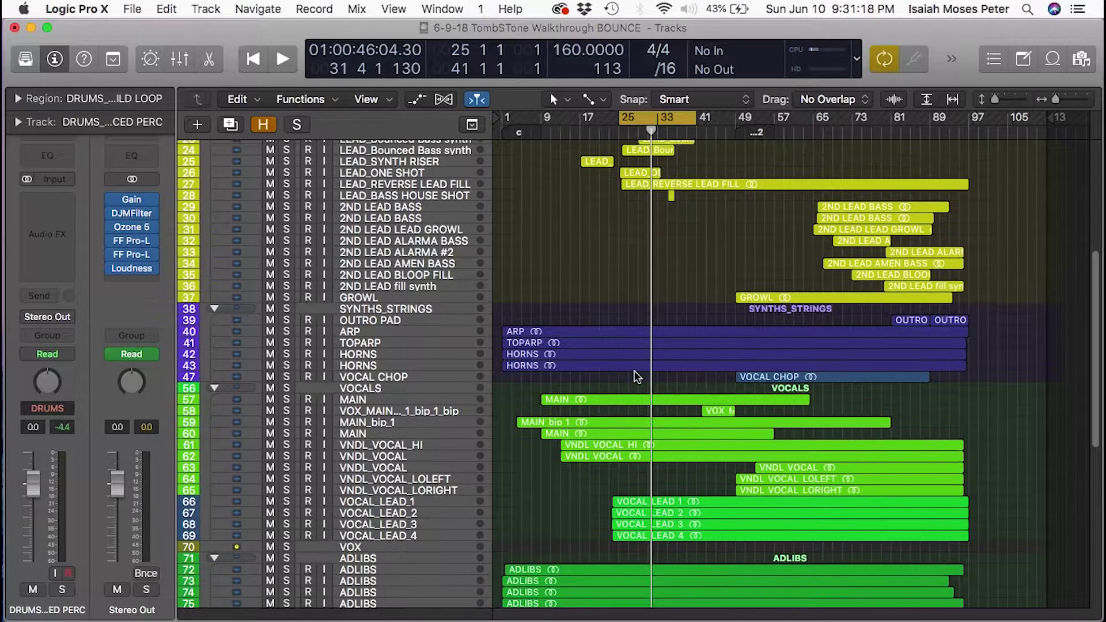
scroll(621, 395, "down", 5)
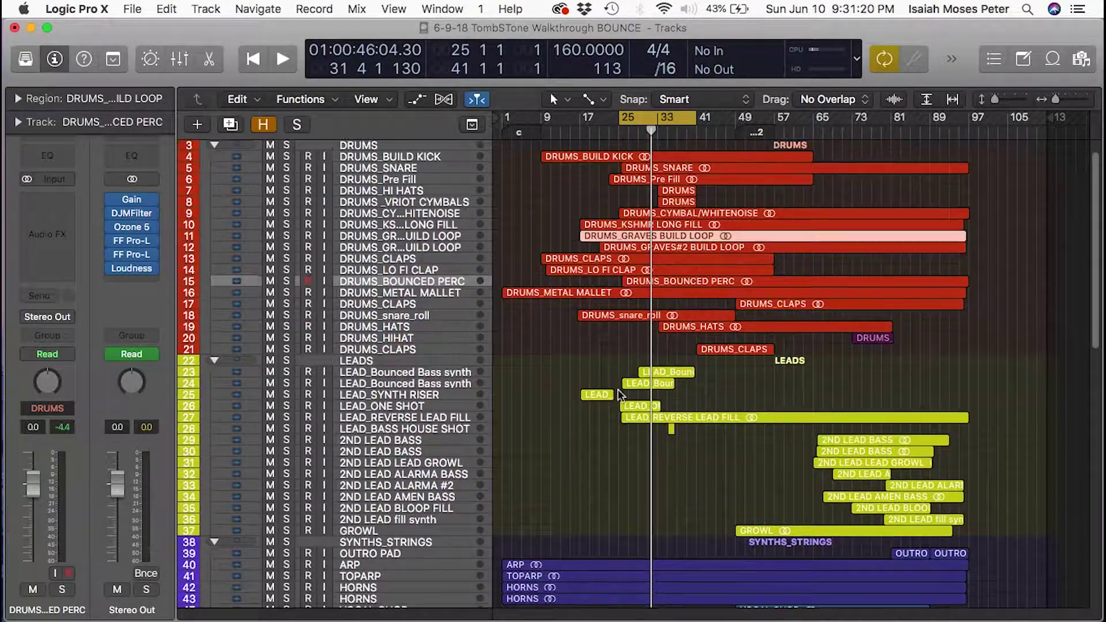
scroll(726, 404, "up", 1)
scroll(726, 404, "up", 3)
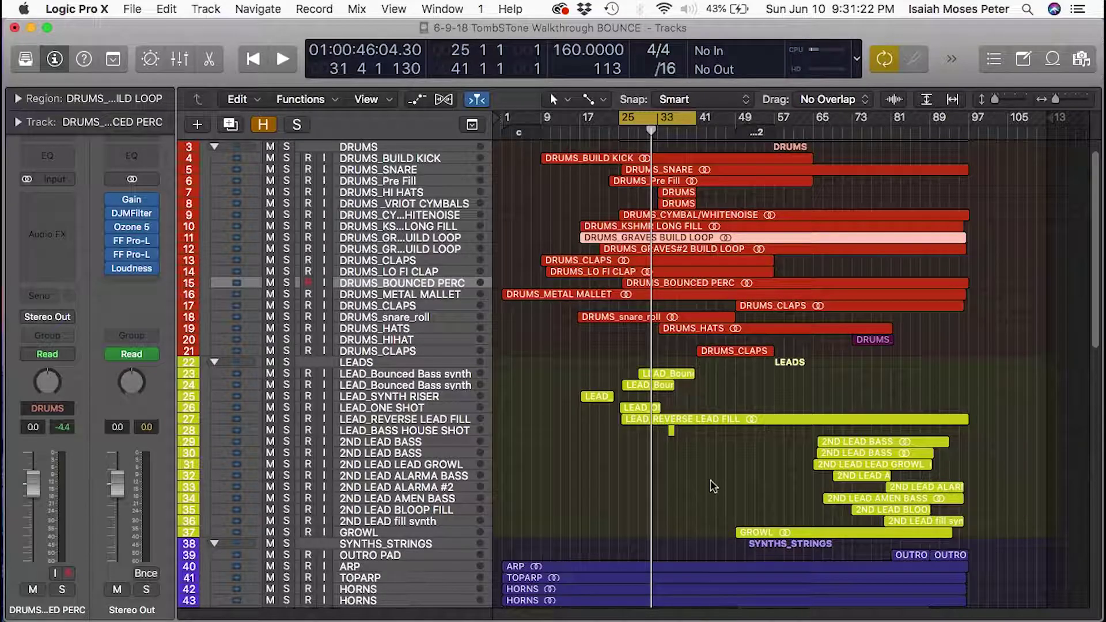
left_click_drag(739, 487, 541, 167)
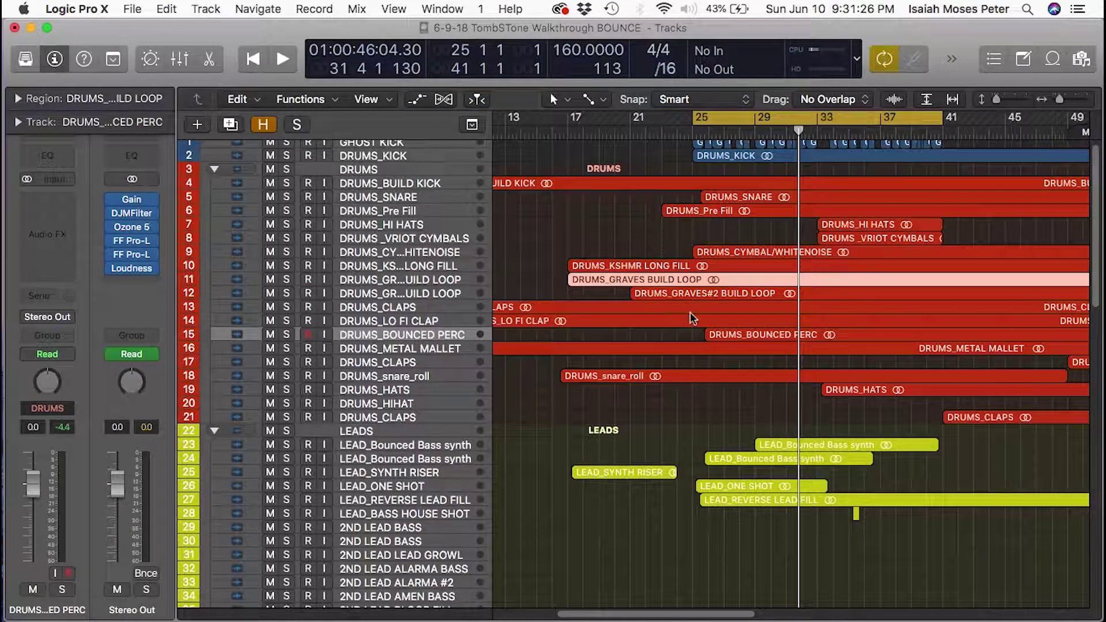
left_click(739, 538, "ctrl+alt")
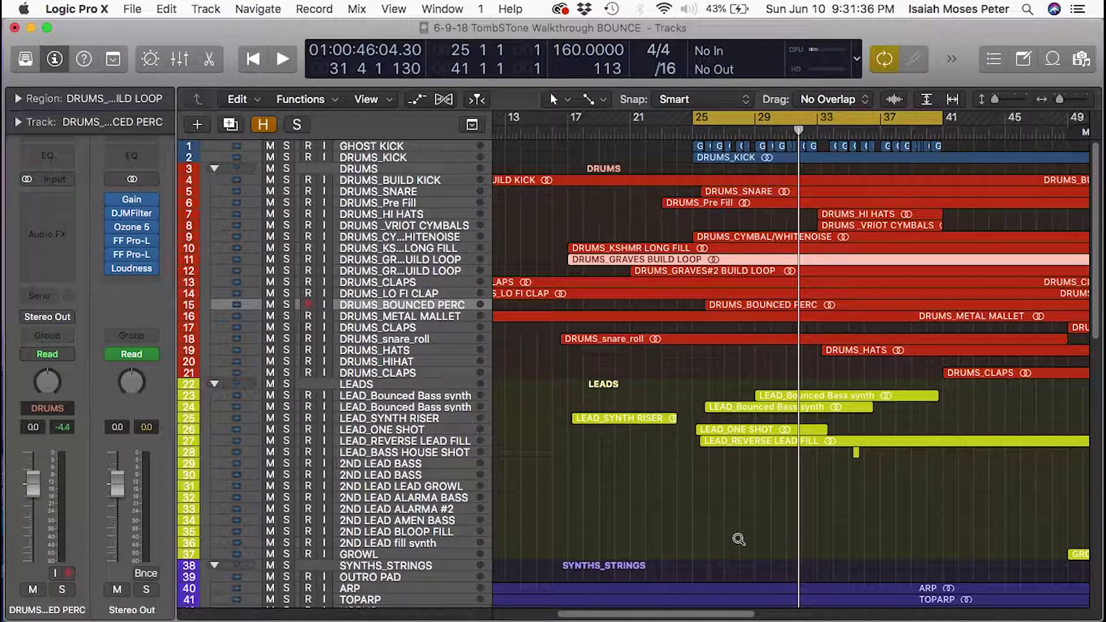
Review the synth, vocal, adlib and FX track groups across the full length of the song
left_click(739, 539, "ctrl+alt")
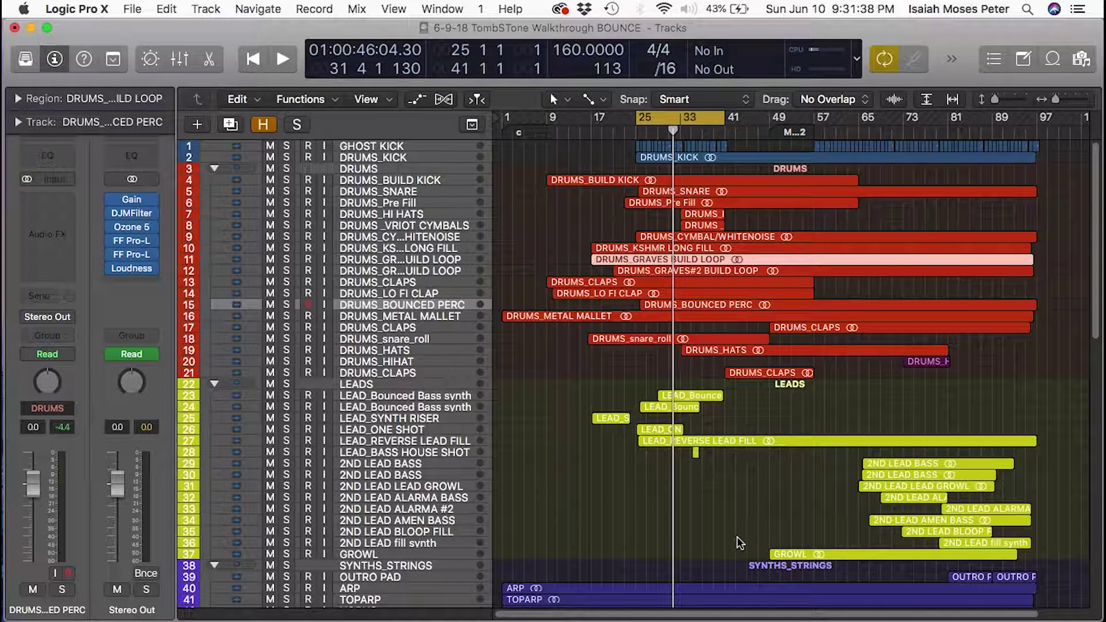
scroll(758, 485, "down", 10)
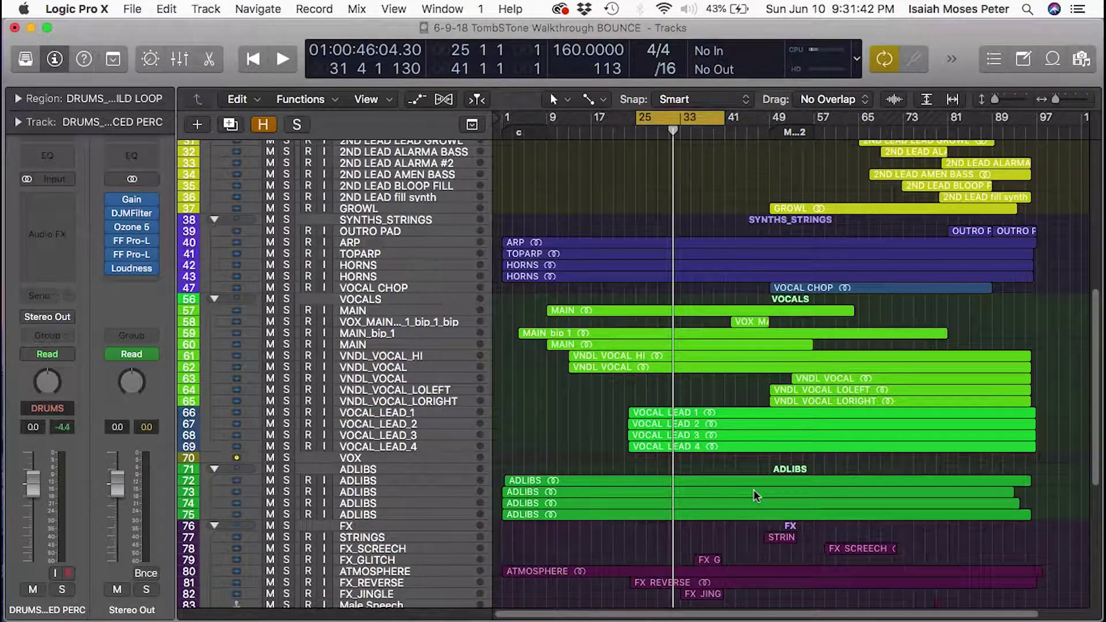
scroll(754, 489, "down", 3)
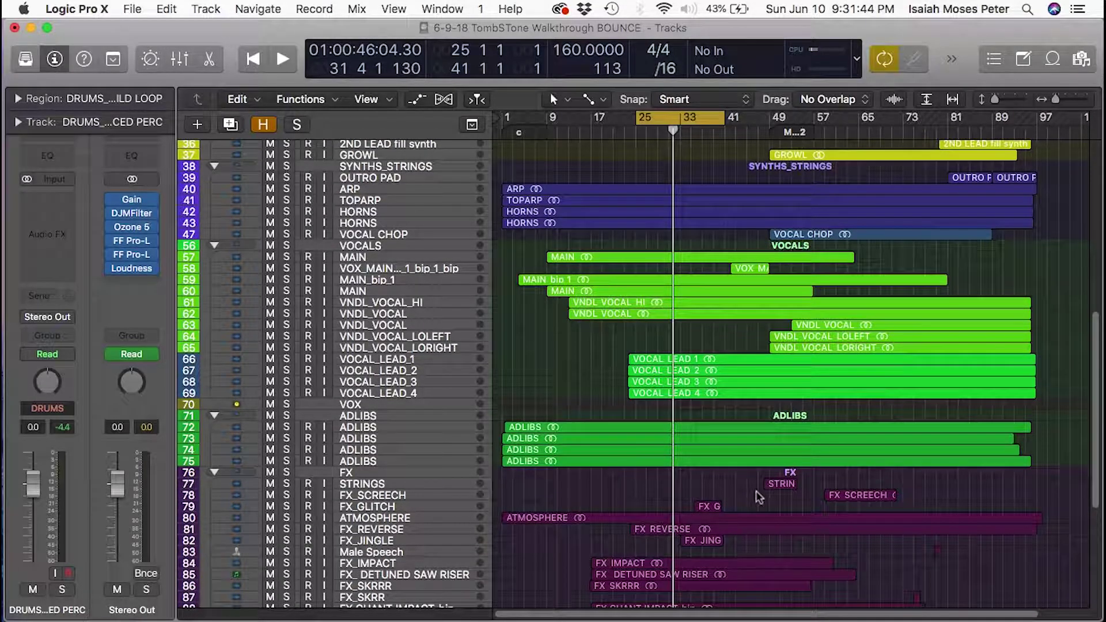
scroll(757, 495, "down", 10)
scroll(757, 495, "up", 20)
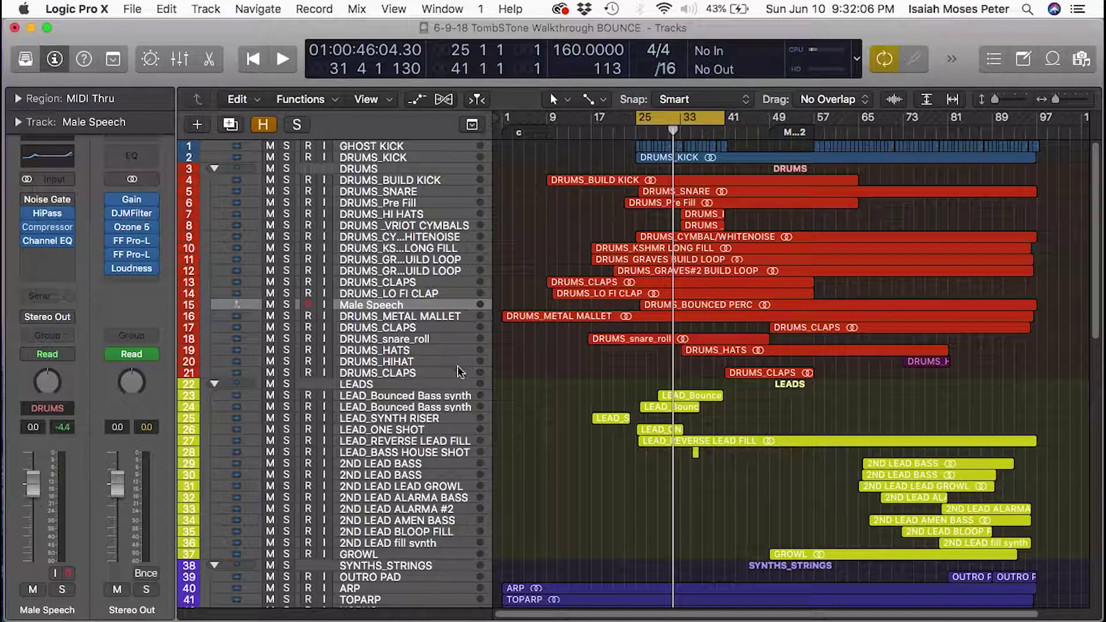
Select track 15 in the DRUMS group, undo the last change to its channel strip and deselect its region
left_click(403, 305)
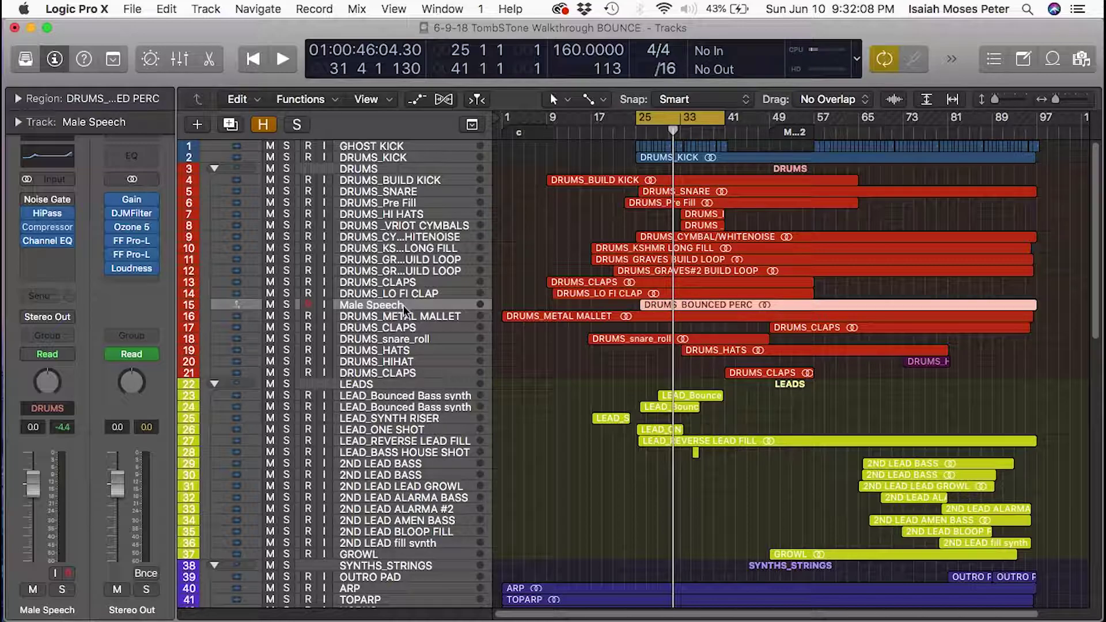
key("super+z")
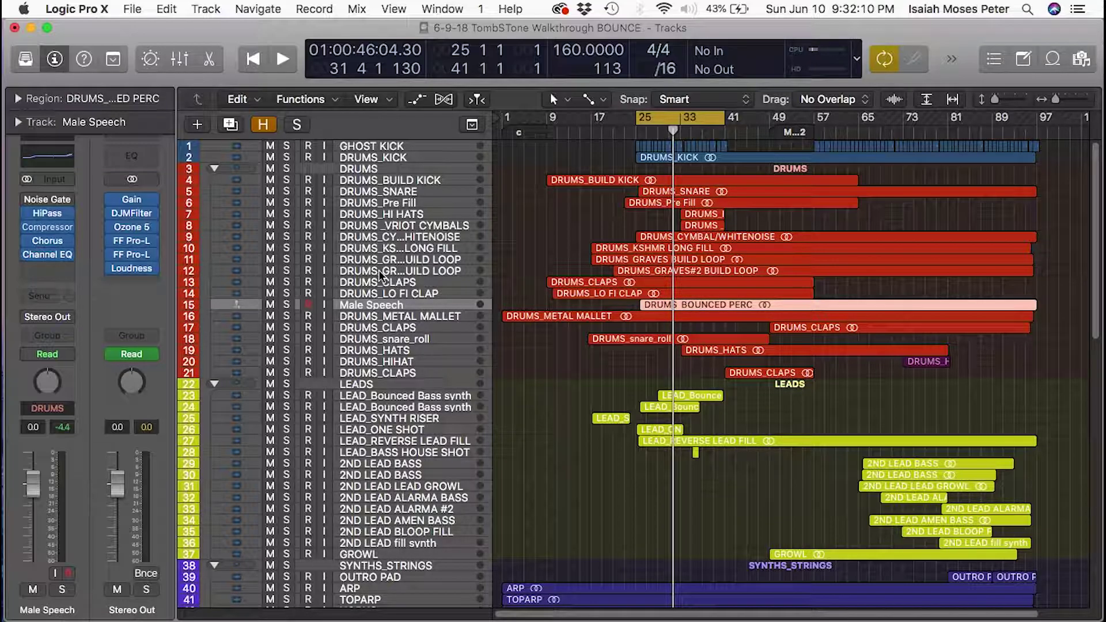
scroll(478, 423, "down", 10)
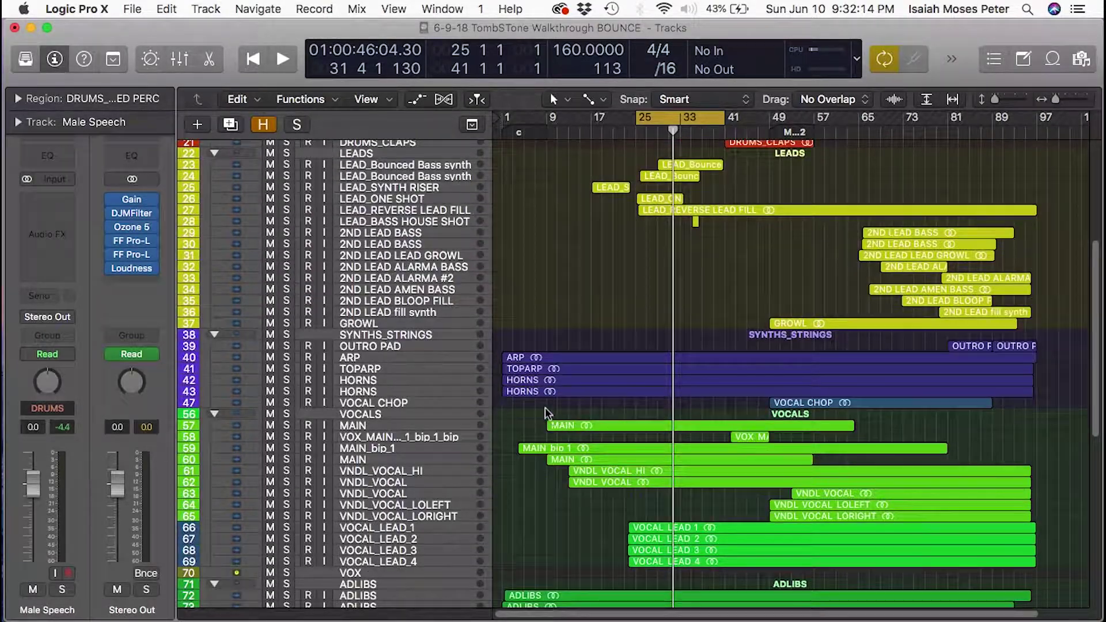
left_click(551, 298)
scroll(551, 322, "up", 5)
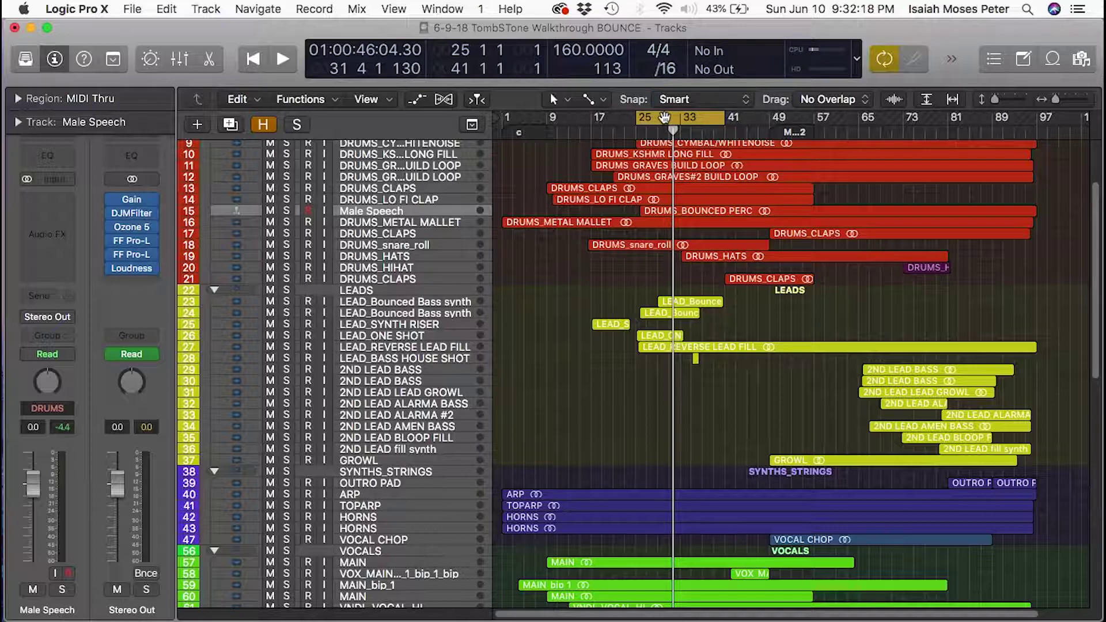
Extend the cycle range to start at bar 9, play the arrangement, and turn cycle mode off before stopping past bar 41
left_click_drag(638, 118, 551, 120)
key("space")
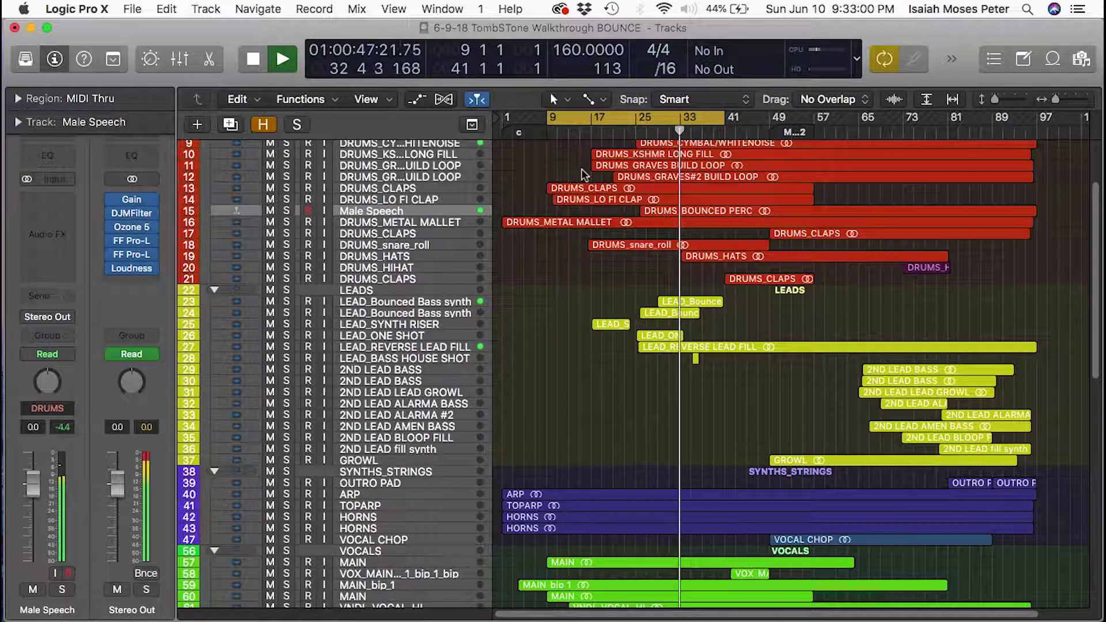
key("c")
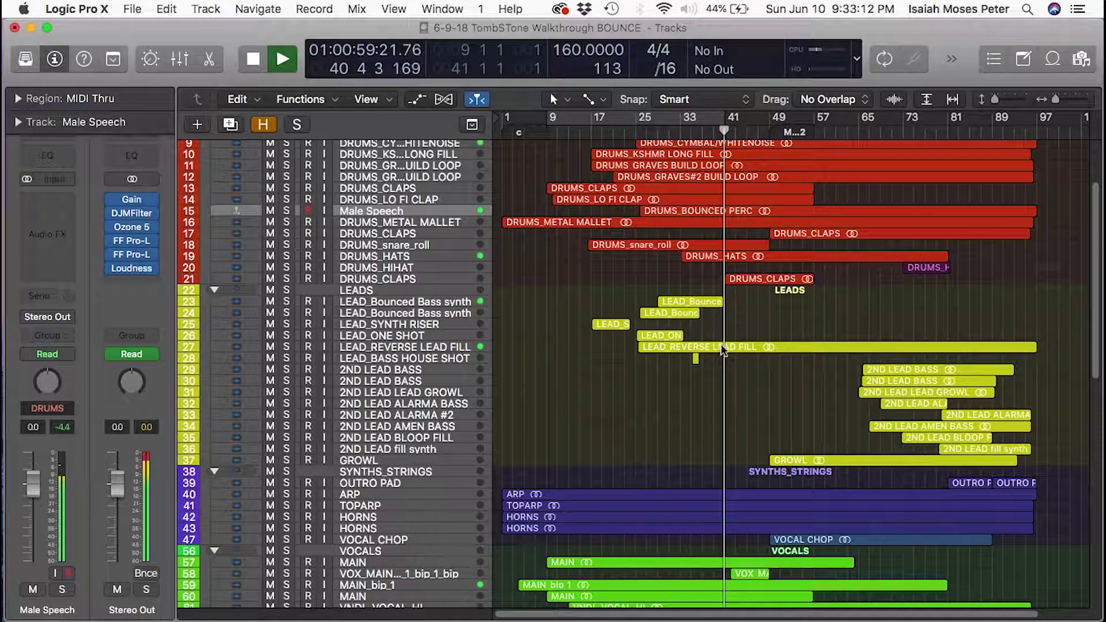
key("space")
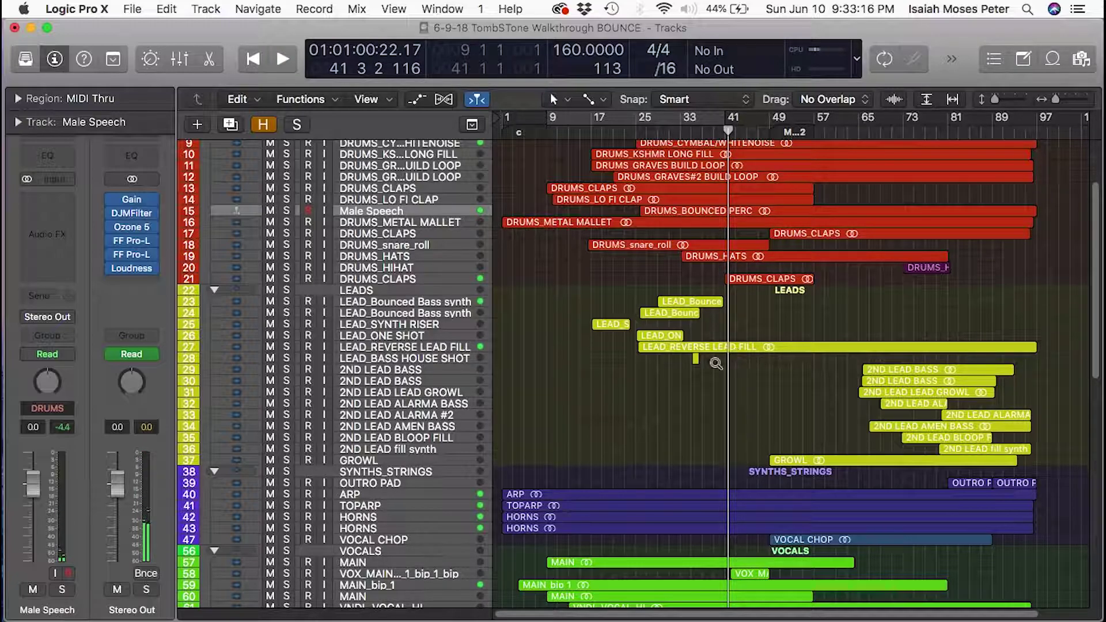
Examine the lead and drum waveforms around bars 21 to 41, and compare their layout across the whole song
left_click_drag(744, 386, 601, 263)
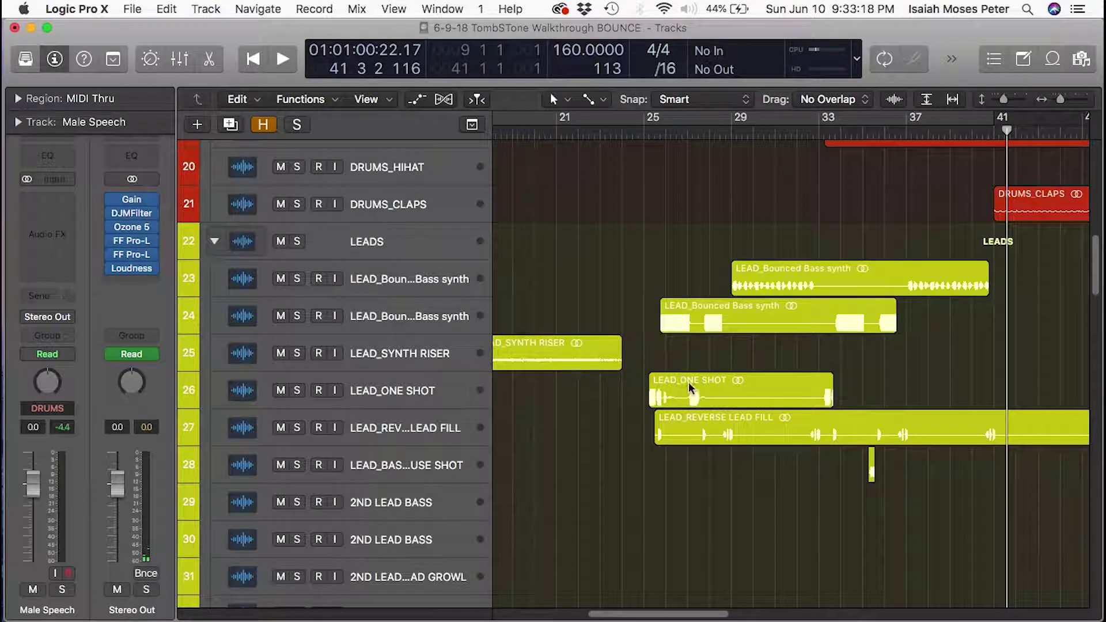
scroll(691, 381, "up", 8)
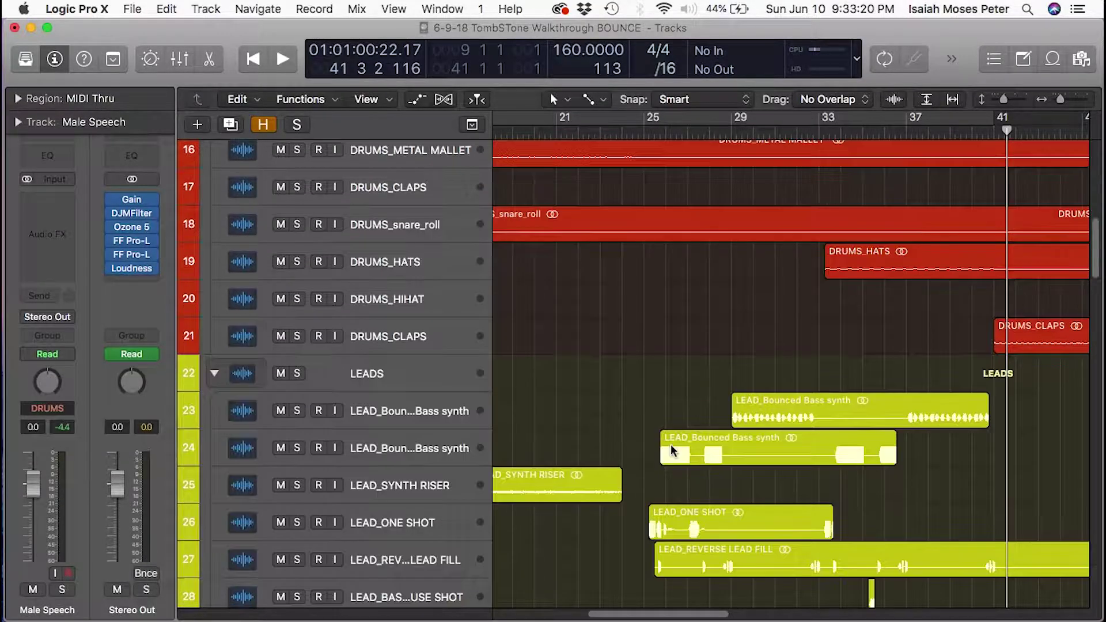
scroll(671, 444, "up", 8)
scroll(680, 446, "down", 15)
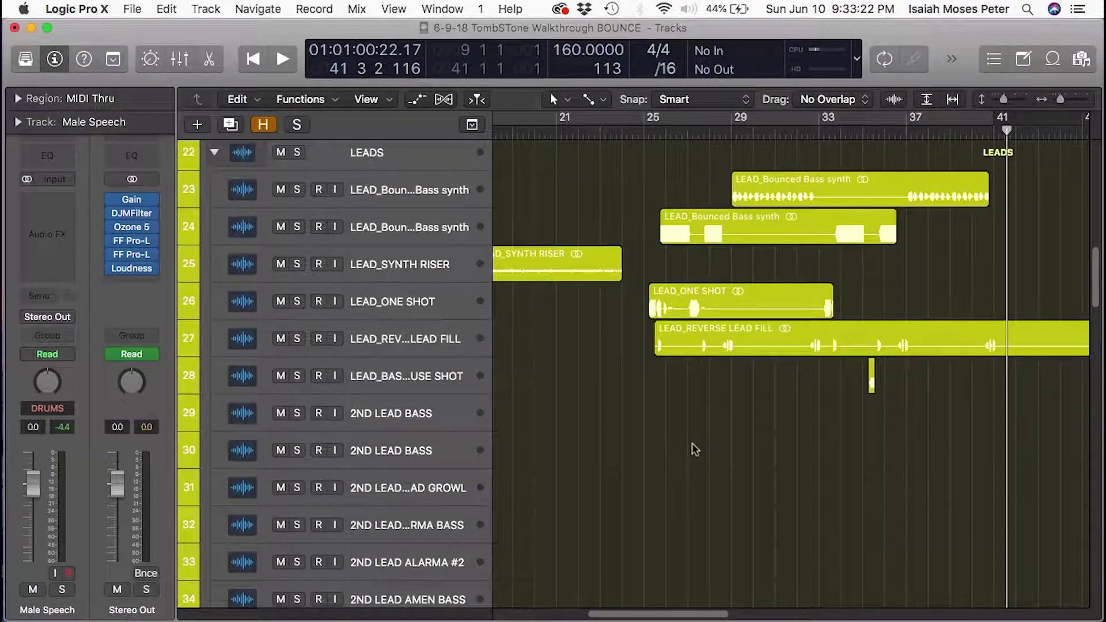
scroll(640, 311, "up", 20)
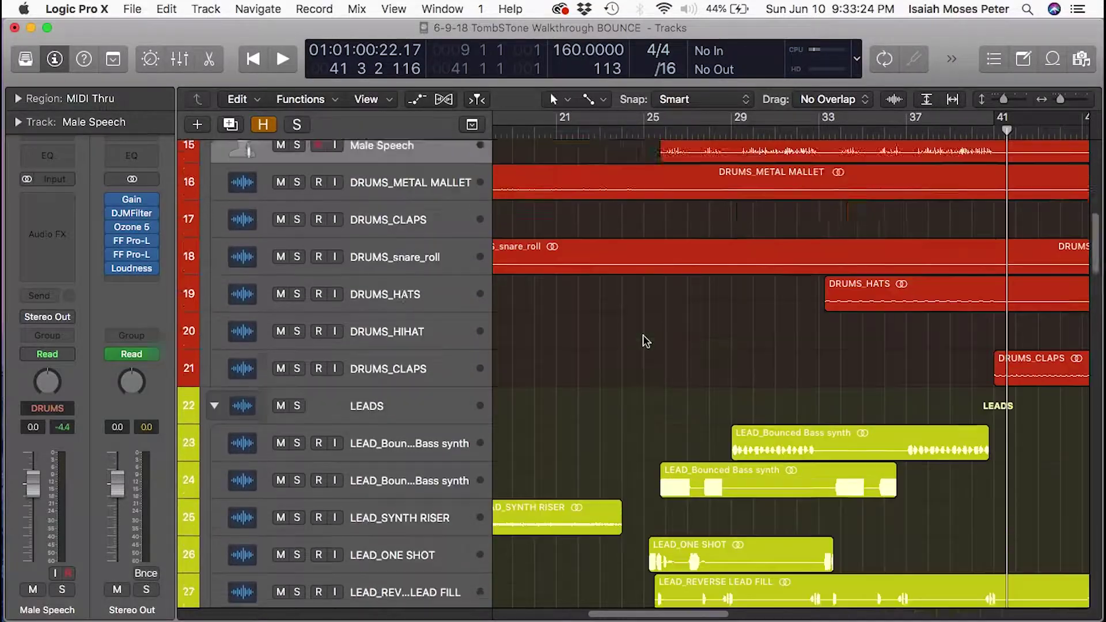
scroll(646, 340, "up", 3)
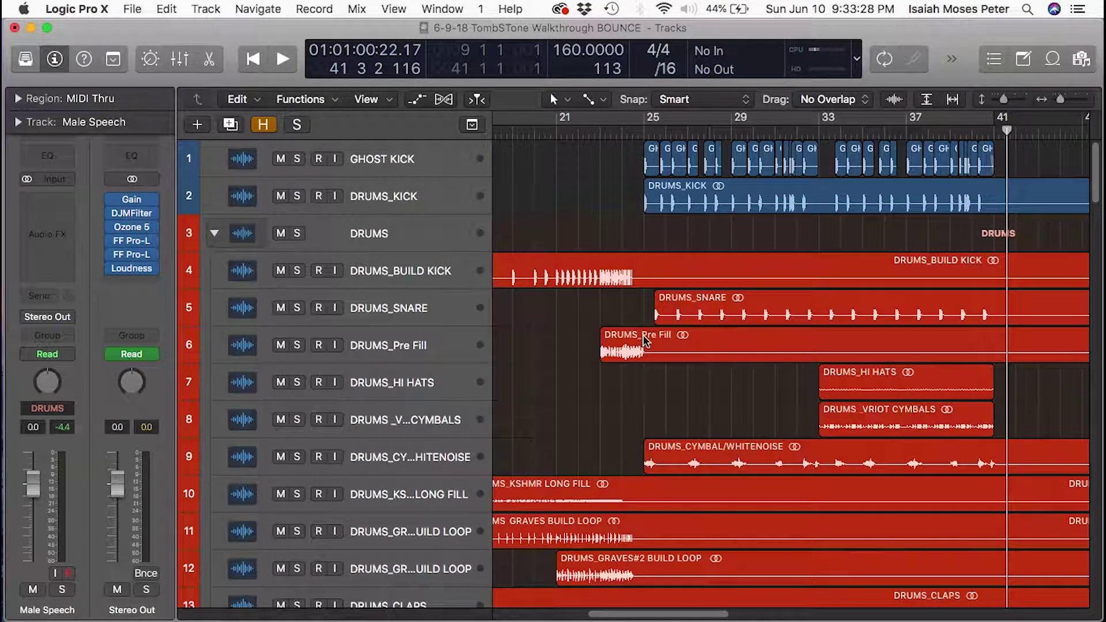
scroll(645, 340, "down", 3)
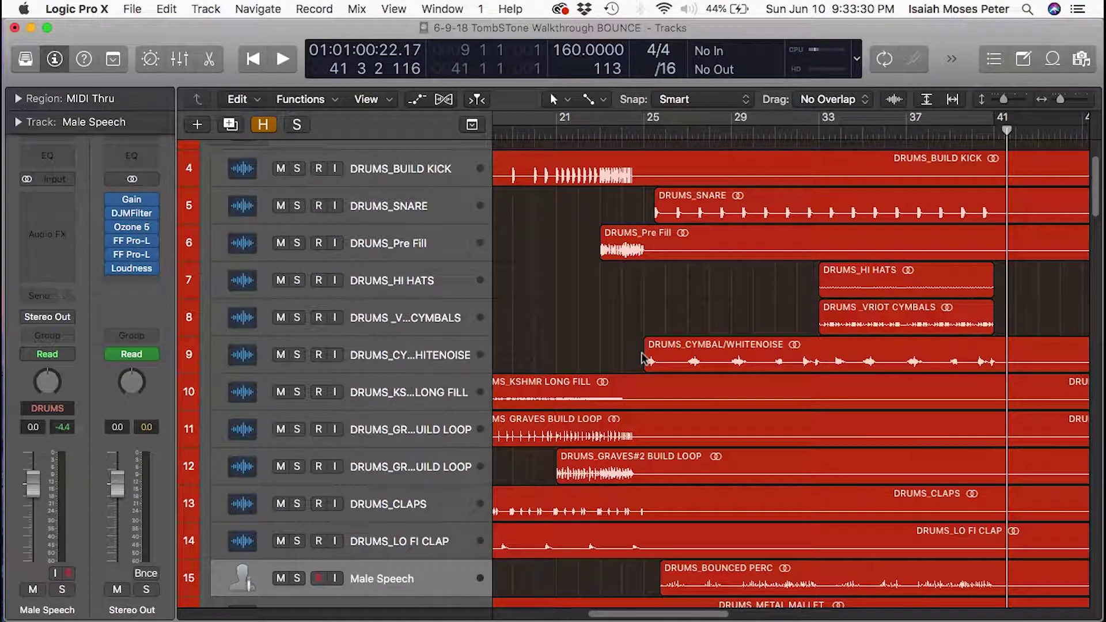
left_click(643, 358, "ctrl+alt")
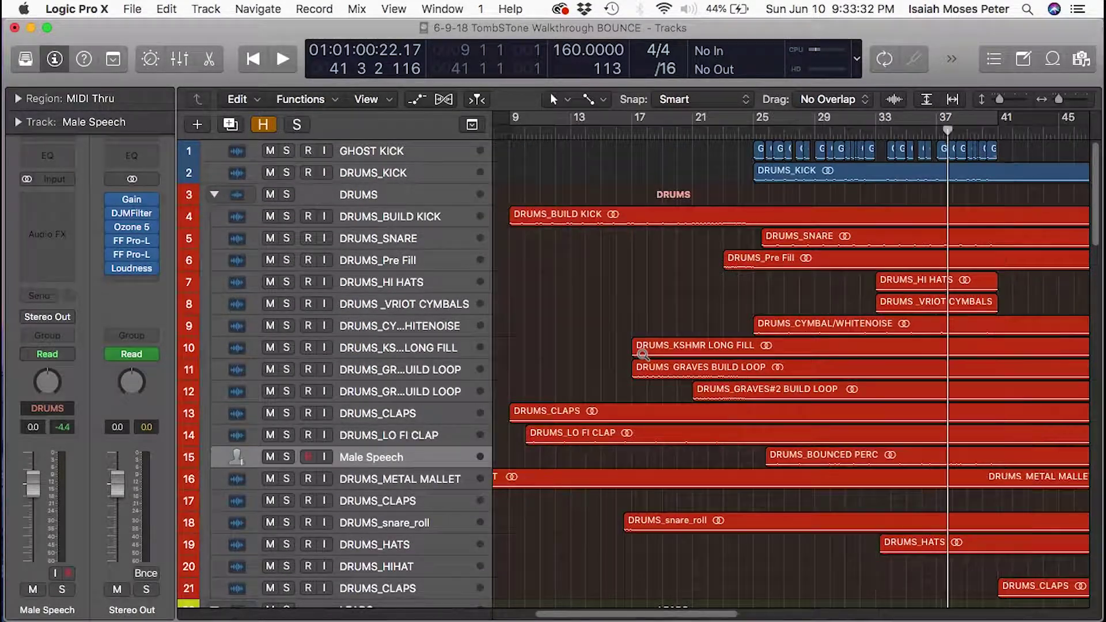
left_click(643, 354, "ctrl+alt")
scroll(686, 377, "down", 1)
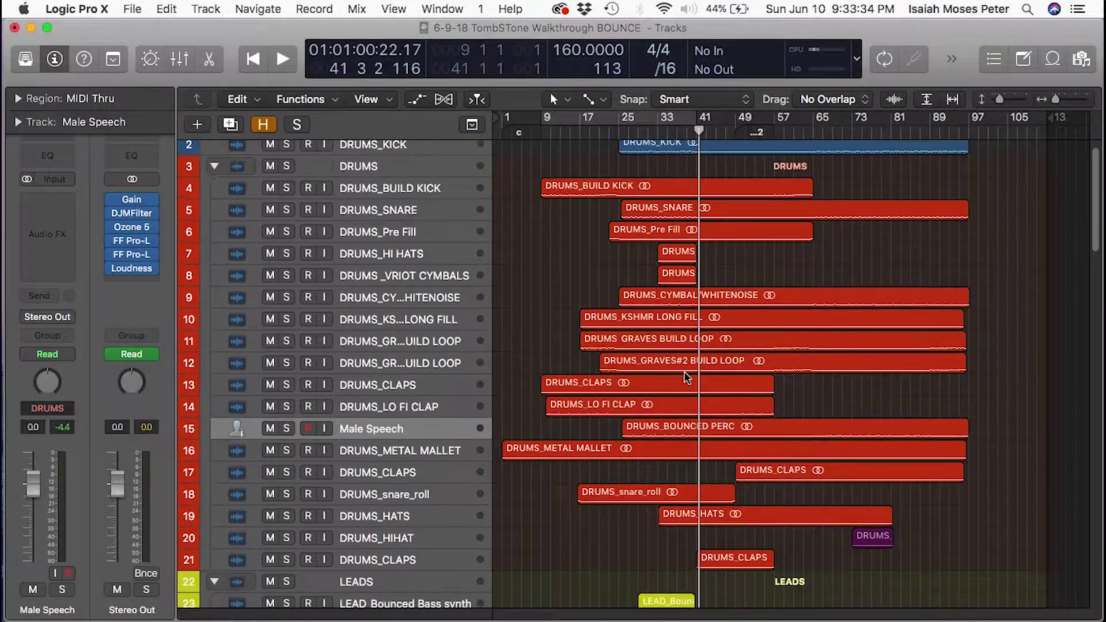
scroll(686, 377, "down", 8)
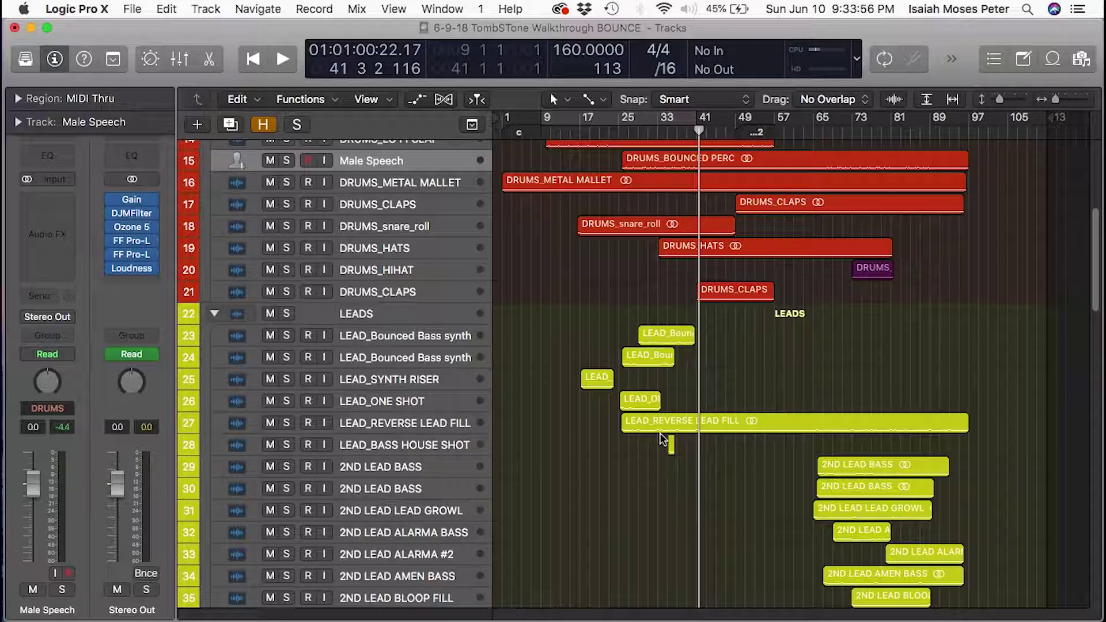
Audition the LEAD_ONE SHOT track soloed on its own from bar 25, and remove its solo once playback is stopped
left_click_drag(662, 443, 586, 348)
scroll(651, 373, "right", 3)
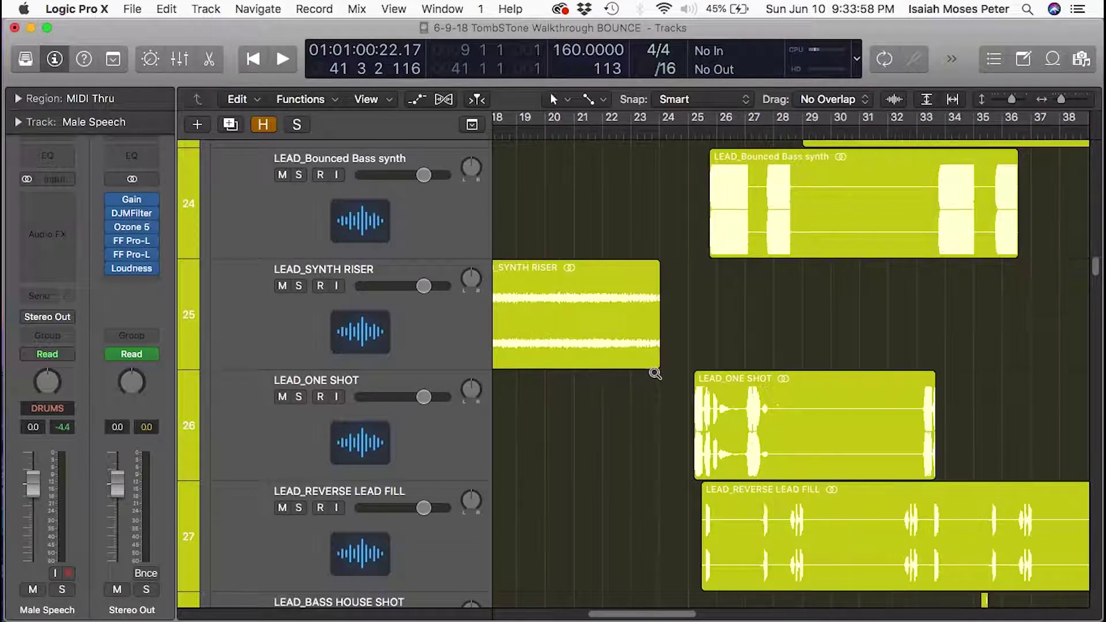
left_click(435, 455)
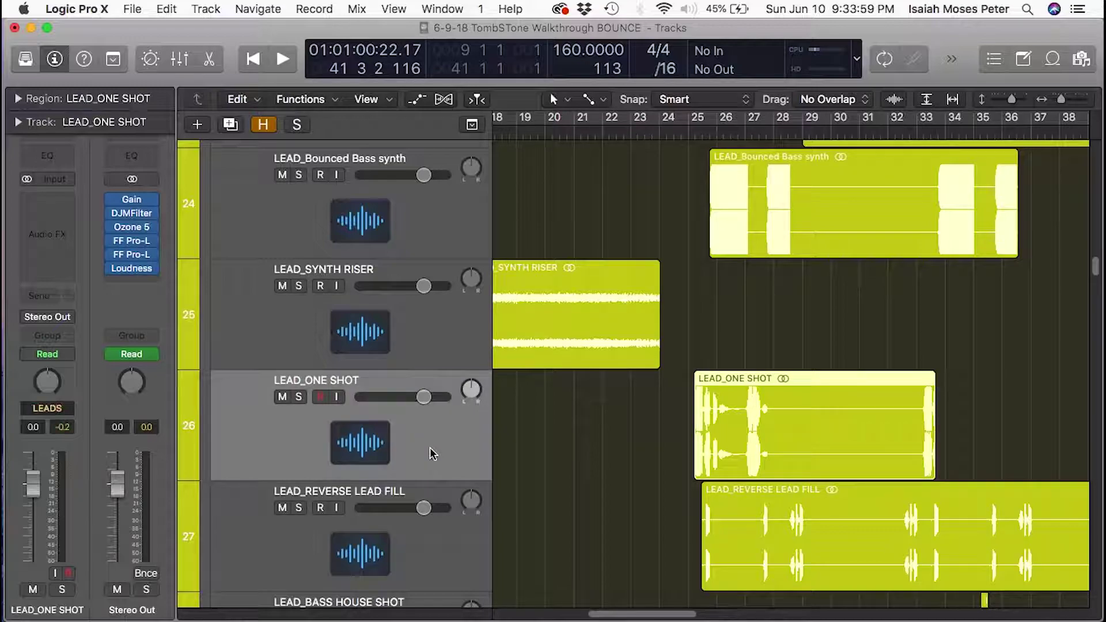
left_click(298, 397)
left_click(681, 131)
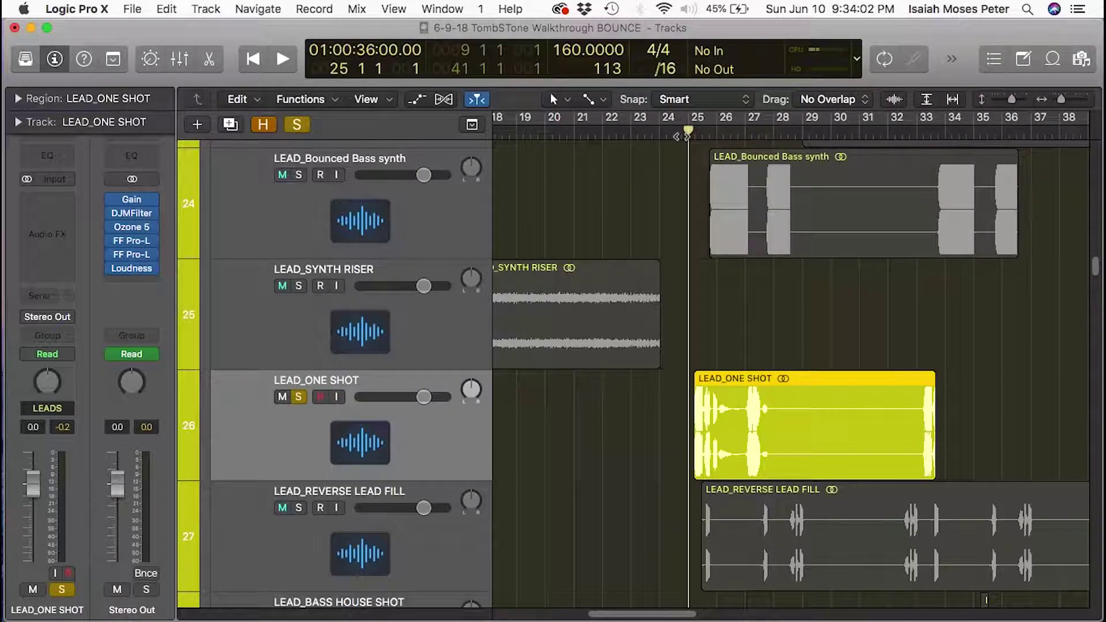
key("space")
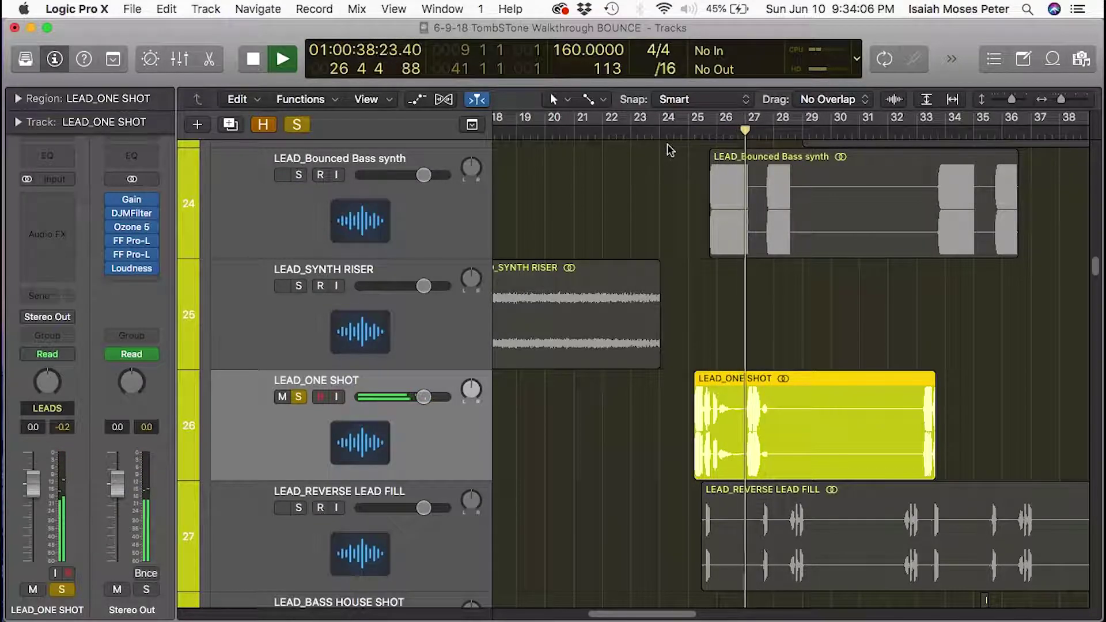
key("space")
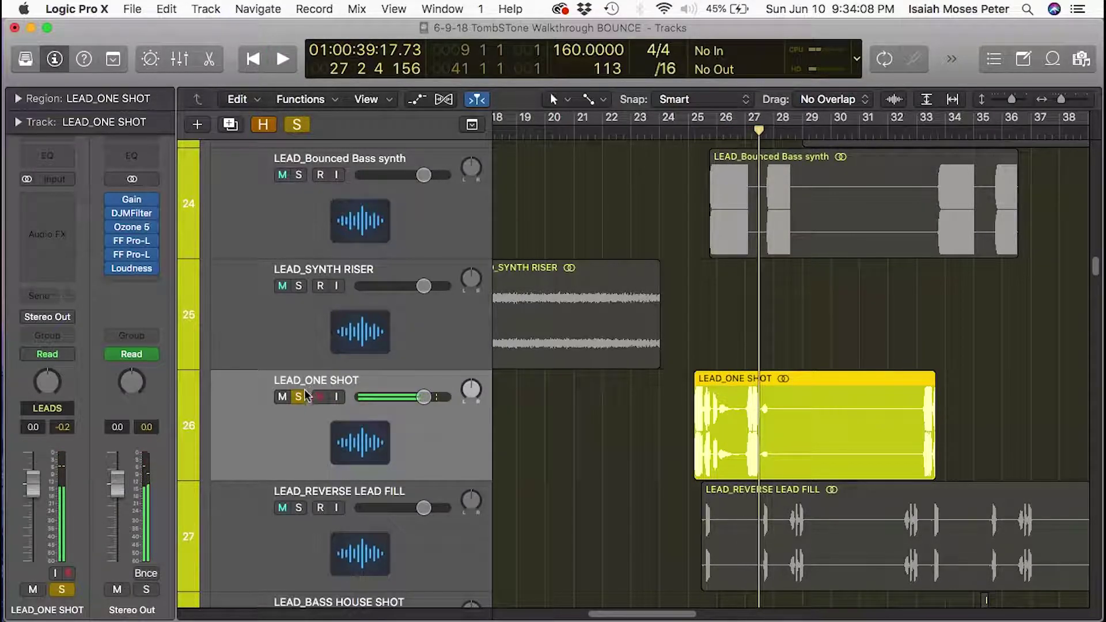
left_click(299, 397)
Return the playhead to bar 25 and examine the opening waveform of the LEAD_ONE SHOT region up close
left_click(691, 131)
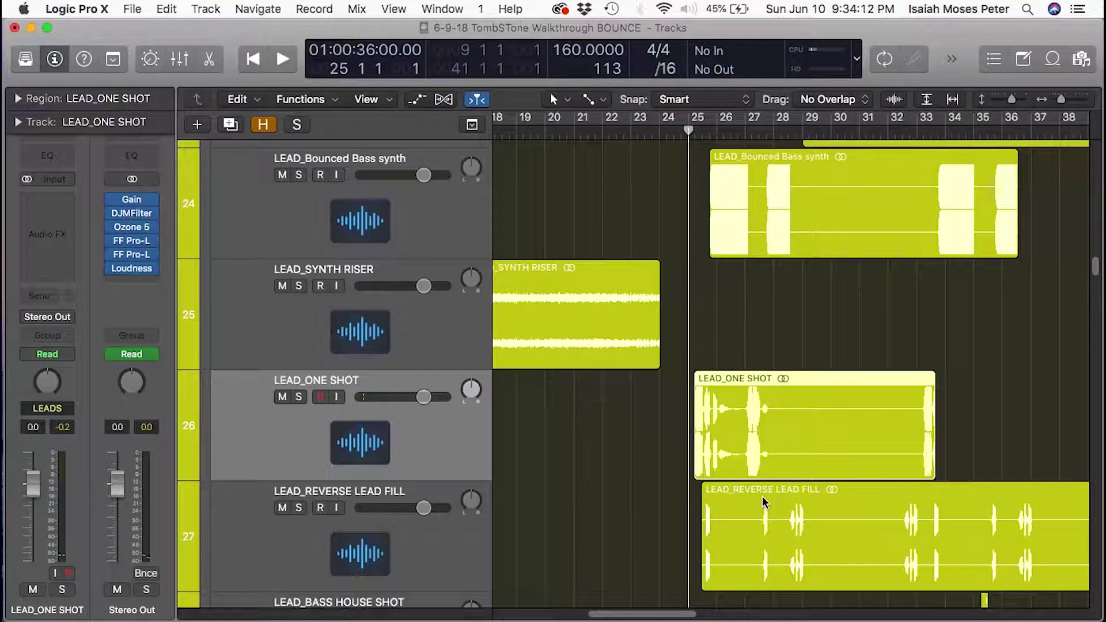
left_click_drag(797, 515, 668, 406)
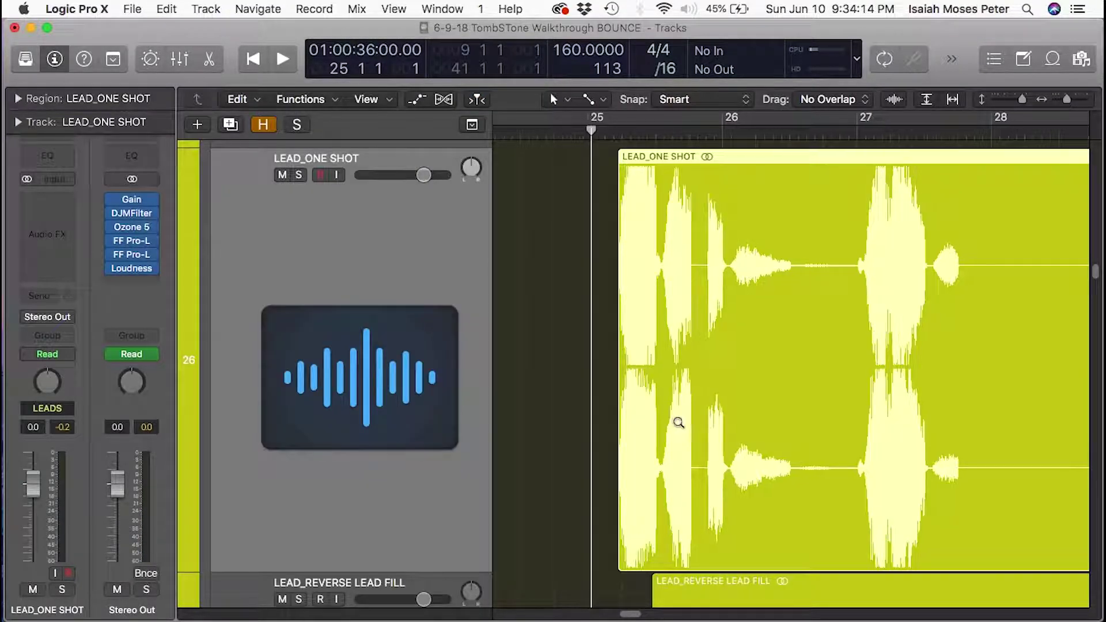
left_click(684, 424)
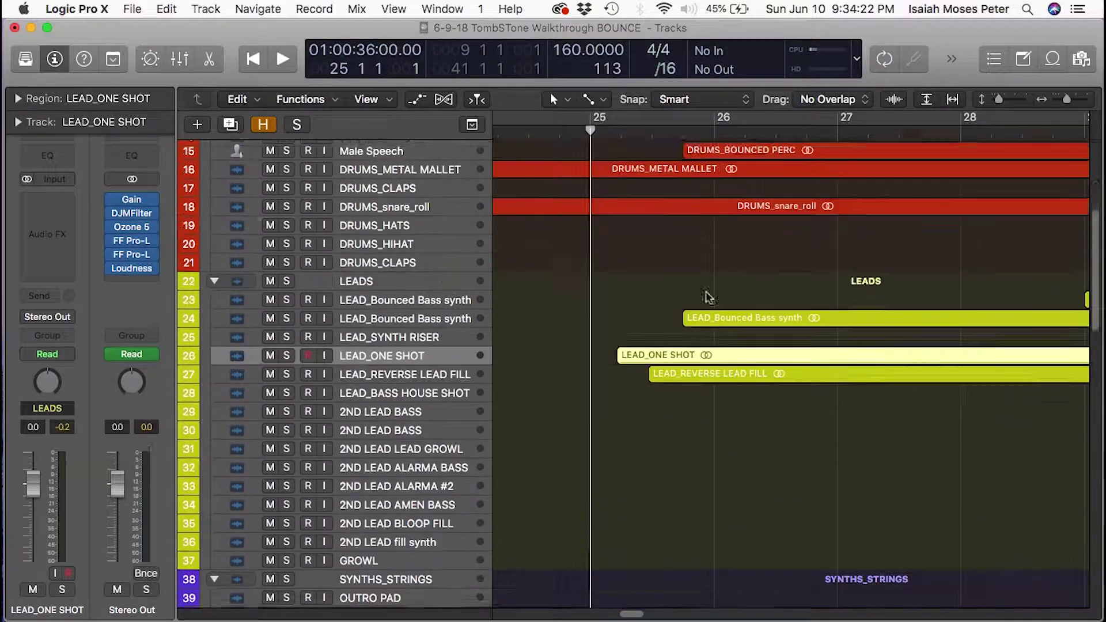
Solo both LEAD_Bounced Bass synth tracks together with LEAD_SYNTH RISER, LEAD_ONE SHOT and LEAD_REVERSE LEAD FILL
key("super+Left")
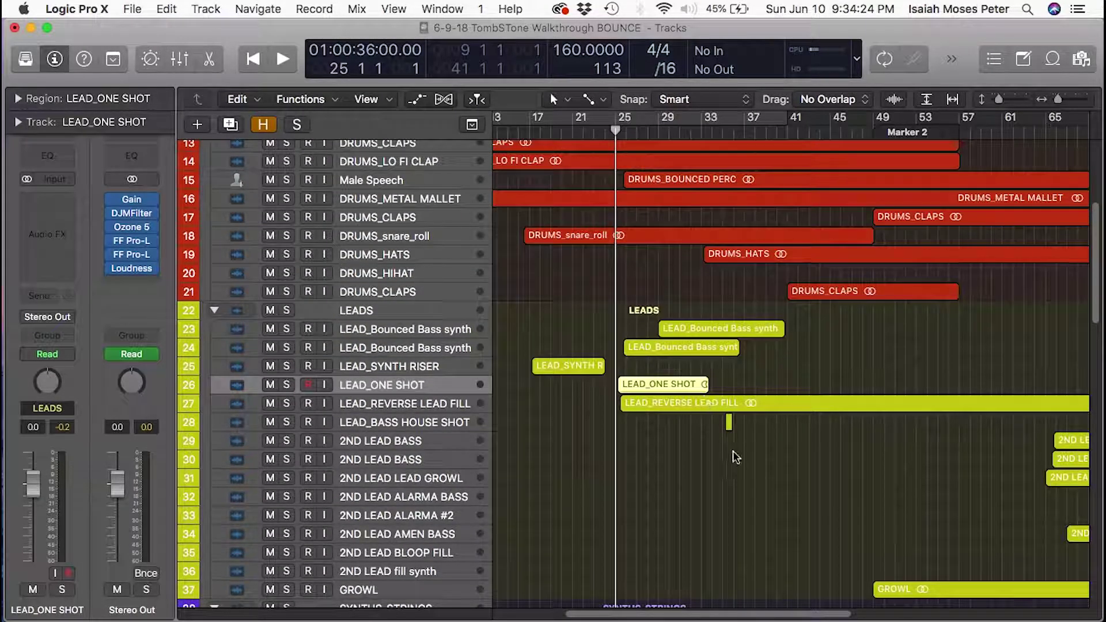
key("super+Down")
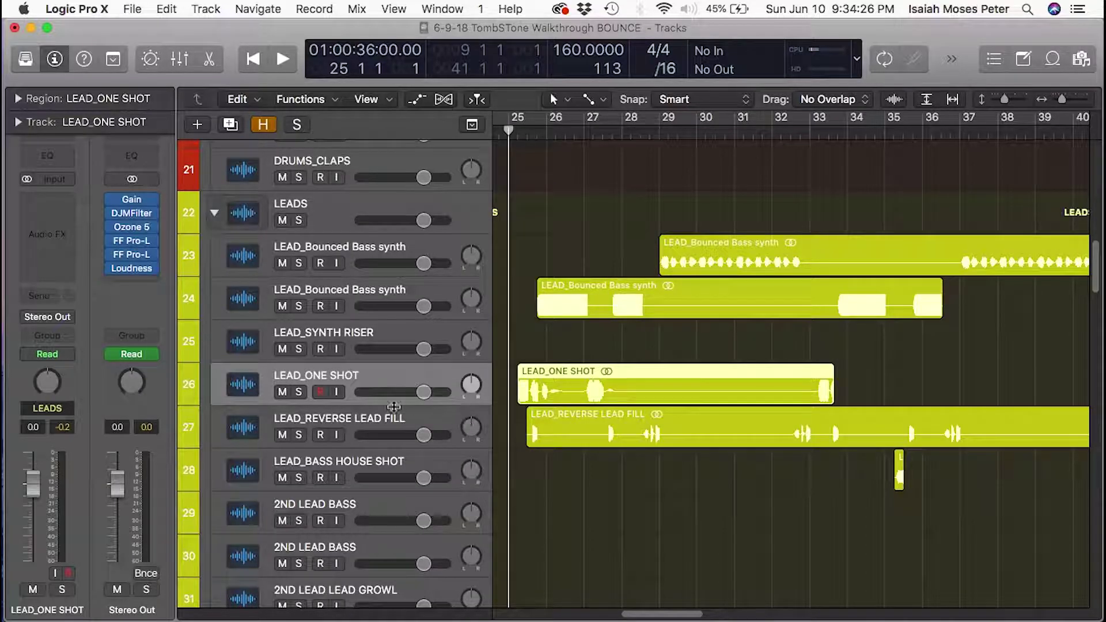
left_click(299, 392)
left_click(298, 434)
left_click(299, 349)
left_click(298, 305)
left_click(298, 263)
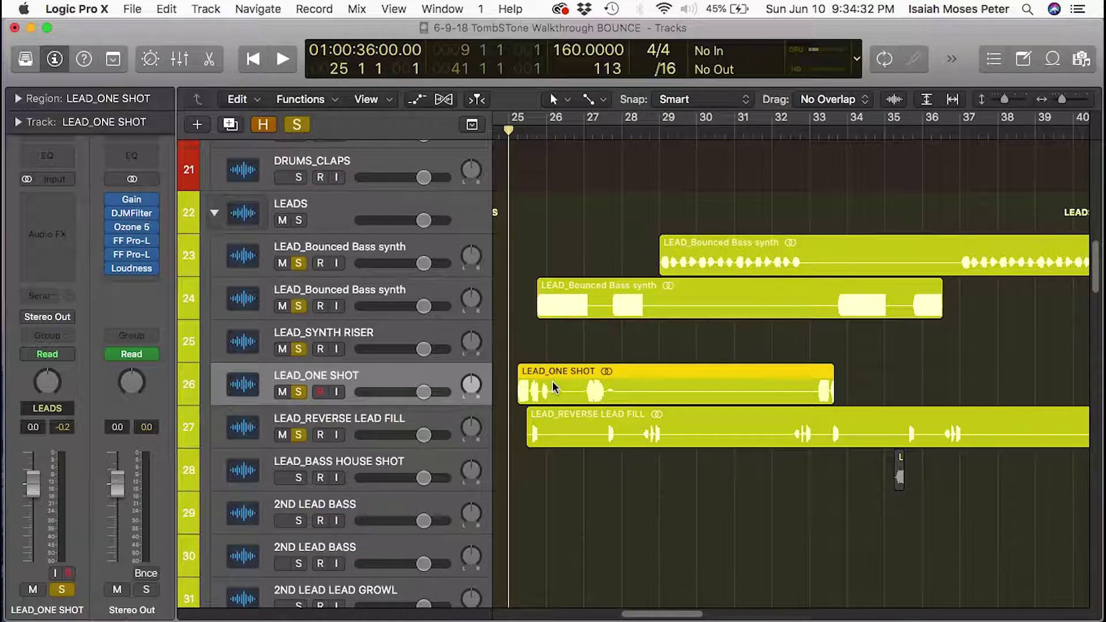
Review the drum, second lead, synth and vocal tracks surrounding the soloed lead tracks
scroll(552, 381, "up", 10)
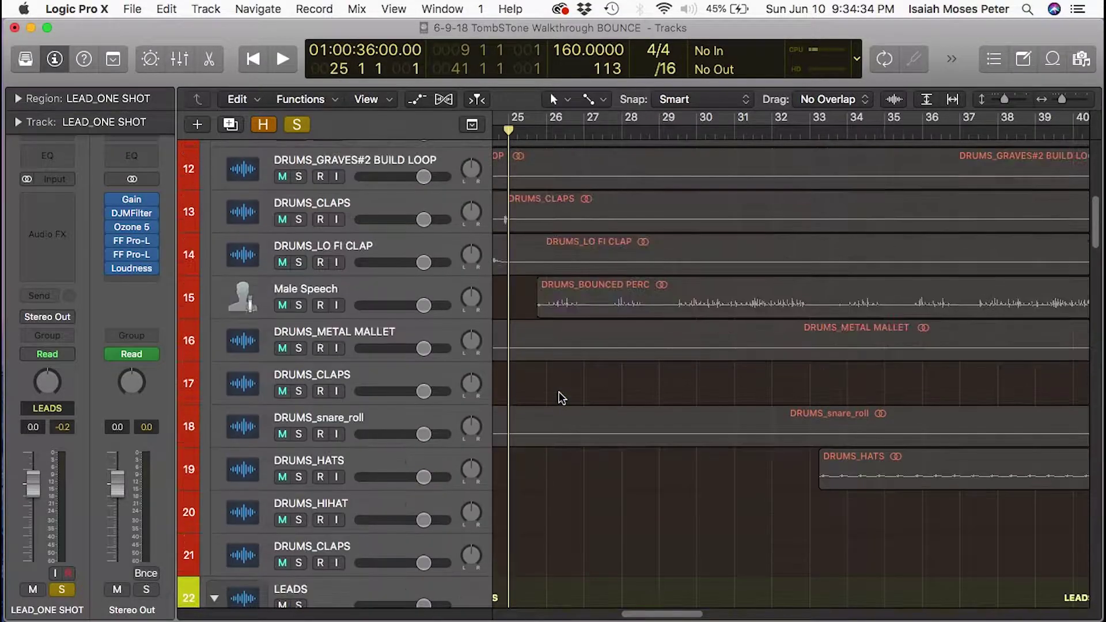
scroll(553, 412, "up", 5)
scroll(553, 412, "down", 20)
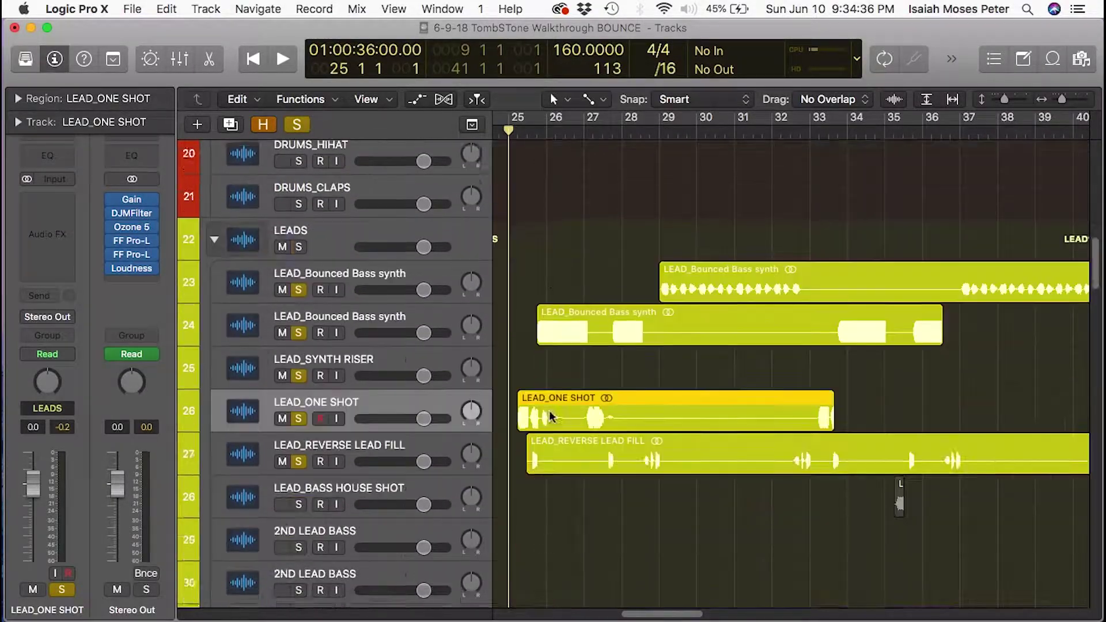
scroll(555, 412, "down", 15)
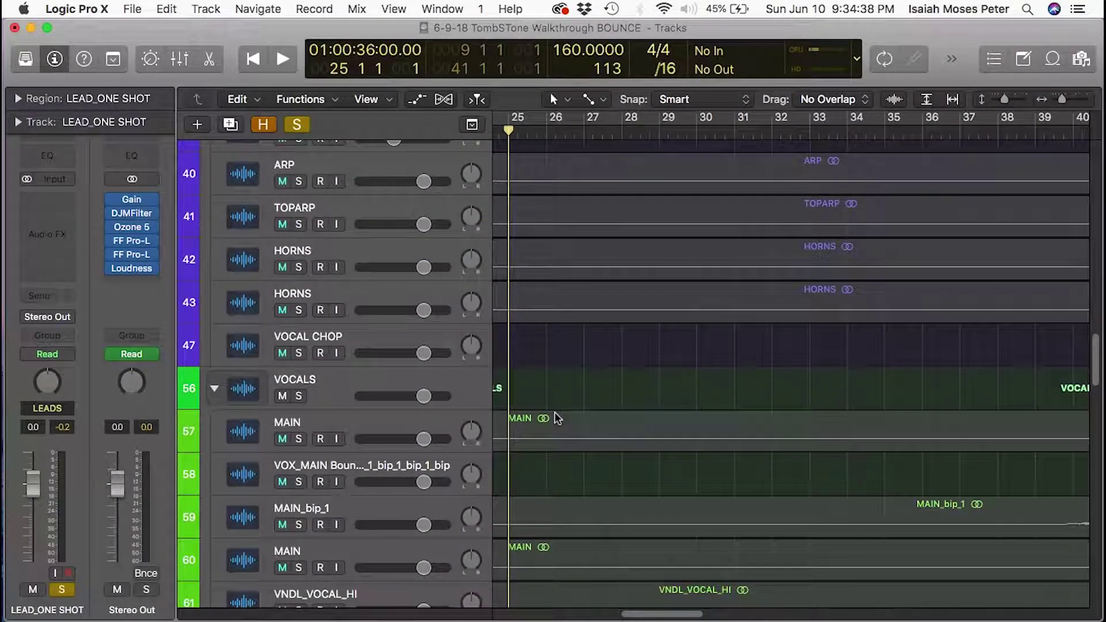
scroll(558, 422, "up", 15)
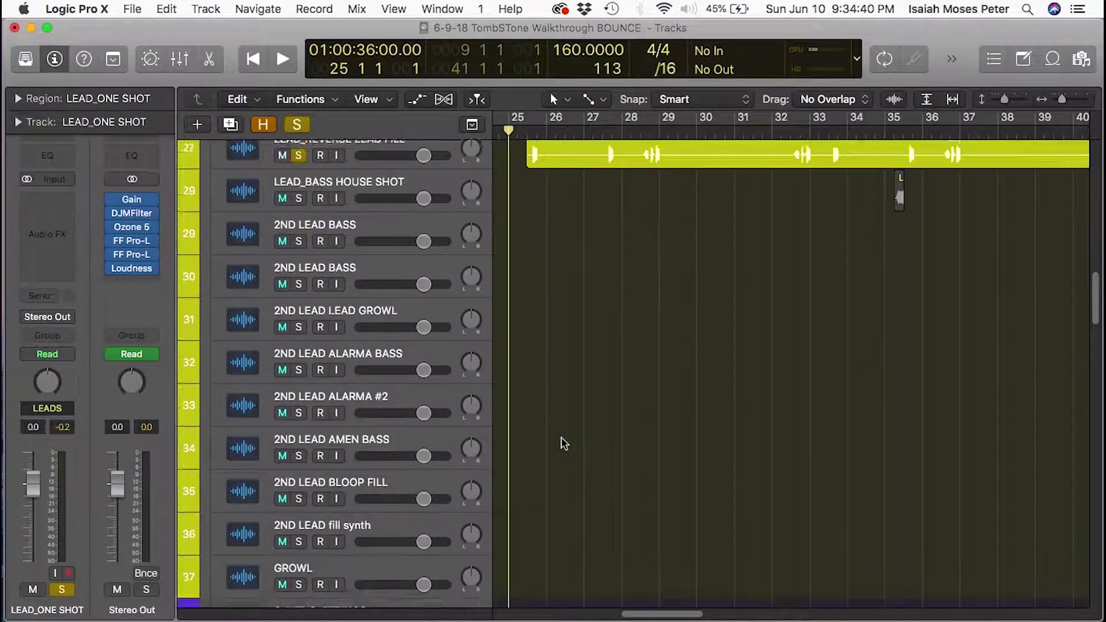
scroll(573, 456, "up", 8)
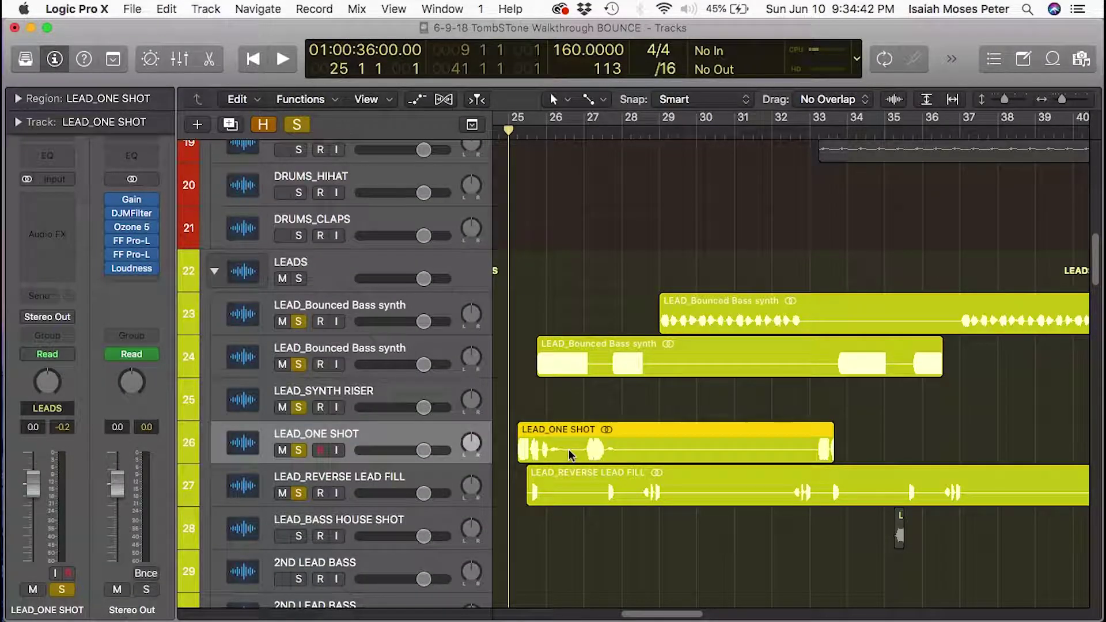
left_click(537, 409, "ctrl+alt")
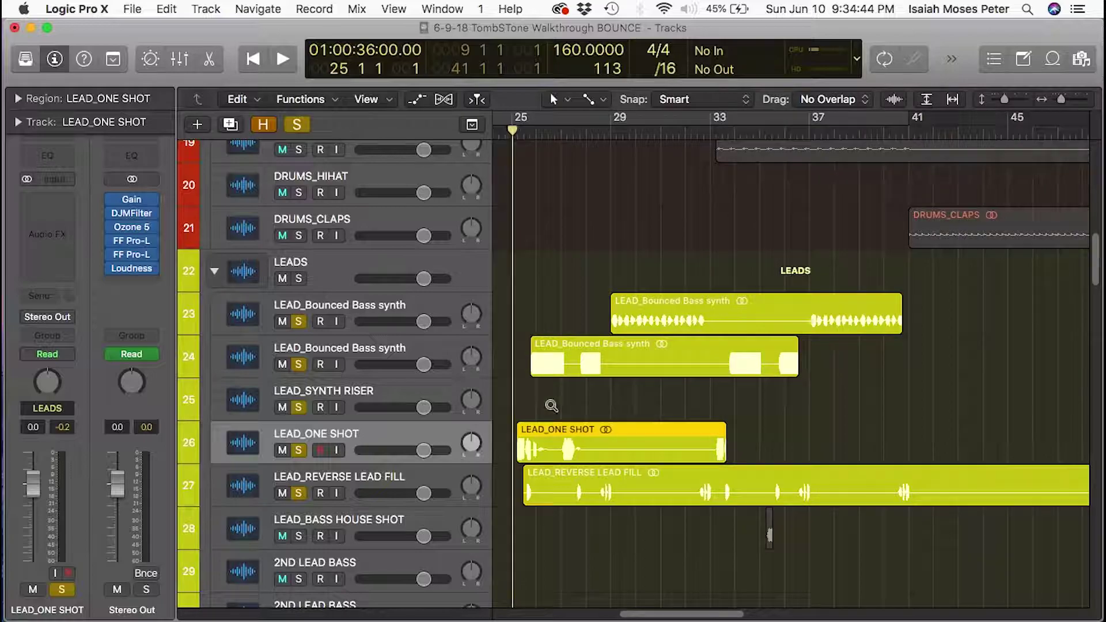
Audition the LEAD_Bounced Bass synth on track 24 soloed on its own from bar 25, and remove its solo once playback is stopped
left_click(298, 364, "alt")
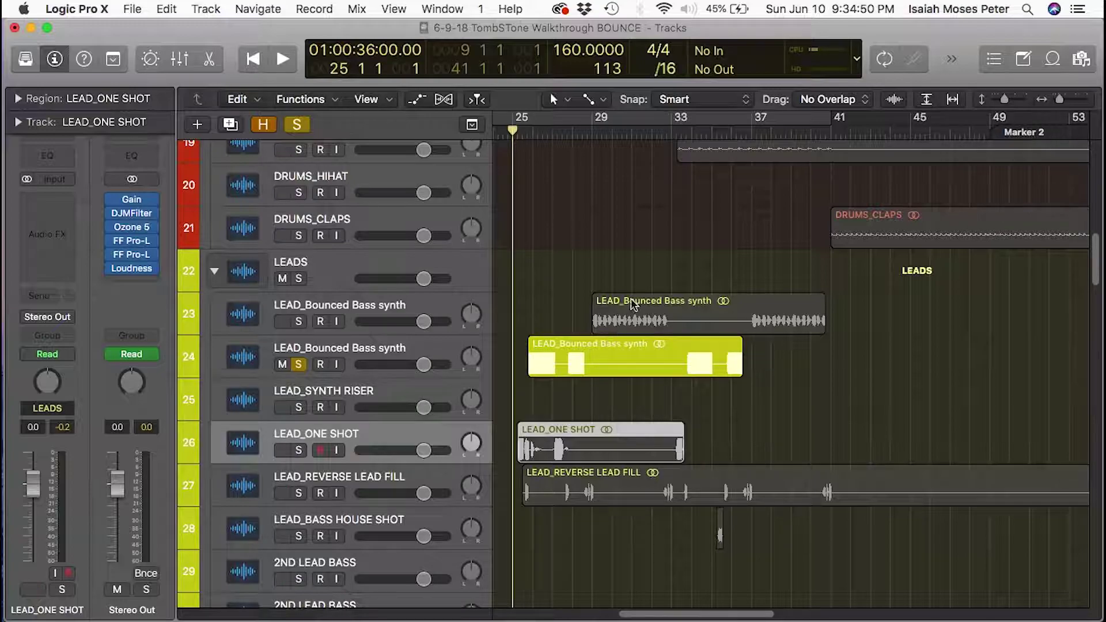
double_click(517, 132)
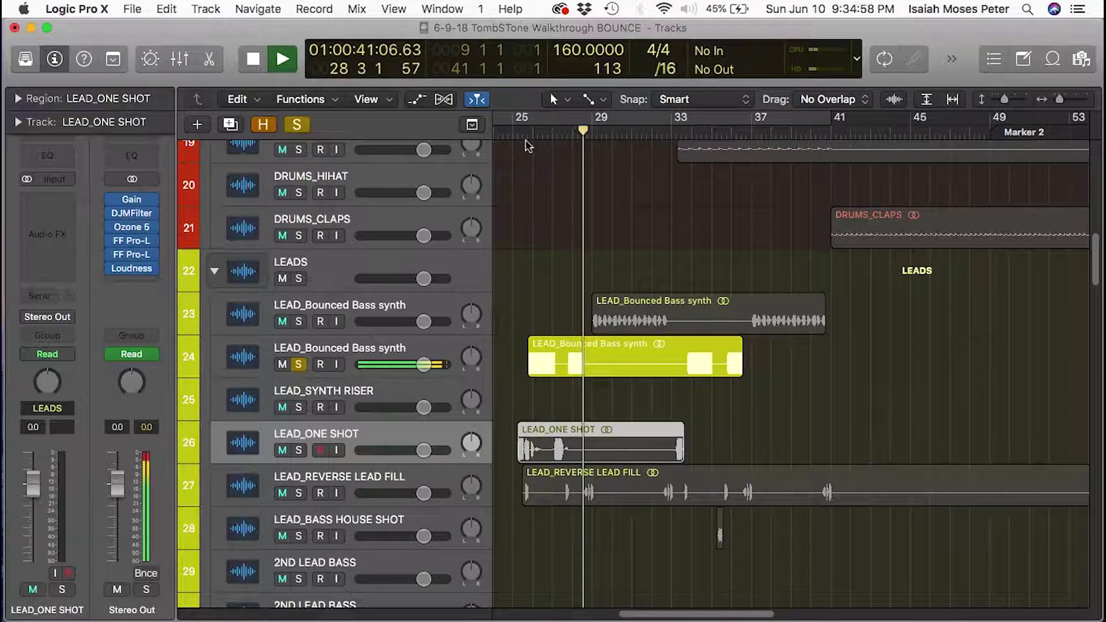
key("space")
left_click(523, 132)
left_click(391, 352)
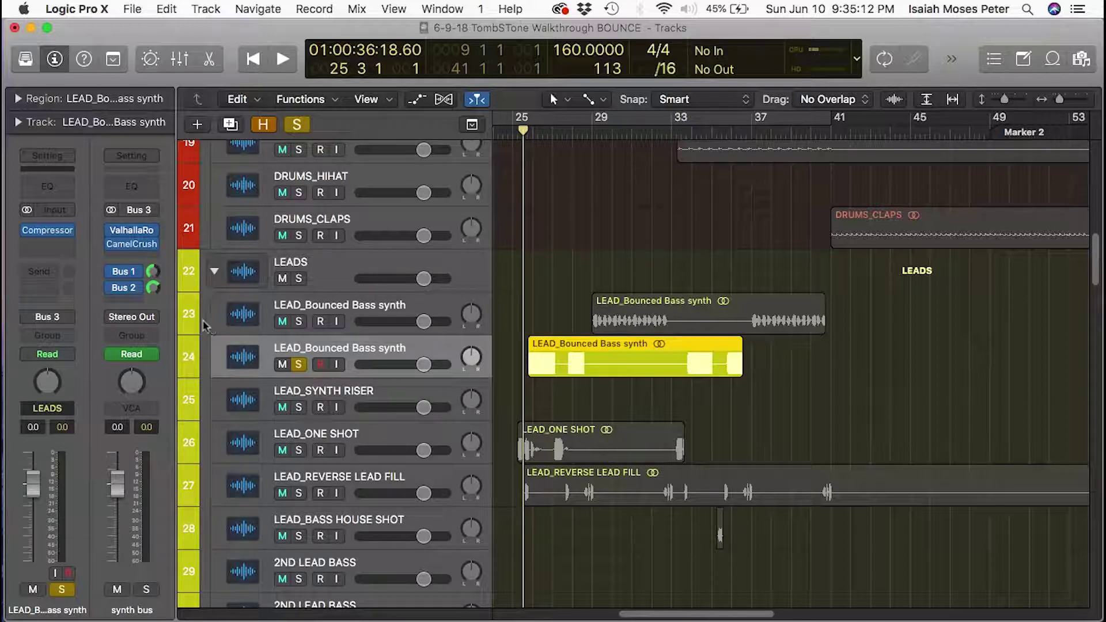
left_click(299, 364)
Examine where the lead regions sit within the whole song's layout, and set the playhead exactly to bar 25
key("super+Up")
key("super+Up")
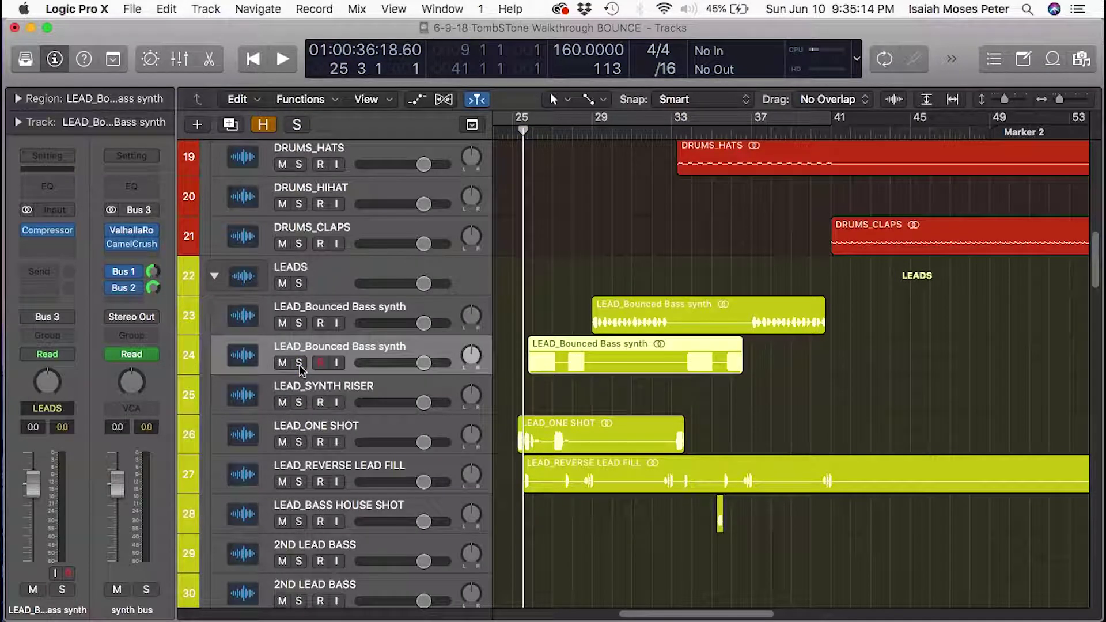
key("super+Up")
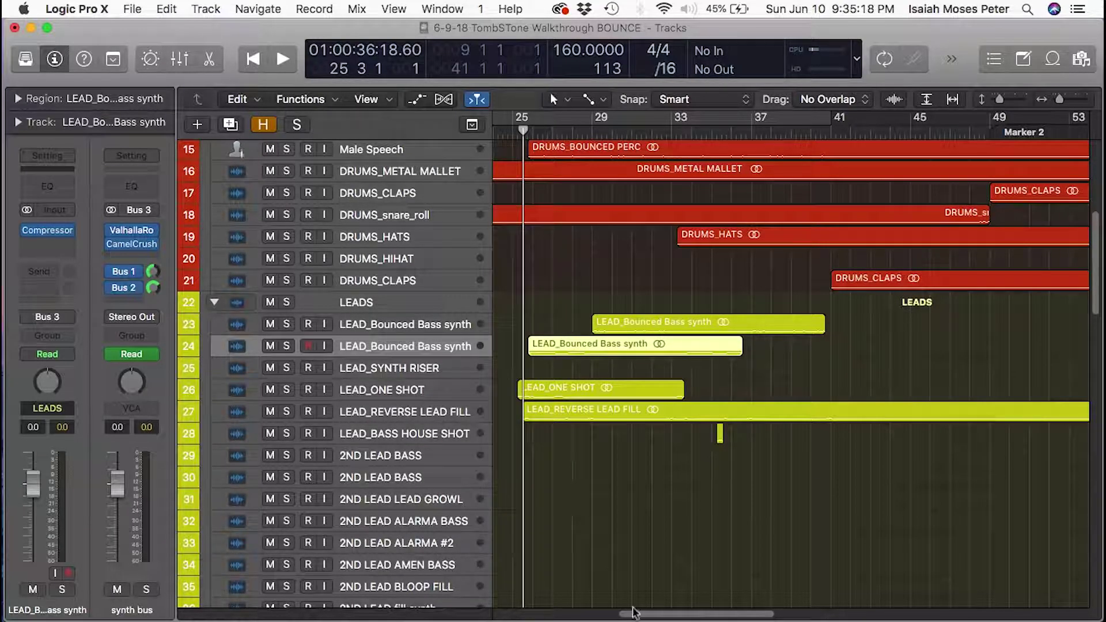
key("super+Left")
key("super+Left")
key("super+Left")
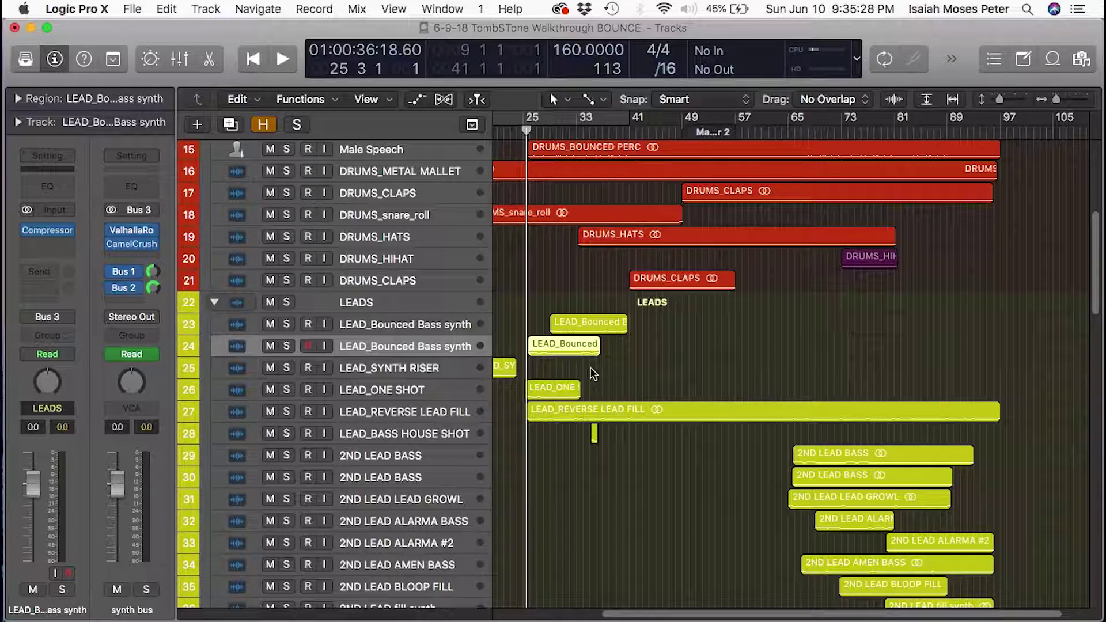
key("super+Left")
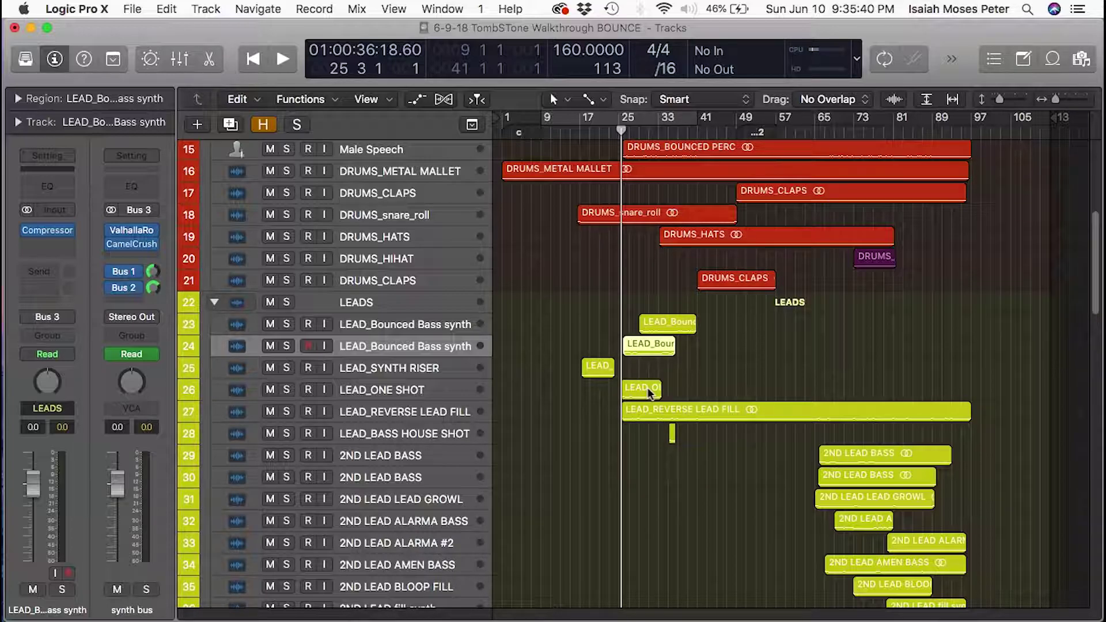
mouse_move(621, 131)
left_mouse_down()
mouse_move(594, 139)
mouse_move(621, 133)
left_mouse_up()
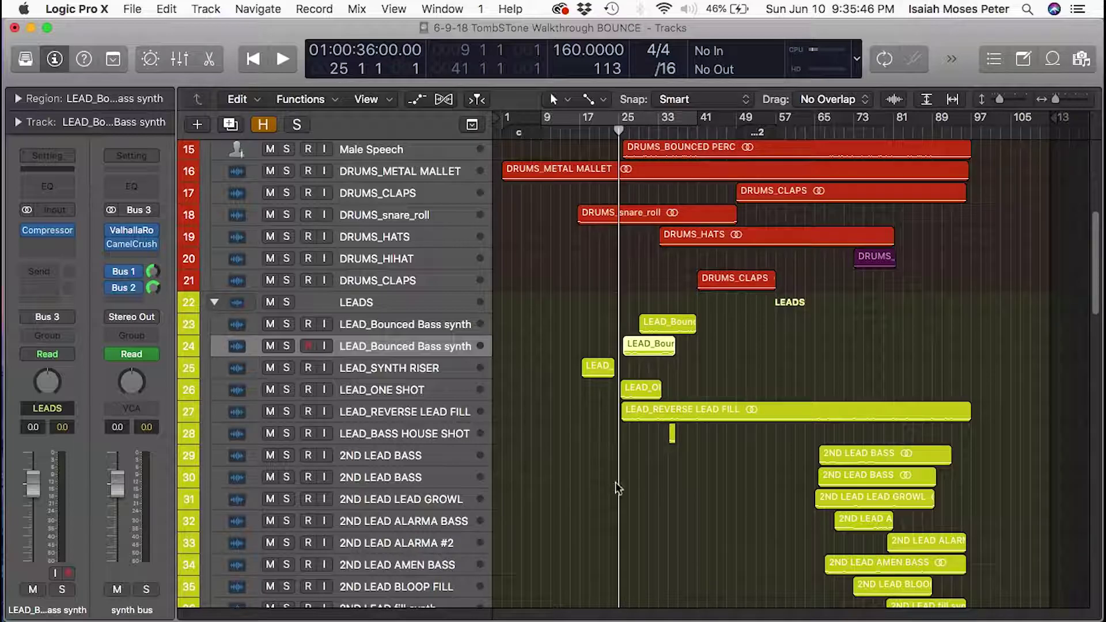
Examine the lead waveforms entering around bar 25 in relation to the preceding LEAD_SYNTH RISER region
left_click_drag(683, 501, 570, 267)
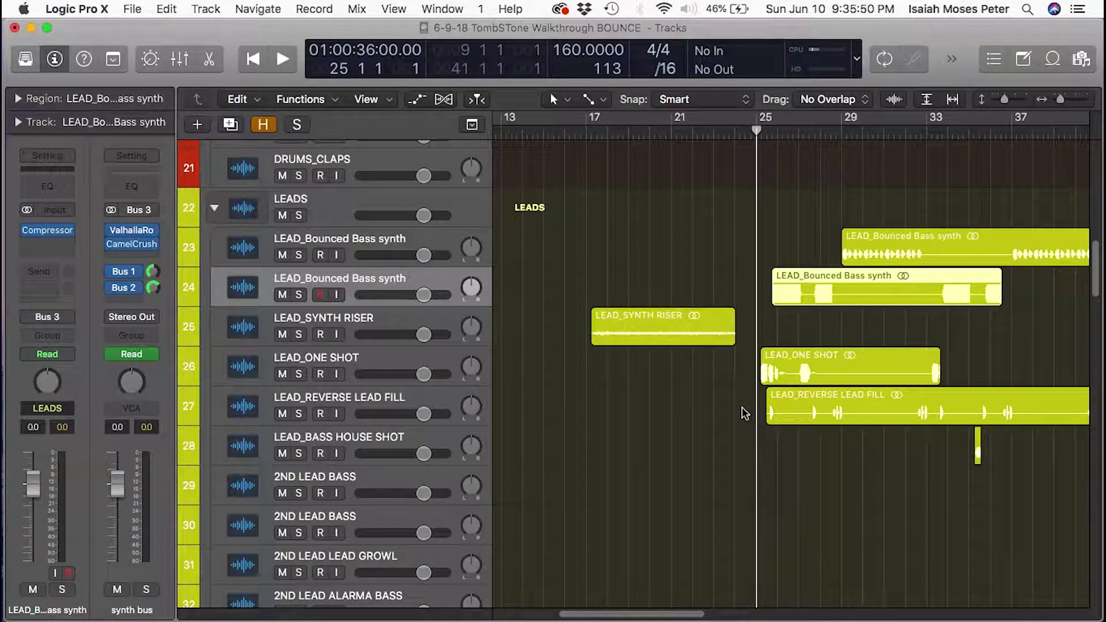
scroll(749, 411, "right", 5)
scroll(749, 412, "down", 1)
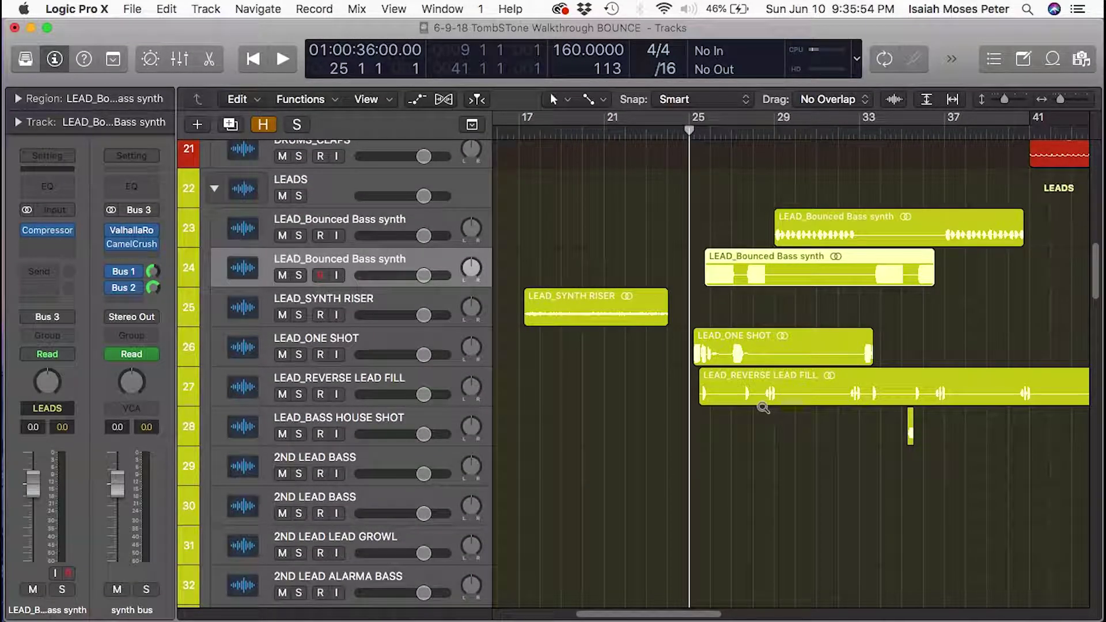
left_click(764, 408, "ctrl+alt")
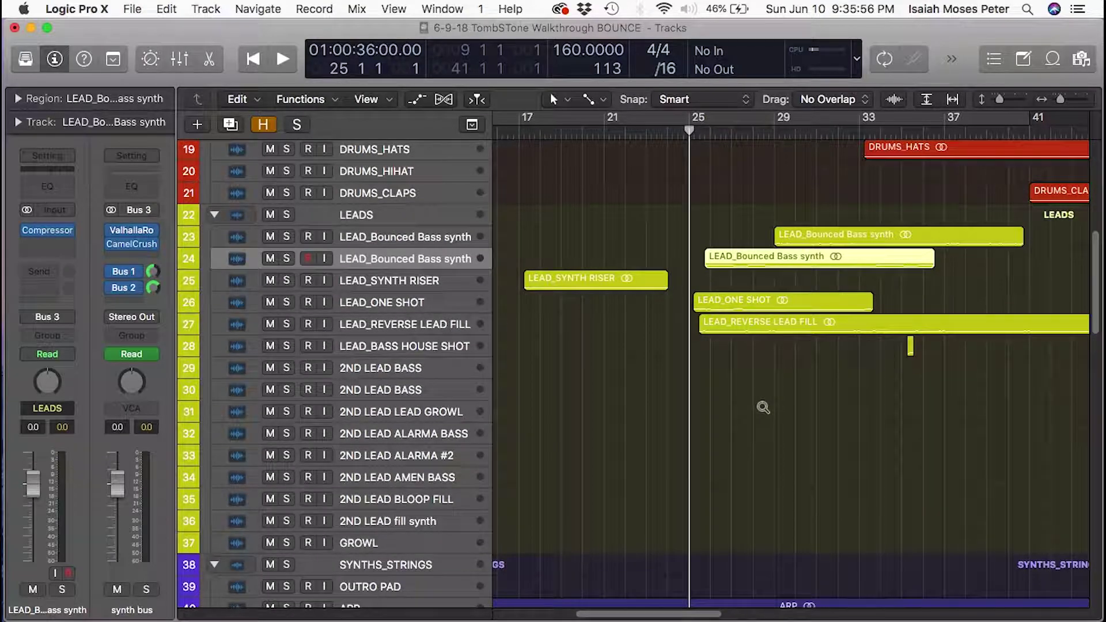
left_click(770, 414, "ctrl+alt")
left_click(778, 418, "ctrl+alt")
left_click_drag(776, 351, 642, 257)
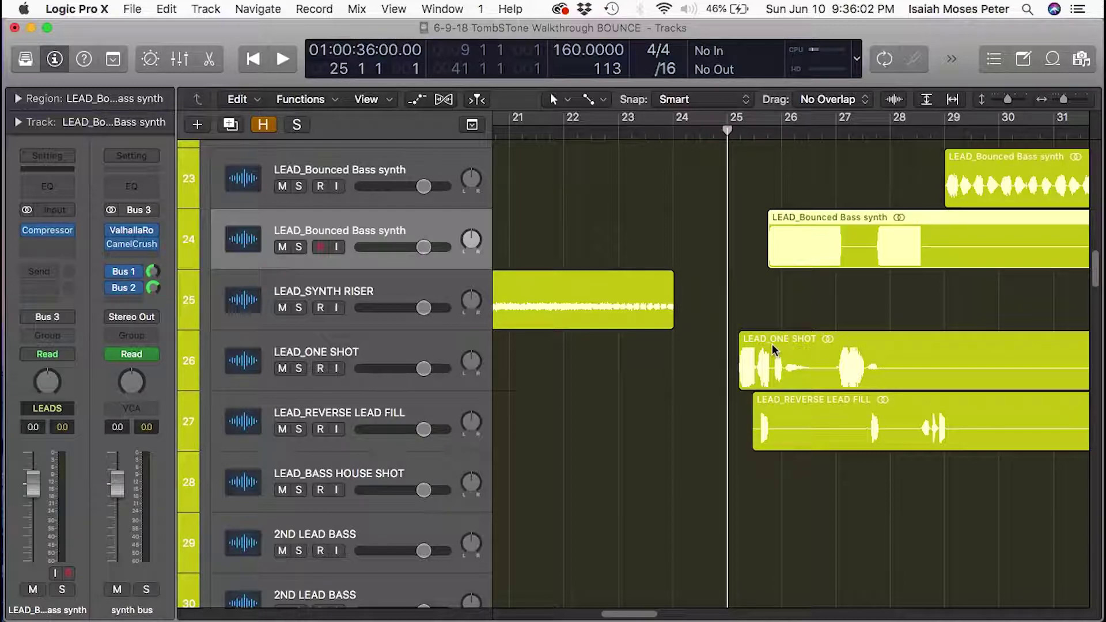
left_click(754, 361, "ctrl+alt")
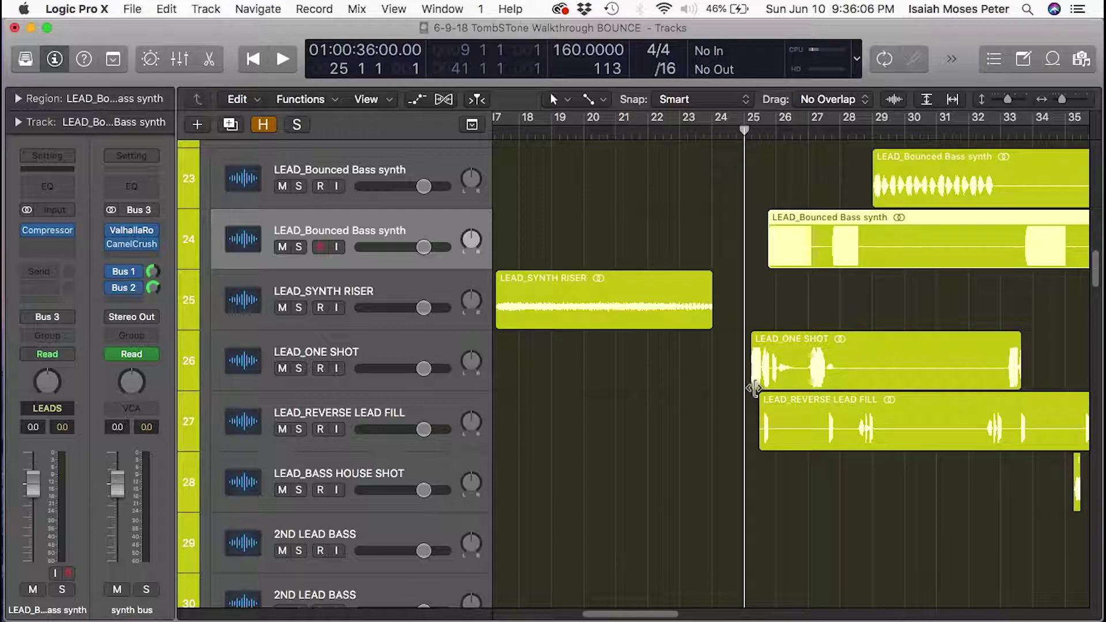
left_click(771, 401, "ctrl+alt")
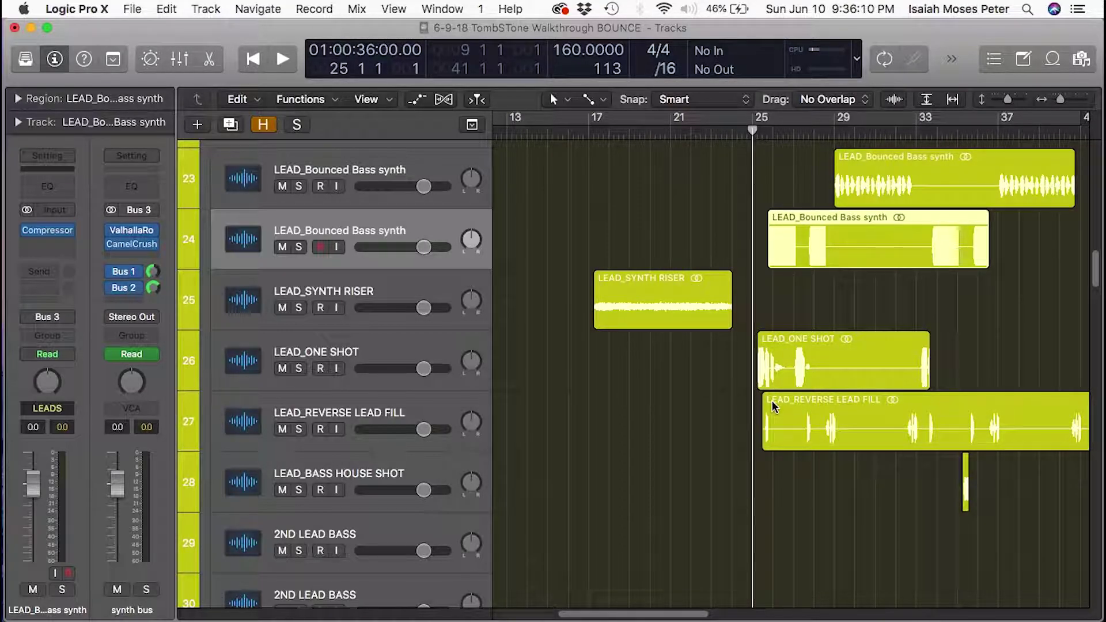
left_click(772, 401, "ctrl+alt")
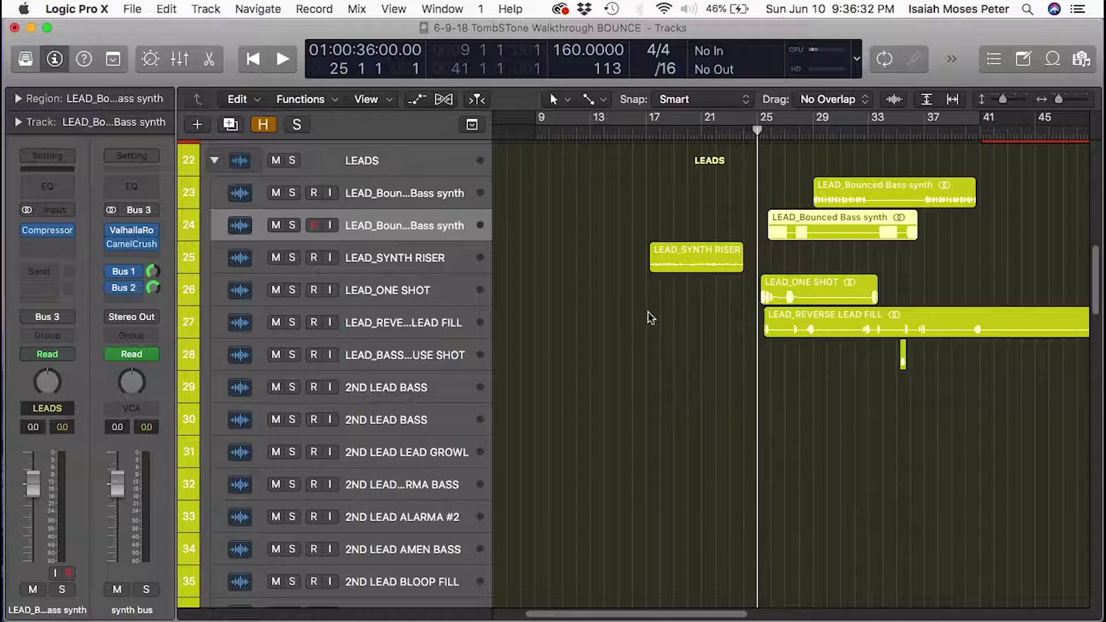
Examine how the LEAD_ONE SHOT, LEAD_REVERSE LEAD FILL and track 24 bass synth regions follow one another after bar 25
left_click_drag(815, 381, 724, 190)
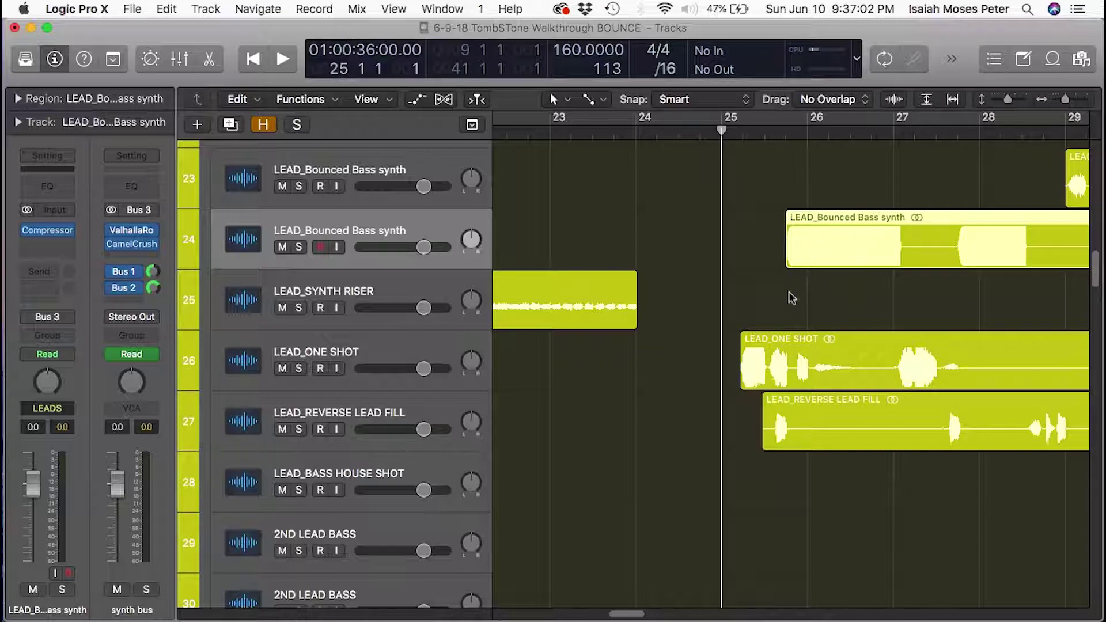
left_click(808, 304, "ctrl+alt")
left_click(810, 304, "ctrl+alt")
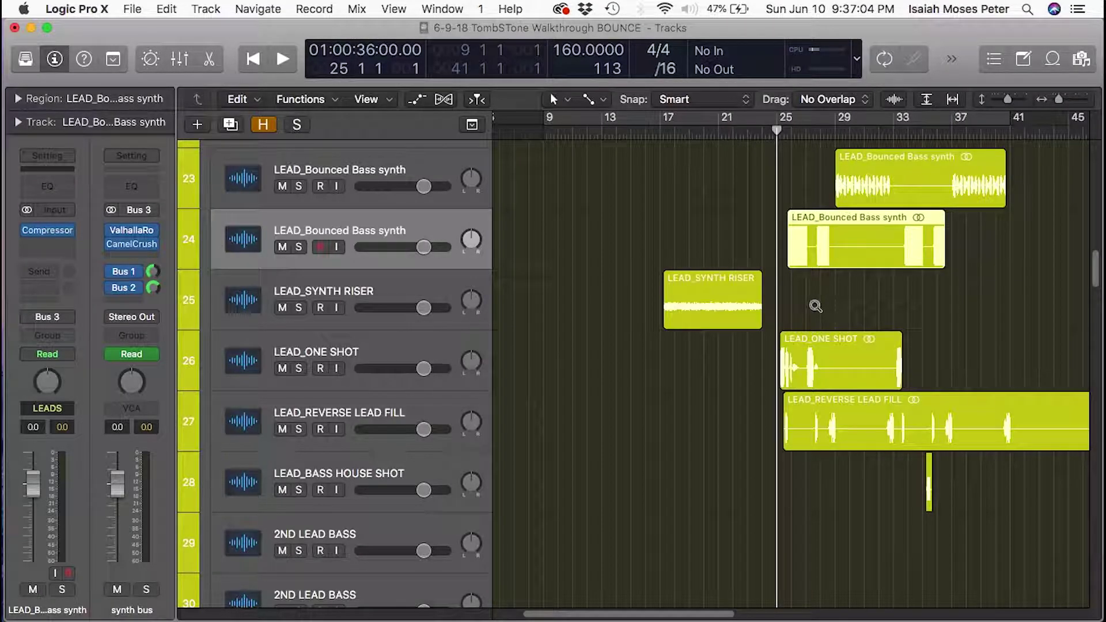
left_click(816, 306, "ctrl+alt")
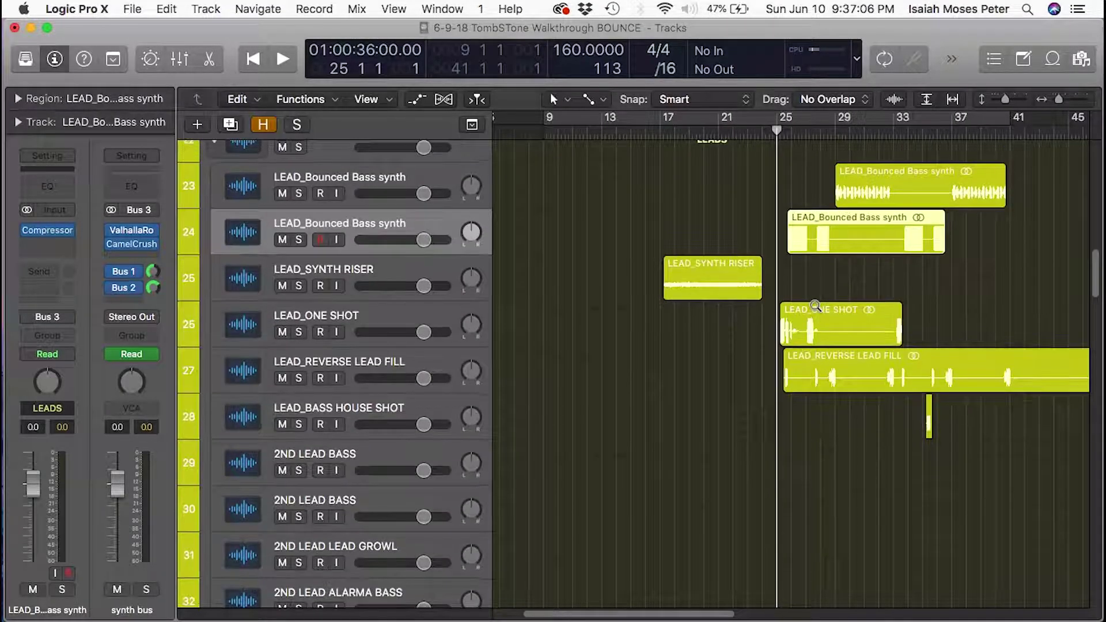
left_click(816, 306, "ctrl+alt")
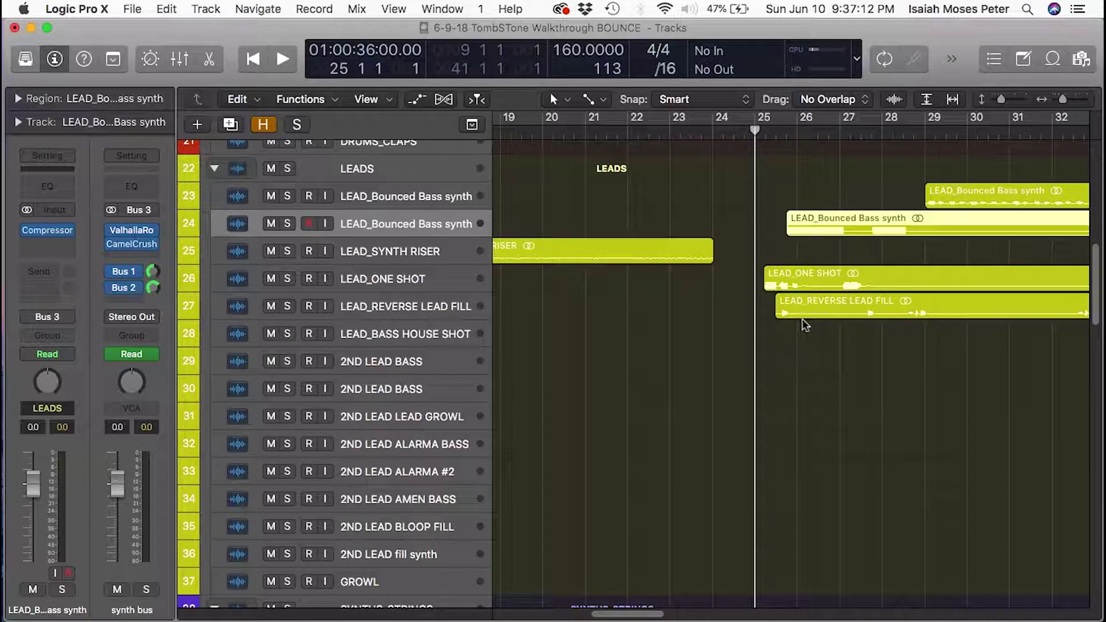
left_click_drag(847, 363, 713, 186)
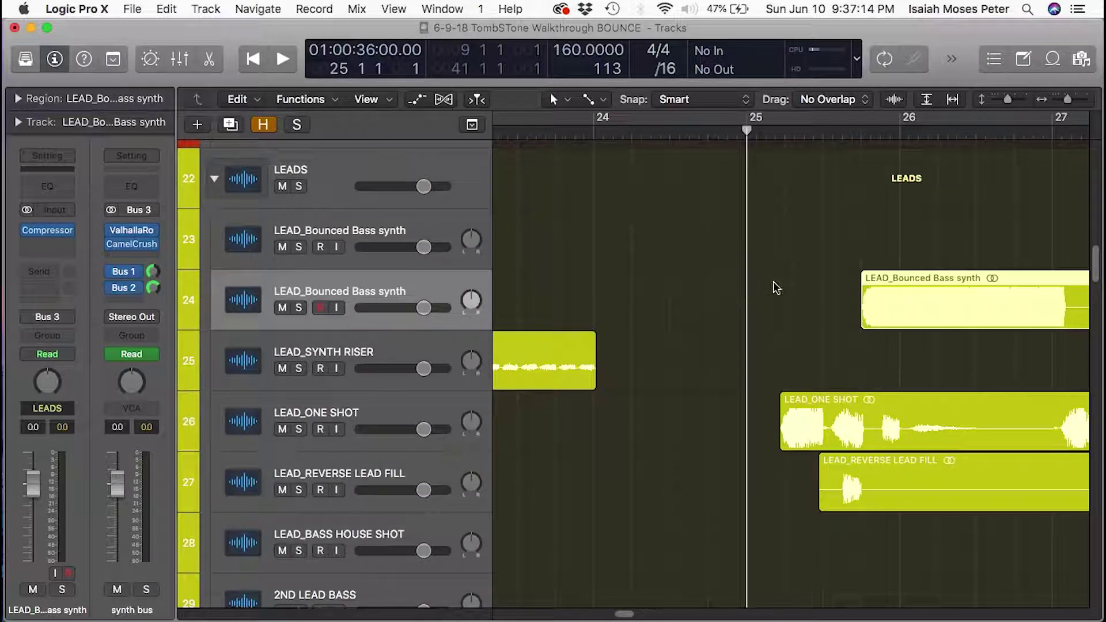
left_click(792, 314, "ctrl+alt")
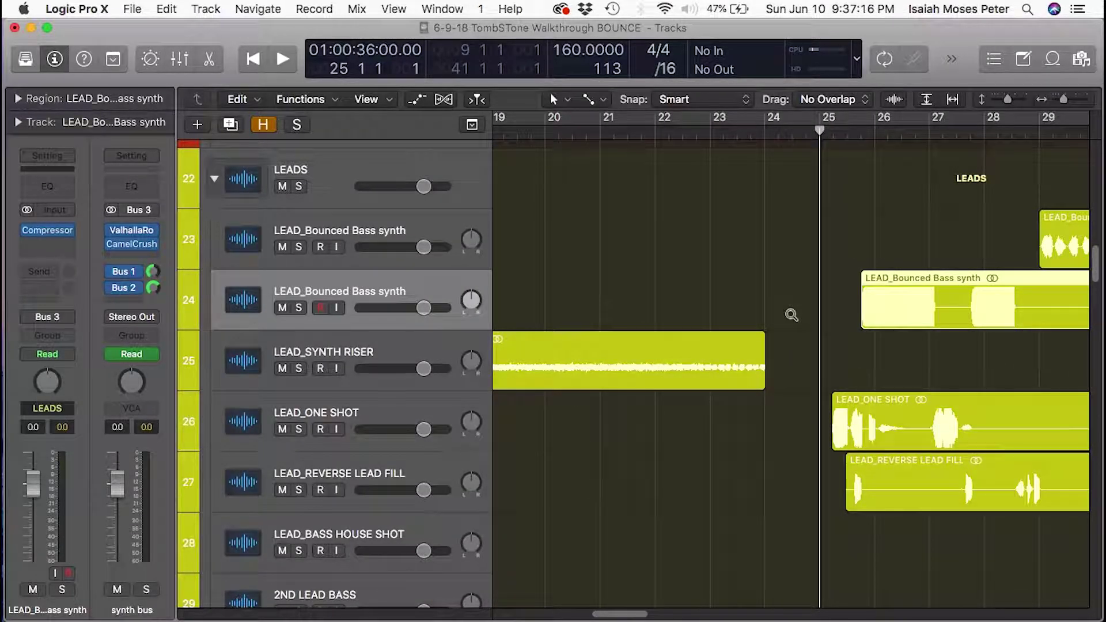
left_click(792, 315, "ctrl+alt")
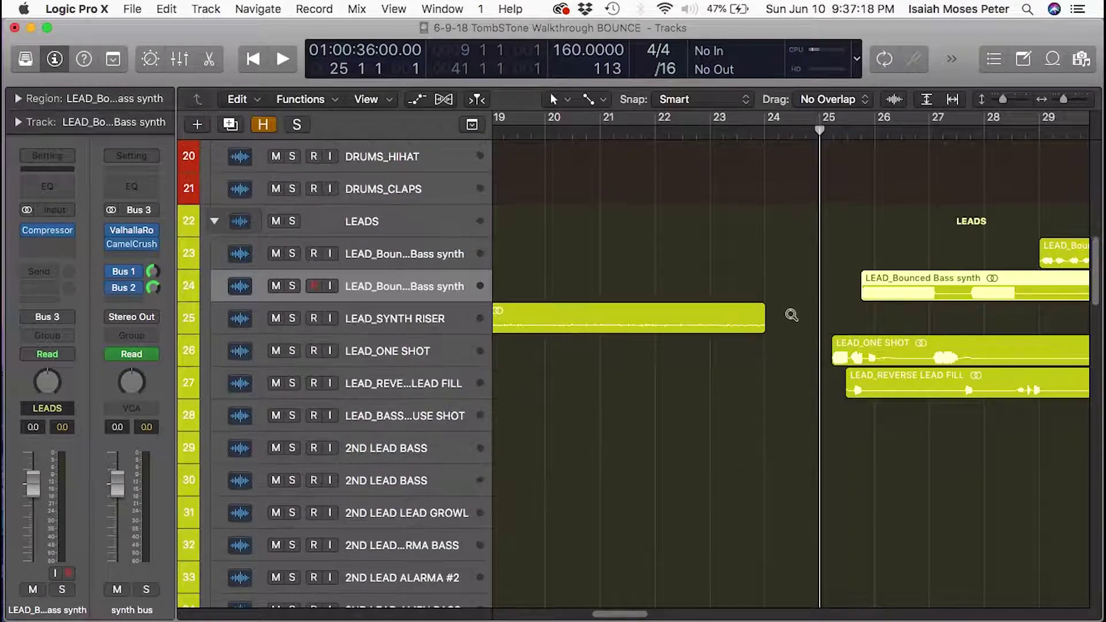
left_click(791, 315, "ctrl+alt")
left_click(792, 315, "ctrl+alt")
left_click(792, 315, "ctrl+alt")
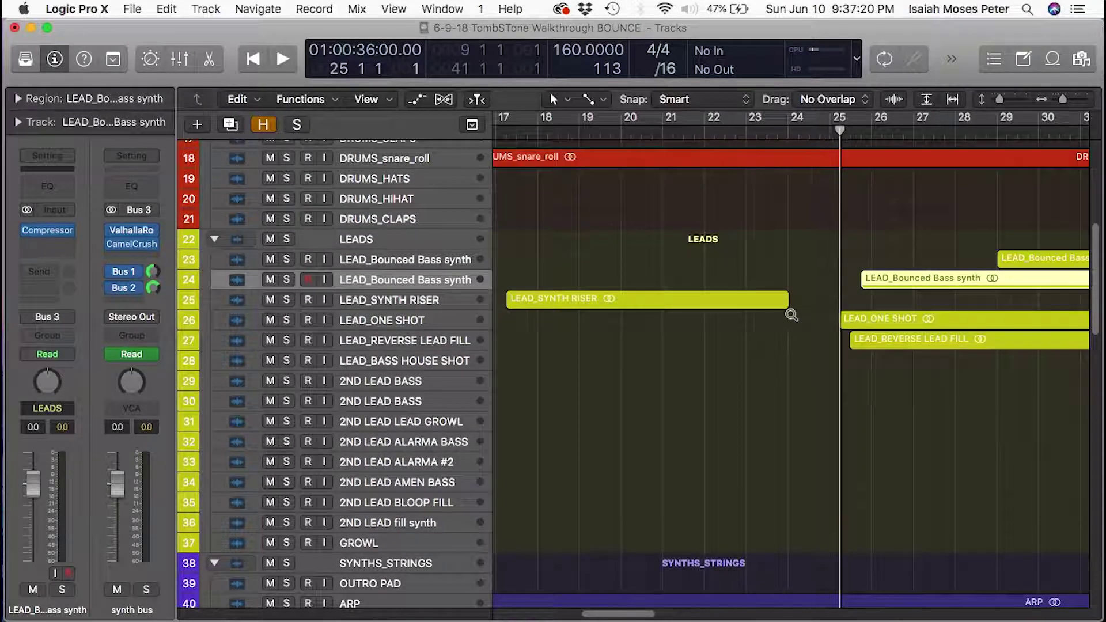
left_click(791, 315, "ctrl+alt")
left_click(791, 315, "ctrl+alt")
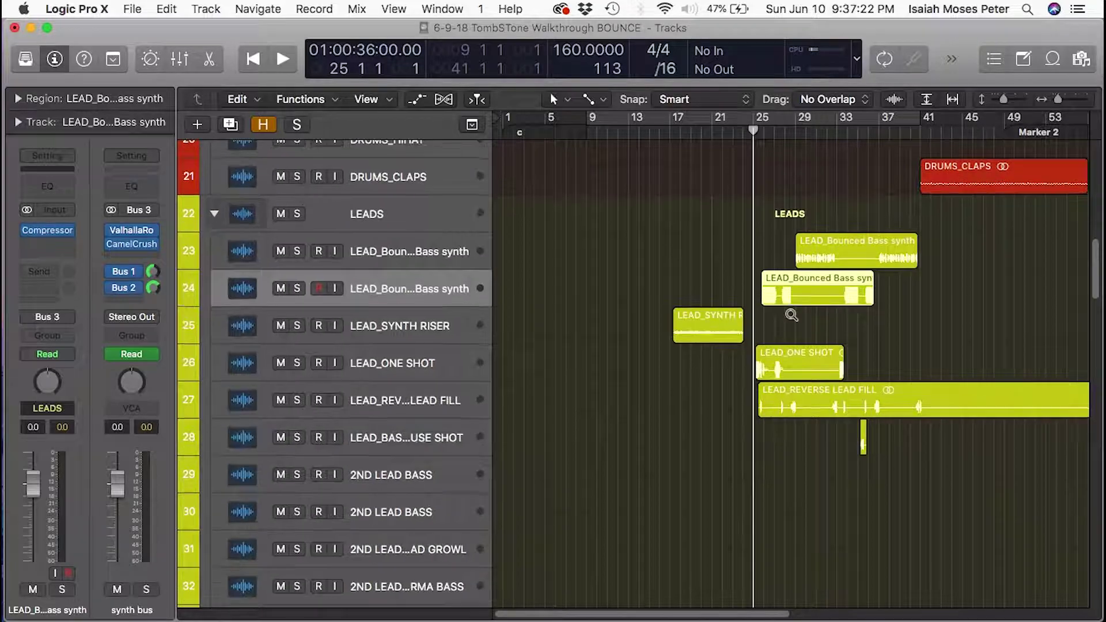
left_click(791, 315, "ctrl+alt")
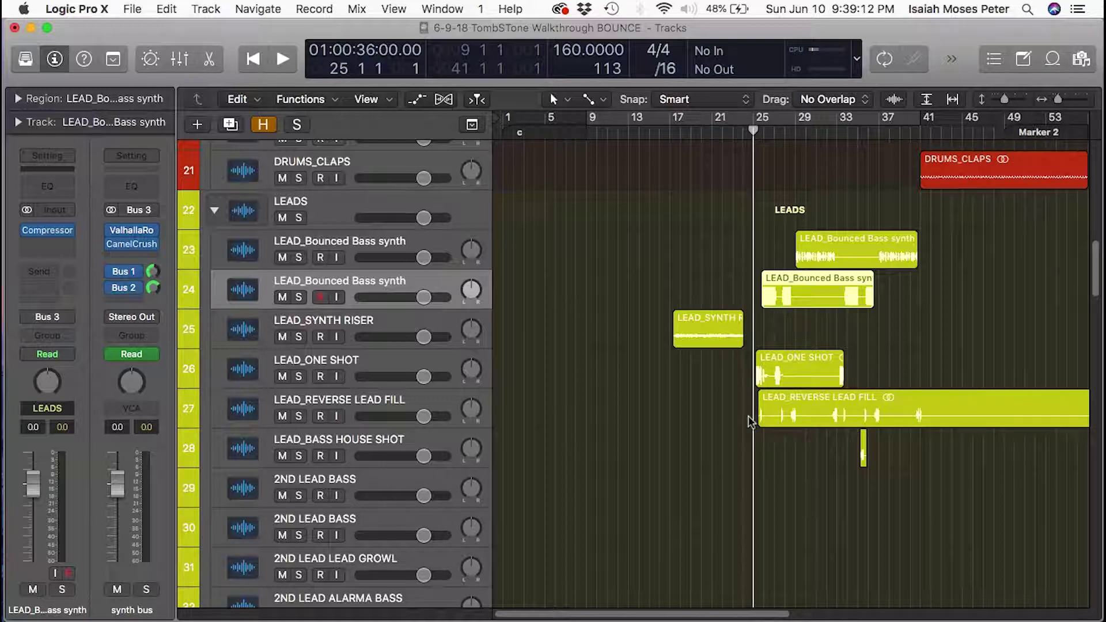
Select the five lead regions starting from bar 25 onward on tracks 23, 24, 26, 27 and 28, and compare them with the full arrangement
left_click_drag(752, 214, 877, 486)
scroll(856, 392, "right", 3)
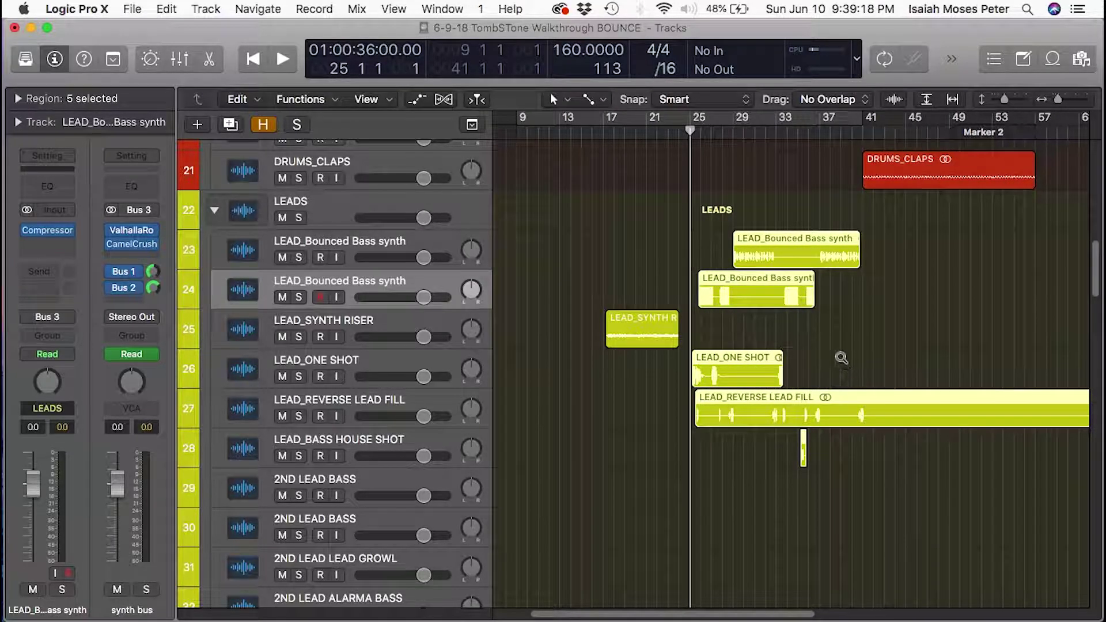
key("super+Up")
key("super+Up")
key("super+Up")
key("super+Up")
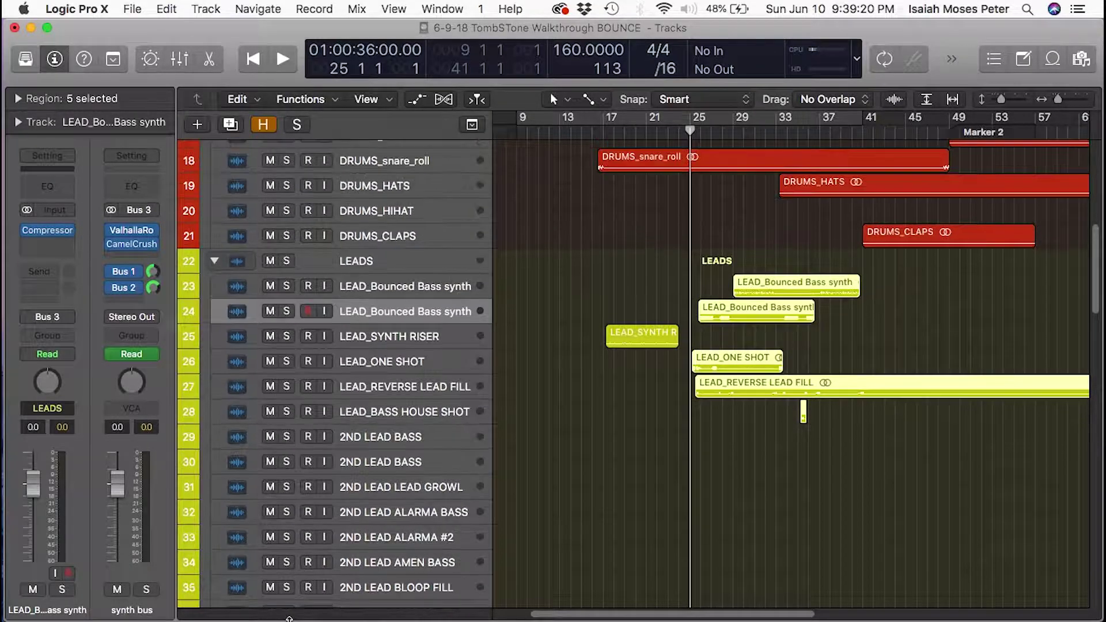
key("super+Up")
key("super+Up")
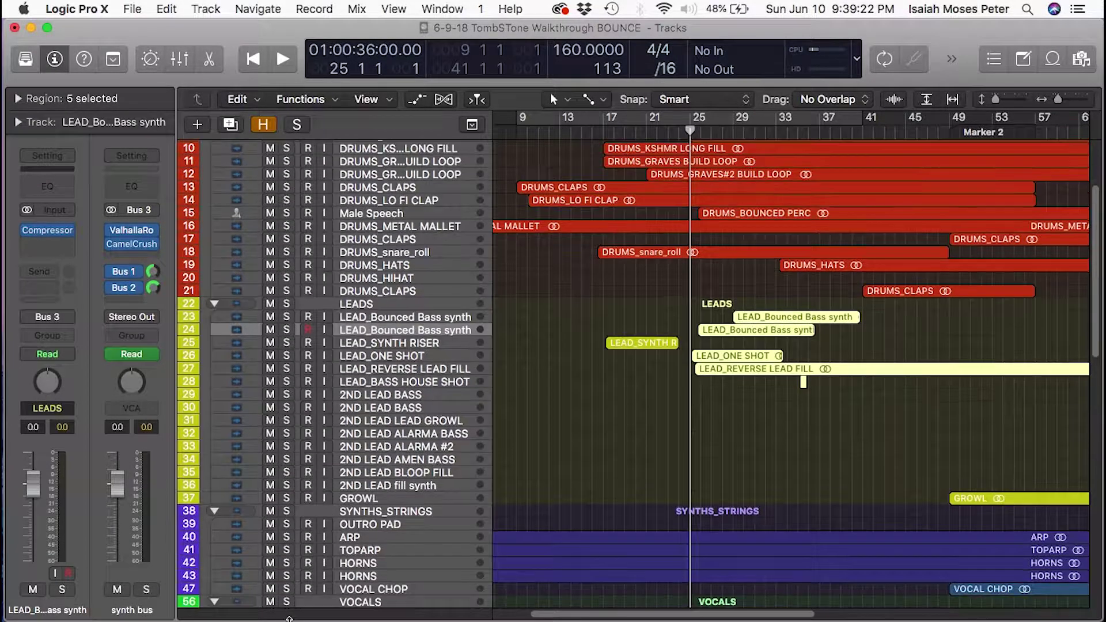
key("super+Left")
key("super+Left")
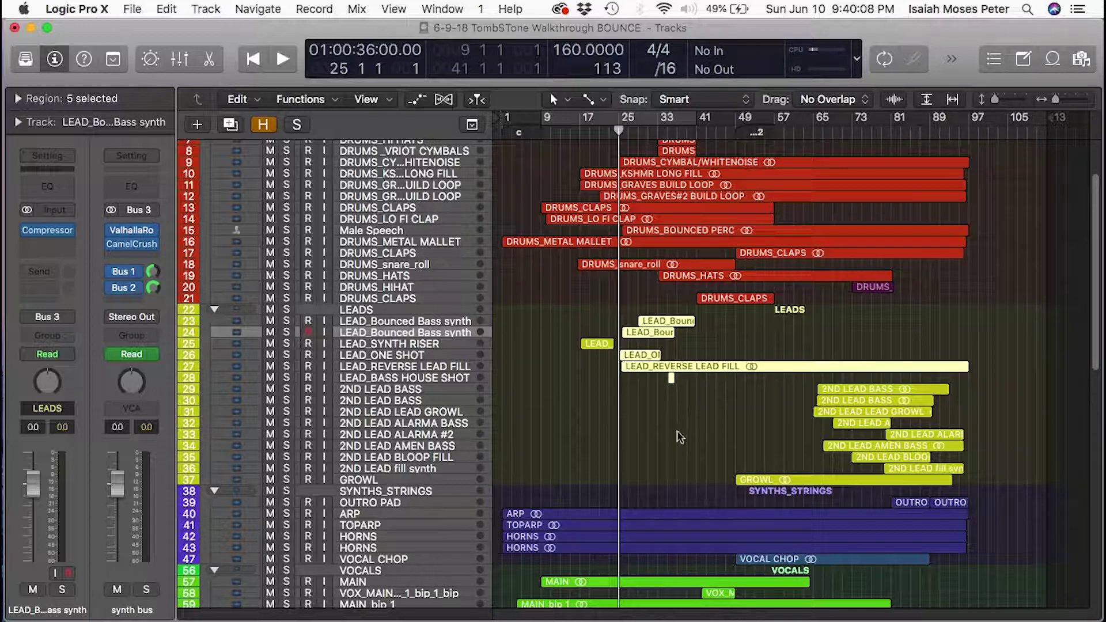
Examine how the track groups are laid out across the song, from drums and leads through synths, vocals, adlibs and FX
scroll(648, 493, "up", 3)
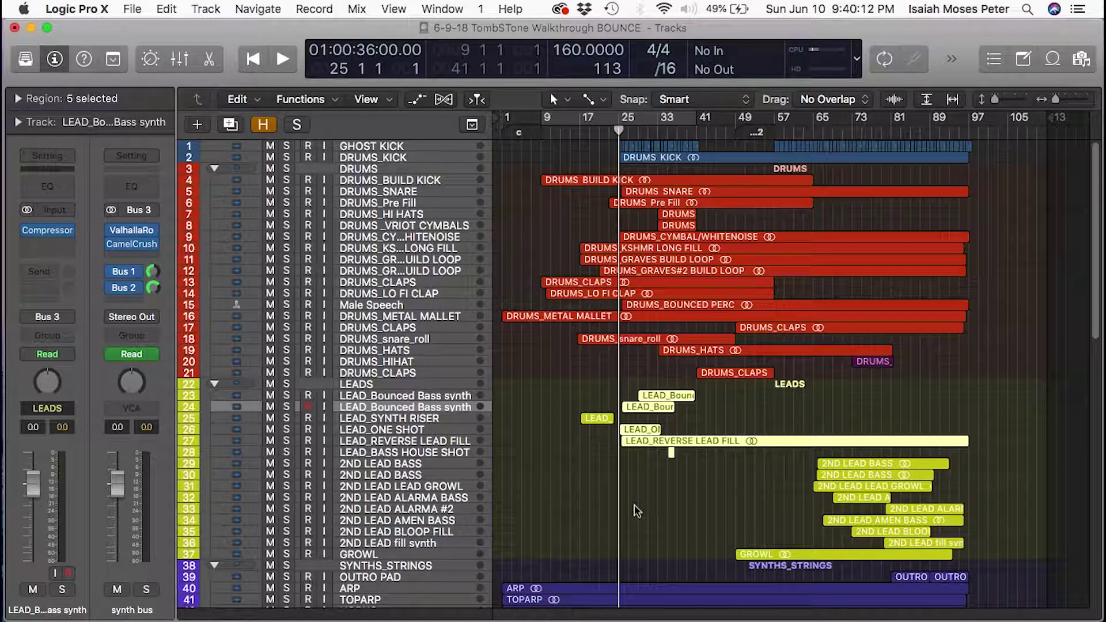
scroll(636, 510, "down", 10)
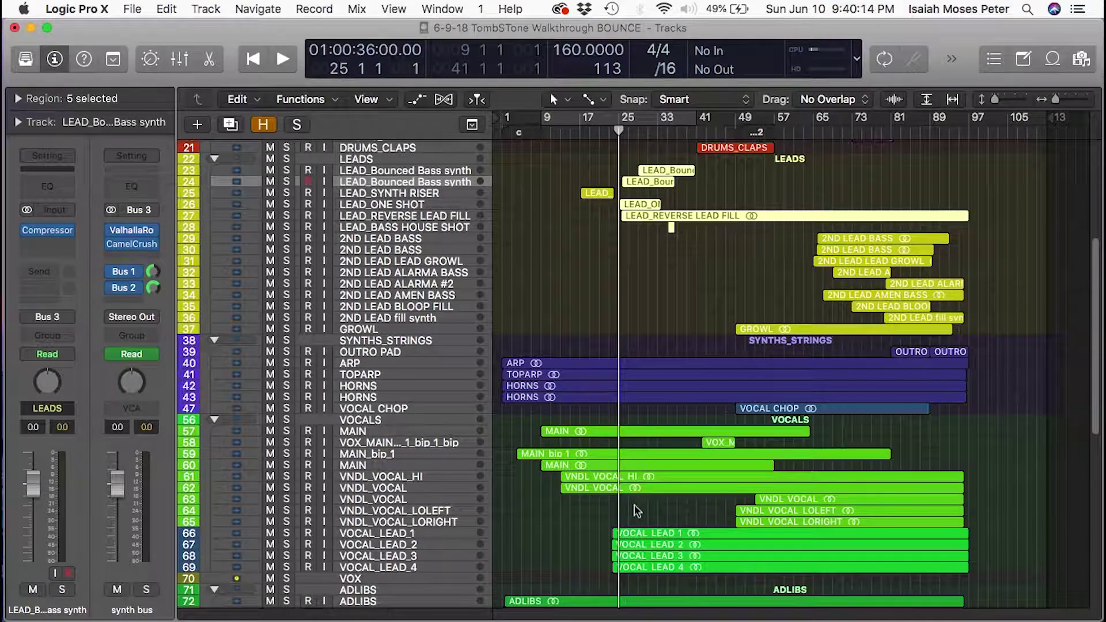
scroll(634, 496, "down", 12)
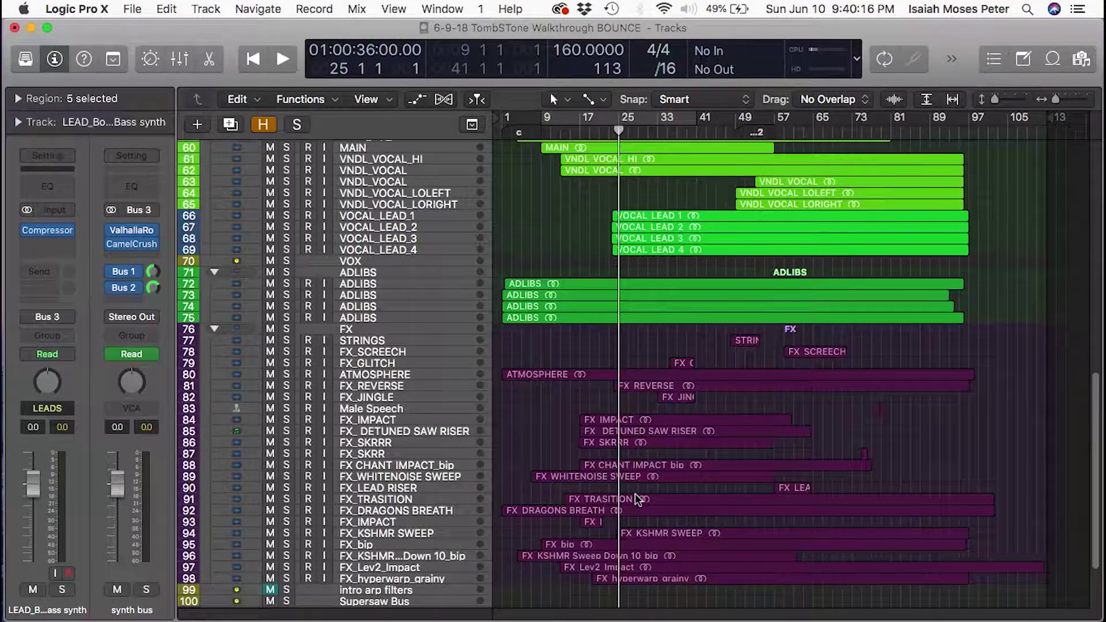
scroll(635, 495, "up", 20)
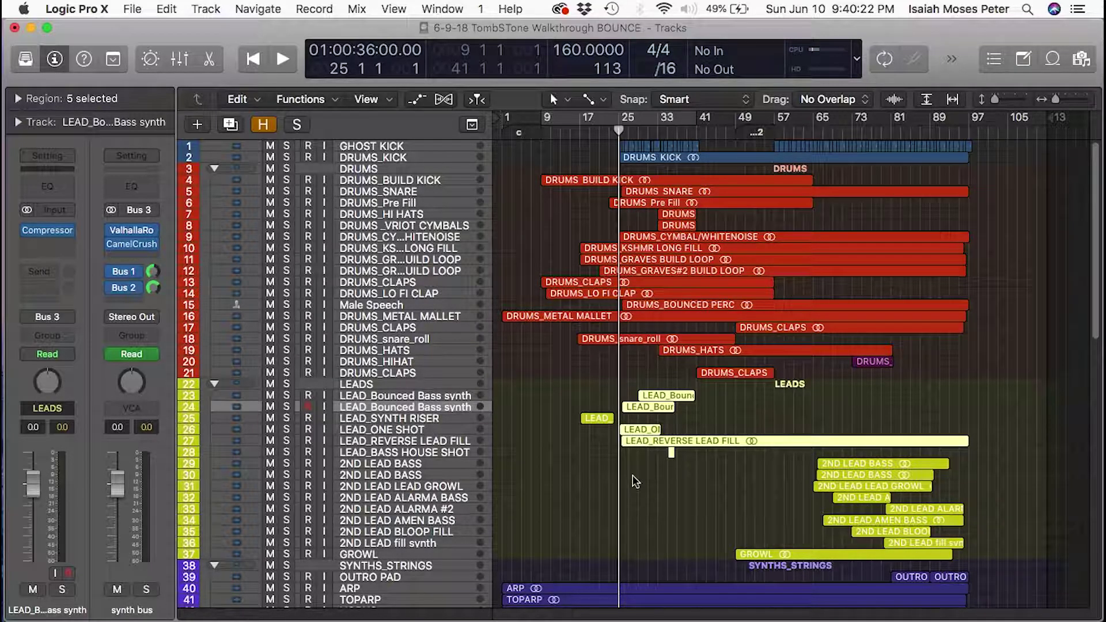
Enable a cycle range from bar 25 to bar 49, the section where the kick and snare regions enter
left_click_drag(733, 382, 548, 177)
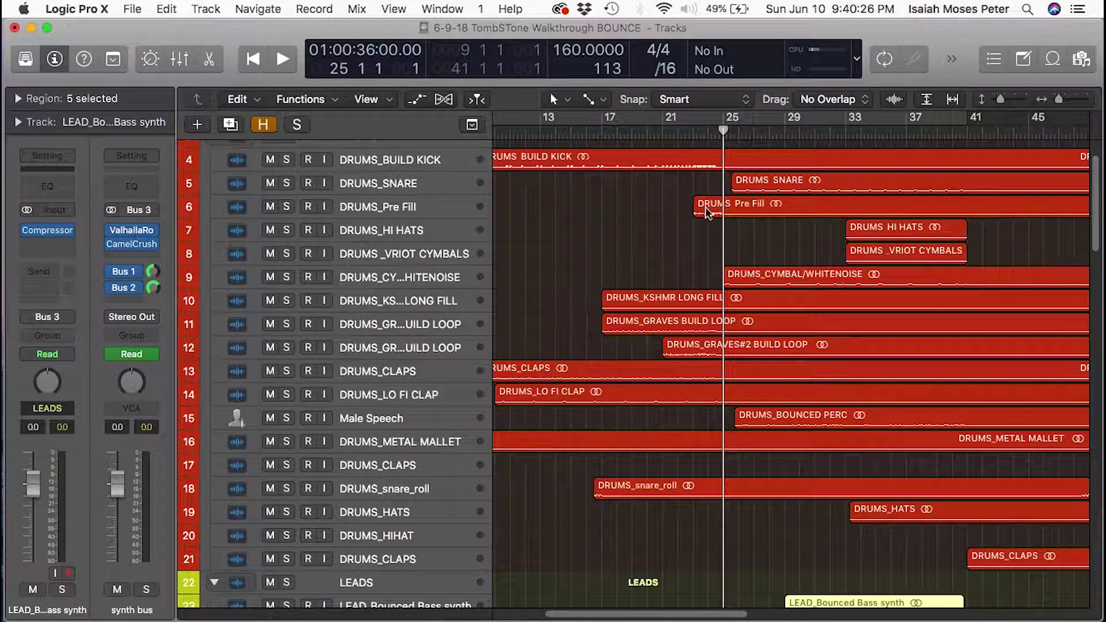
scroll(708, 212, "up", 2)
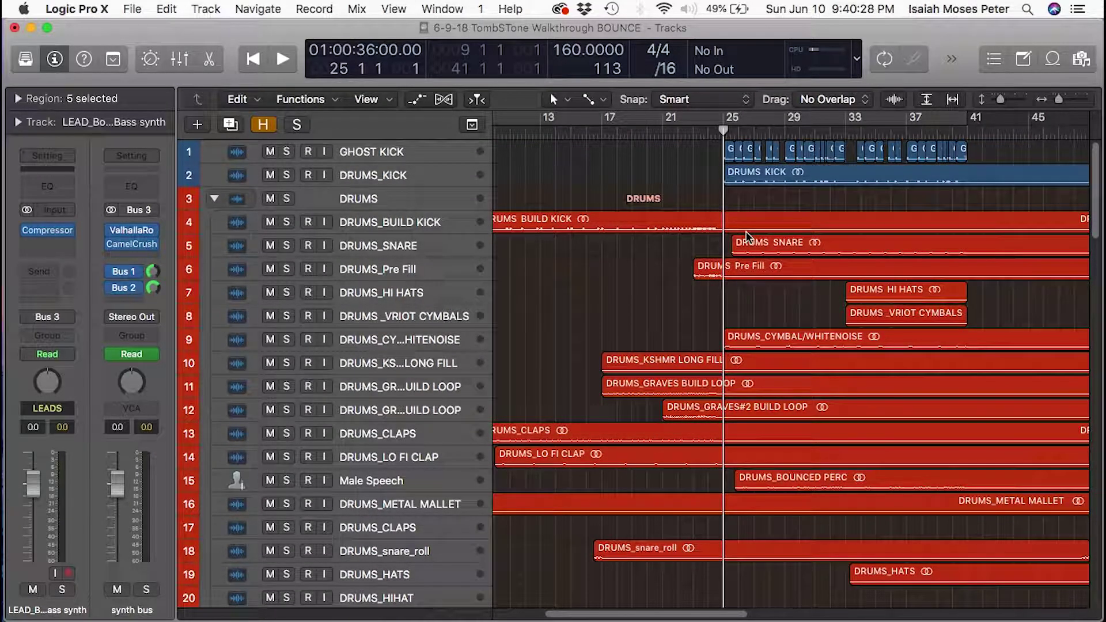
key("super+Left")
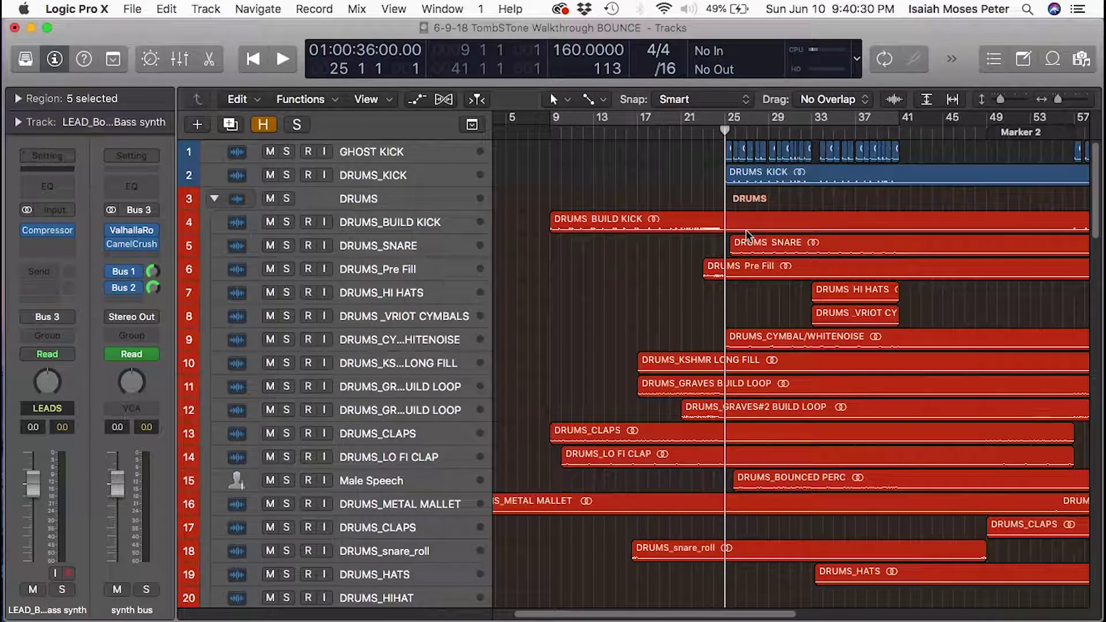
scroll(746, 234, "down", 1)
left_click_drag(724, 113, 888, 127)
left_click_drag(907, 129, 986, 127)
Examine the vocal regions and the lead waveforms within the cycle range, and compare the leads with the surrounding drum tracks
scroll(927, 247, "down", 15)
scroll(929, 249, "up", 10)
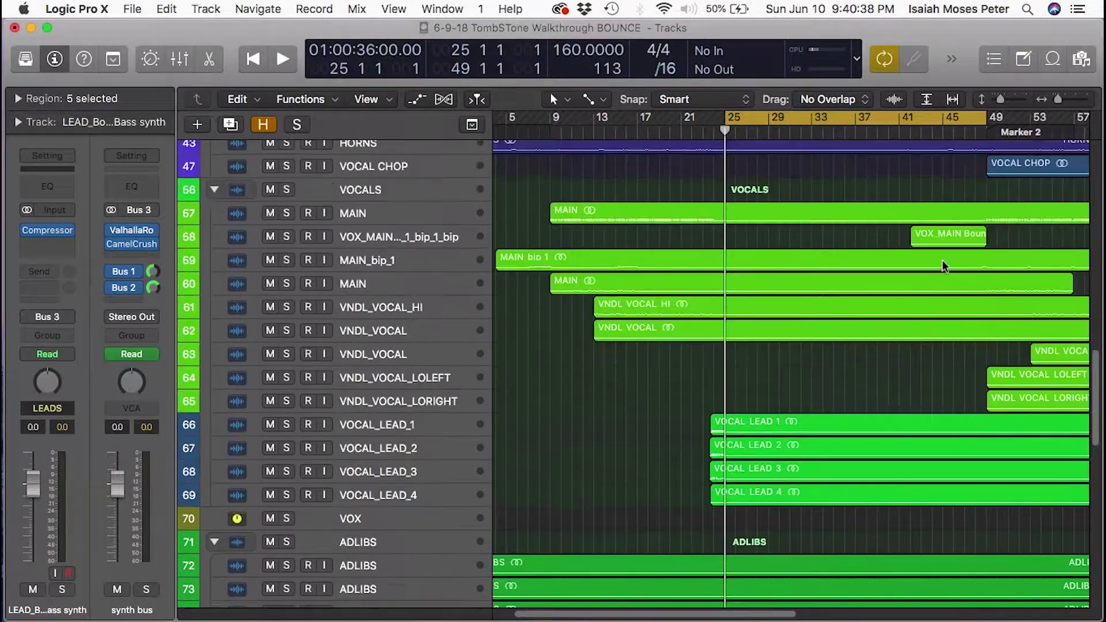
left_click_drag(939, 327, 697, 155)
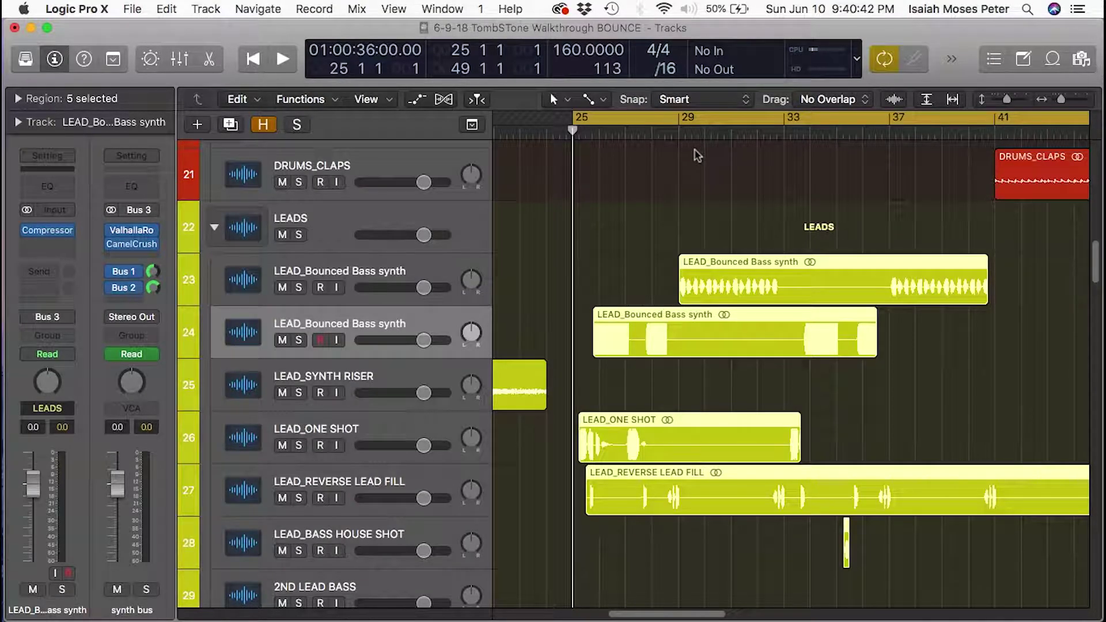
left_click(704, 223, "ctrl+alt")
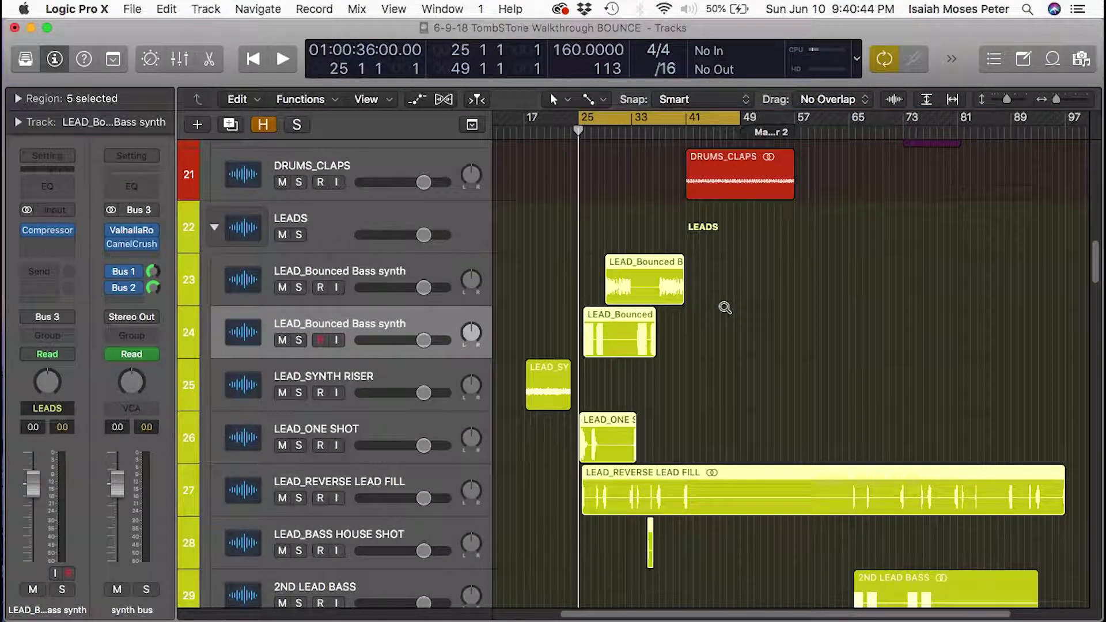
left_click(724, 308, "ctrl+alt")
left_click(725, 308, "ctrl+alt")
left_click(725, 308, "ctrl+alt")
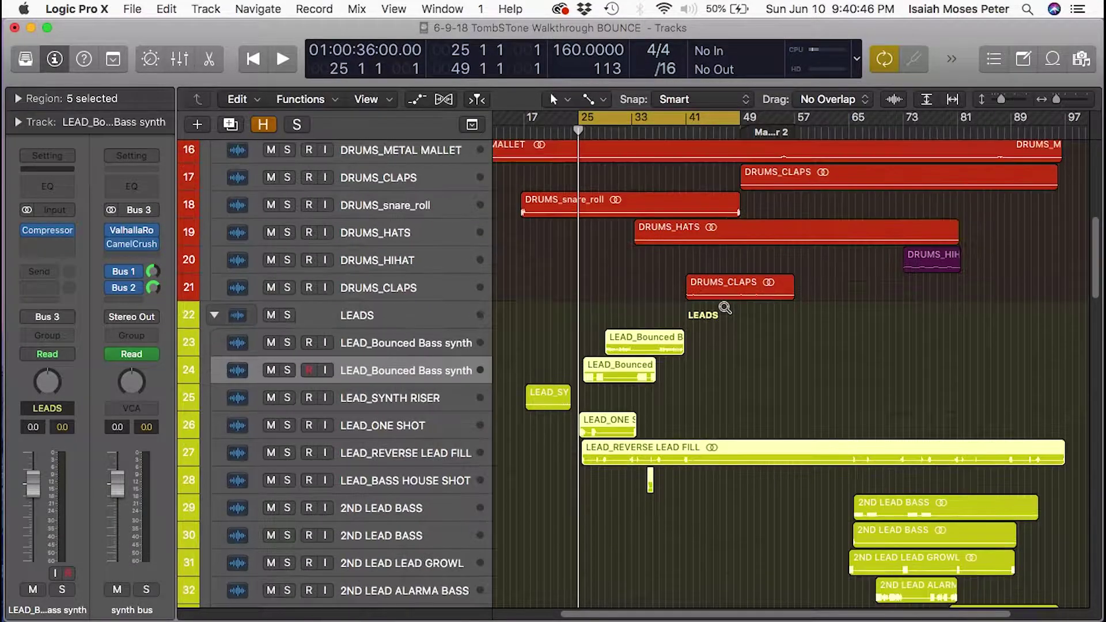
left_click(725, 309, "ctrl+alt")
left_click(726, 309, "ctrl+alt")
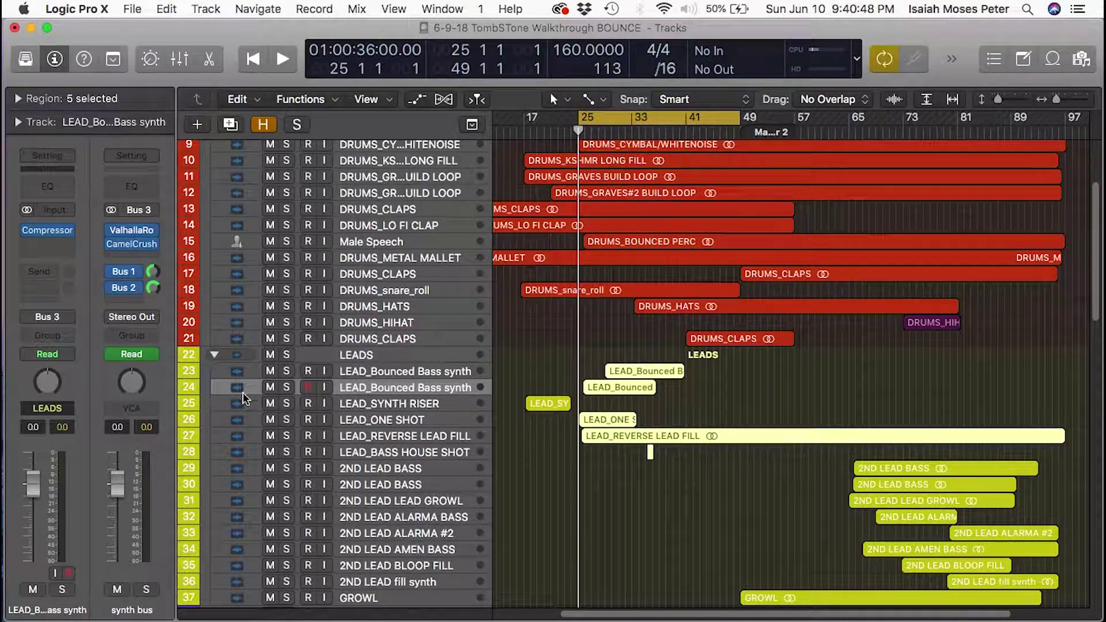
Audition the LEADS group in solo over a cycle range from bar 25 to bar 41
left_click(286, 355)
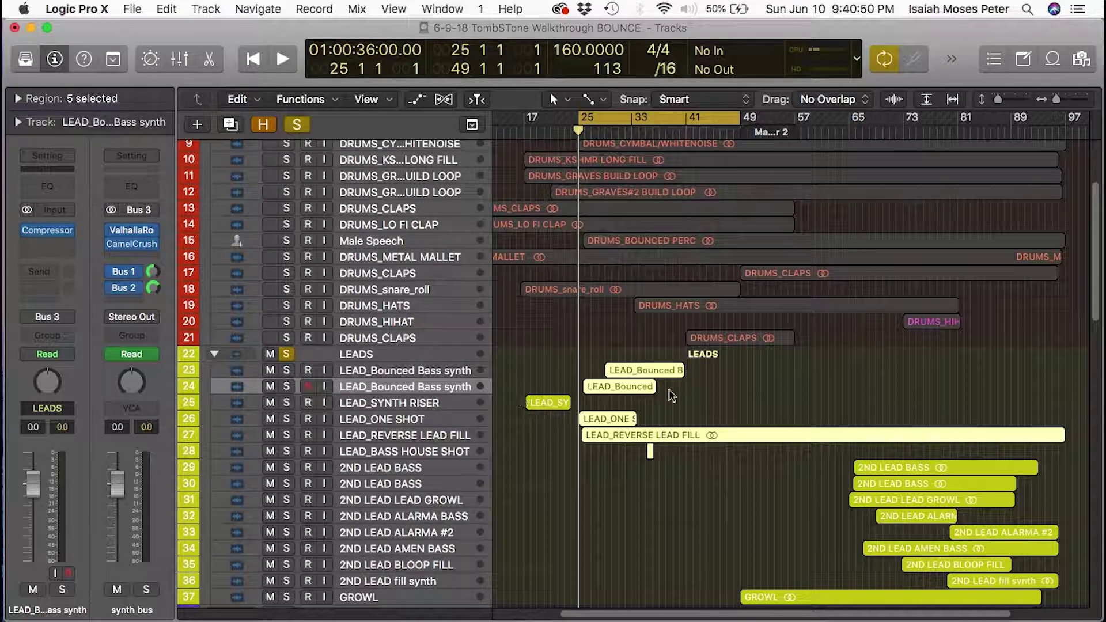
left_click_drag(741, 118, 686, 141)
key("space")
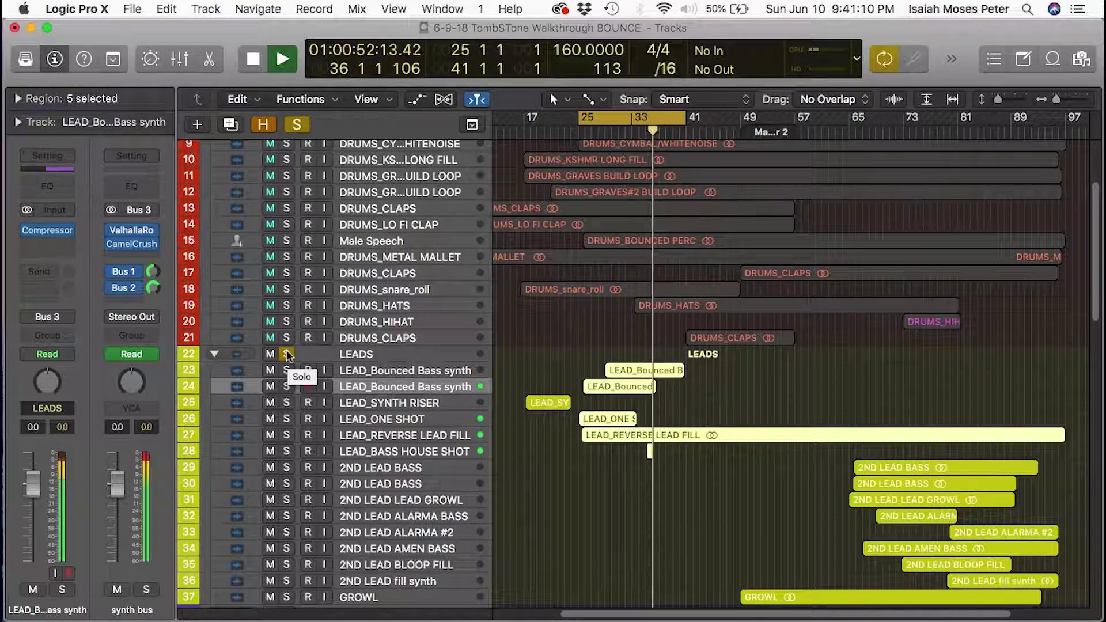
key("space")
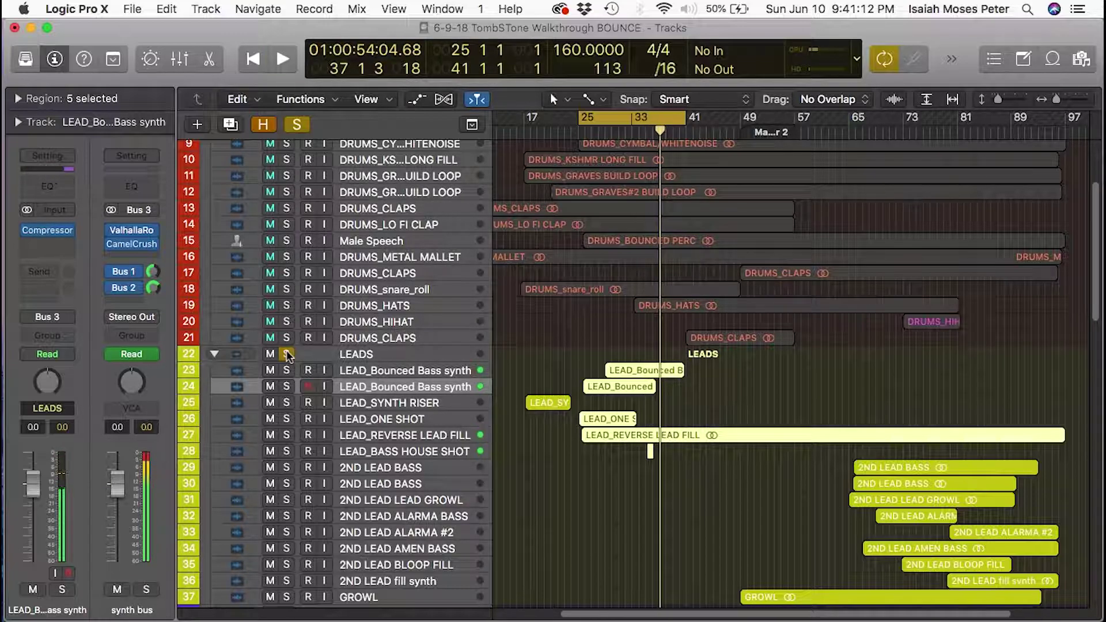
left_click(287, 355)
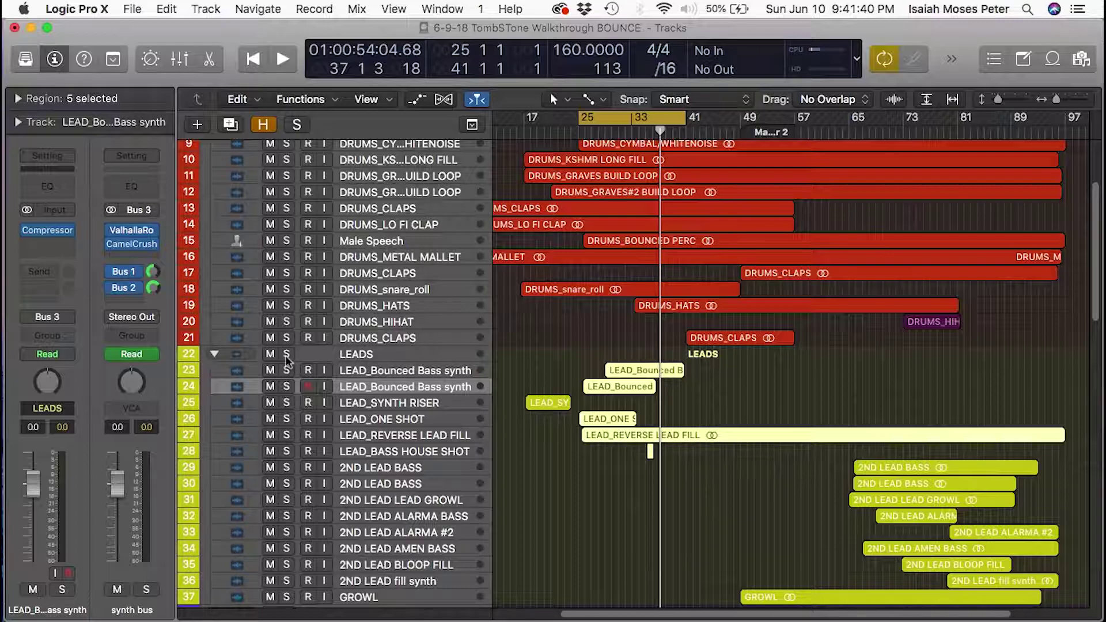
Examine the waveforms on lead tracks 23 to 28 around bar 25 and the 2ND LEAD tracks beneath them
left_click_drag(657, 491, 533, 347)
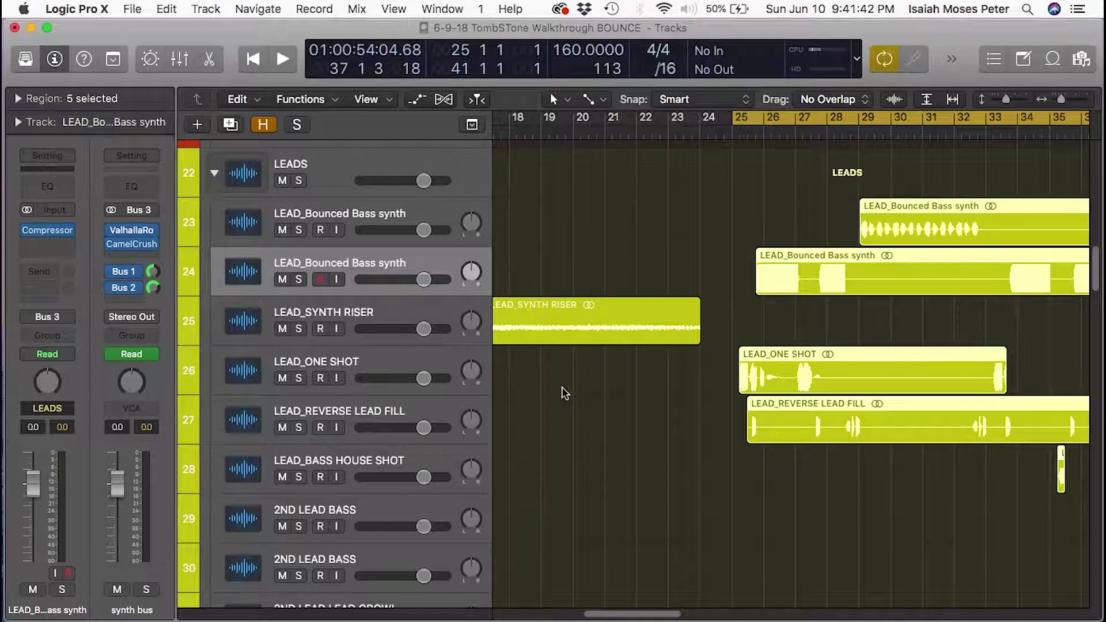
scroll(781, 414, "up", 4)
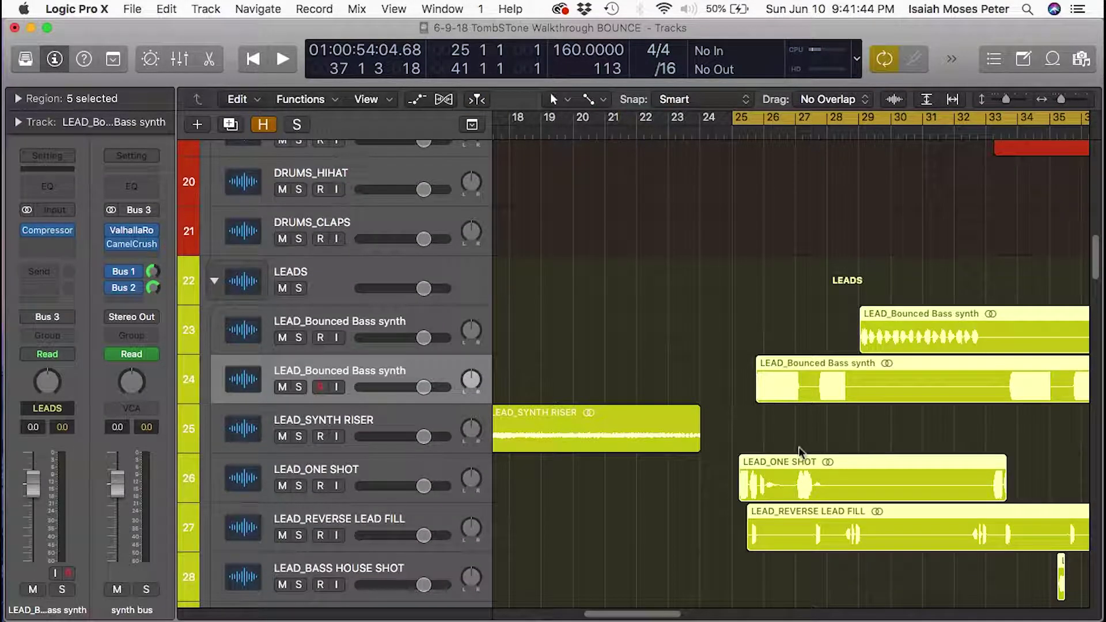
scroll(793, 436, "down", 5)
left_click(792, 438, "ctrl+alt")
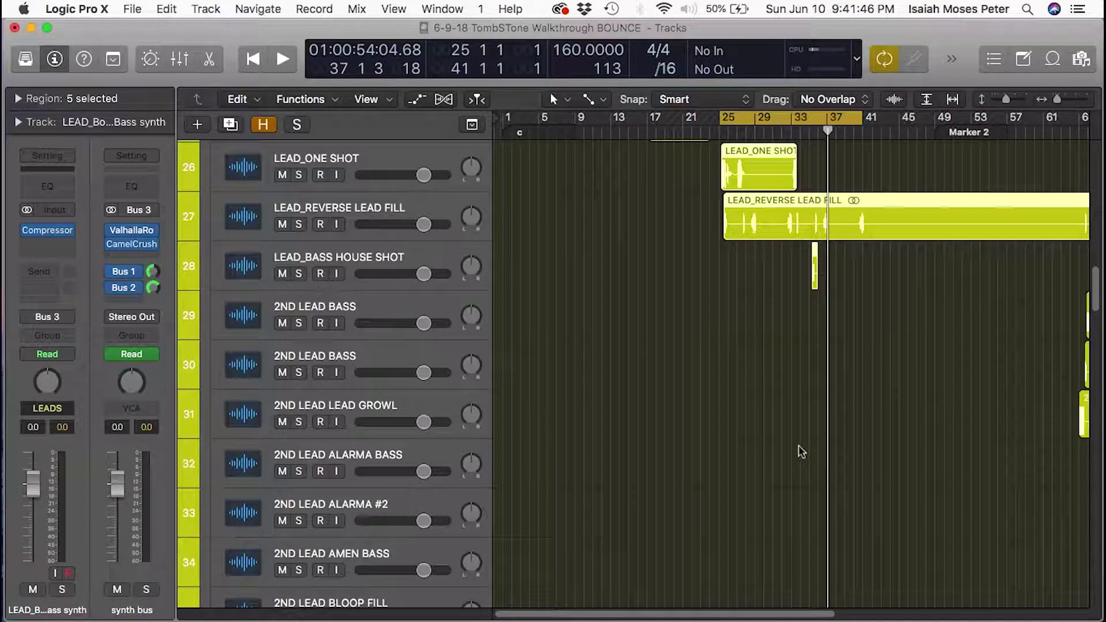
scroll(801, 450, "up", 3)
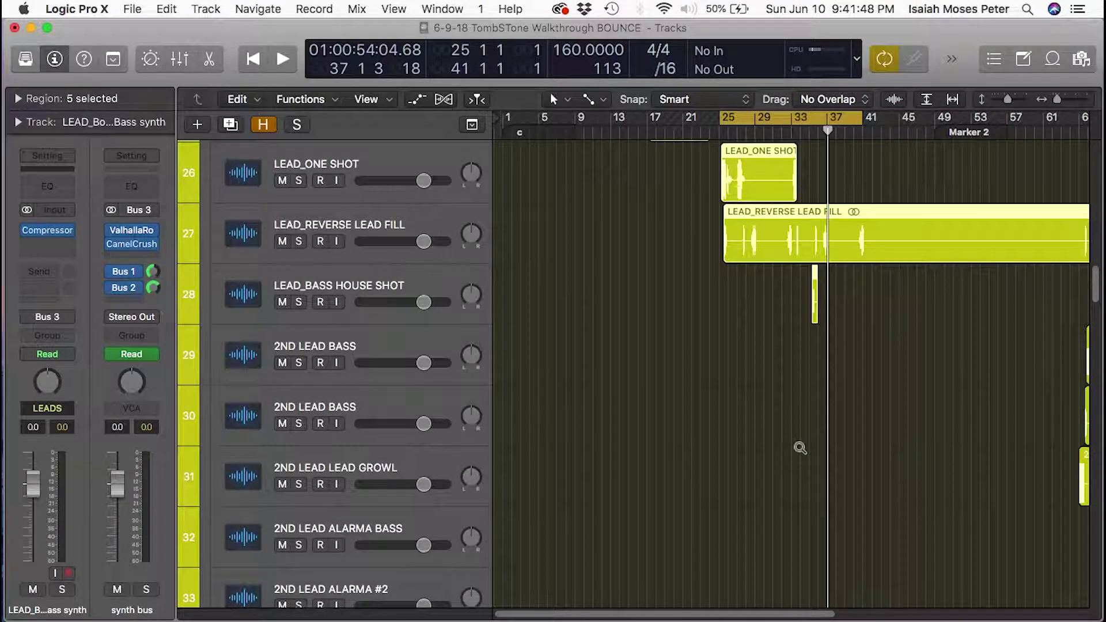
Examine the remaining groups from SYNTHS_STRINGS through VOCALS, ADLIBS and FX to the bus tracks, and return to the drums
scroll(800, 447, "down", 5)
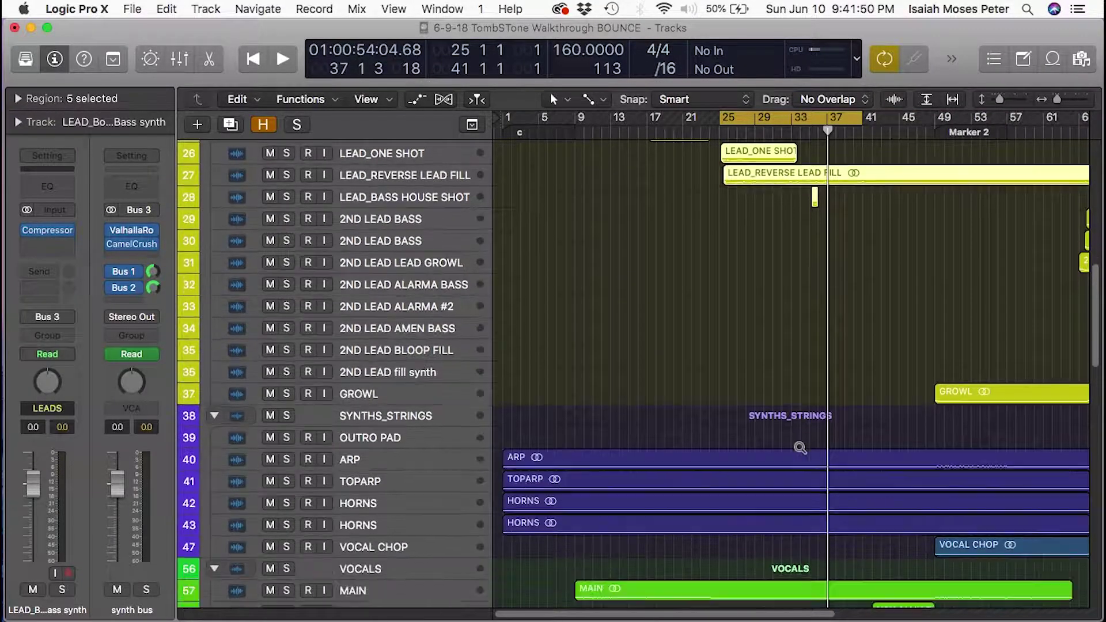
scroll(800, 448, "down", 3)
left_click(800, 448, "ctrl+alt")
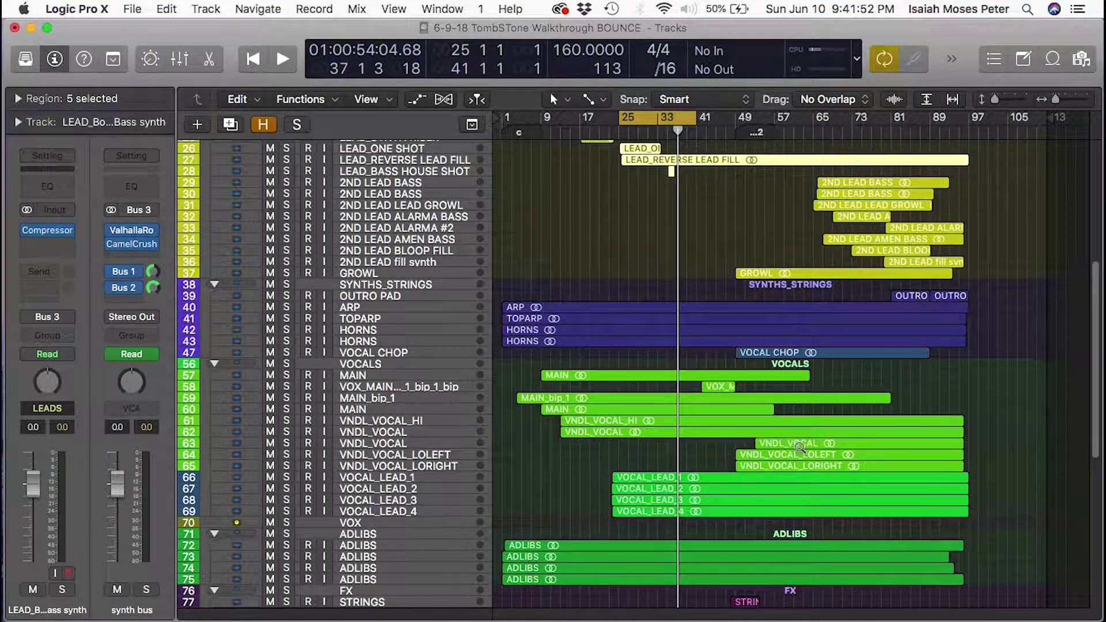
scroll(751, 503, "down", 5)
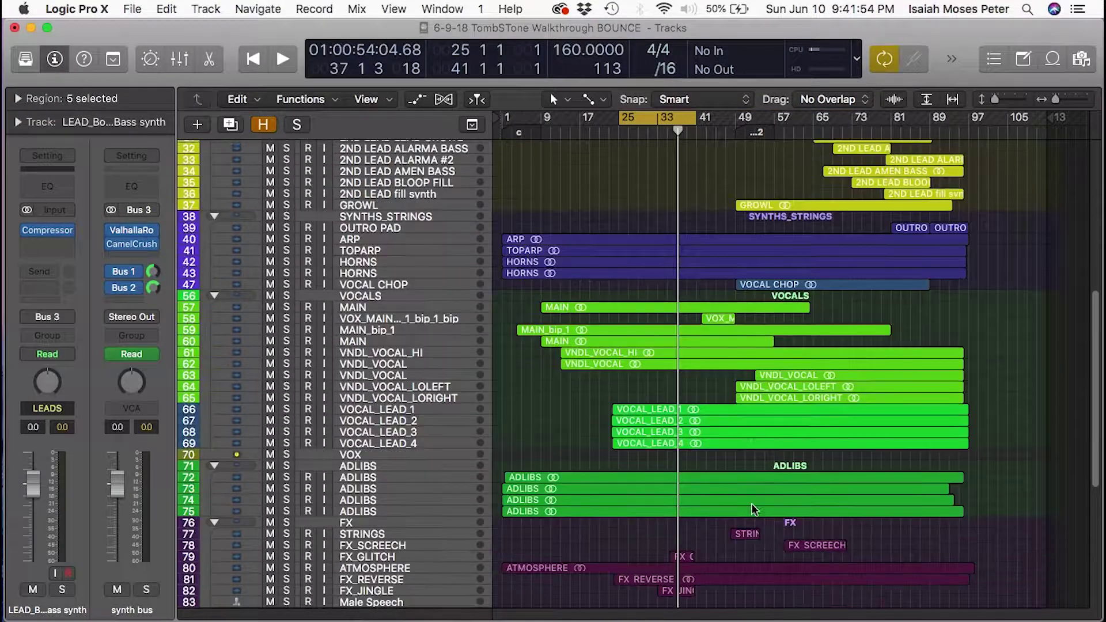
scroll(755, 510, "down", 3)
scroll(754, 512, "down", 2)
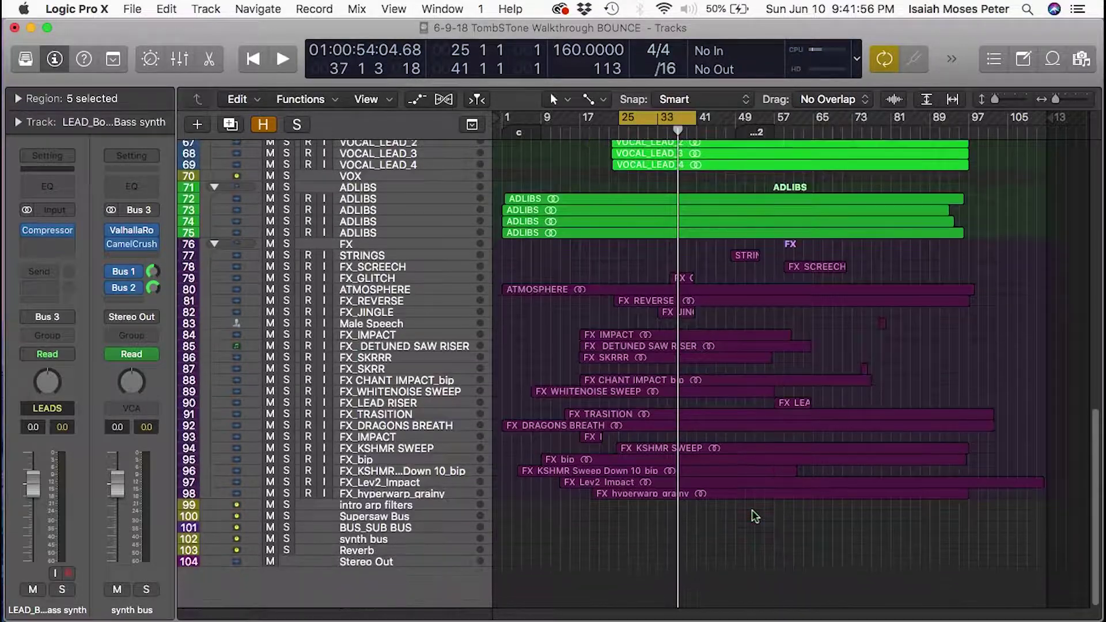
scroll(778, 520, "up", 10)
scroll(779, 522, "up", 5)
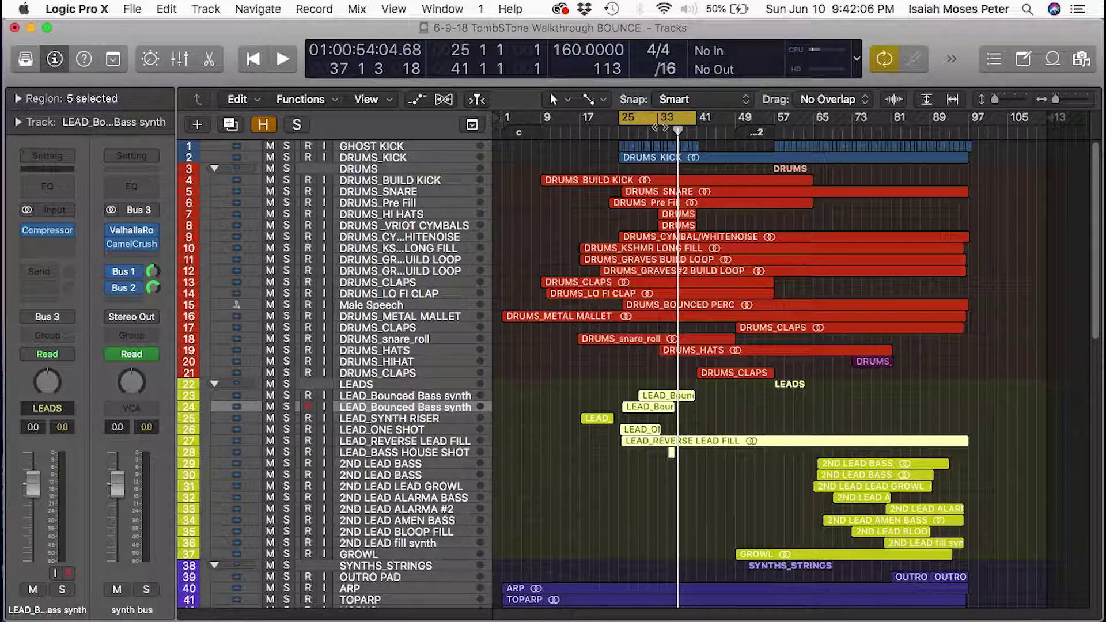
Set the cycle range across the whole song from bar 1 to bar 97, and leave cycle mode off
key("c")
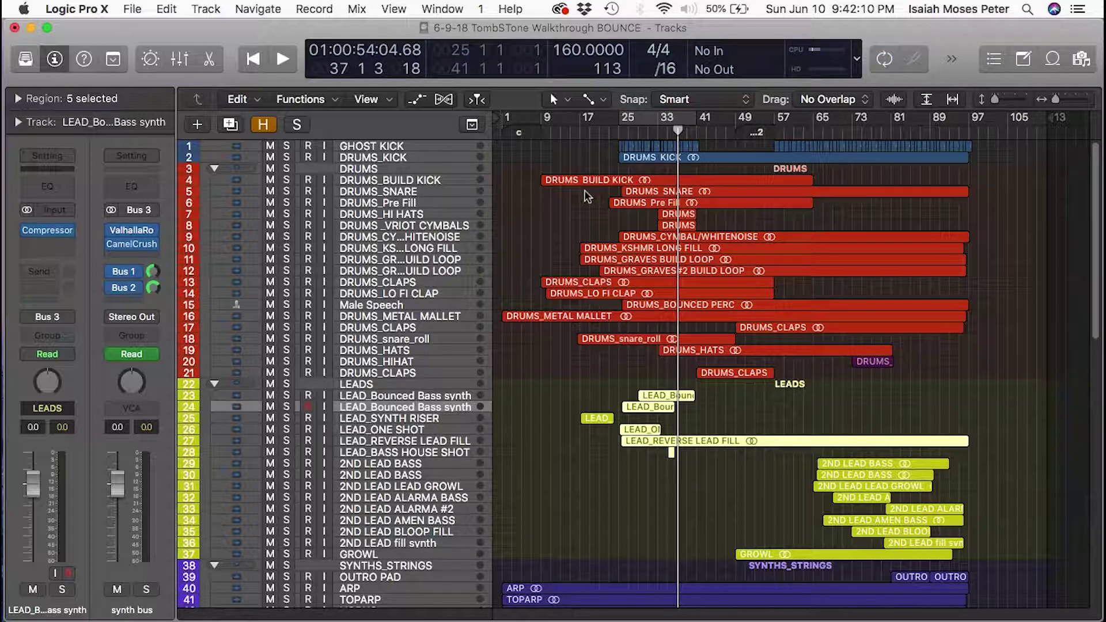
left_click_drag(506, 121, 969, 161)
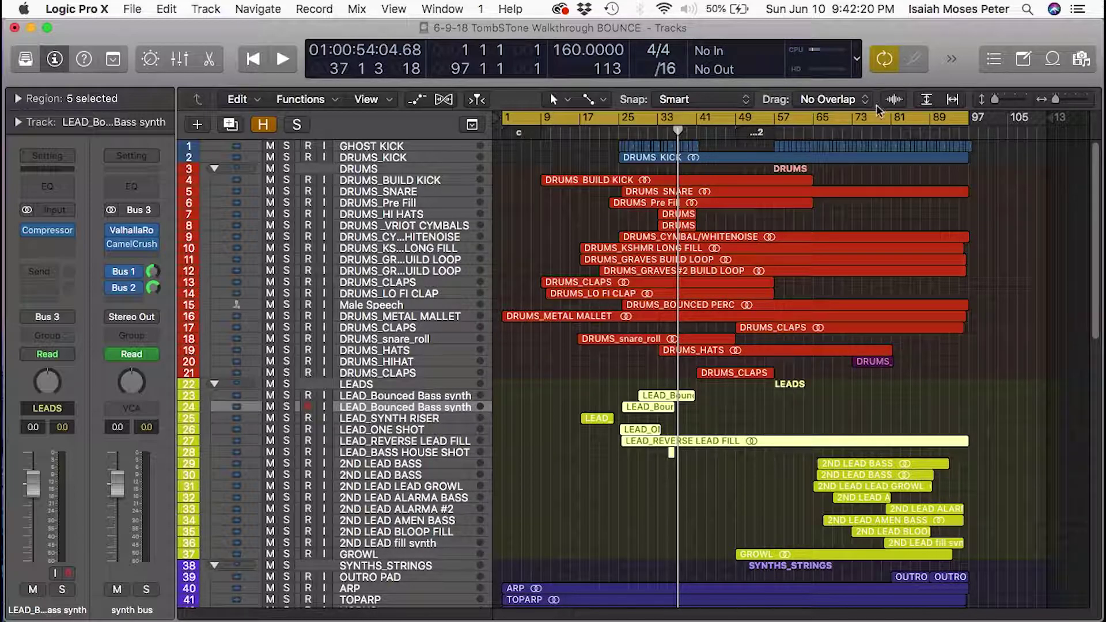
left_click(834, 118)
scroll(670, 332, "down", 8)
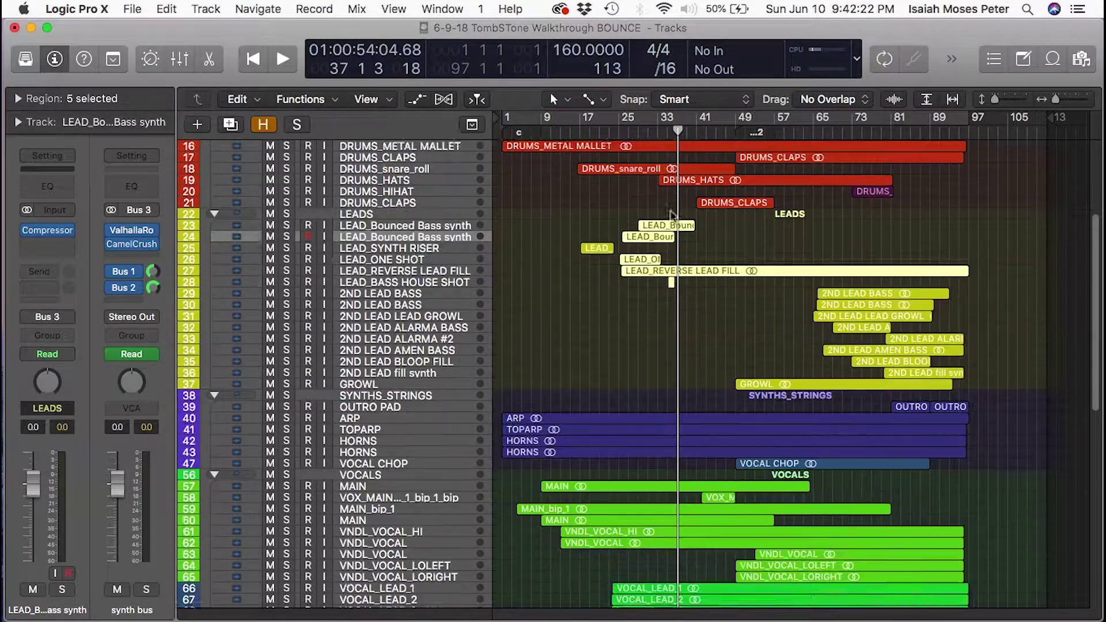
scroll(669, 332, "down", 5)
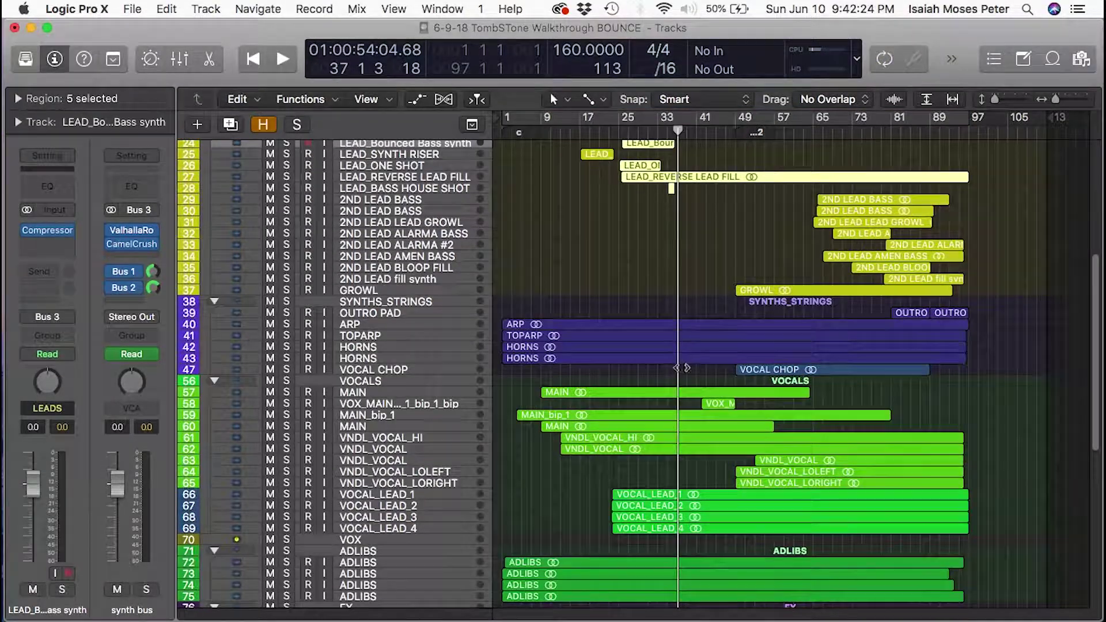
scroll(657, 357, "up", 7)
scroll(655, 369, "up", 5)
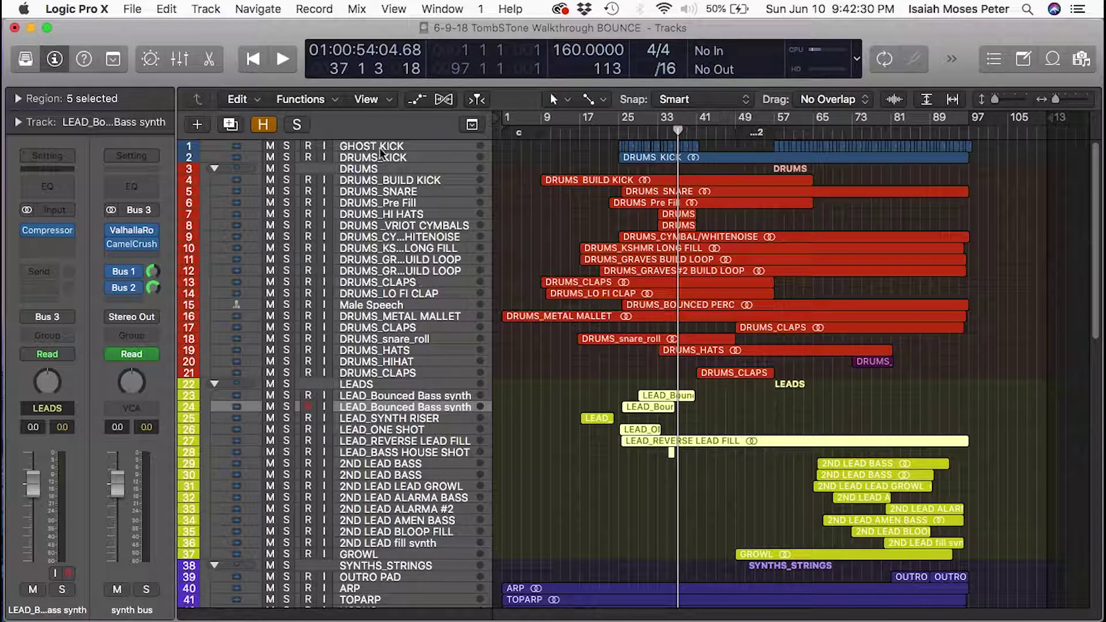
Place the playhead at bar 9 and play the full arrangement from there, following the active vocal, FX, drum and lead tracks
left_click(546, 130)
scroll(534, 157, "down", 10)
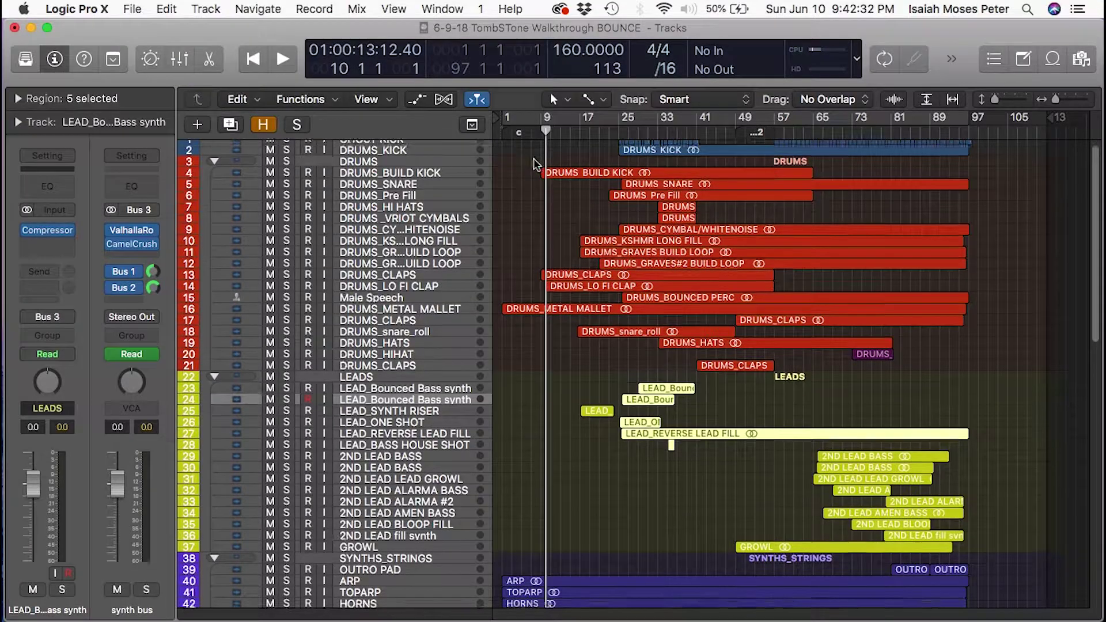
scroll(565, 292, "down", 3)
scroll(568, 290, "up", 2)
left_click(500, 130)
left_click_drag(516, 132, 541, 130)
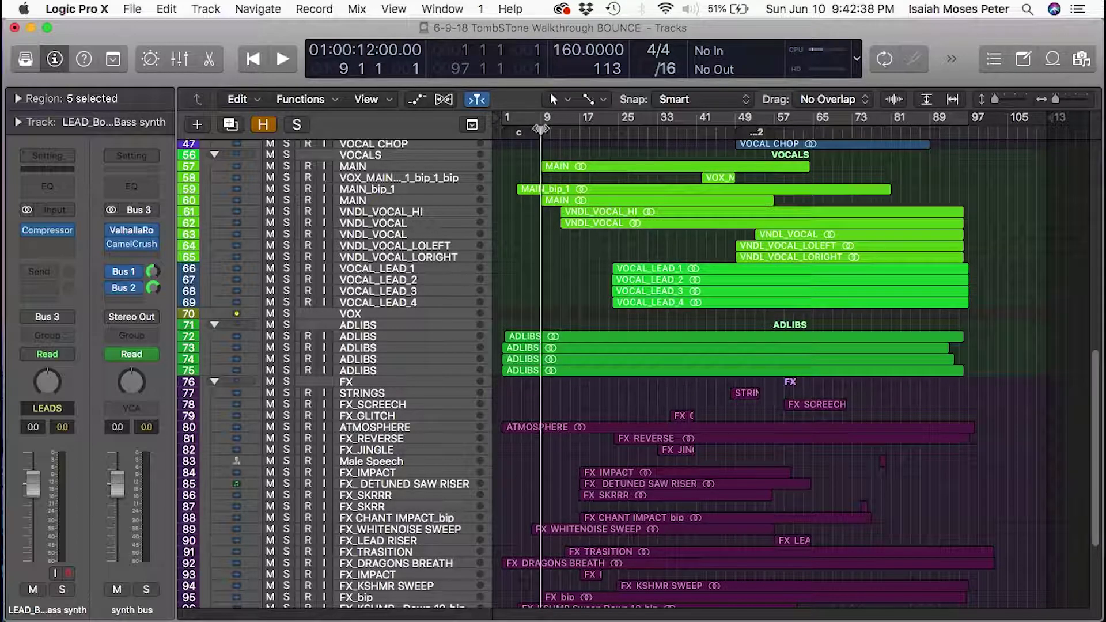
key("space")
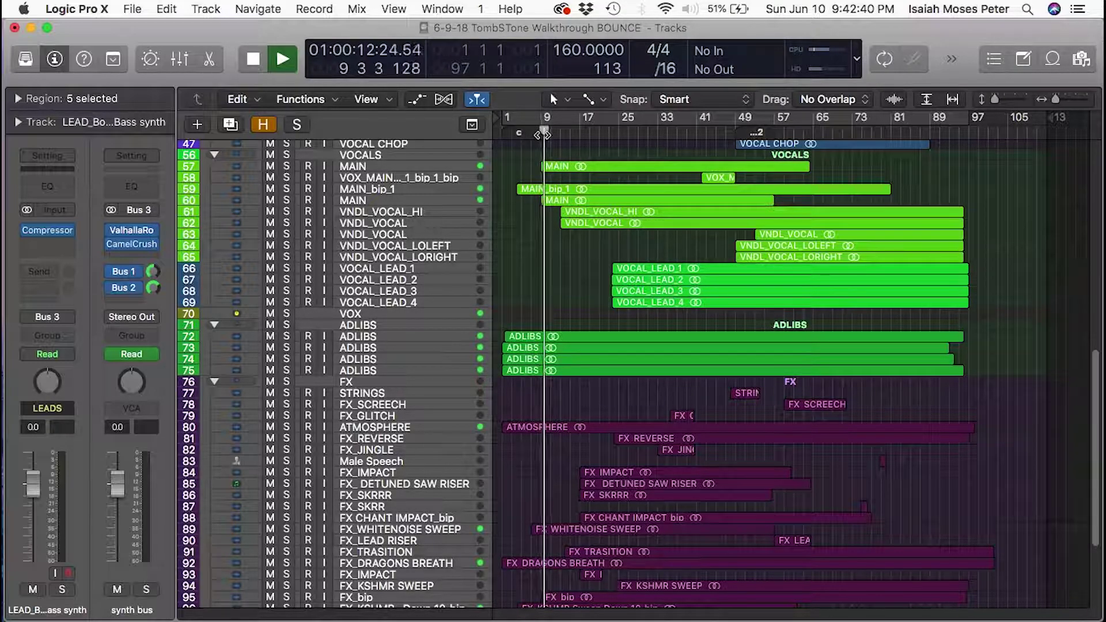
scroll(568, 313, "up", 1)
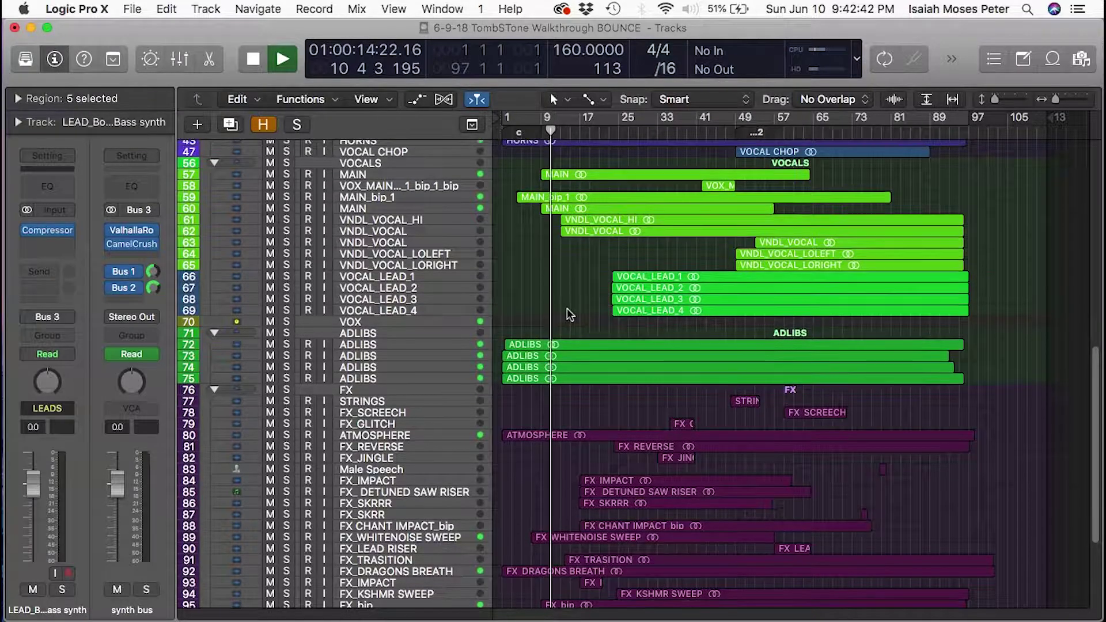
scroll(567, 309, "up", 15)
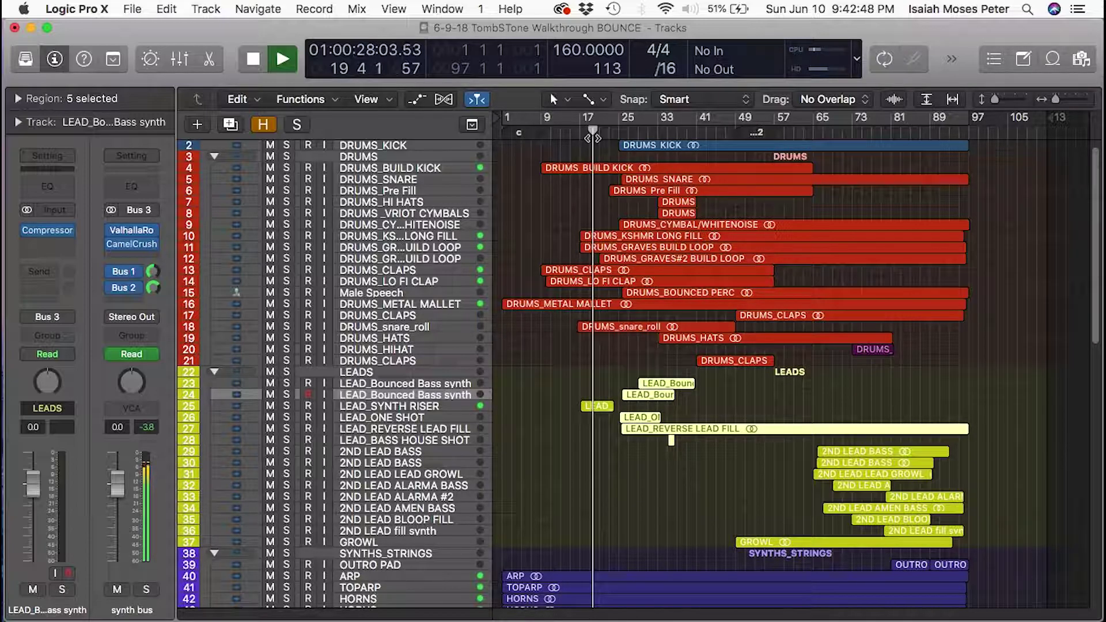
Audition the mix up to the section around bar 26, and move the playhead to bar 41
key("space")
key("space")
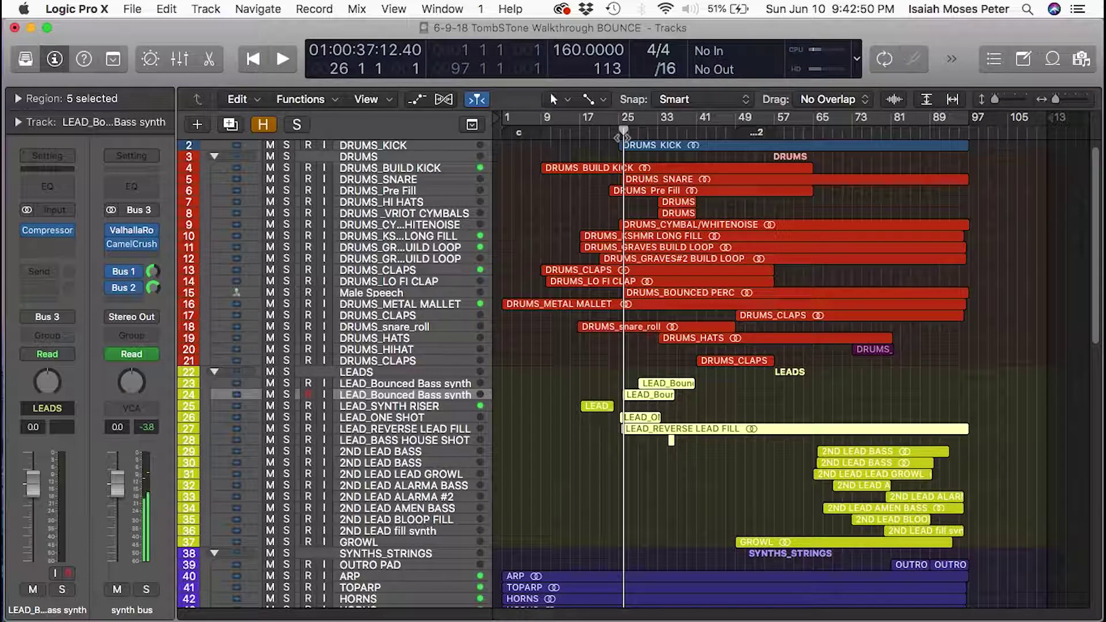
key("space")
key("shift+period")
key("shift+period")
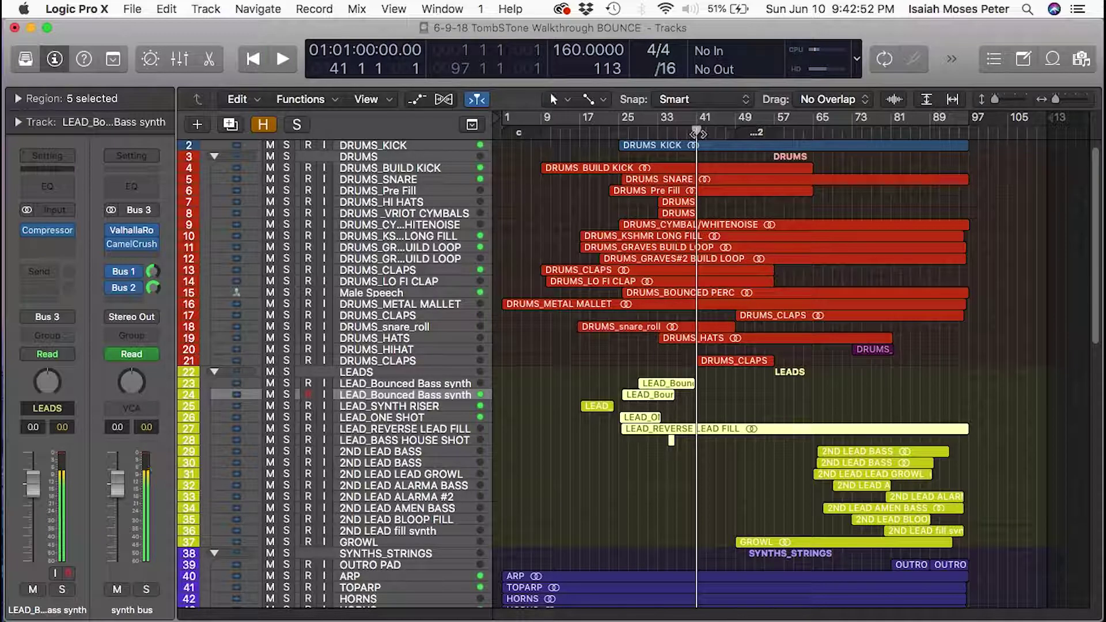
Play briefly from bar 41, and examine the lead, vocal, ADLIBS and FX tracks in that section
key("space")
scroll(691, 231, "down", 15)
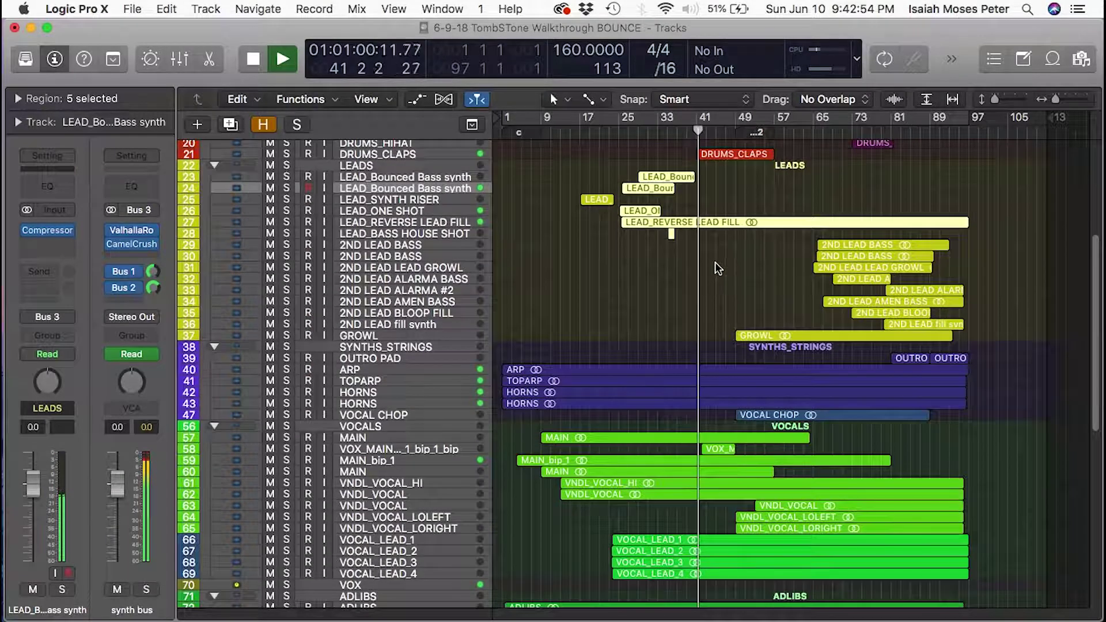
key("space")
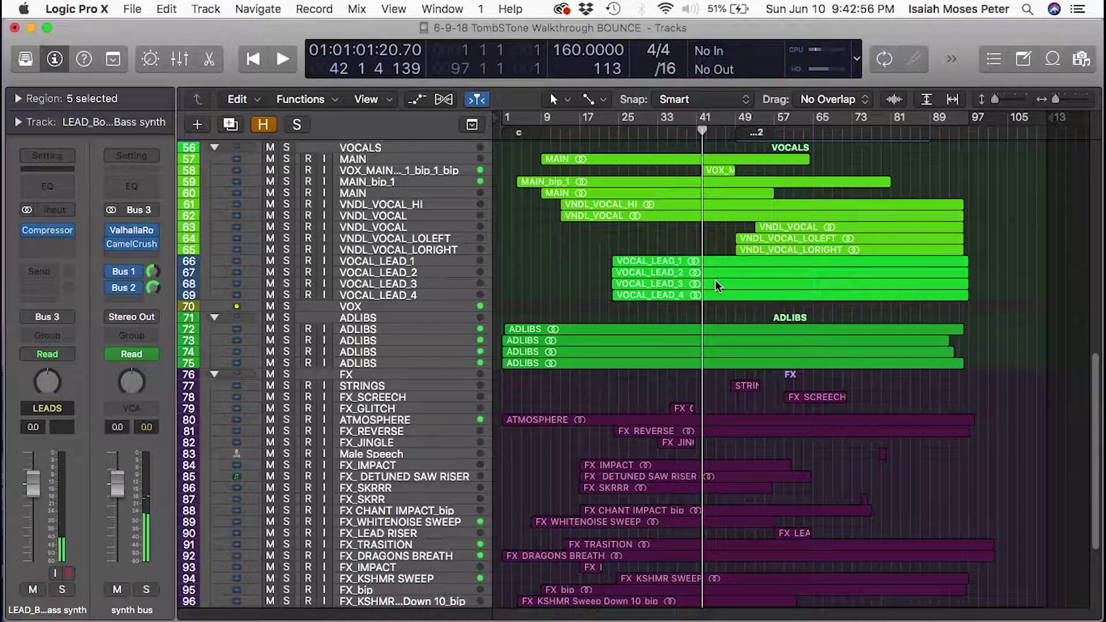
scroll(711, 298, "down", 3)
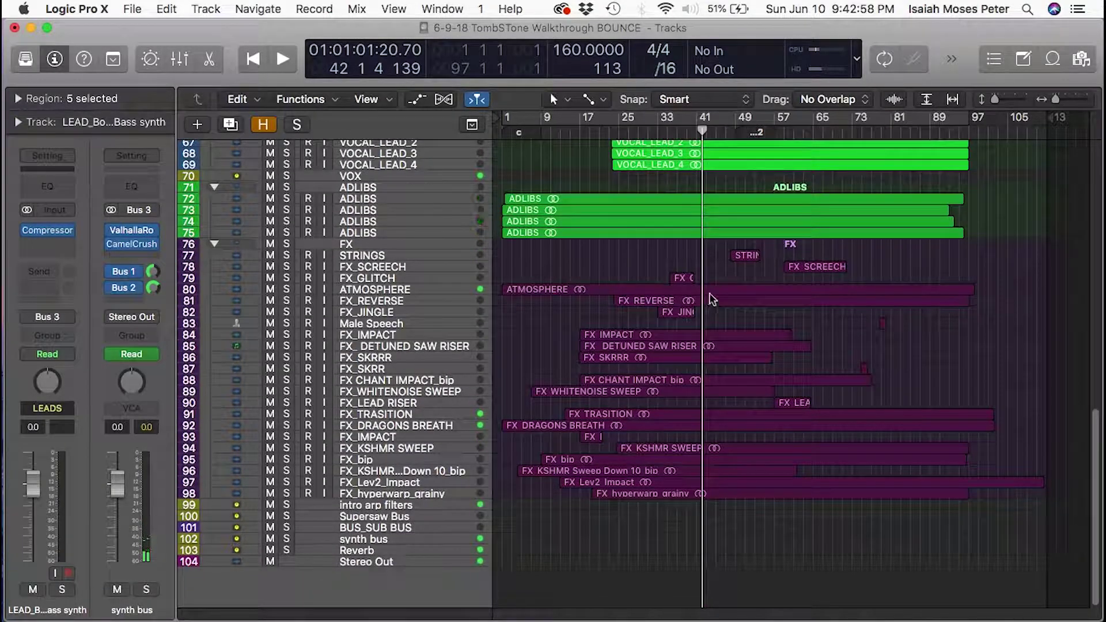
scroll(709, 293, "up", 9)
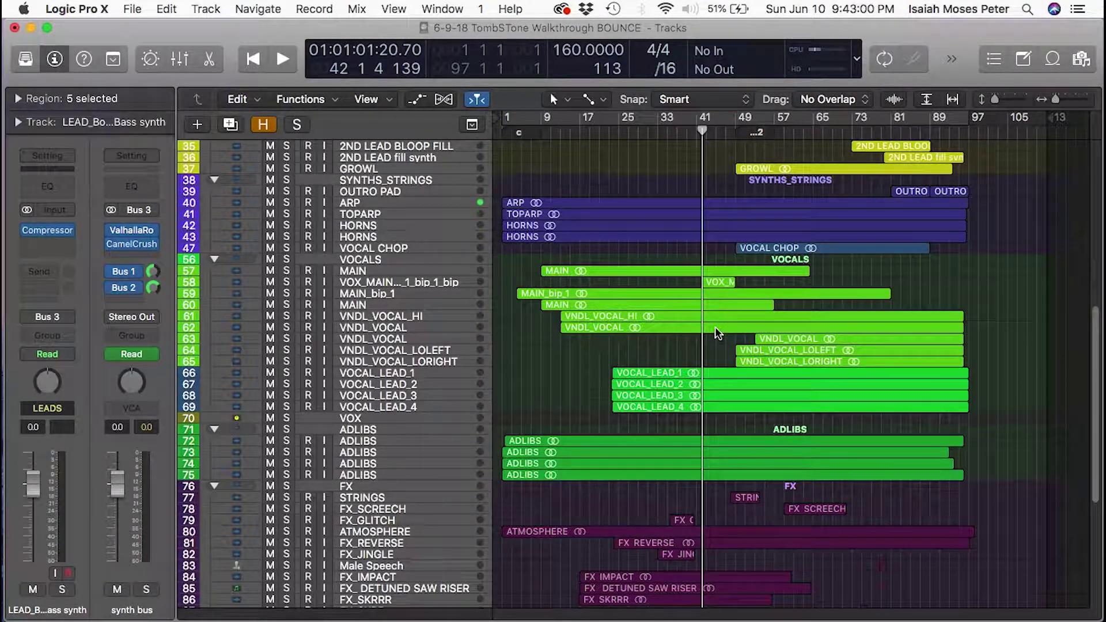
scroll(713, 326, "up", 5)
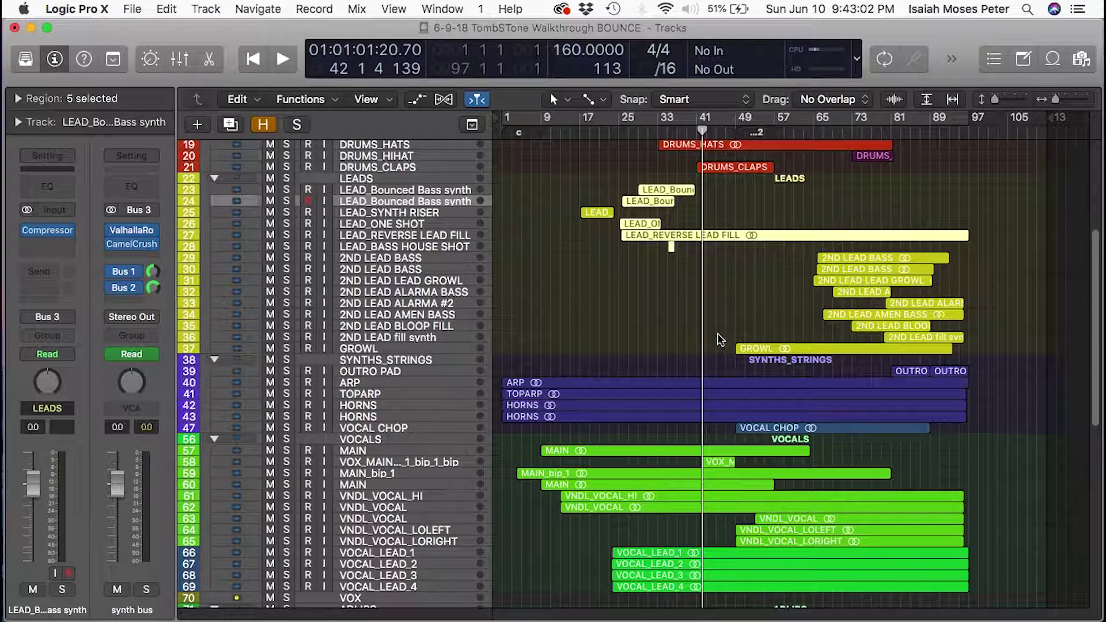
scroll(717, 331, "up", 5)
scroll(717, 333, "down", 7)
scroll(719, 325, "down", 13)
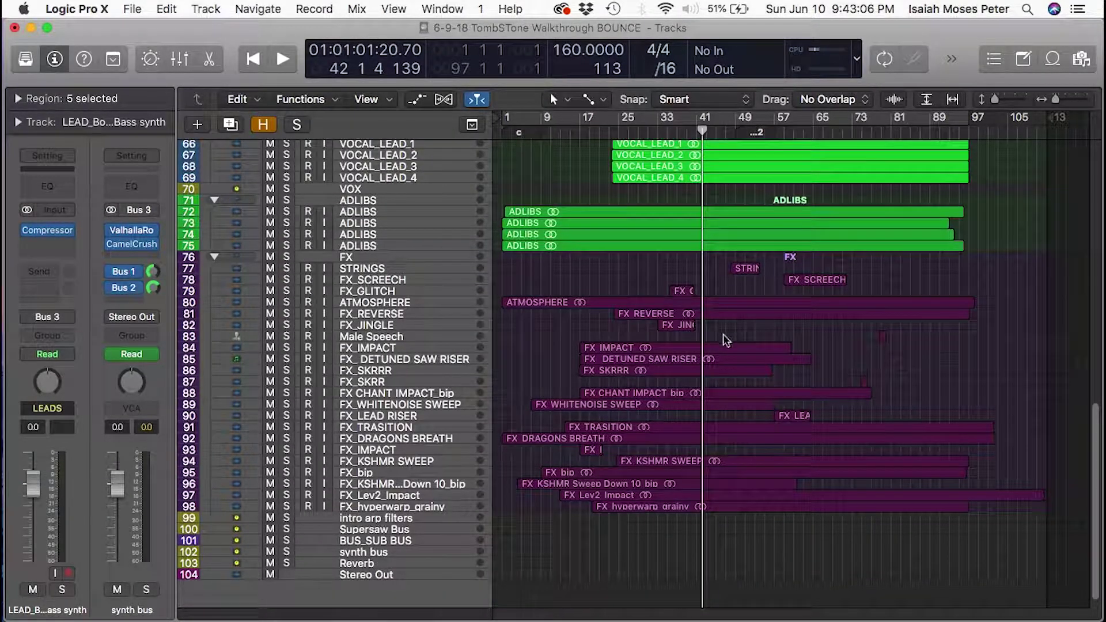
scroll(729, 311, "up", 20)
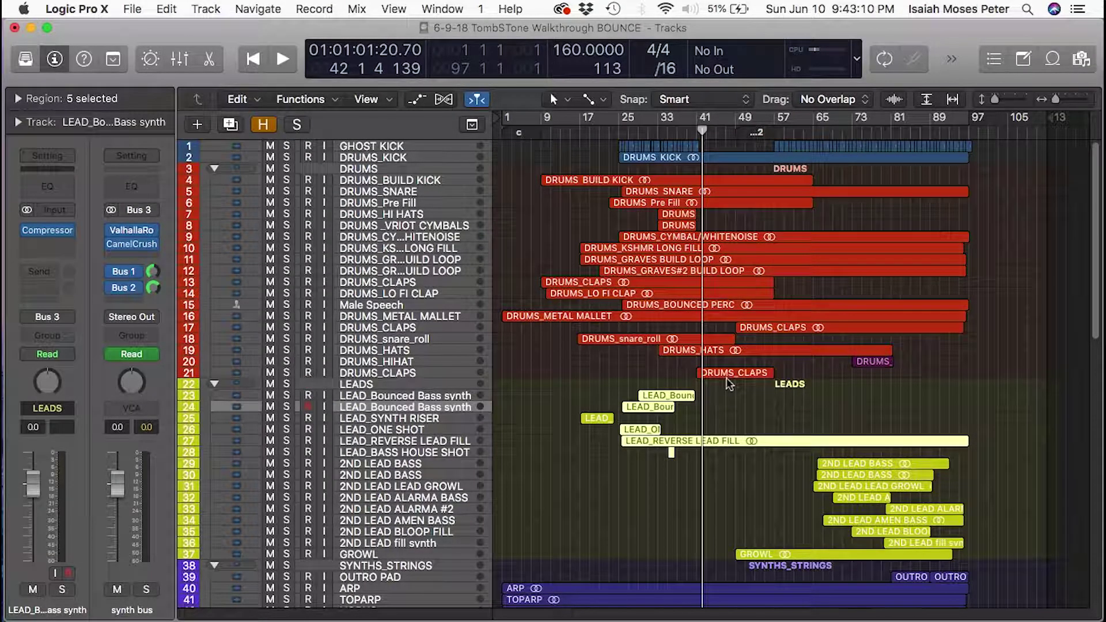
Audition the DRUMS_CLAPS on track 21 in solo from bar 42, and select that track with its solo released
left_click(286, 373)
key("space")
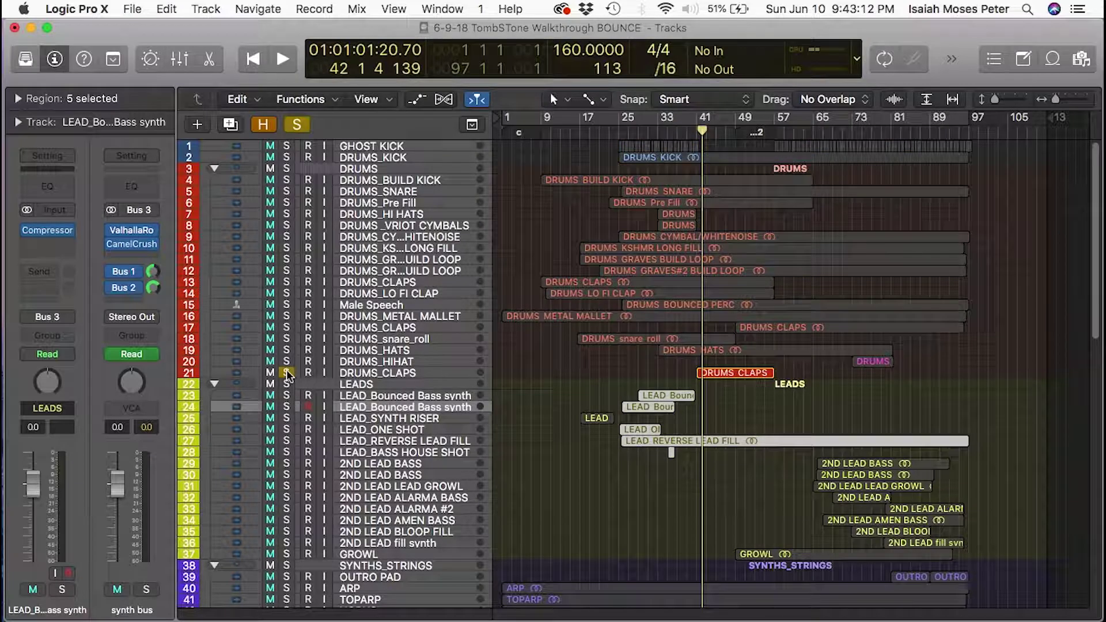
left_click(286, 373)
key("space")
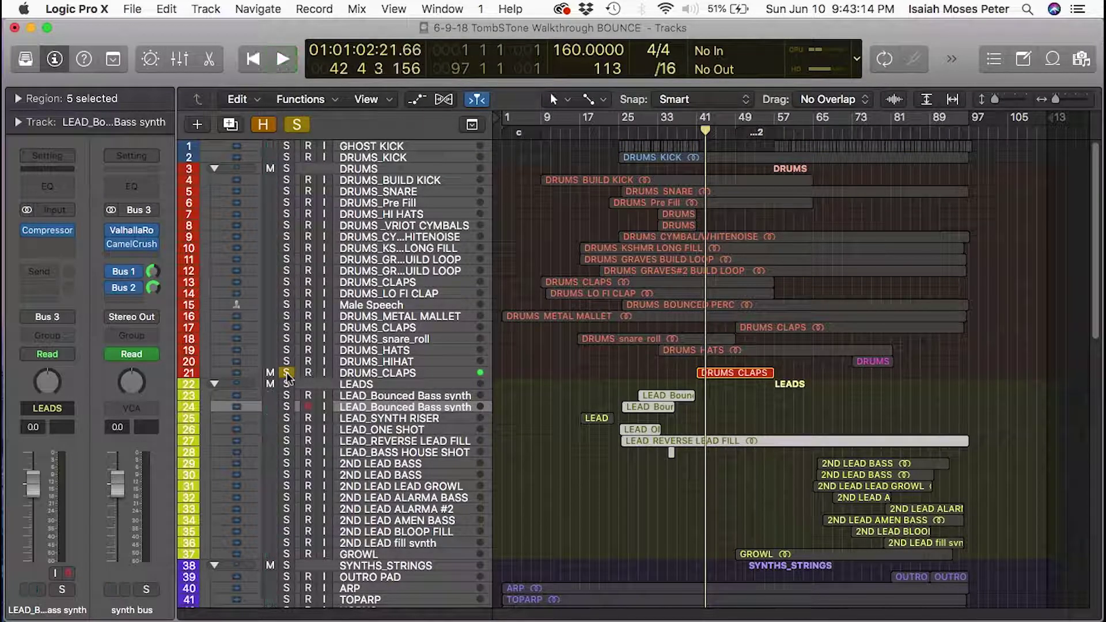
left_click(367, 382)
left_click(365, 374)
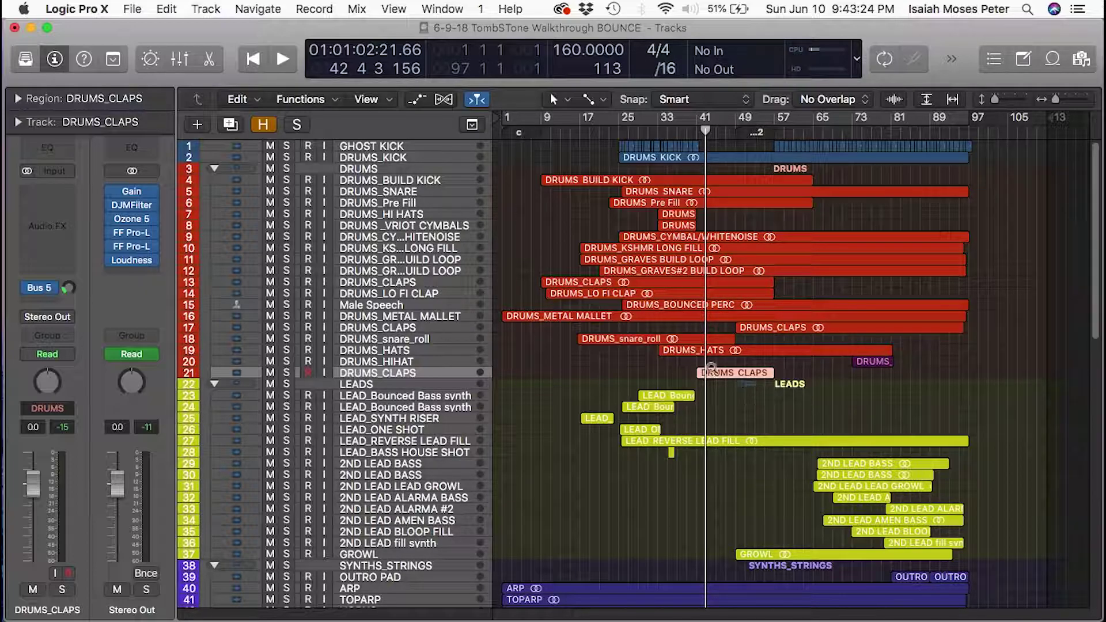
Examine the DRUMS_CLAPS waveform on track 21 up close from bar 41, and audition the claps in solo
left_click_drag(755, 386, 666, 342)
left_click_drag(842, 548, 671, 393)
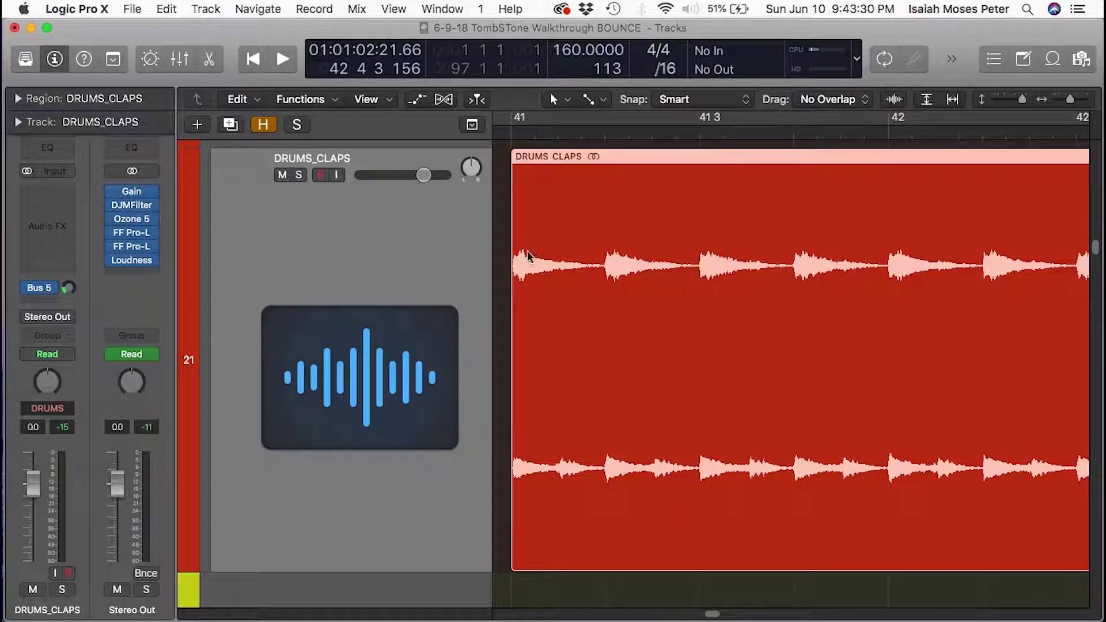
left_click_drag(628, 295, 510, 183)
left_click(841, 458, "ctrl+alt")
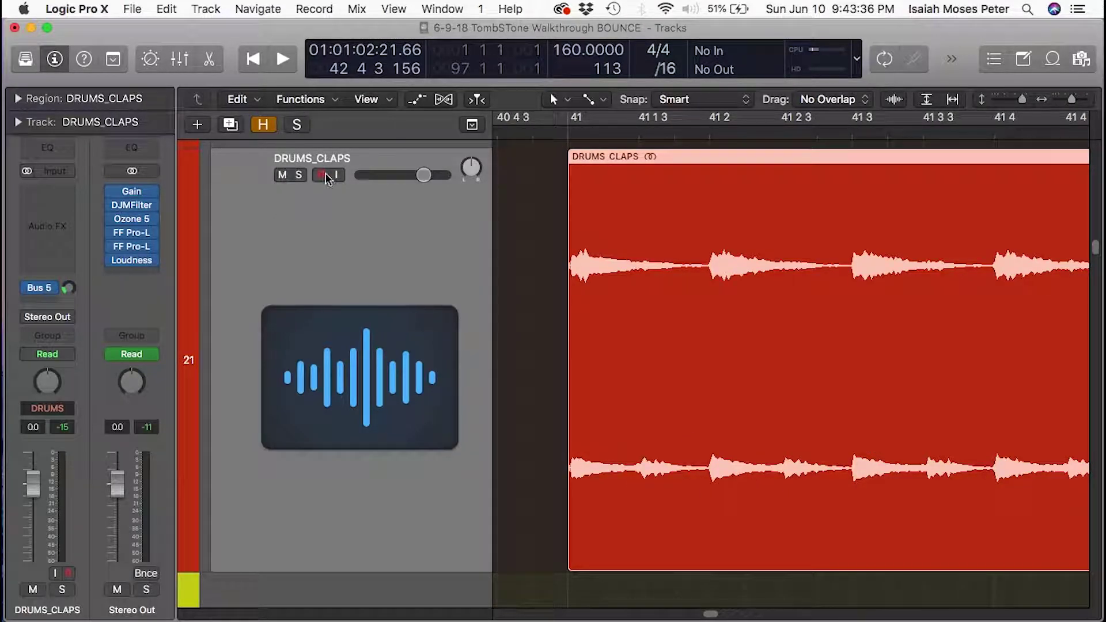
left_click(297, 176)
key("space")
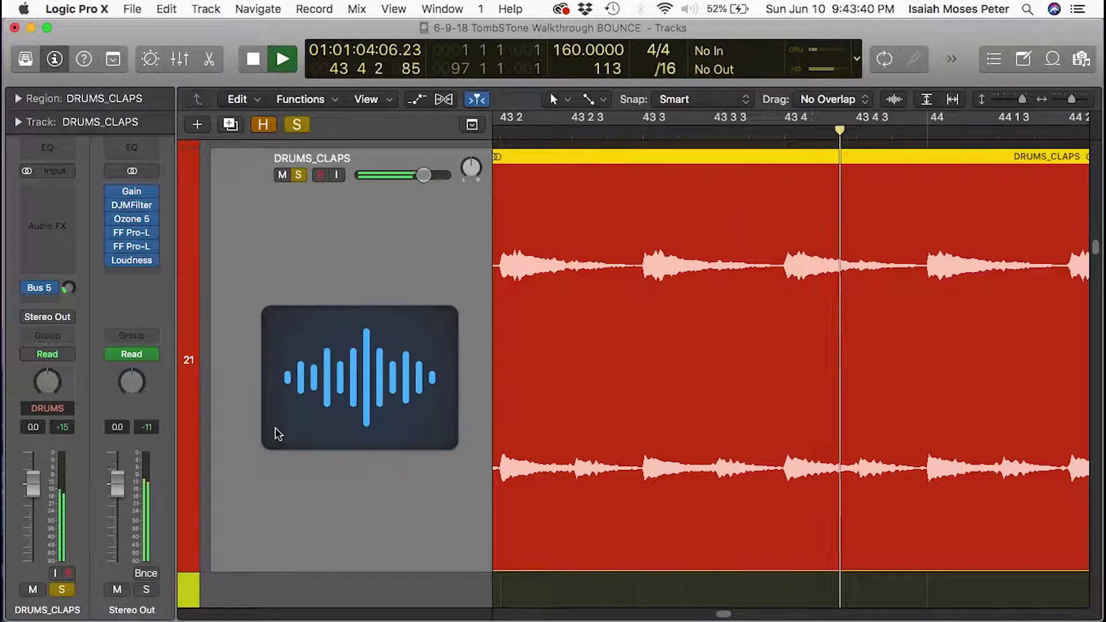
key("space")
left_click(299, 175)
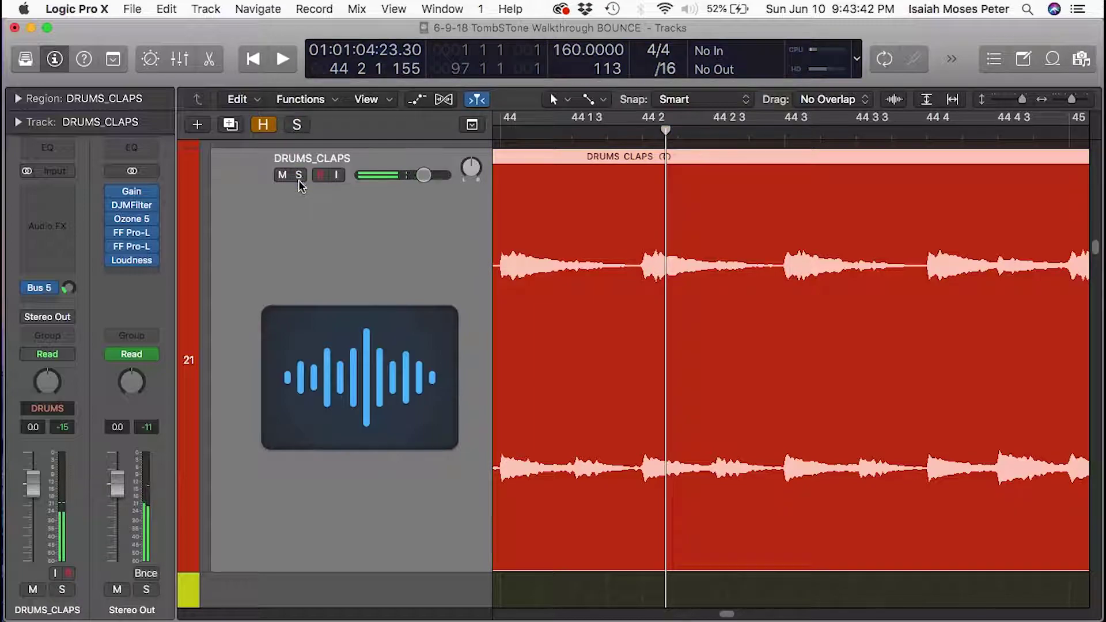
Show the whole DRUMS_CLAPS region on track 21 and play the full mix from its start at bar 41
key("super+Left")
key("super+Left")
key("super+Left")
key("super+Left")
key("super+Left")
key("super+Left")
key("super+Left")
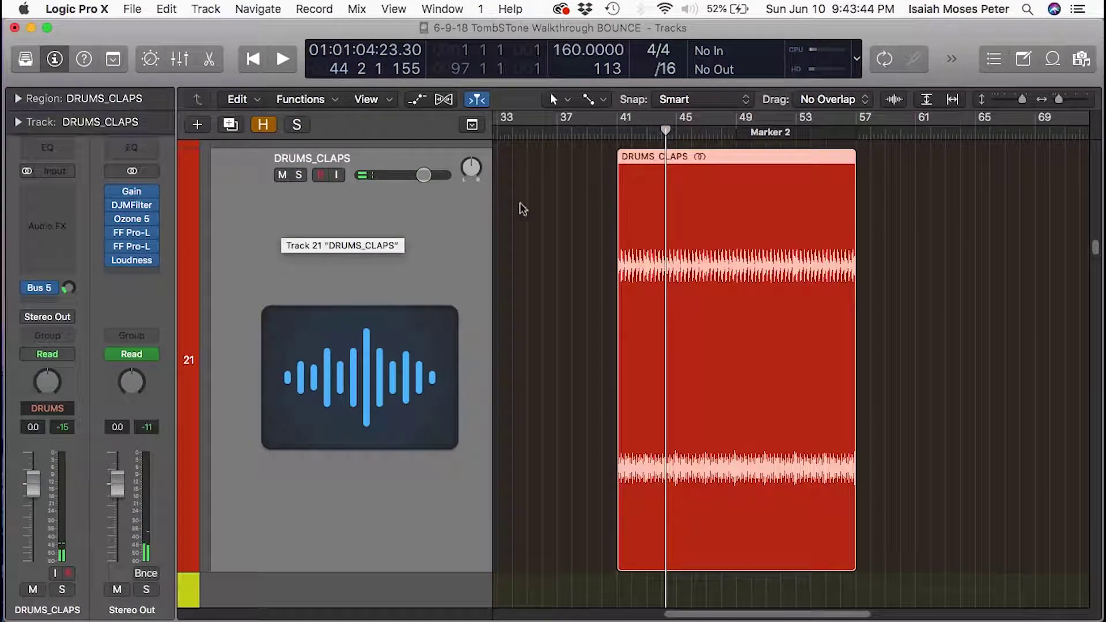
left_click(615, 135)
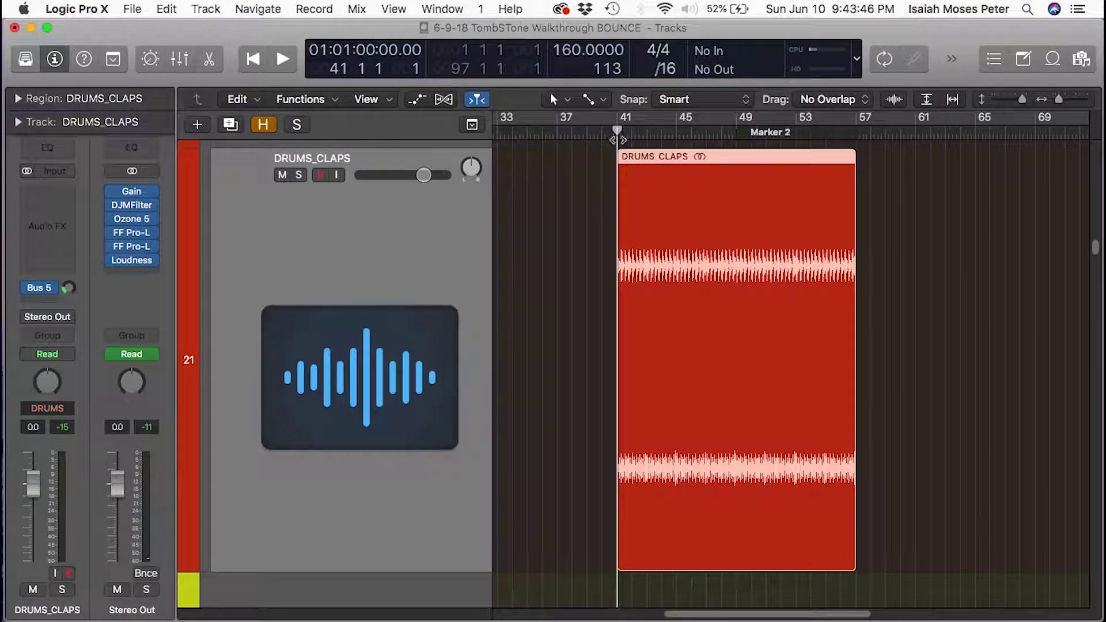
key("space")
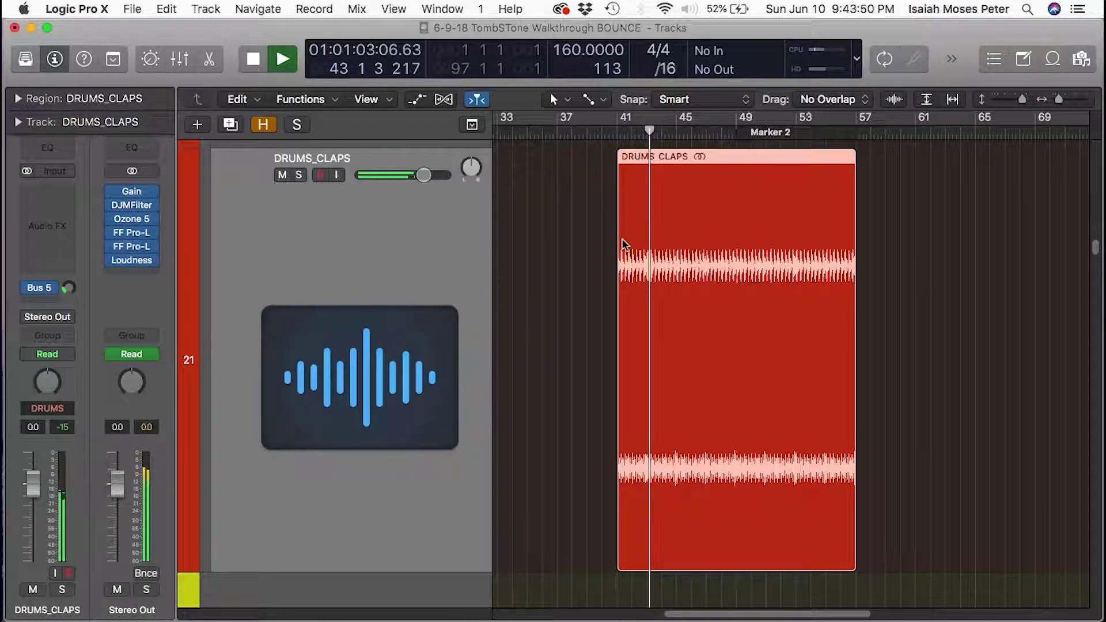
key("space")
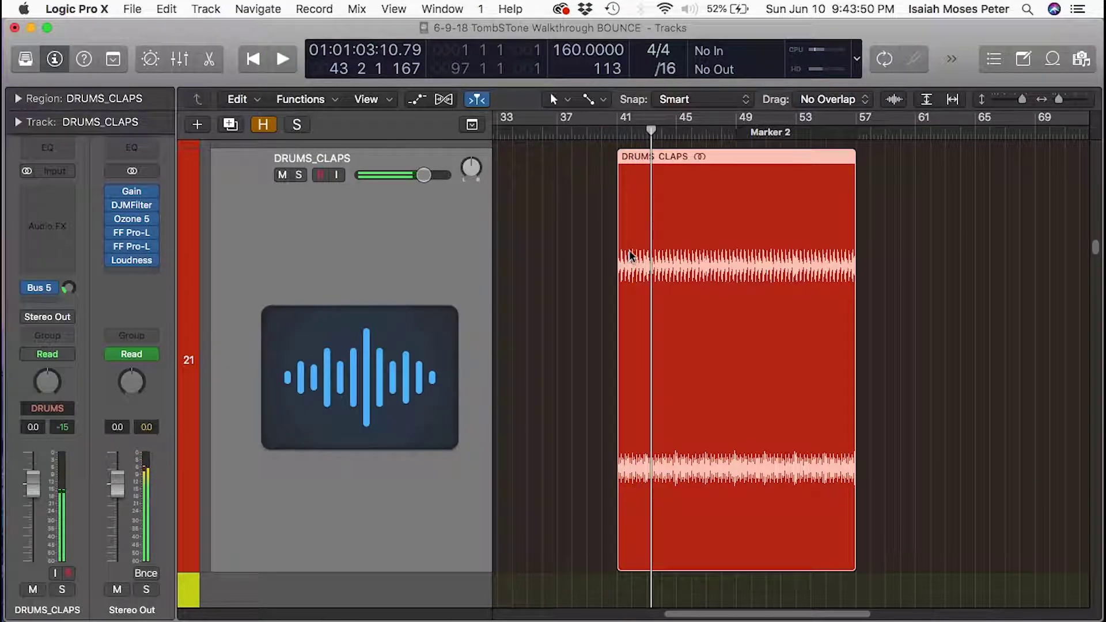
Examine how the DRUMS_CLAPS region sits among the surrounding drum and lead tracks across the full arrangement
left_click(675, 395, "ctrl+alt")
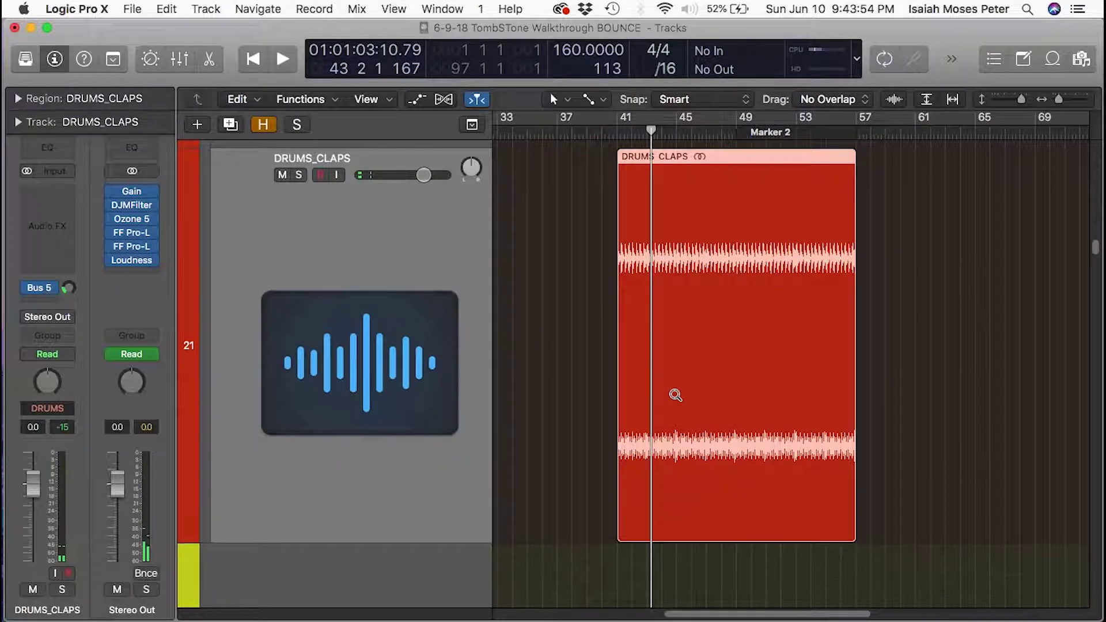
left_click(675, 396, "ctrl+alt")
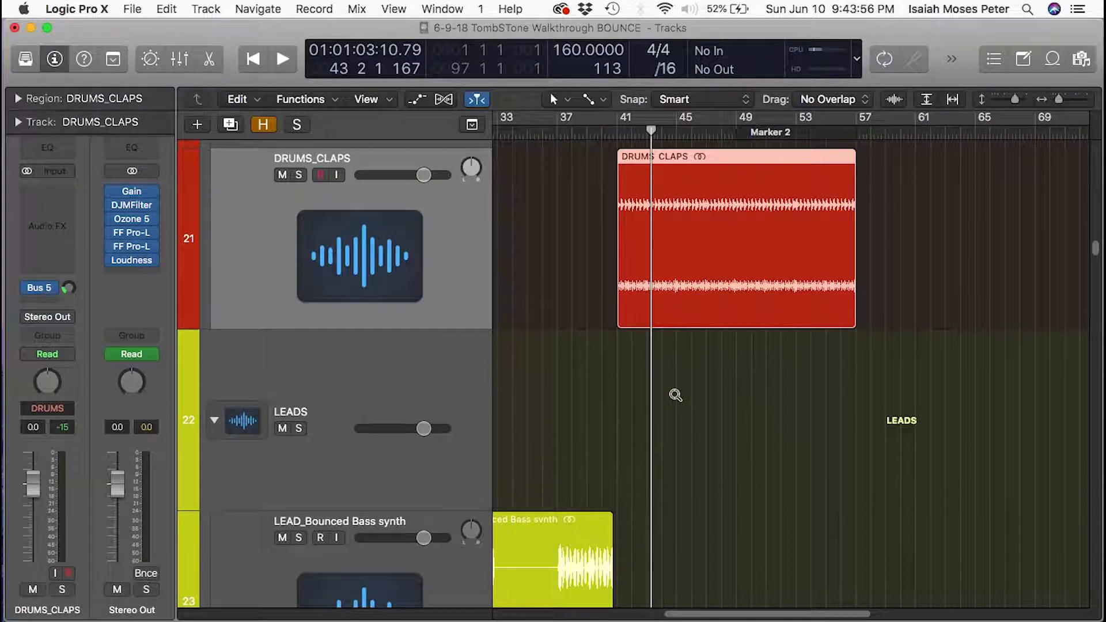
left_click(675, 395, "ctrl+alt")
left_click(676, 395, "ctrl+alt")
left_click(675, 395, "ctrl+alt")
left_click(675, 395, "ctrl+alt")
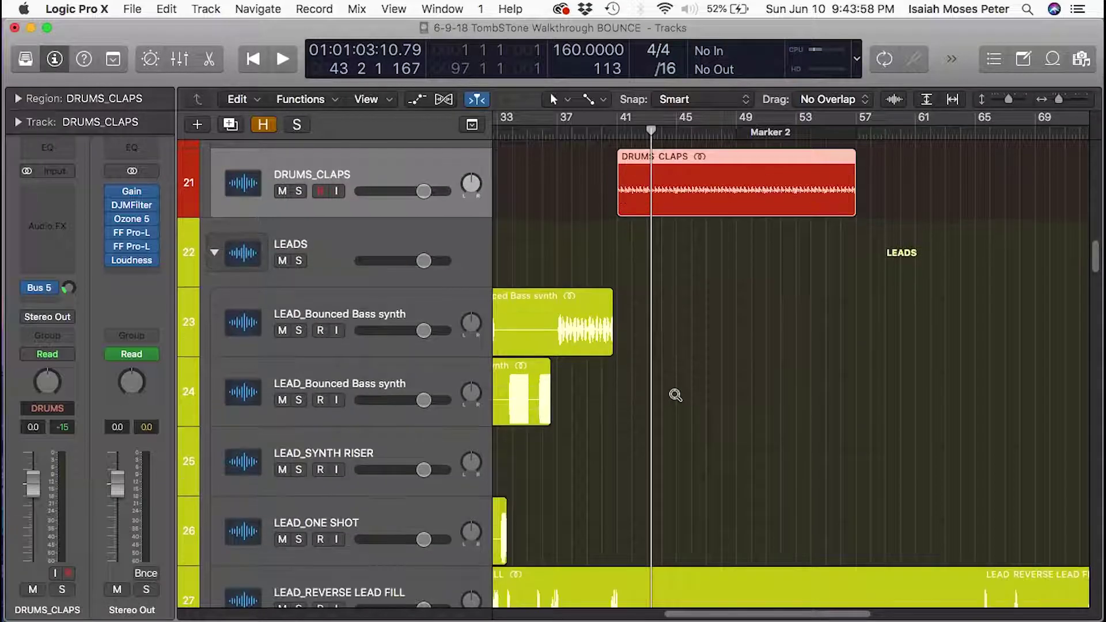
left_click(676, 396, "ctrl+alt")
left_click(675, 395, "ctrl+alt")
left_click(675, 396, "ctrl+alt")
left_click(675, 396, "ctrl+alt")
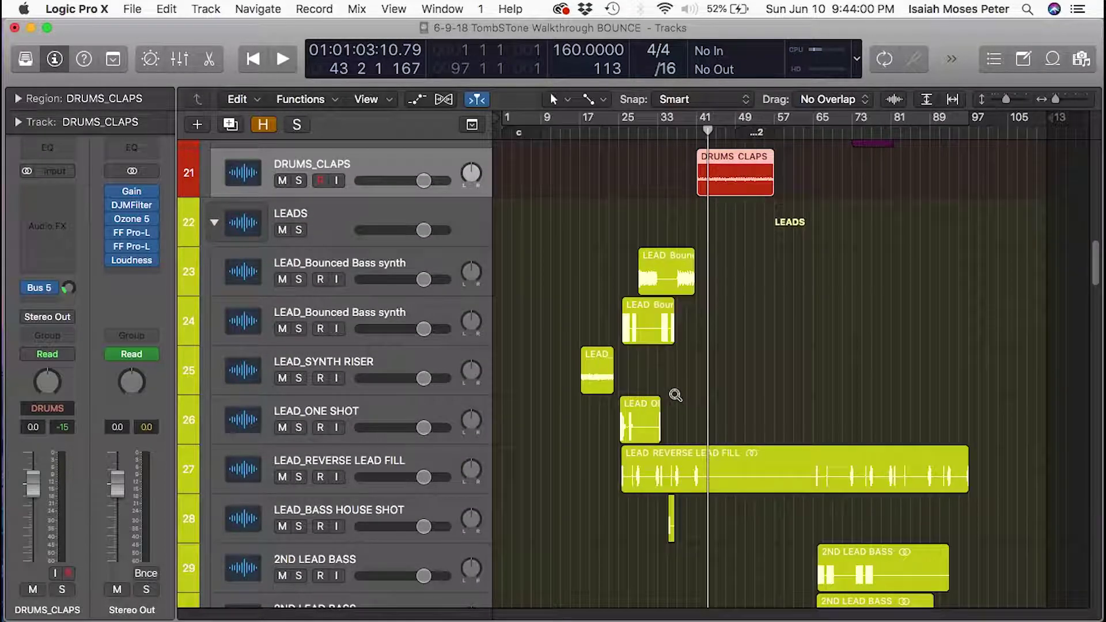
left_click(675, 396, "ctrl+alt")
left_click(676, 395, "ctrl+alt")
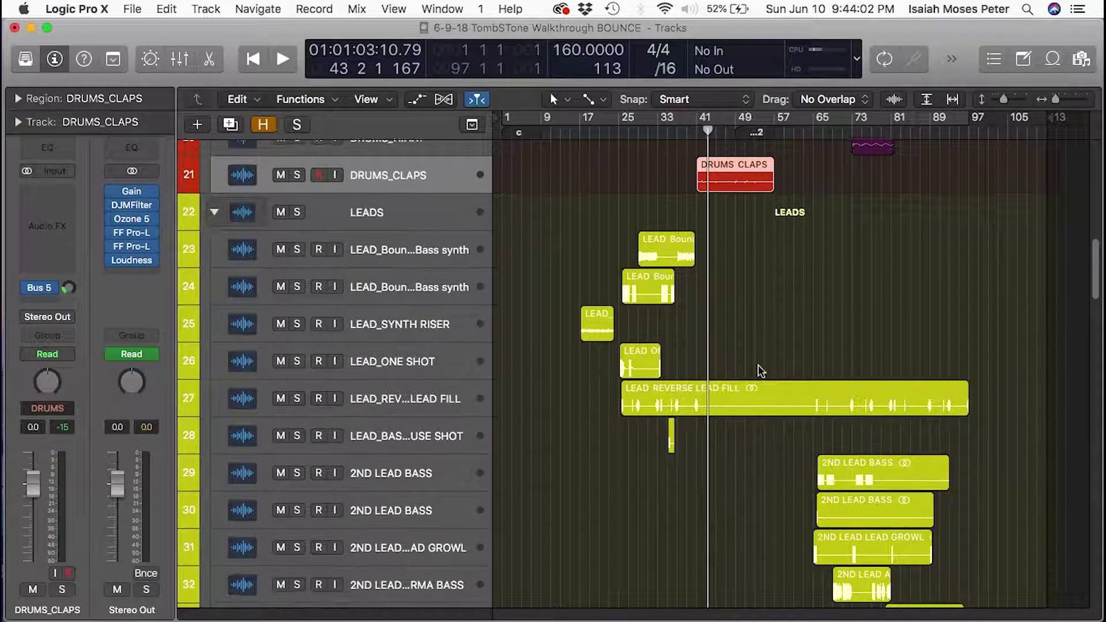
scroll(755, 373, "up", 6)
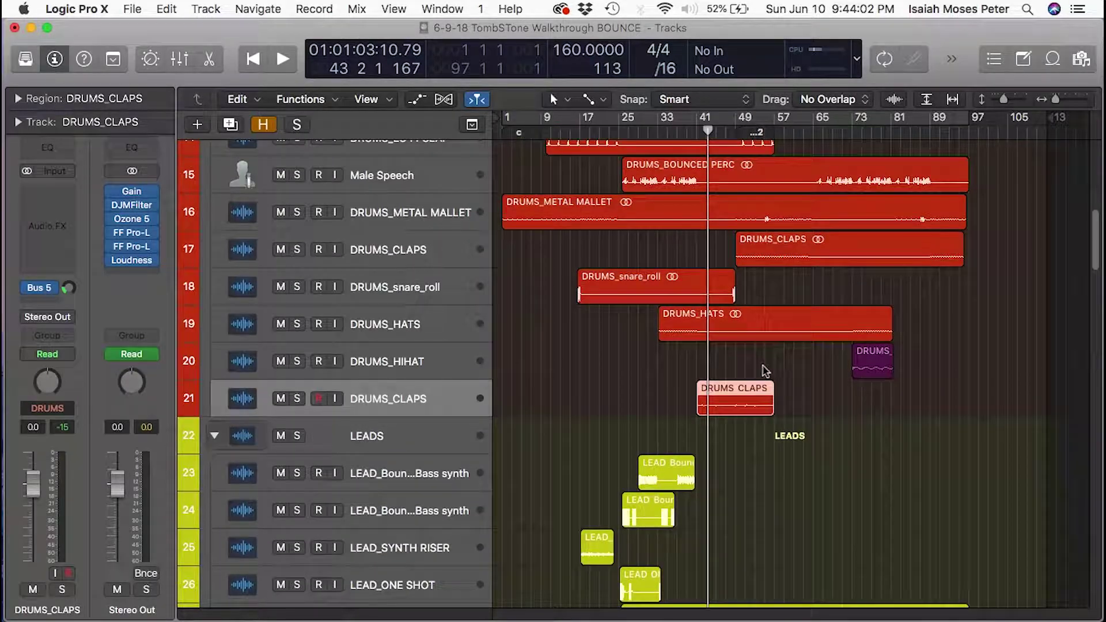
left_click(789, 379, "ctrl+alt")
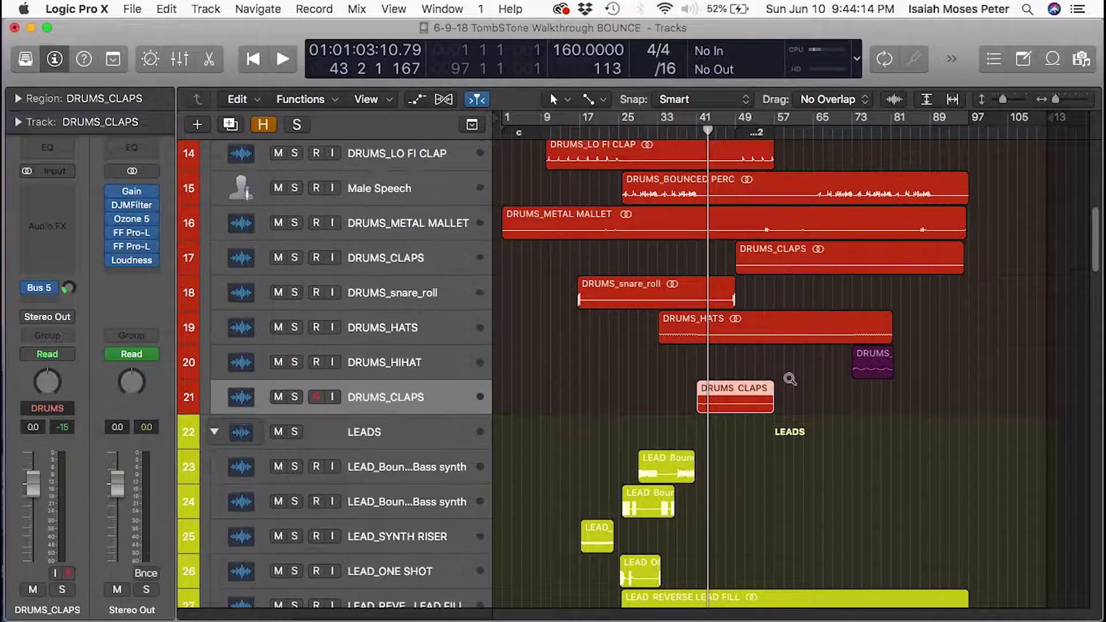
scroll(789, 379, "down", 10)
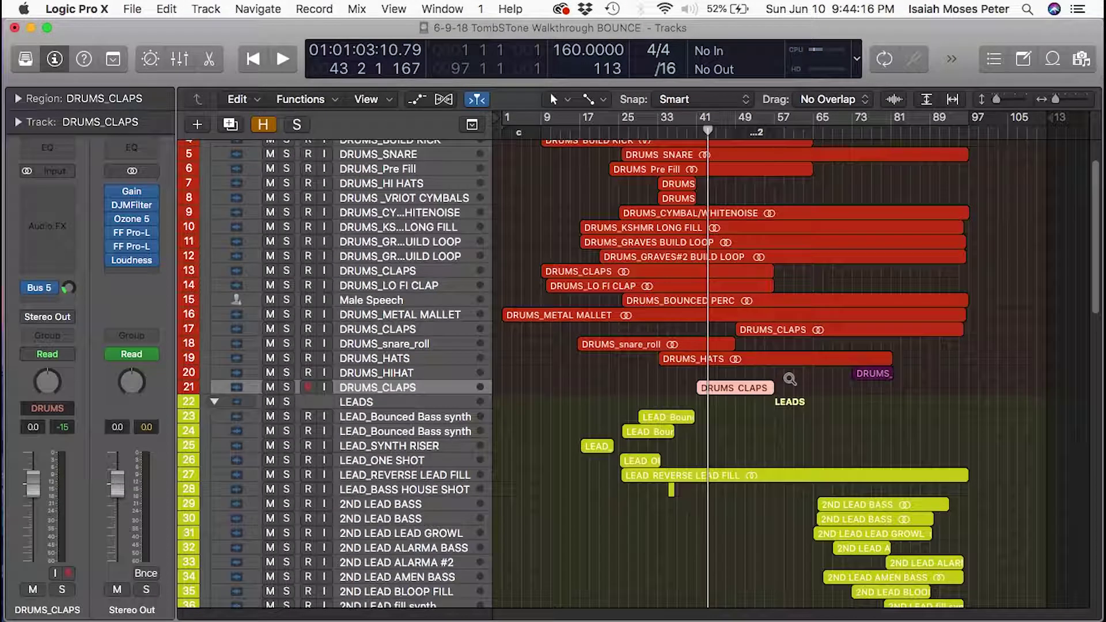
scroll(790, 378, "down", 2)
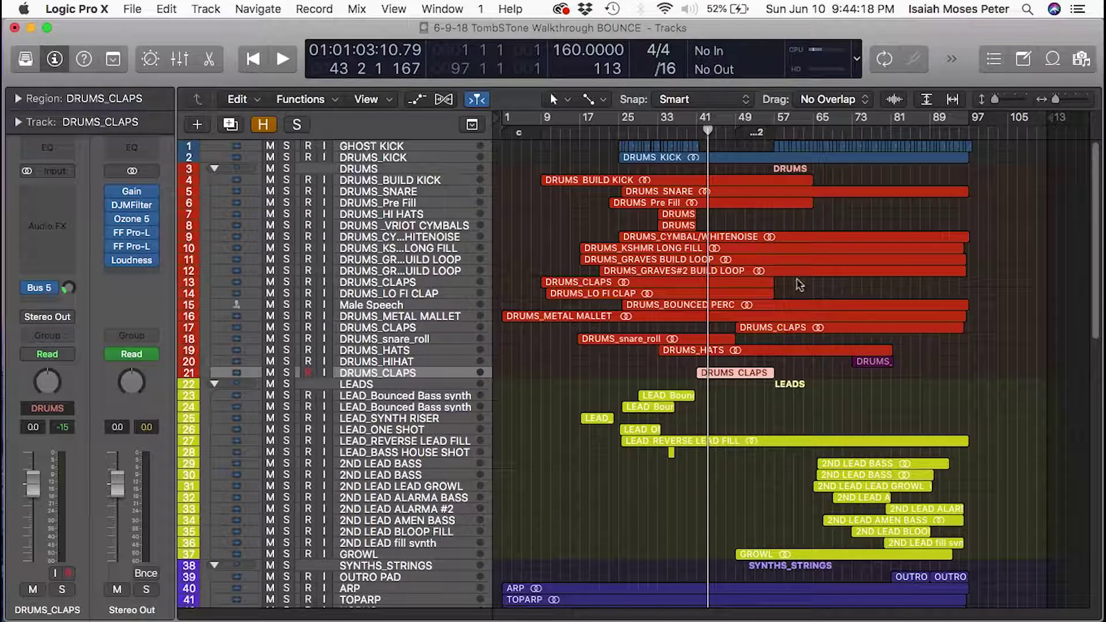
Trace the section from bar 41 to bar 57 with the playhead, and review the vocal, ADLIBS and FX tracks there
left_click_drag(708, 132, 696, 132)
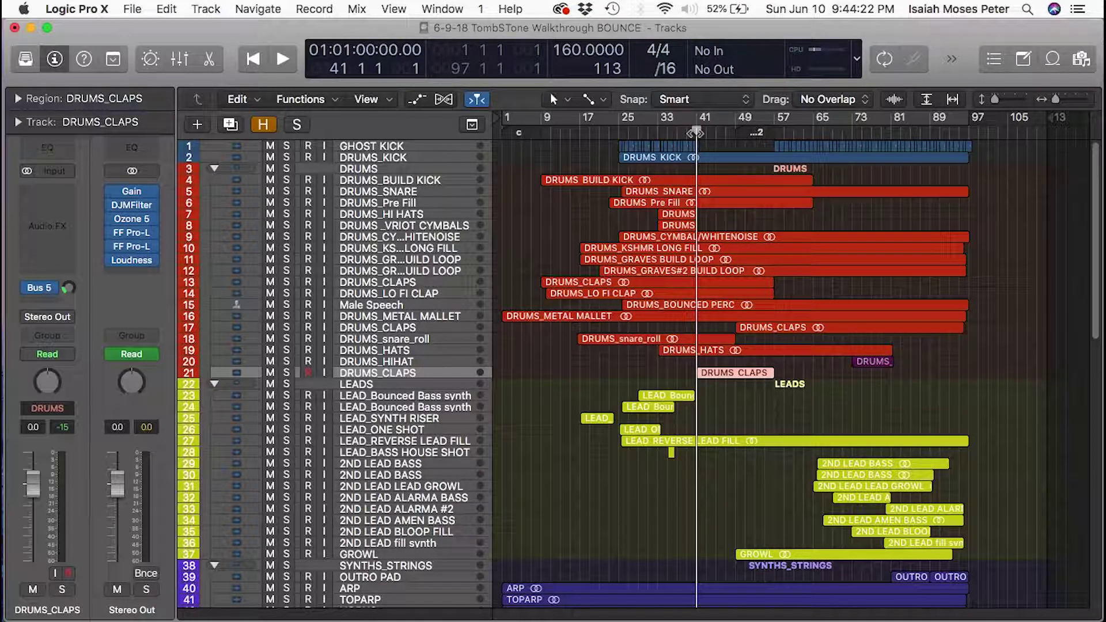
left_click_drag(696, 134, 769, 128)
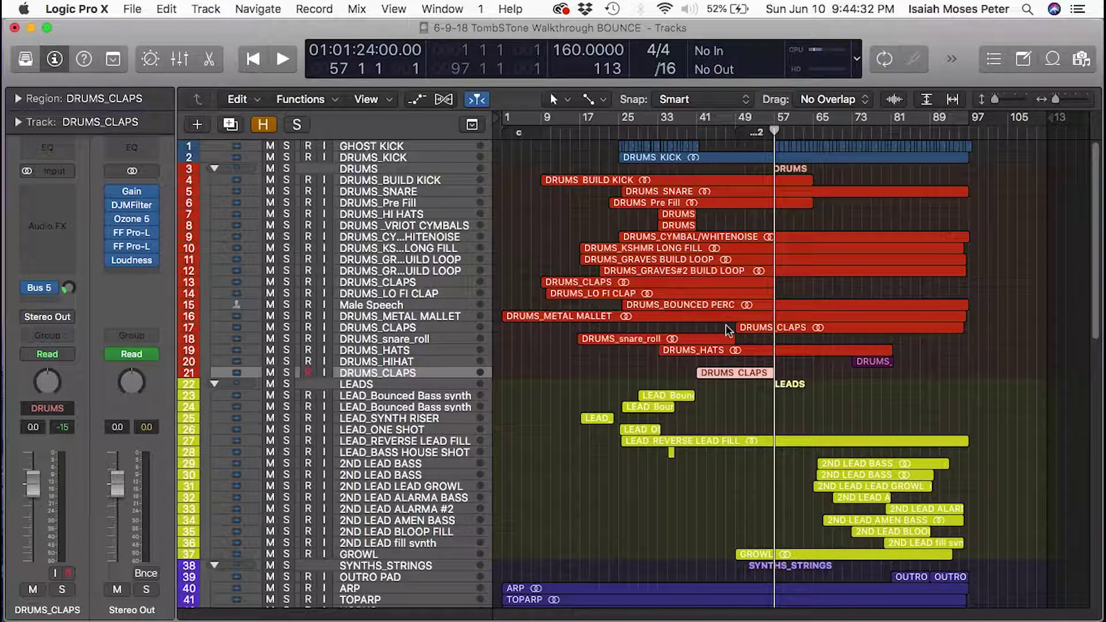
scroll(721, 332, "down", 15)
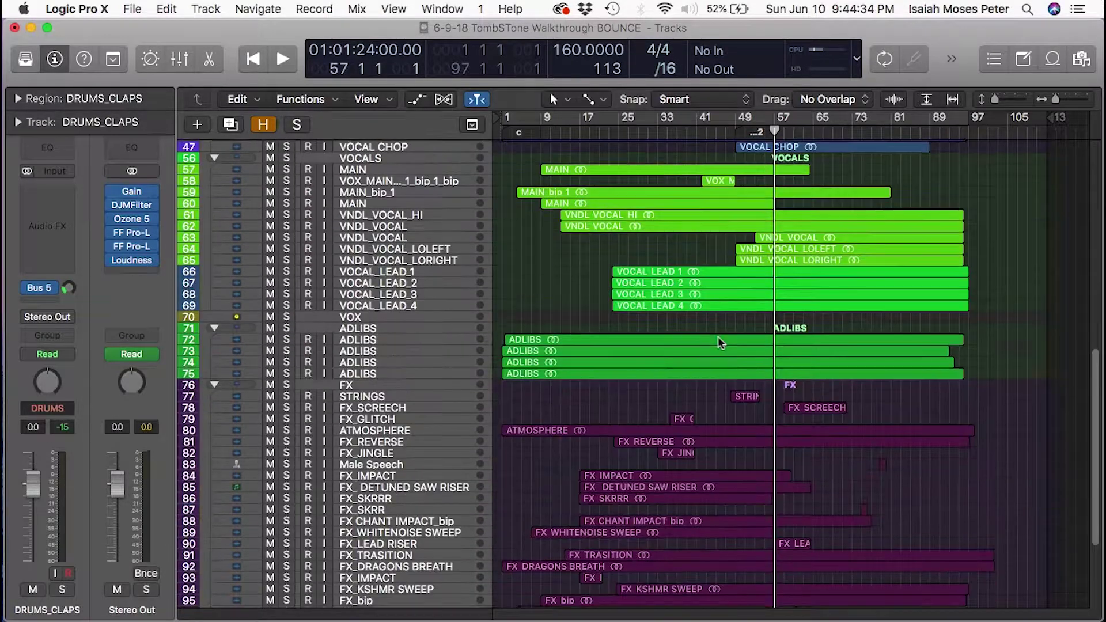
scroll(720, 343, "up", 12)
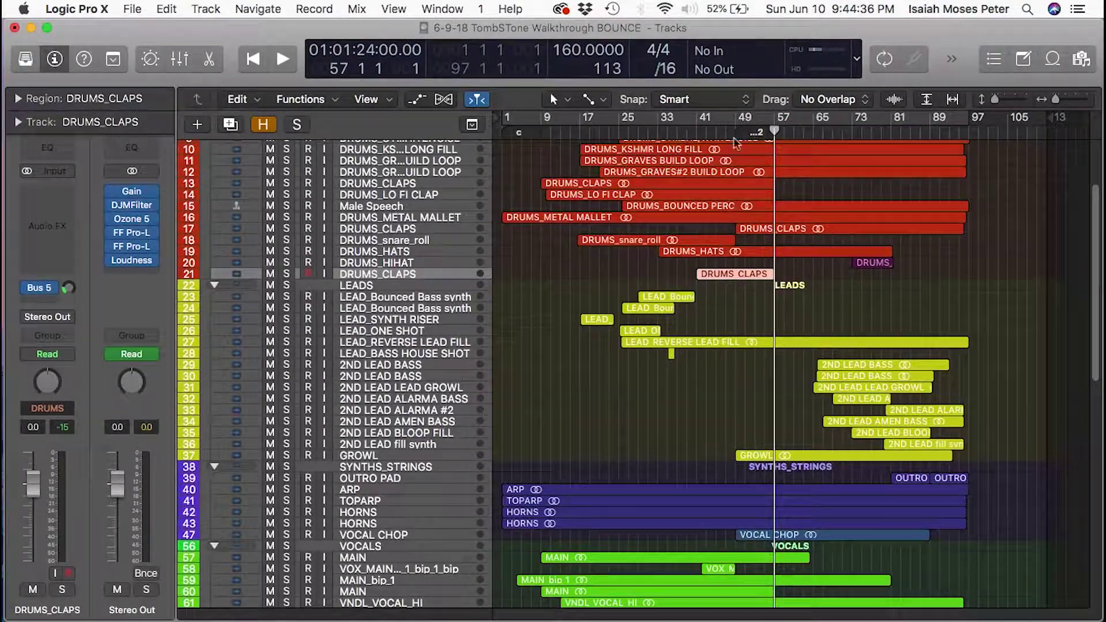
Play the mix from bar 47 through to bar 57, isolating the GROWL lead on track 37 for a few bars partway
mouse_move(731, 132)
left_mouse_down()
mouse_move(704, 133)
mouse_move(721, 133)
left_mouse_up()
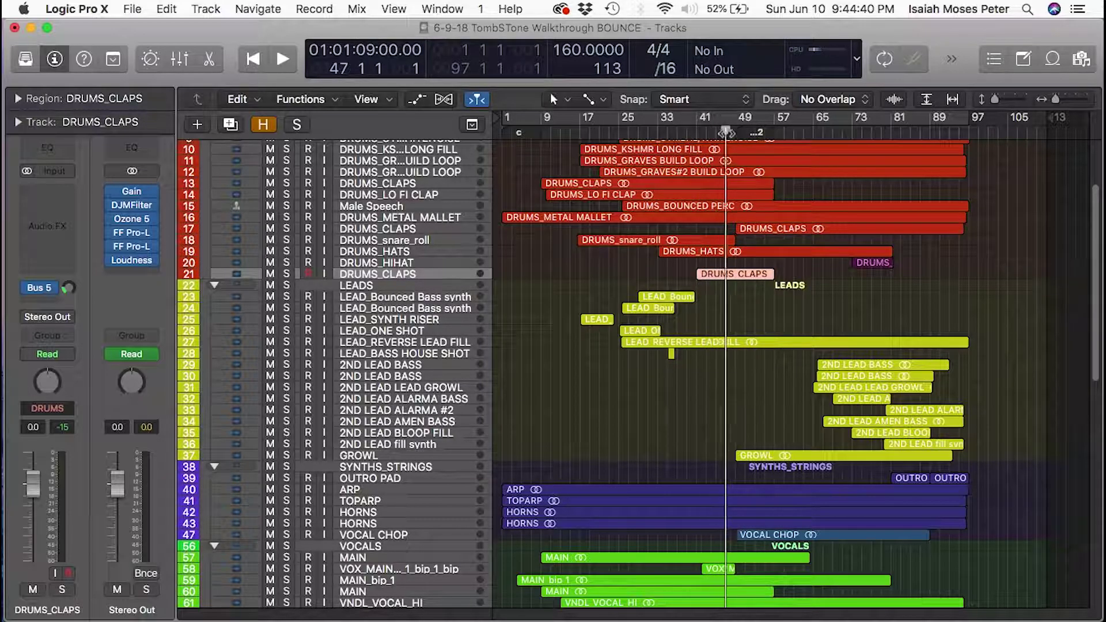
key("space")
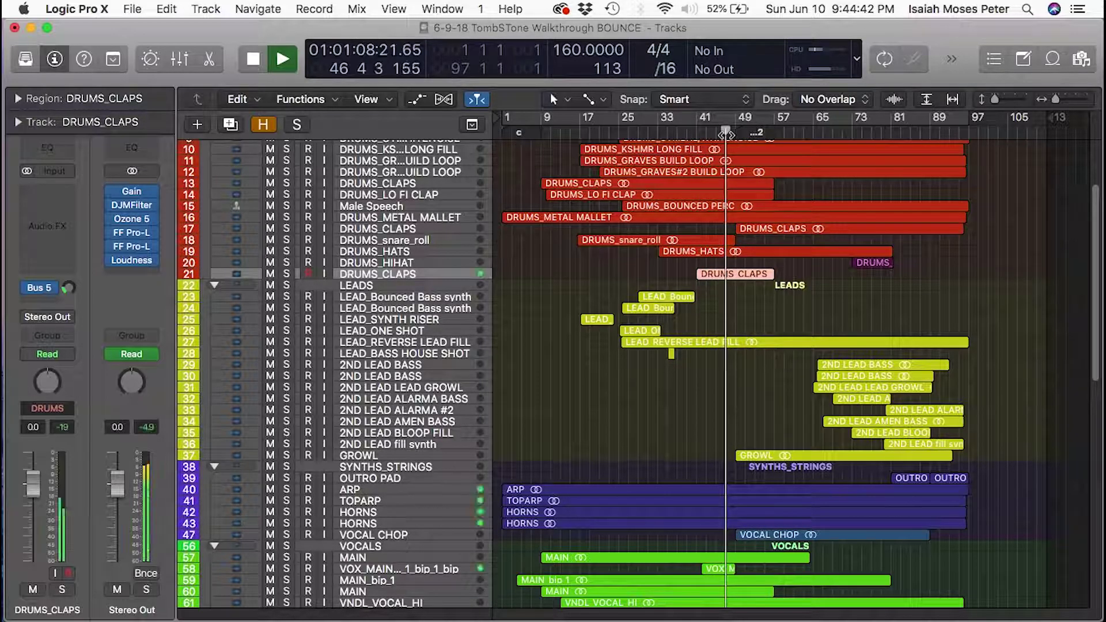
key("space")
key("space")
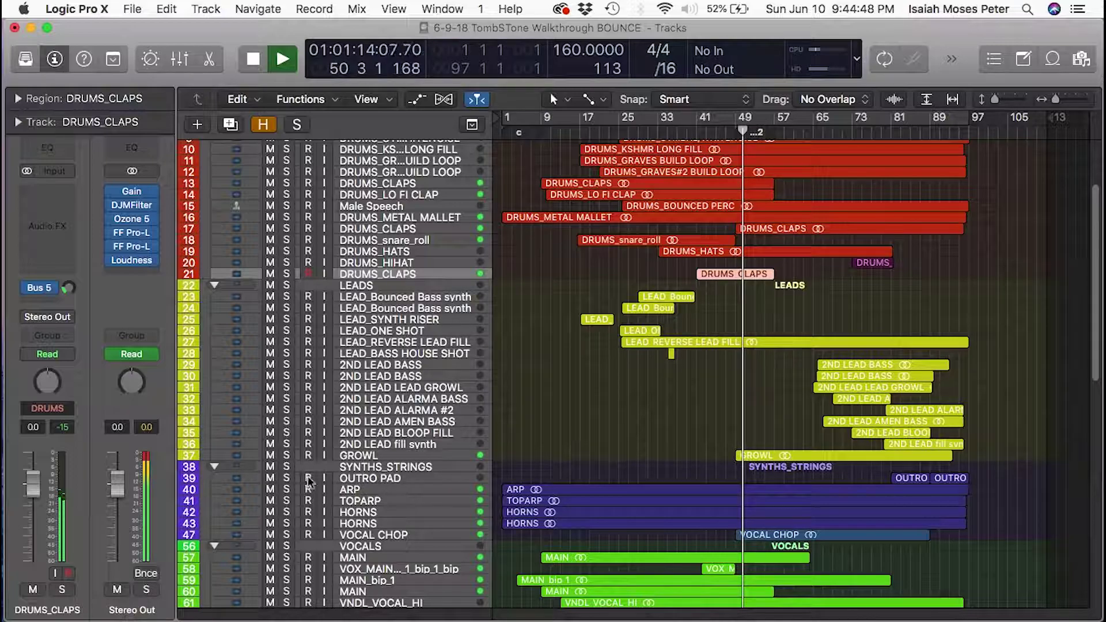
left_click(286, 455)
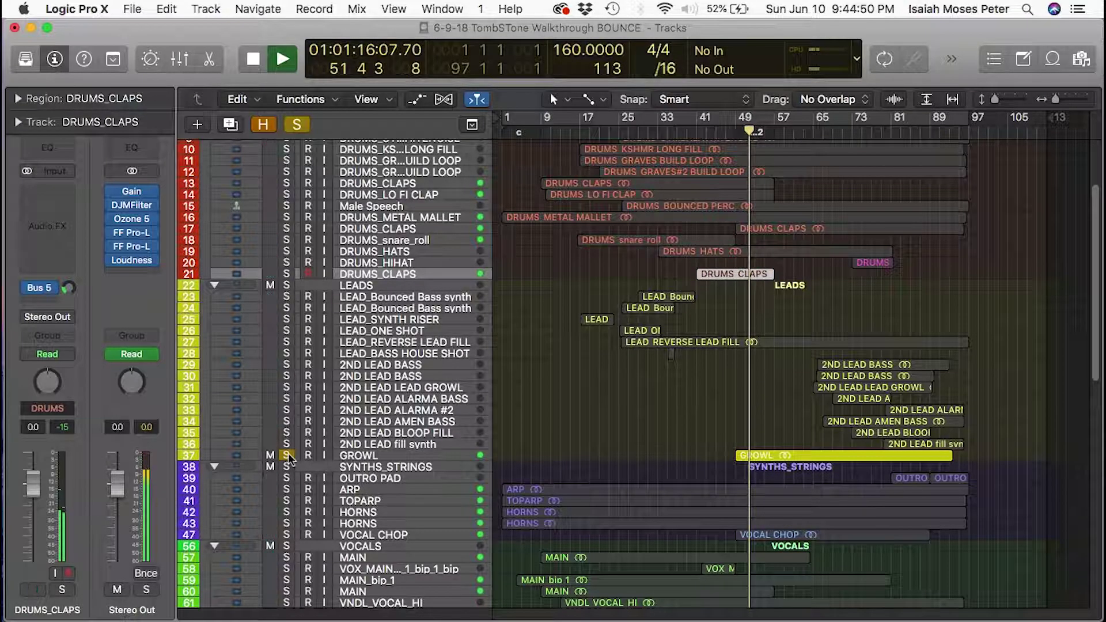
left_click(287, 455)
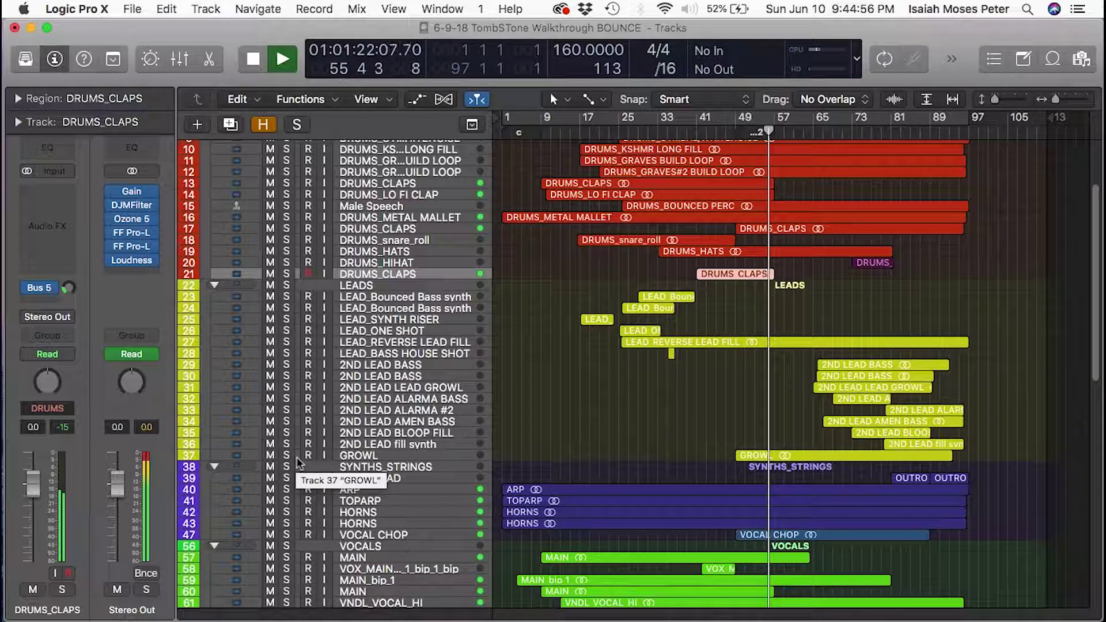
key("space")
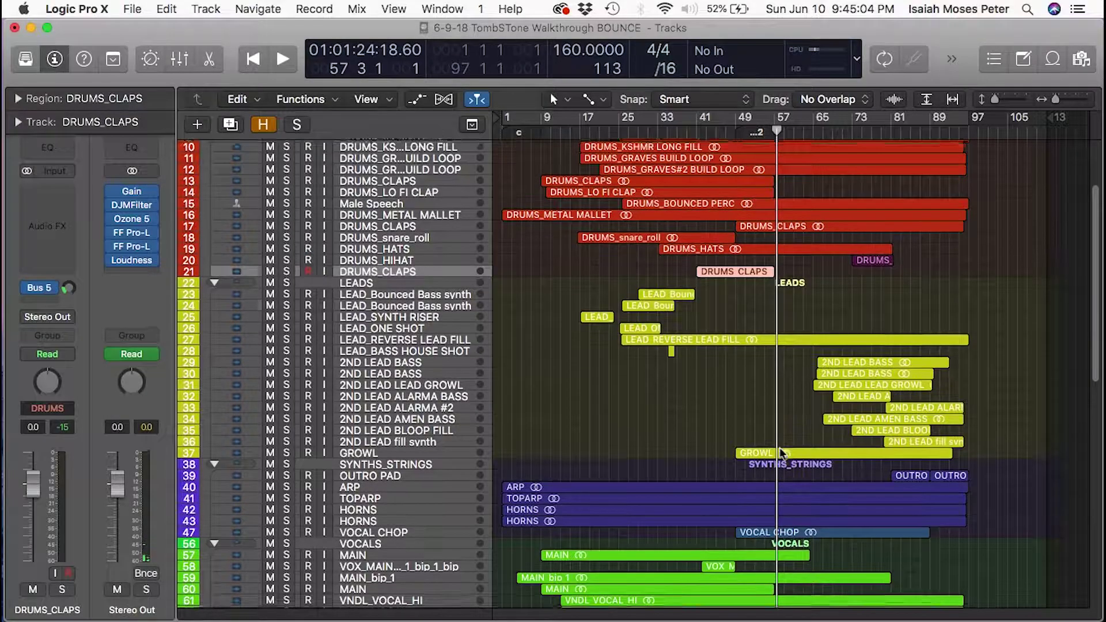
Review the drum, lead, vocal and FX layers around bar 57, and select the FX_LEAD RISER on track 90
scroll(772, 403, "down", 10)
scroll(778, 448, "up", 12)
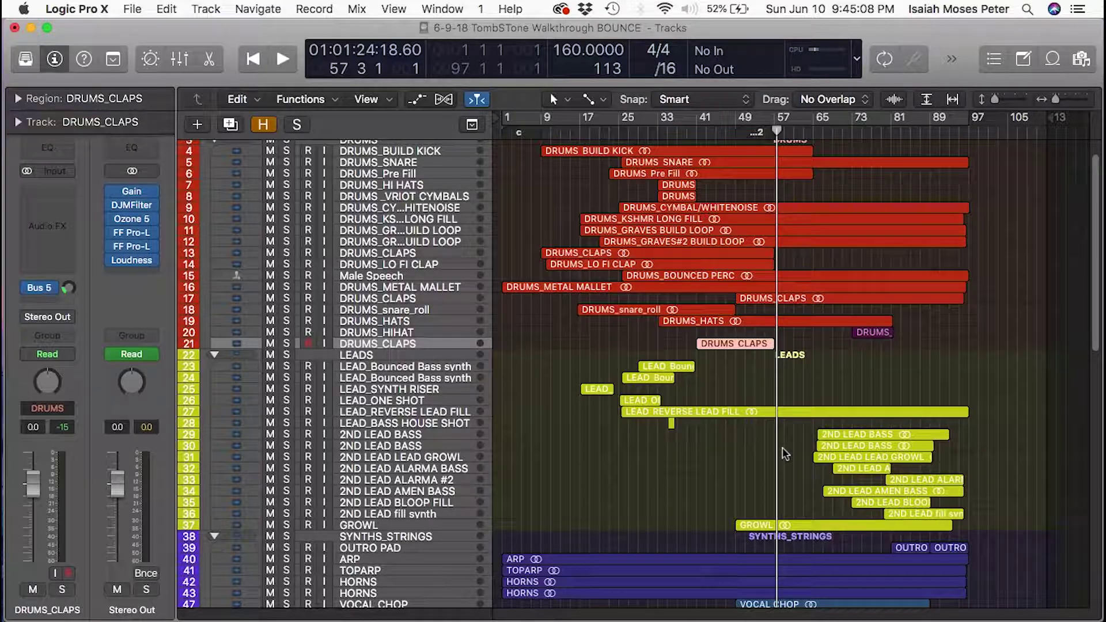
scroll(783, 453, "down", 3)
scroll(784, 454, "down", 5)
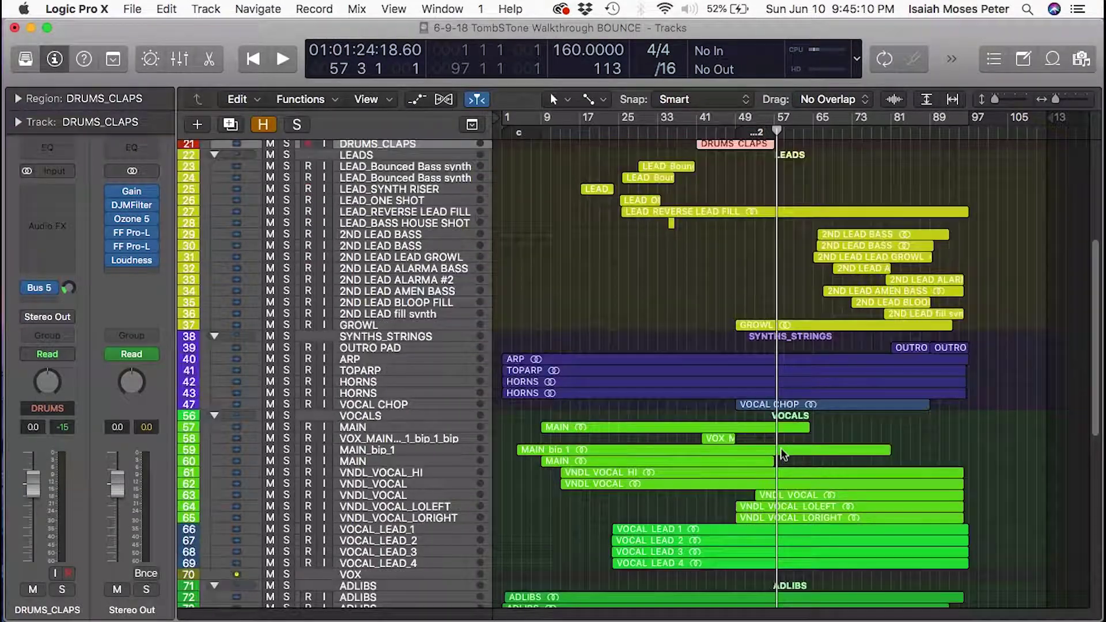
scroll(745, 450, "down", 4)
scroll(743, 445, "down", 12)
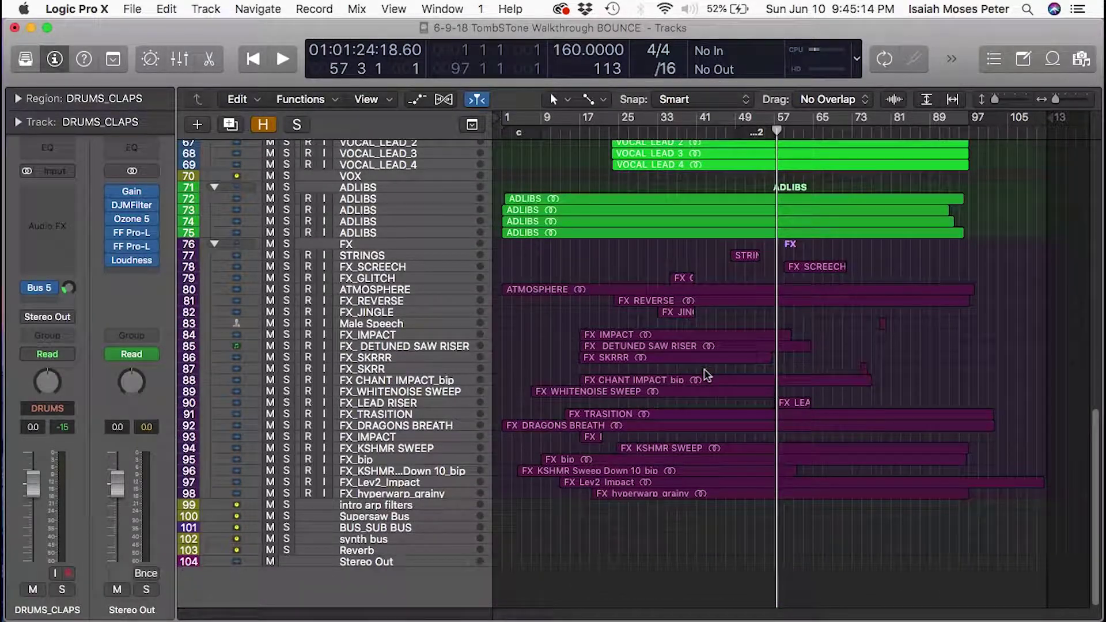
left_click(382, 393)
left_click(362, 403)
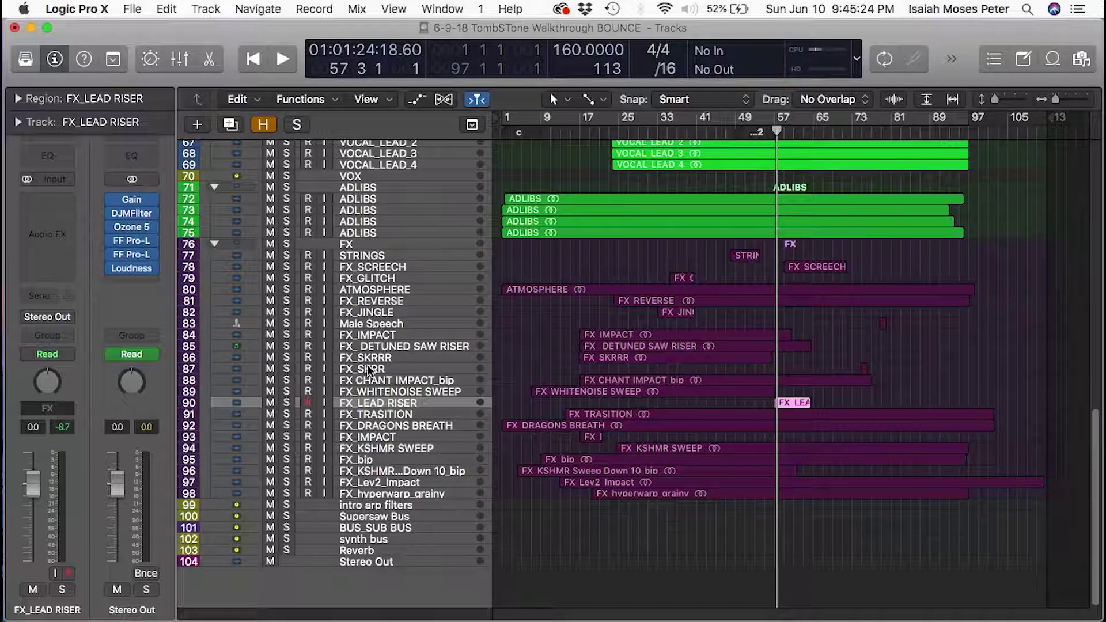
Audition the FX_LEAD RISER region on track 90 in solo from bar 57 to bar 64, and restore the full mix
scroll(500, 561, "up", 10)
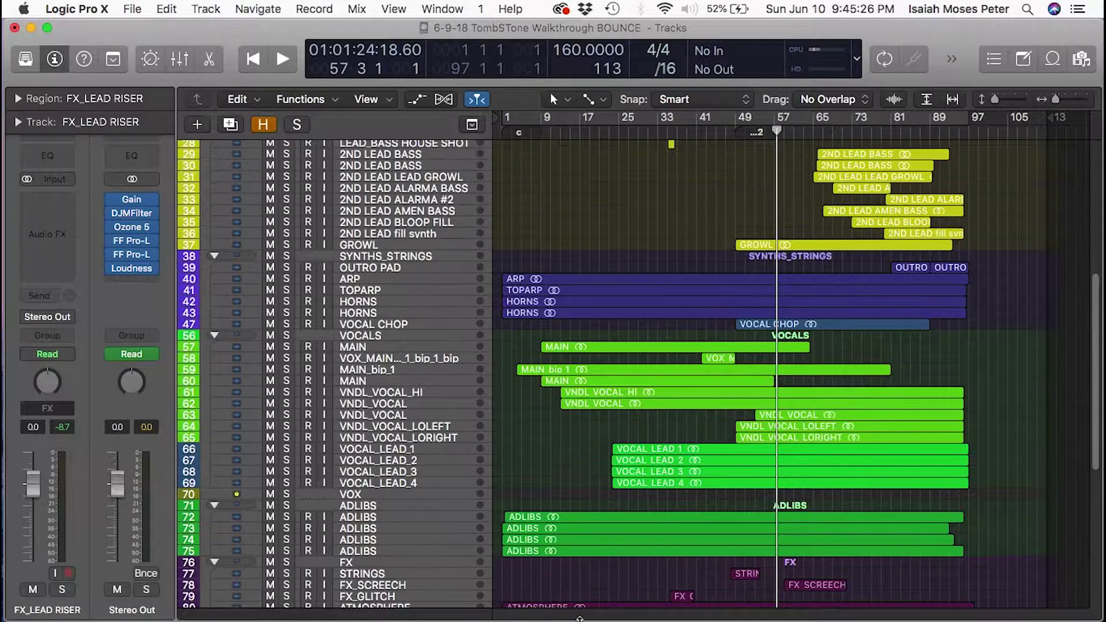
scroll(583, 527, "up", 7)
scroll(484, 496, "down", 16)
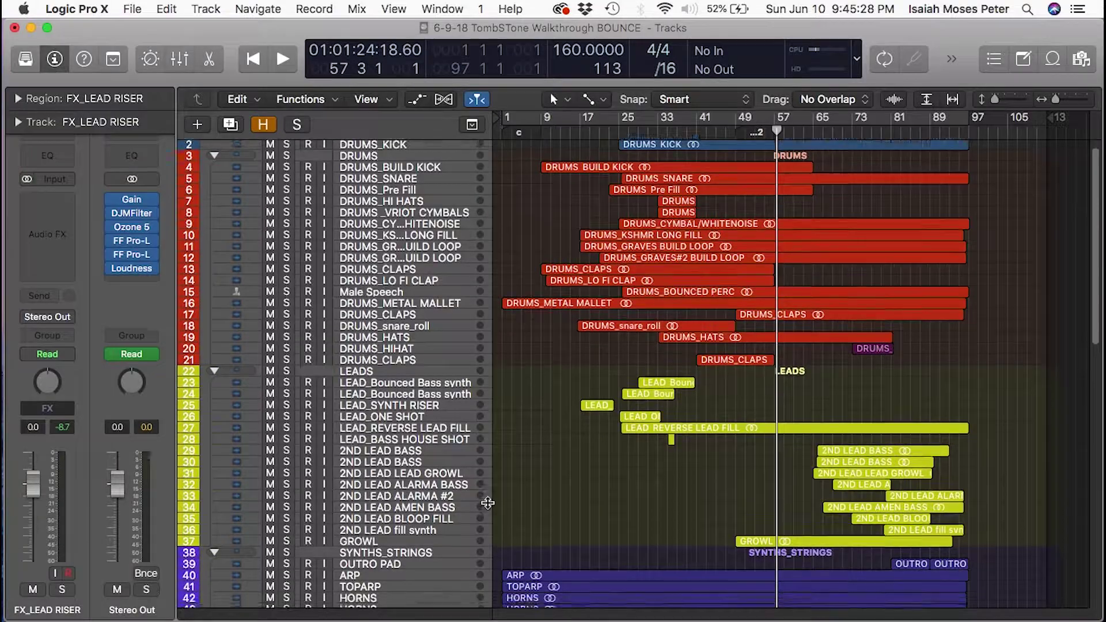
scroll(488, 502, "down", 2)
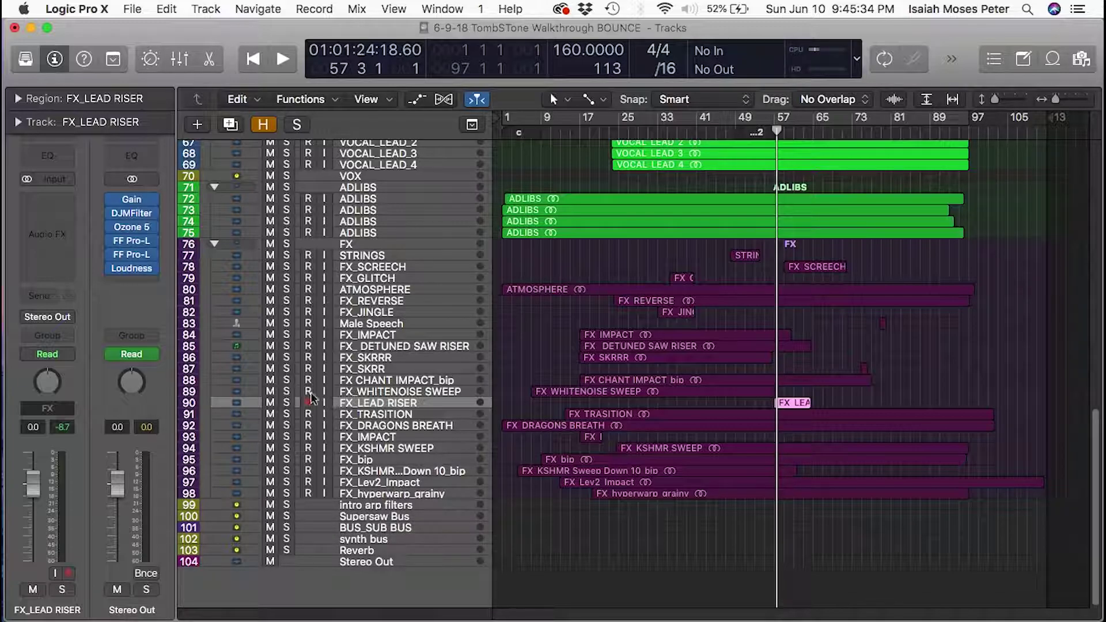
left_click(288, 404)
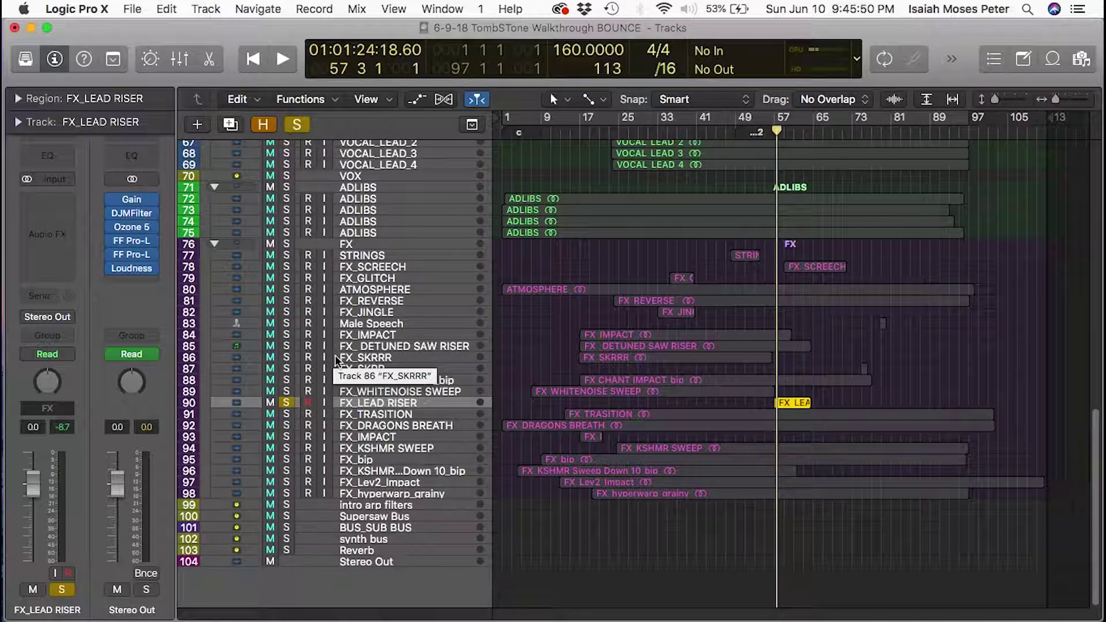
key("space")
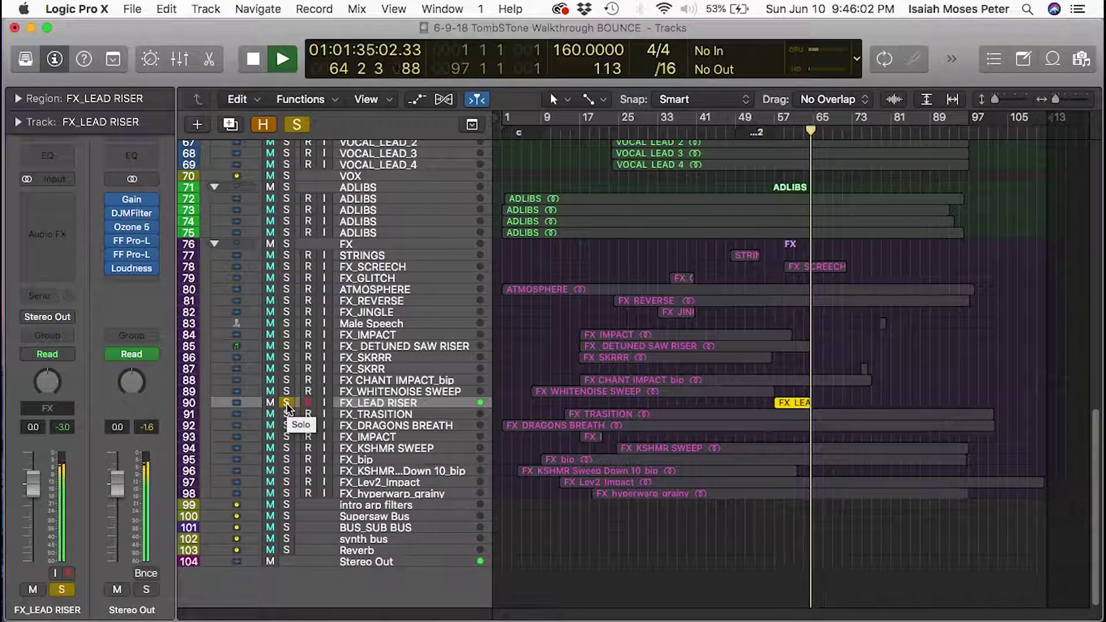
key("space")
left_click(286, 403)
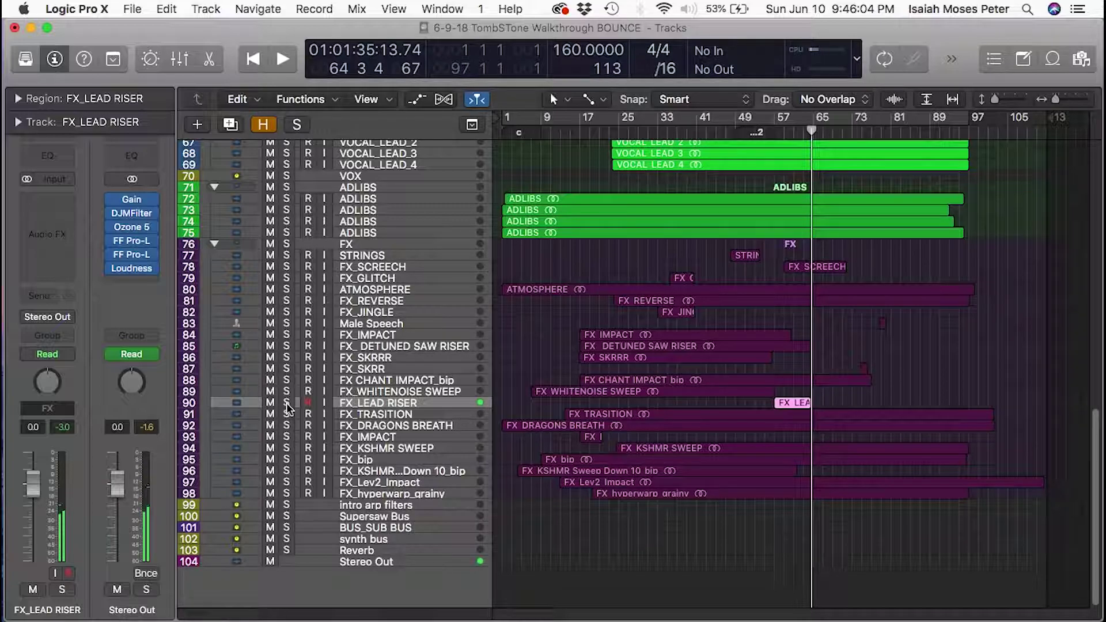
Adjust the vertical zoom so the track rows are slightly taller
key("super+Down")
key("super+Down")
key("super+Down")
key("super+Down")
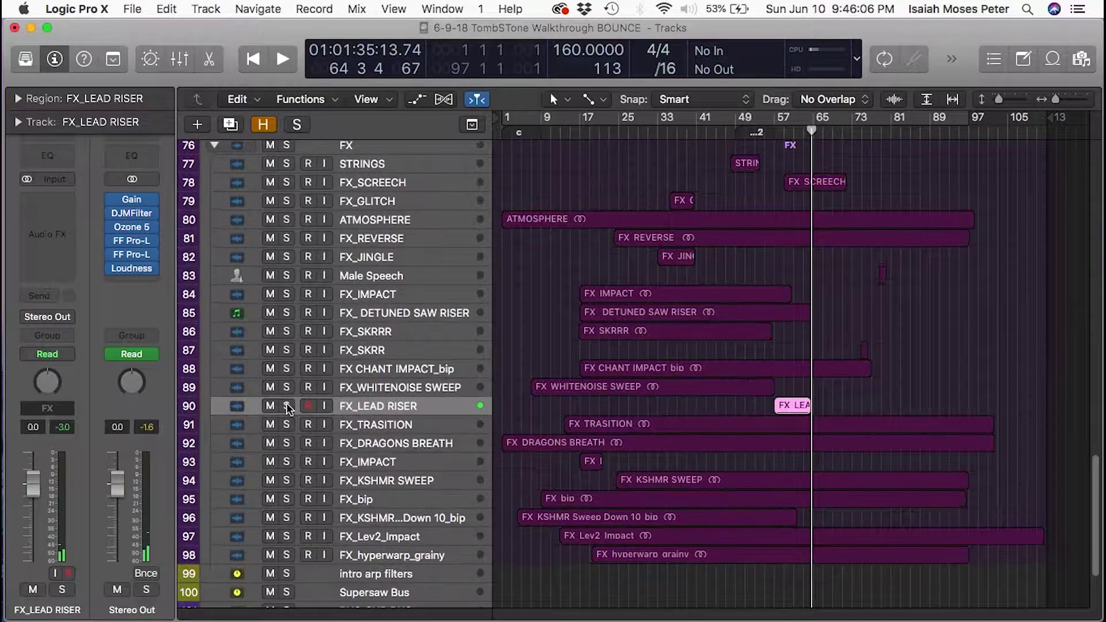
key("super+Up")
key("super+Up")
key("super+Up")
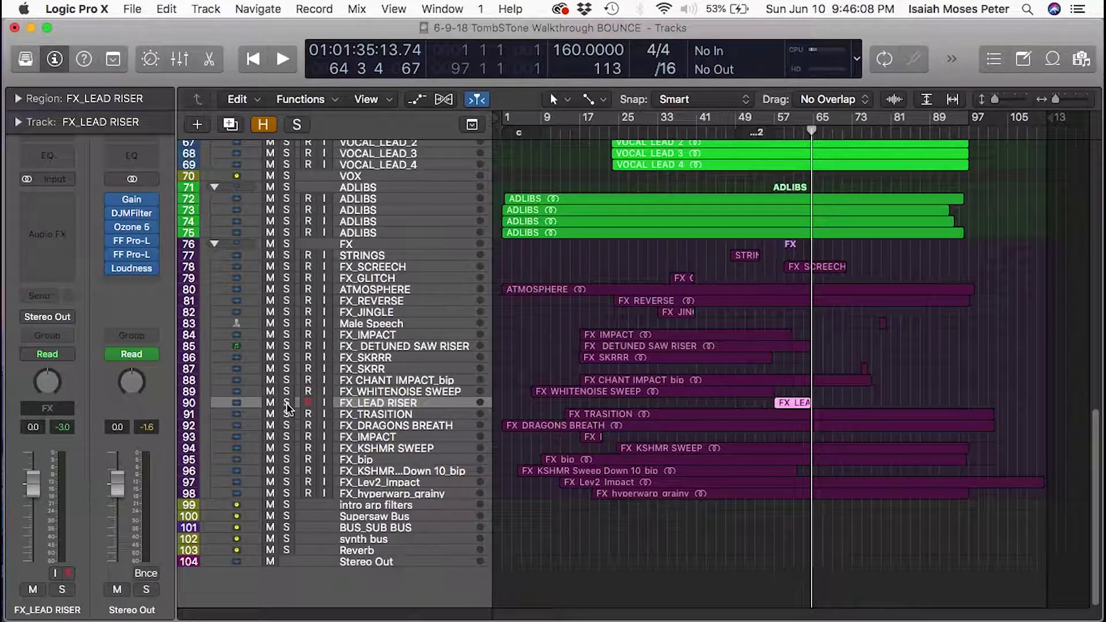
key("super+Down")
key("super+Down")
Examine which drum, lead, synth, vocal, ADLIBS and FX regions lead up to the playhead at bar 64
scroll(486, 479, "up", 20)
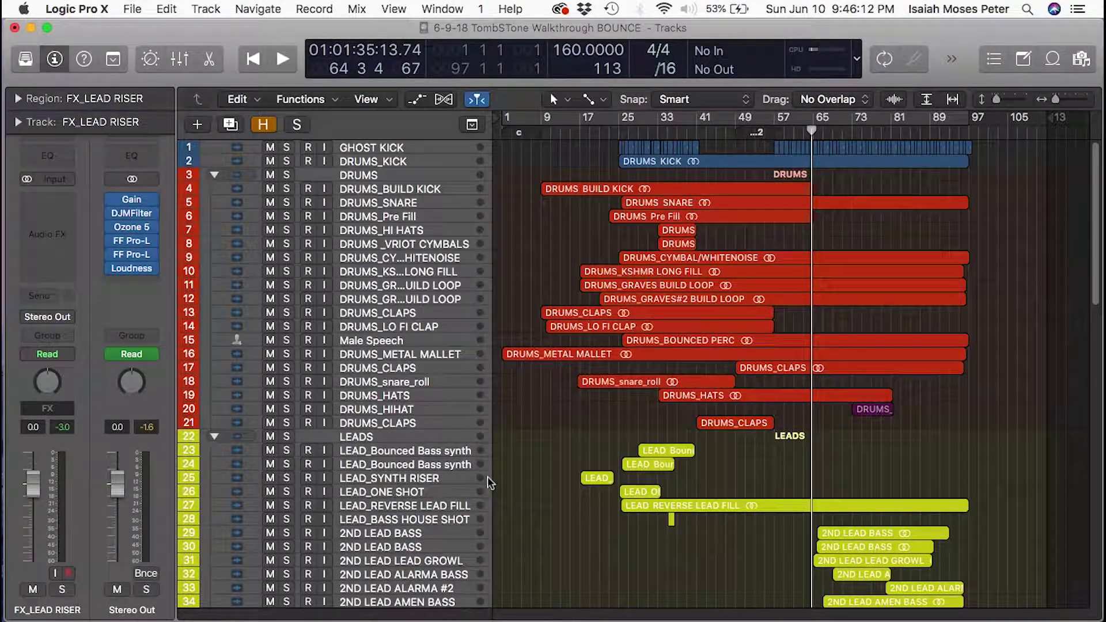
scroll(487, 482, "down", 10)
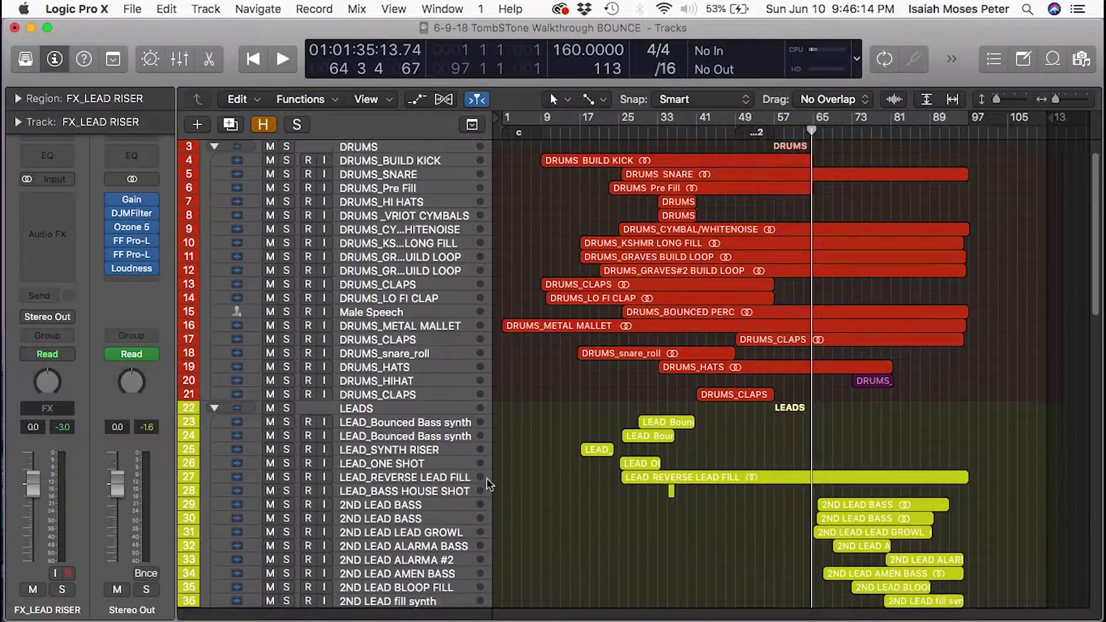
scroll(488, 485, "down", 11)
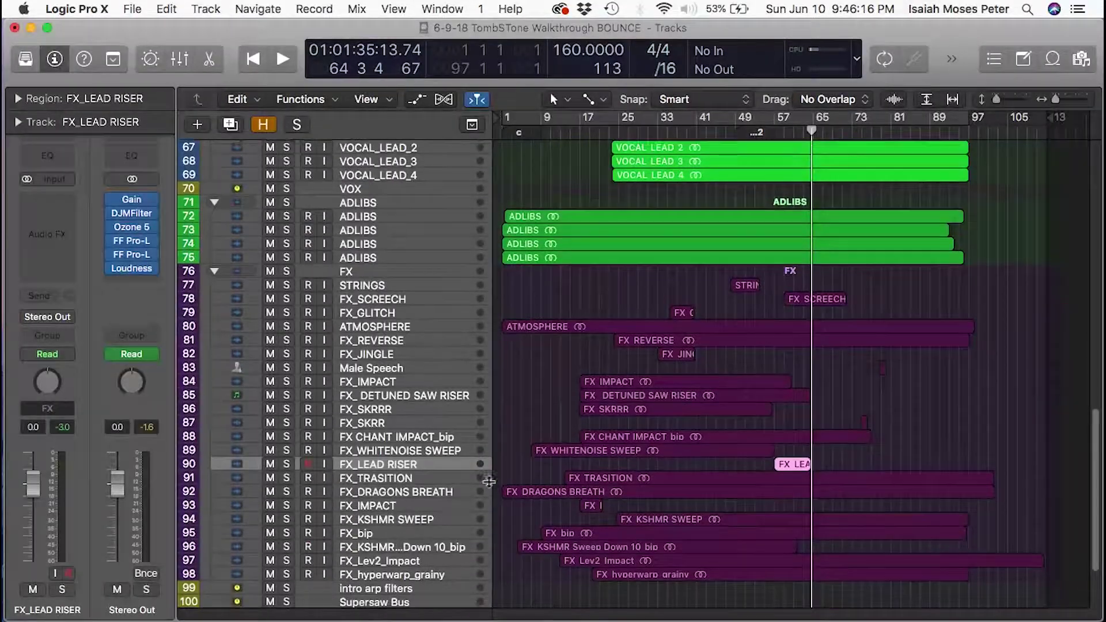
scroll(525, 489, "up", 5)
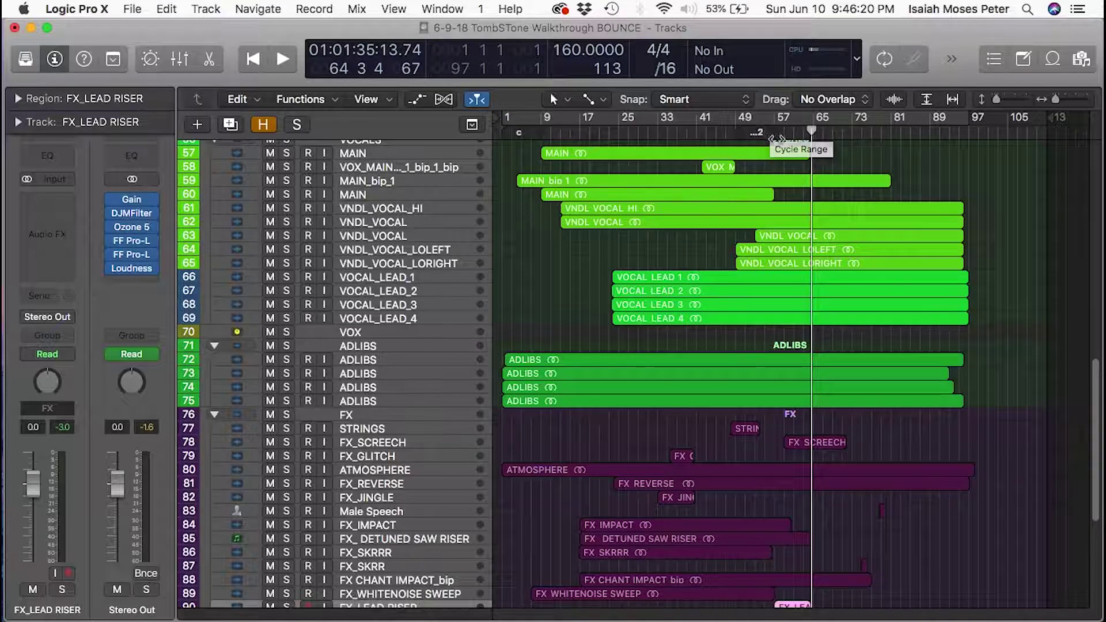
scroll(779, 147, "down", 5)
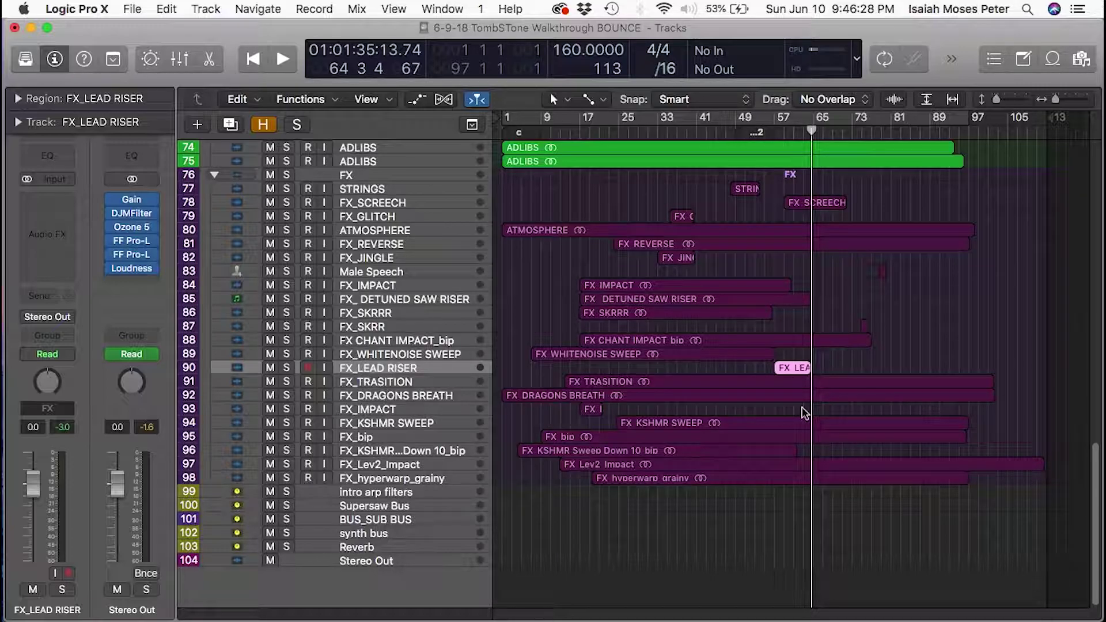
scroll(805, 414, "up", 20)
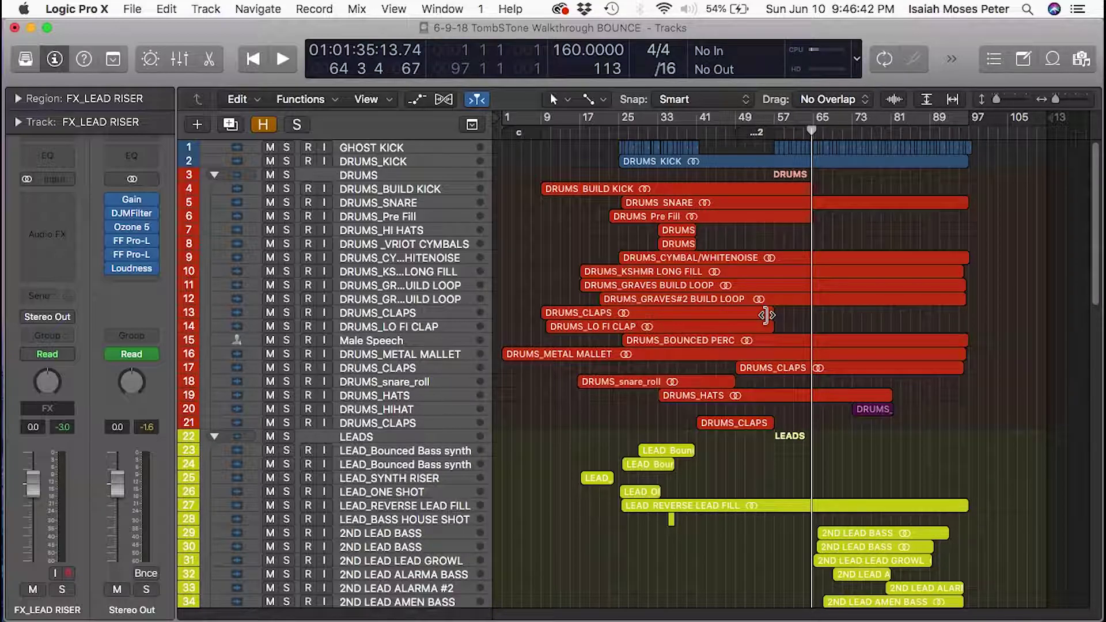
scroll(762, 300, "down", 15)
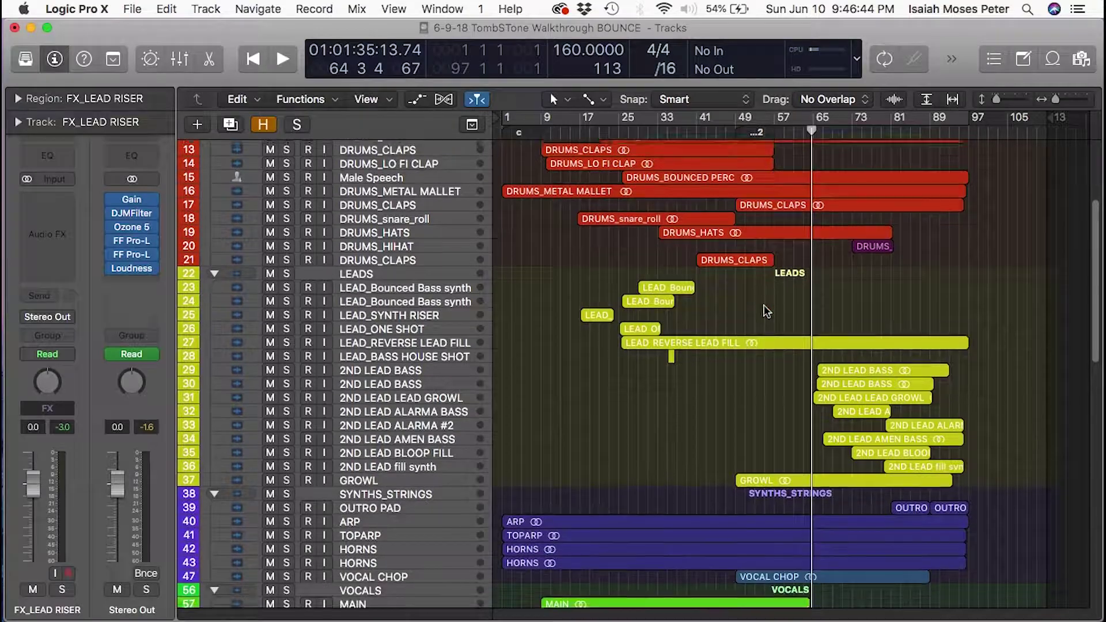
scroll(766, 304, "down", 12)
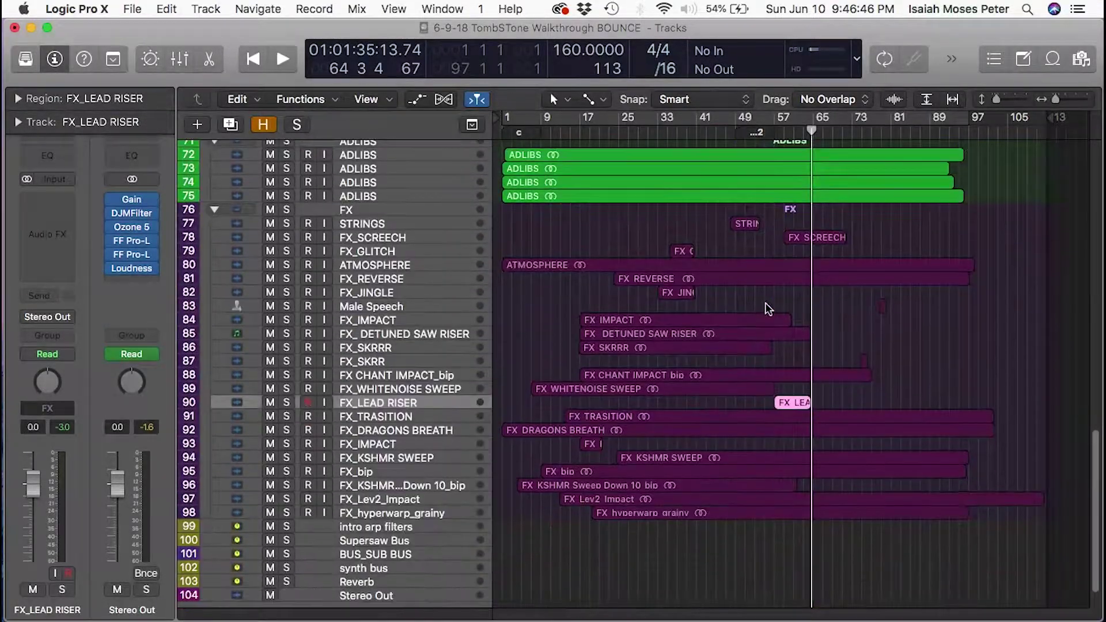
scroll(787, 246, "up", 20)
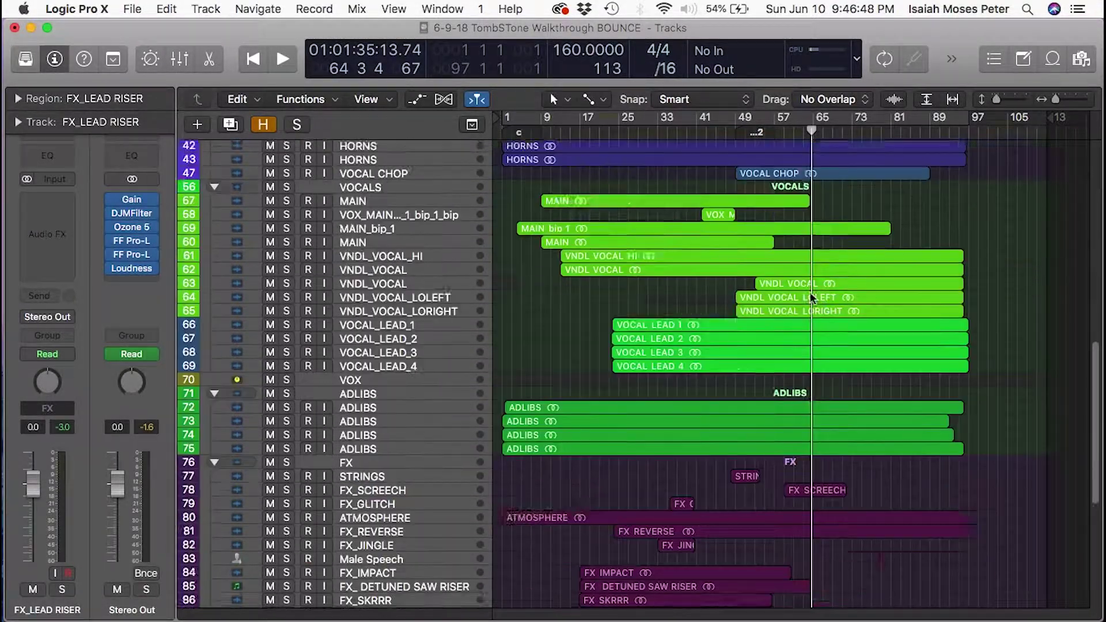
Move the playhead back to bar 57 and review the drum, lead, synth, vocal and FX layers of that section with shorter track rows
left_click_drag(801, 129, 775, 132)
scroll(776, 145, "down", 8)
scroll(784, 154, "up", 8)
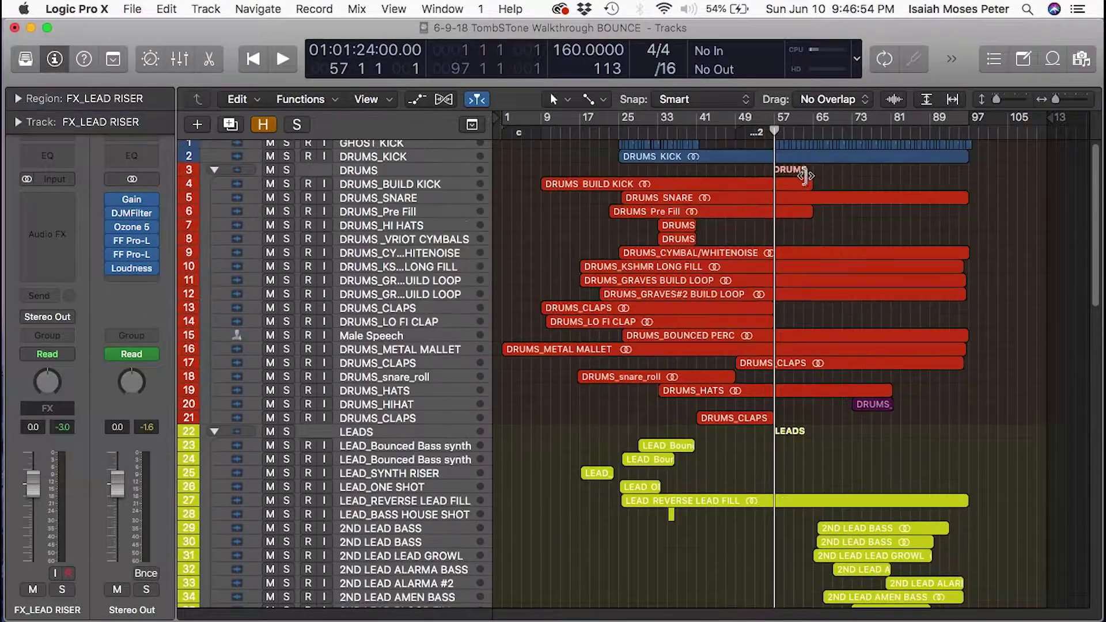
scroll(760, 287, "down", 10)
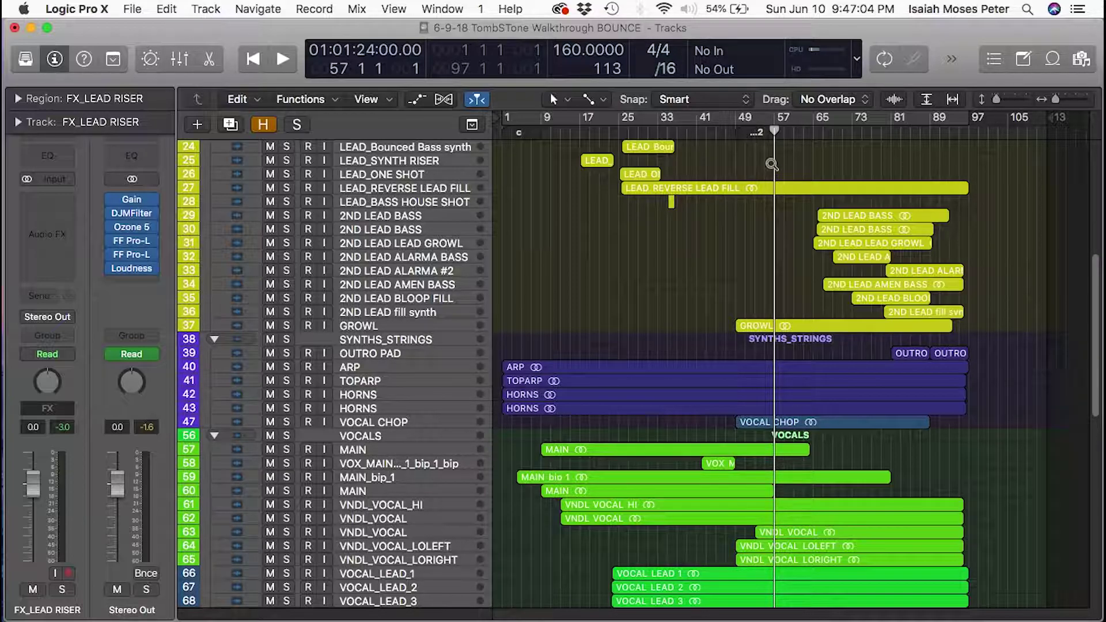
scroll(770, 161, "down", 10)
key("super+Up")
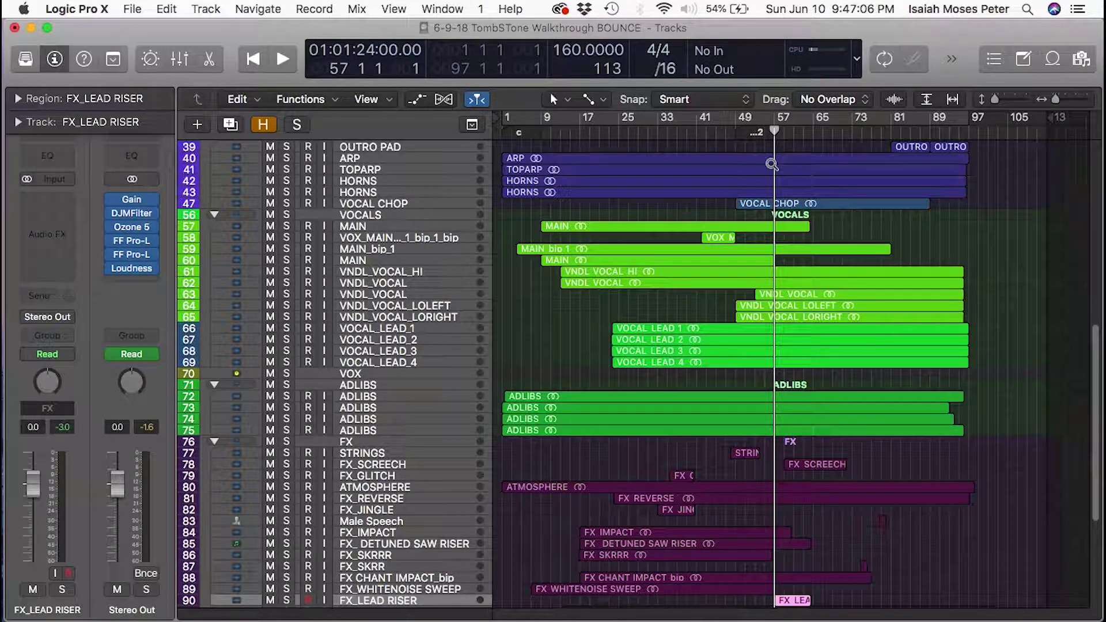
scroll(805, 189, "up", 15)
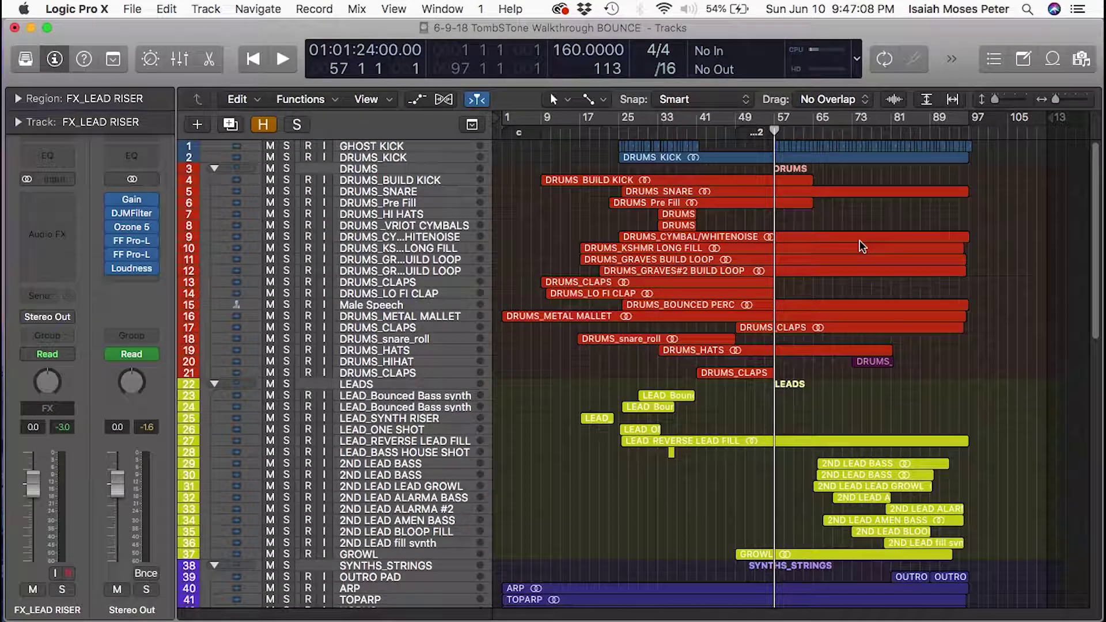
Mark bars 65 to 81 with a cycle range, review the tracks layered in that section, and turn cycling off
left_click_drag(814, 118, 890, 146)
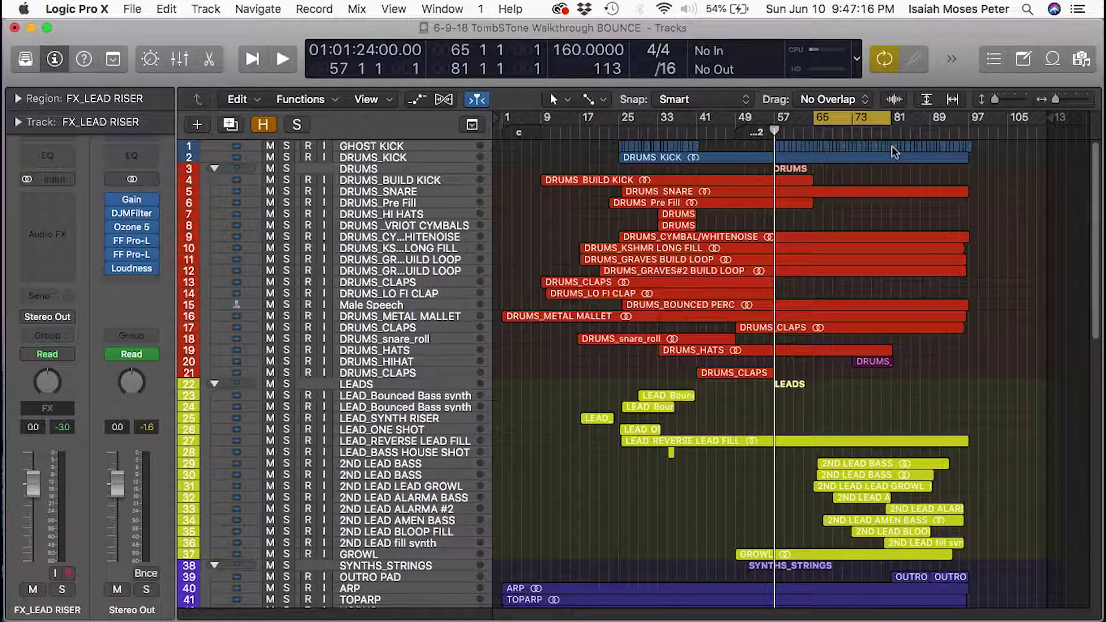
scroll(891, 146, "down", 10)
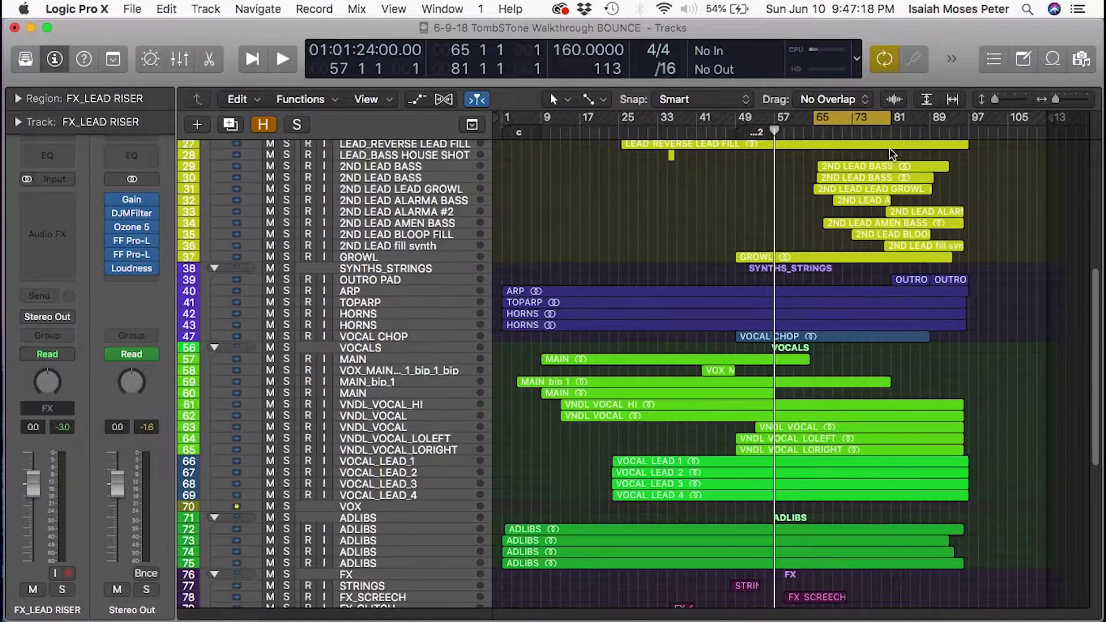
scroll(887, 150, "down", 12)
scroll(887, 160, "up", 20)
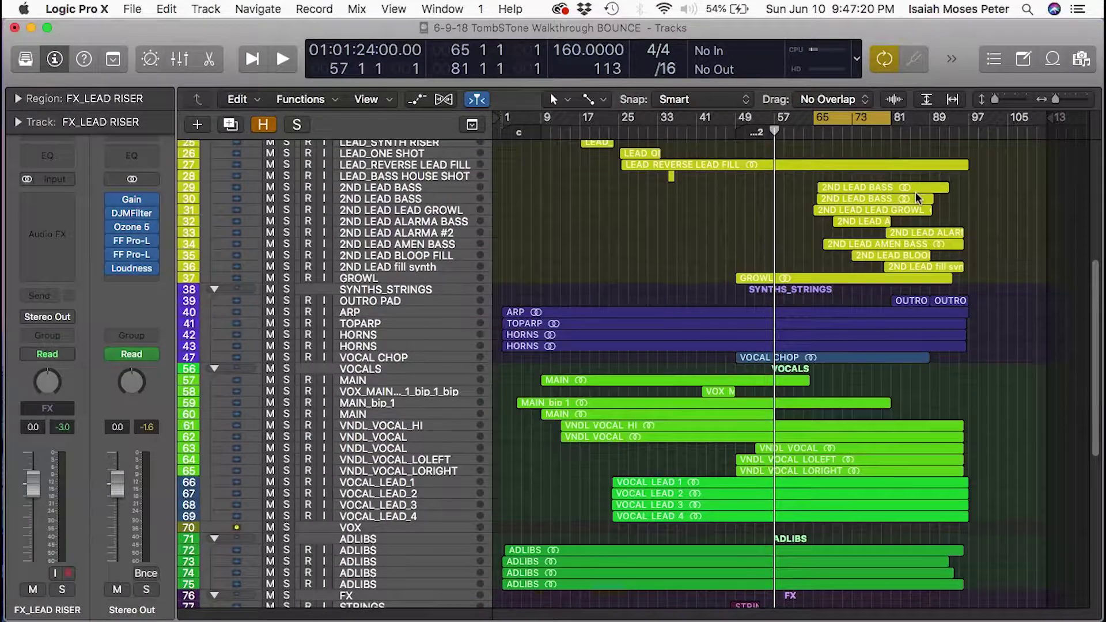
key("c")
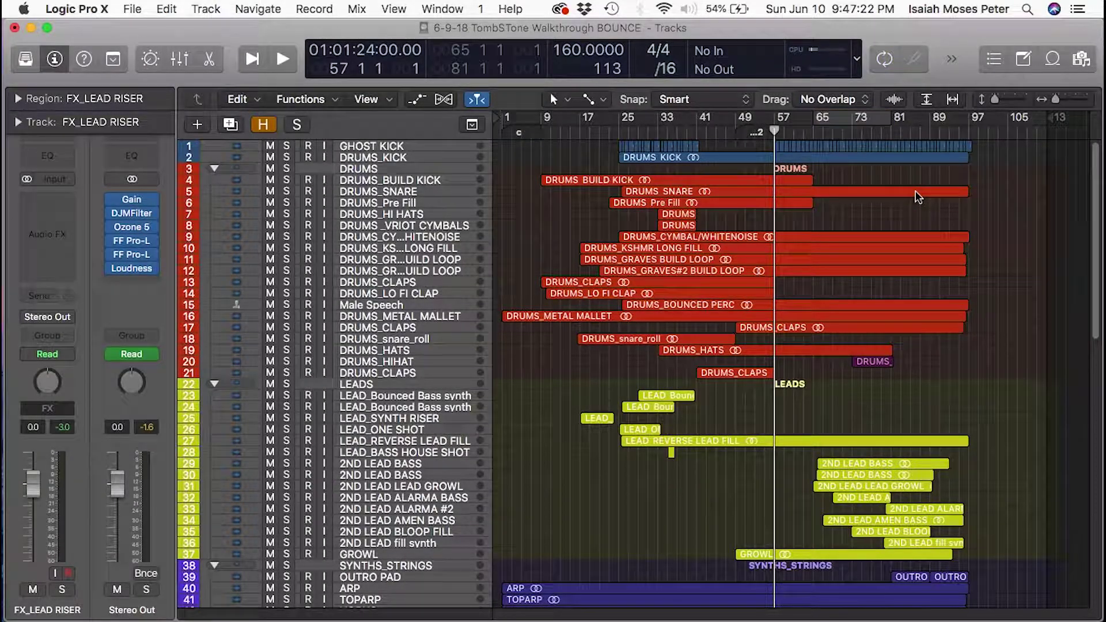
Play the arrangement from bar 57, turn on cycling for bars 65 to 81, and watch the 2ND LEAD tracks up close
key("space")
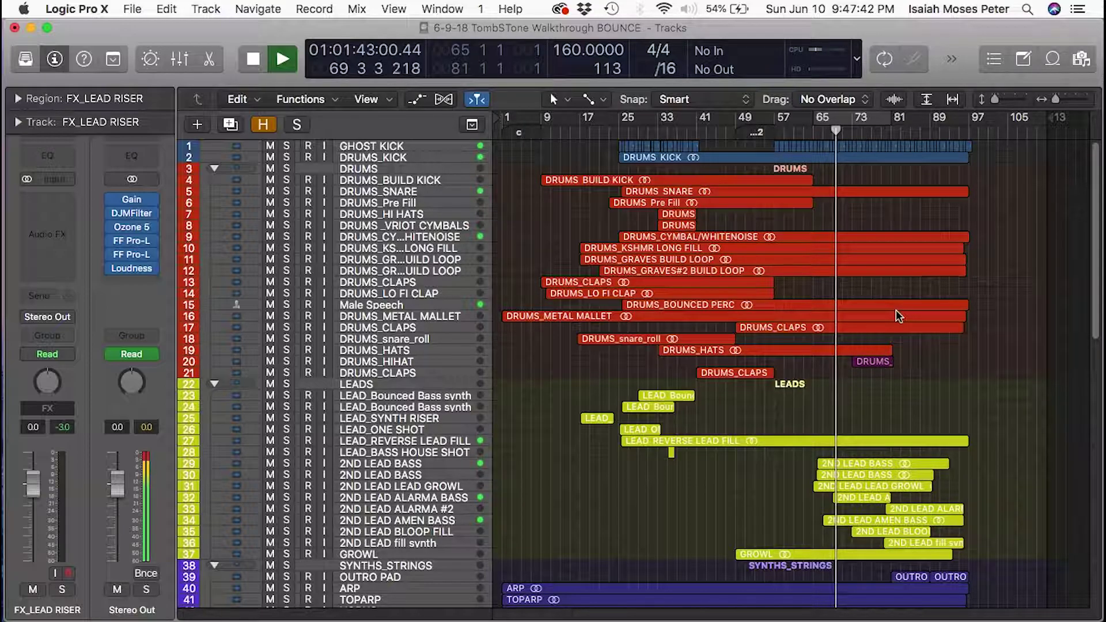
key("c")
left_click_drag(910, 578, 784, 419)
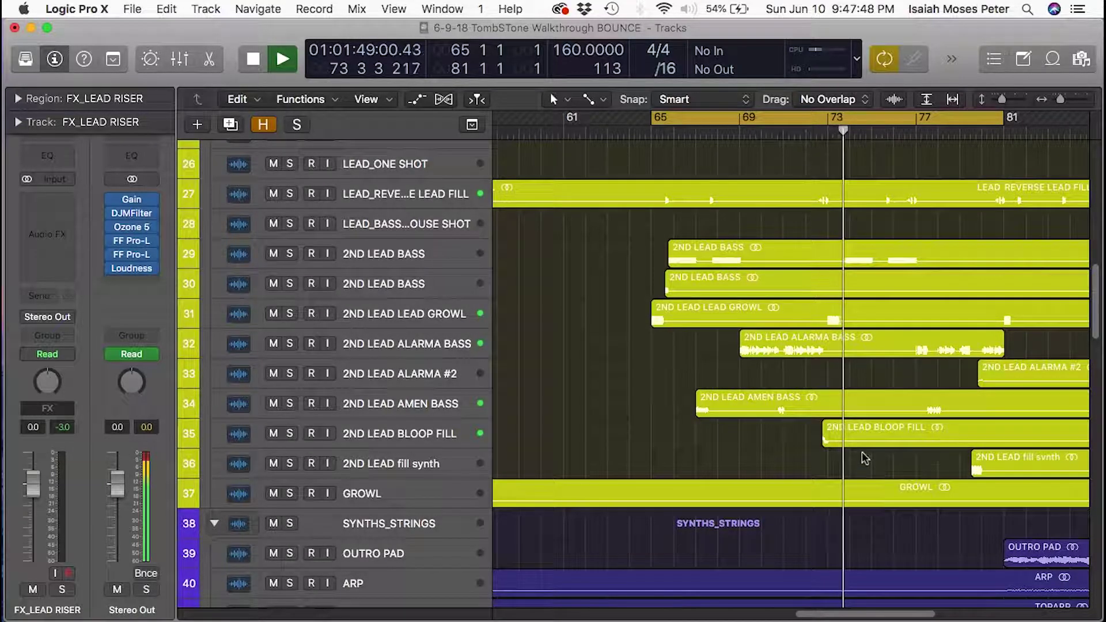
scroll(845, 397, "up", 5)
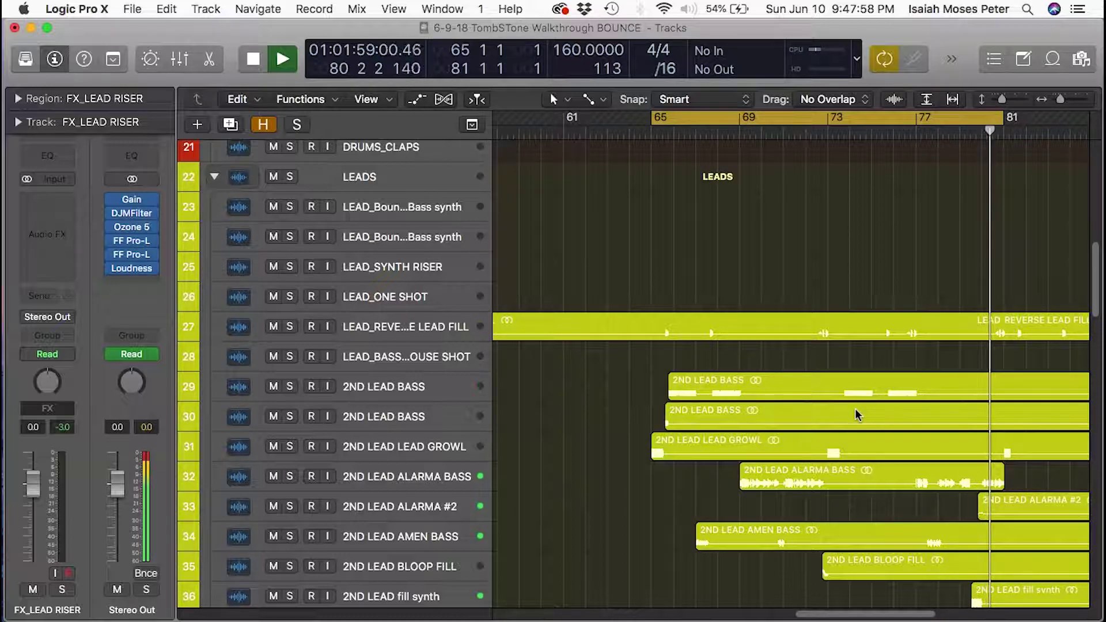
key("space")
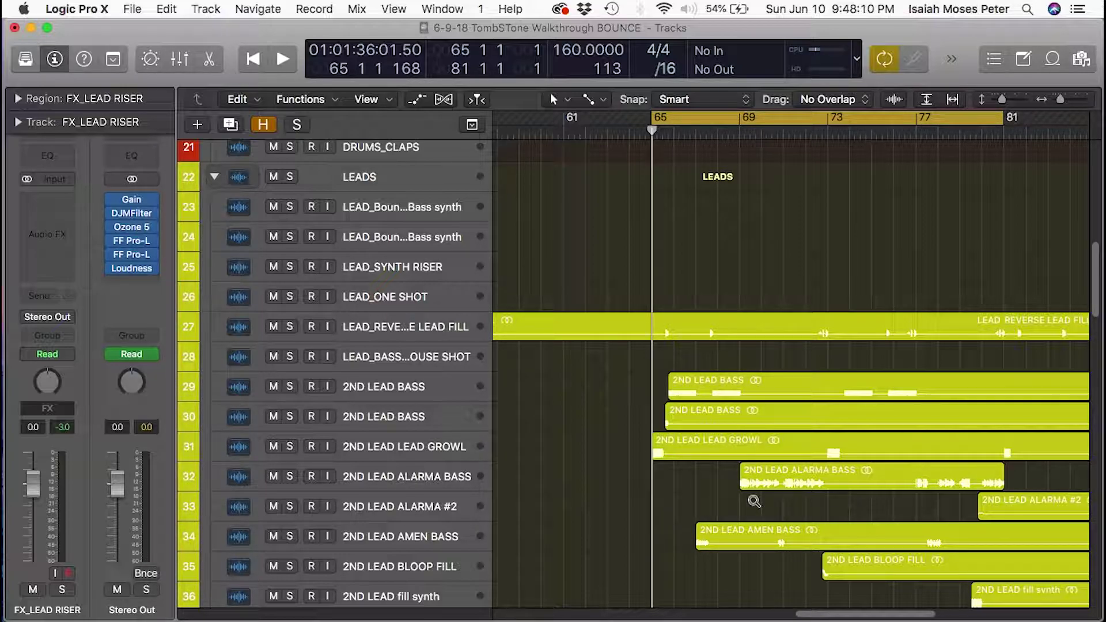
Examine how the lead, synth and vocal tracks are layered from bar 65 onward, focusing on the 2ND LEAD regions
scroll(754, 502, "down", 20)
scroll(777, 452, "up", 20)
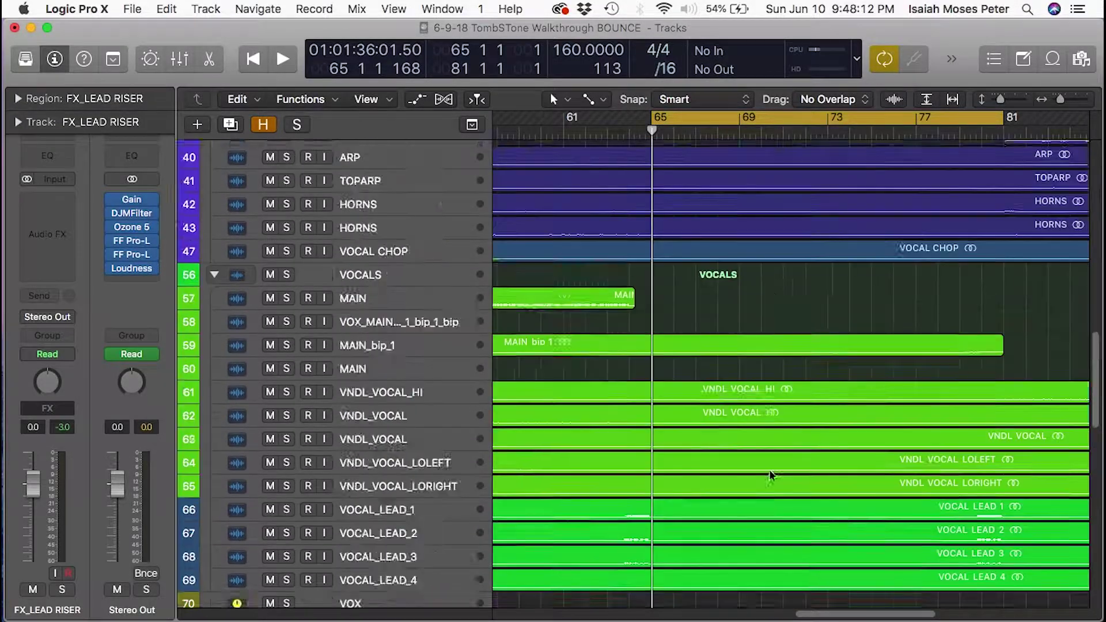
scroll(809, 499, "down", 15)
scroll(821, 438, "up", 3)
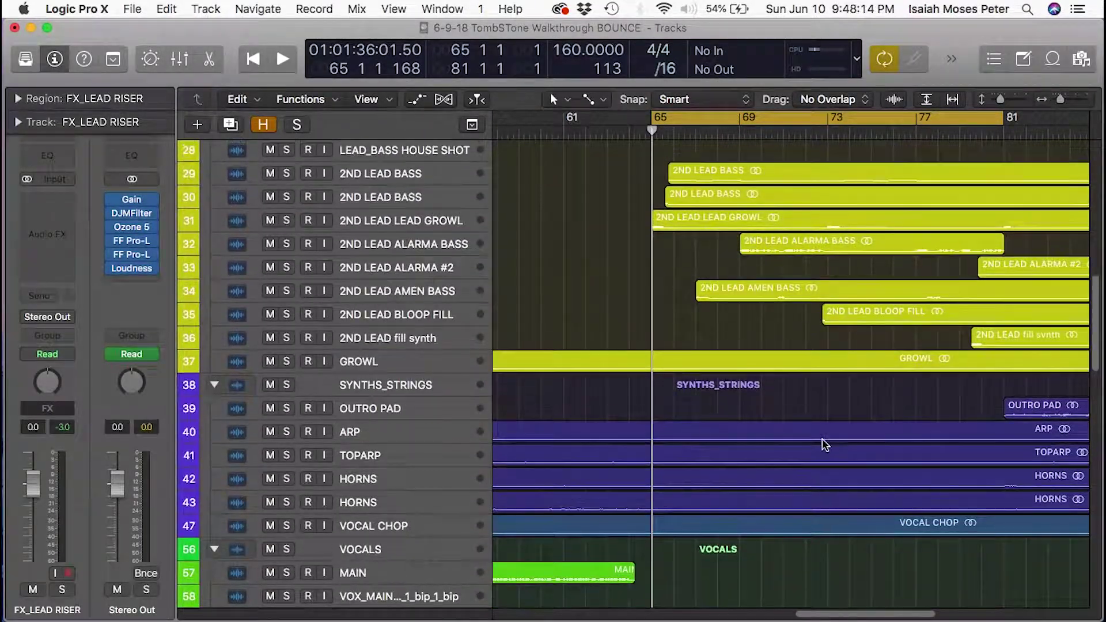
scroll(821, 438, "down", 5)
scroll(823, 438, "up", 5)
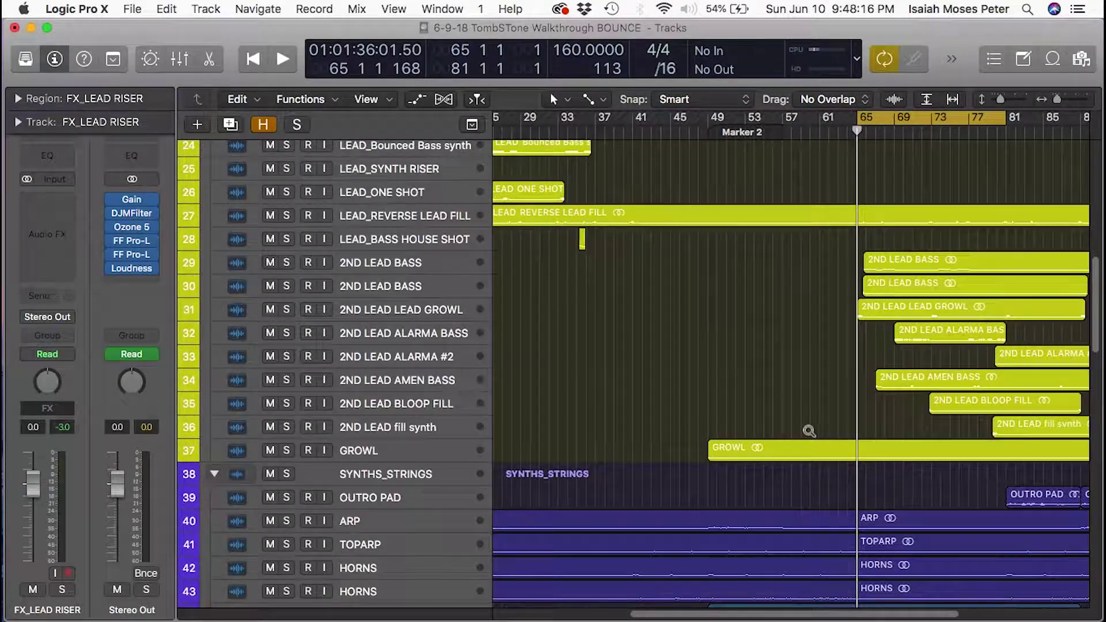
left_click_drag(832, 401, 1034, 191)
scroll(859, 335, "down", 3)
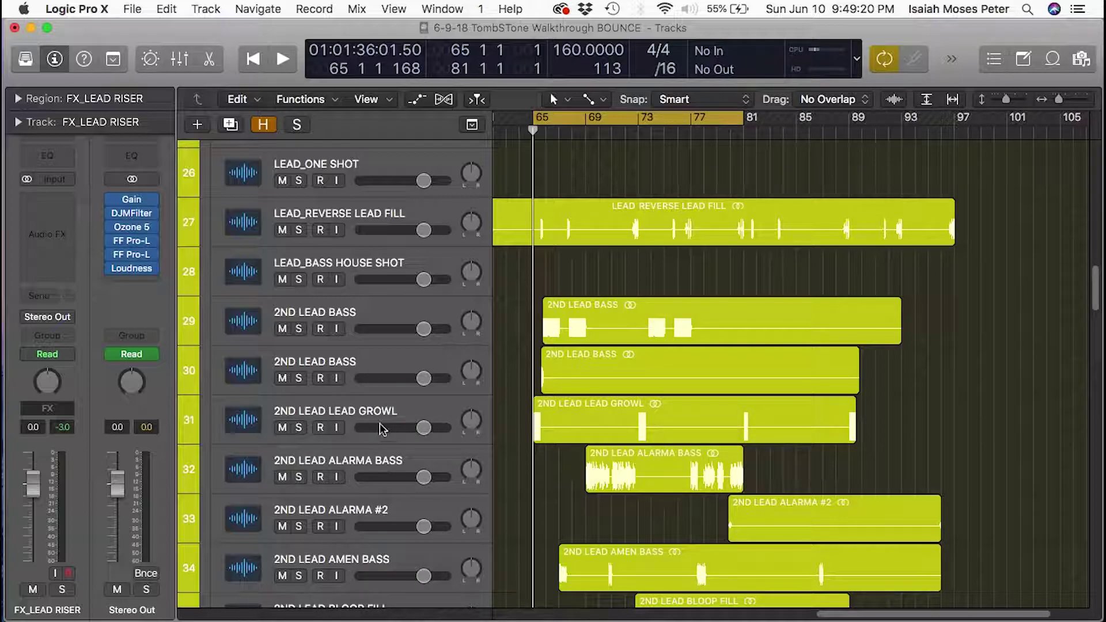
Solo the 2ND LEAD LEAD GROWL track and play its opening hit at bar 65
left_click(362, 413)
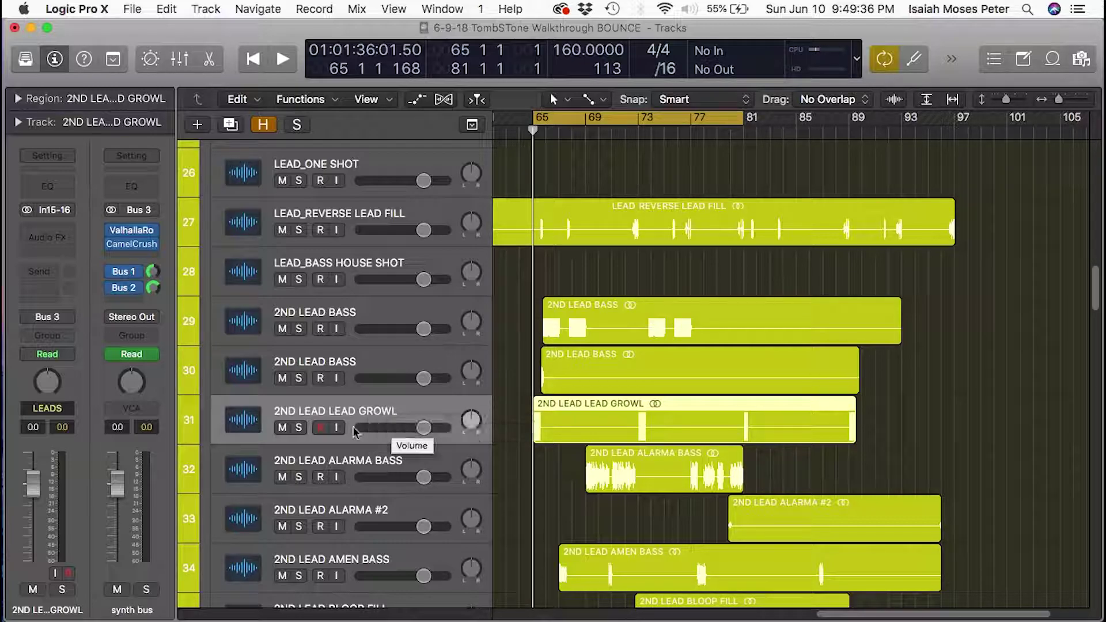
left_click(298, 428)
key("z")
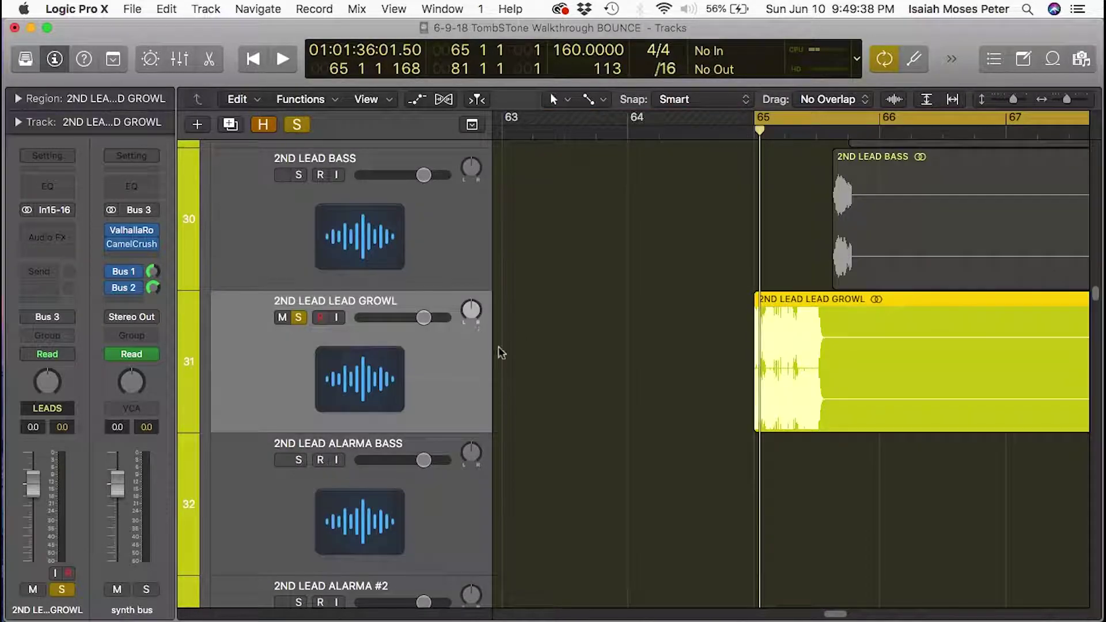
key("space")
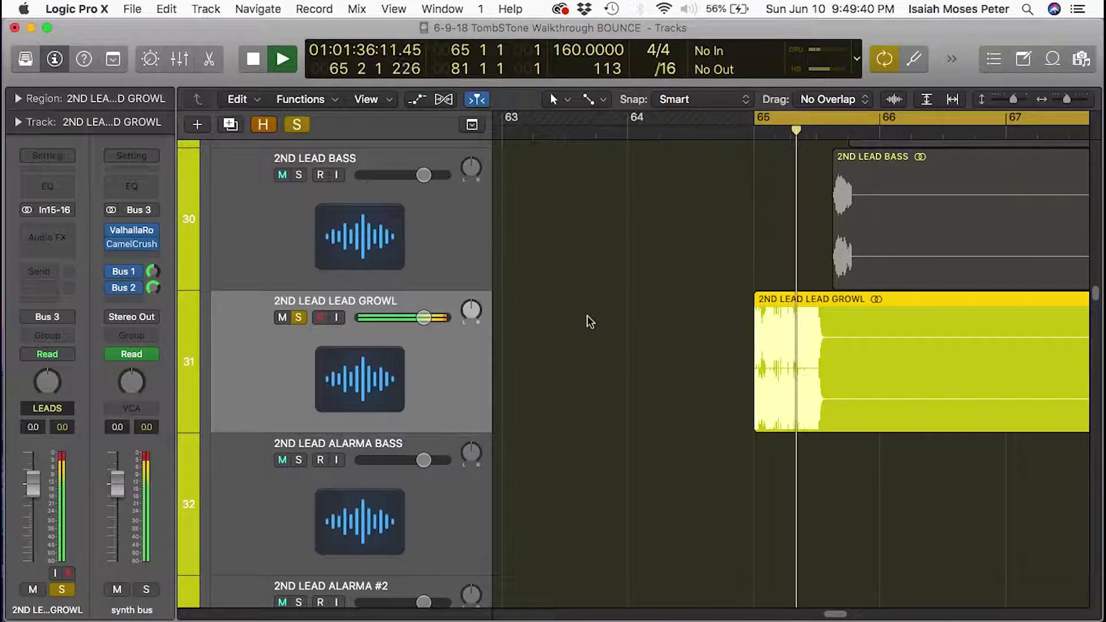
key("space")
Replay the soloed growl from bar 65 several times and place the playhead on beat 3 of bar 65
left_click_drag(824, 130, 755, 143)
key("space")
key("space")
left_click(743, 139)
key("space")
key("space")
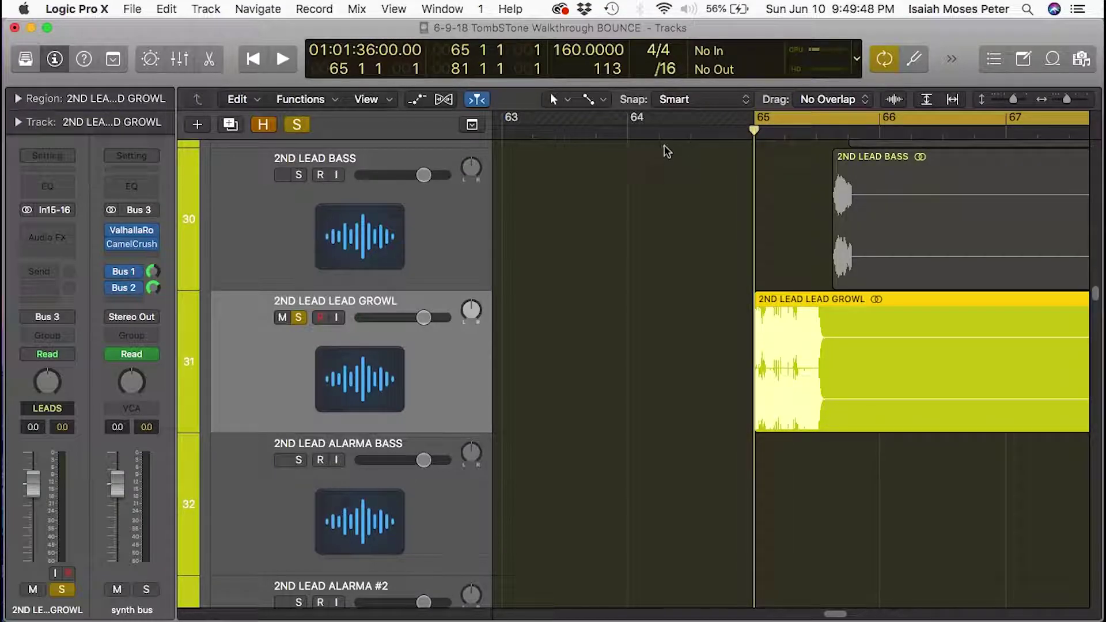
key("space")
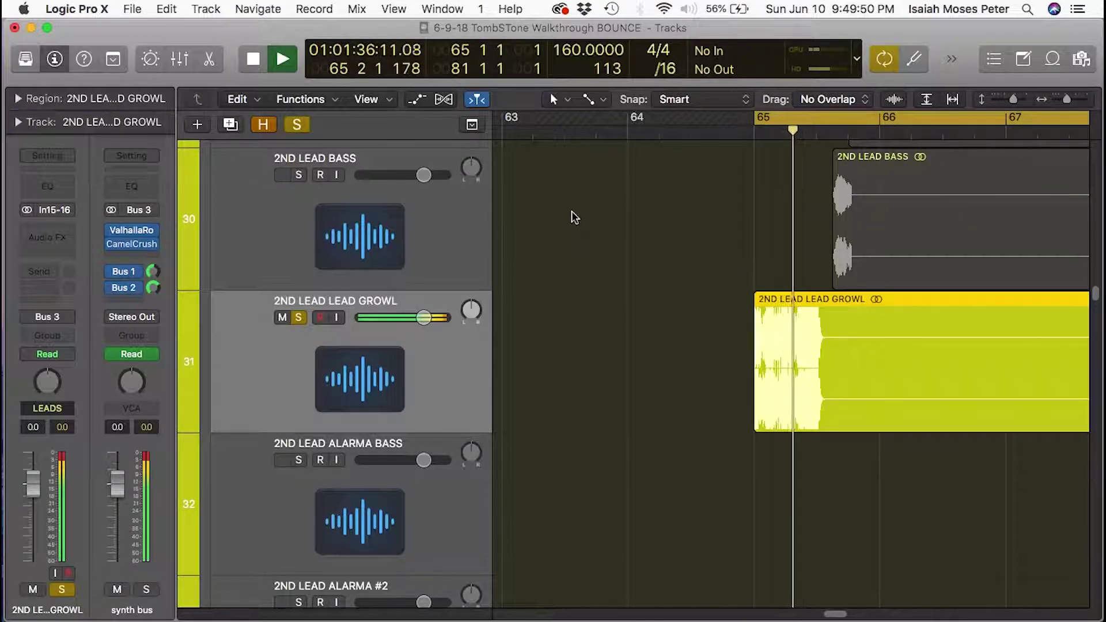
key("space")
mouse_move(822, 132)
left_mouse_down()
mouse_move(732, 132)
mouse_move(839, 136)
mouse_move(817, 136)
left_mouse_up()
Examine which lead, synth, vocal and drum tracks surround the soloed growl at bar 65, using different track heights
scroll(743, 211, "up", 5)
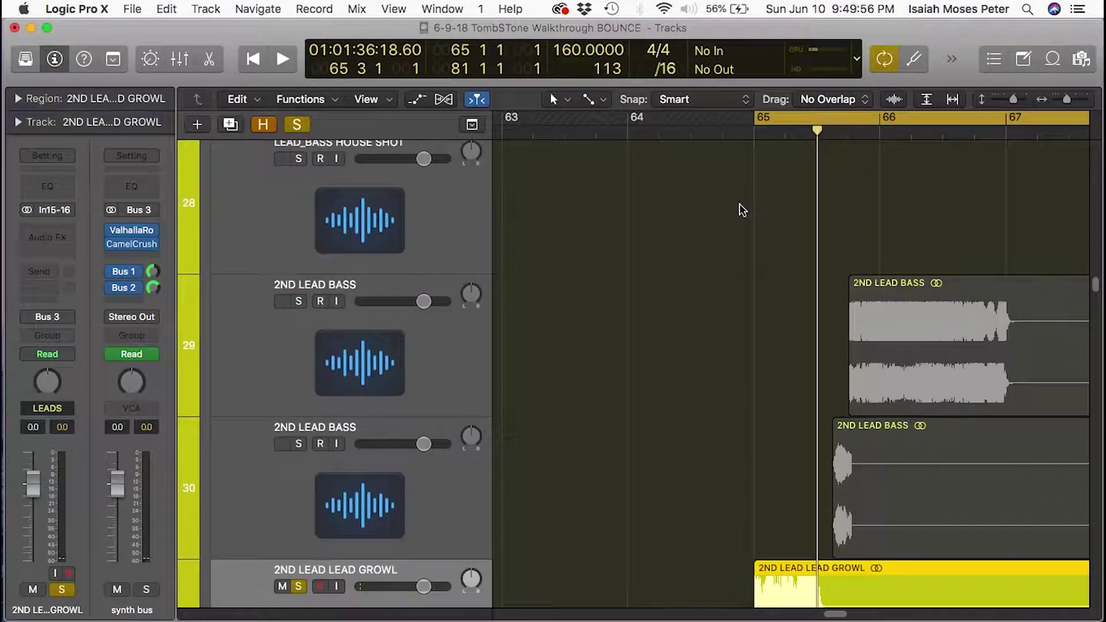
scroll(742, 211, "down", 5)
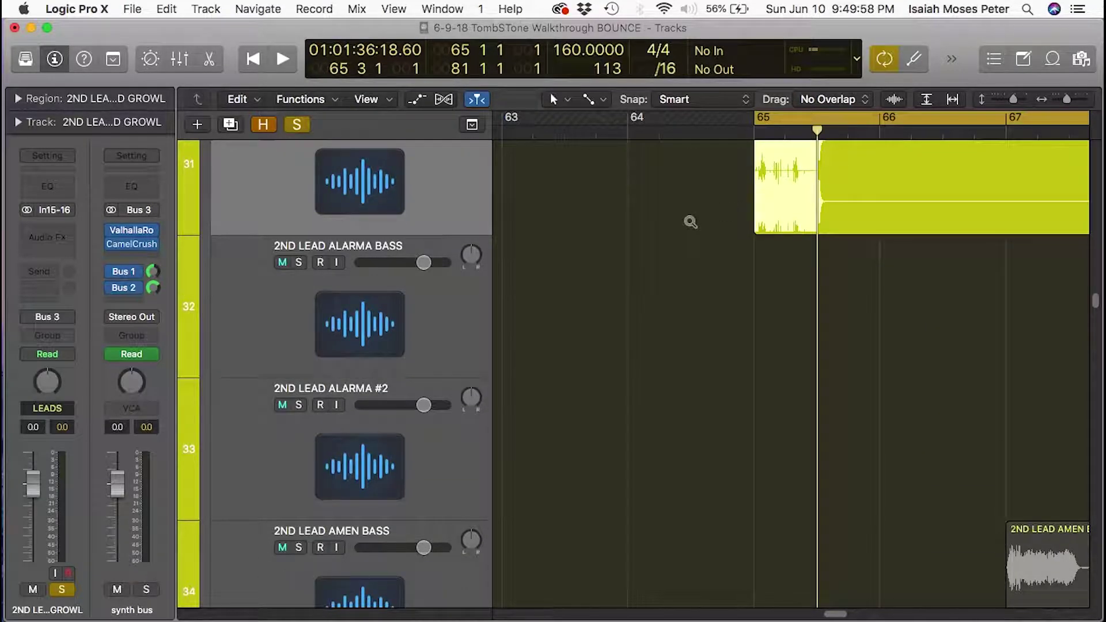
scroll(690, 222, "down", 5)
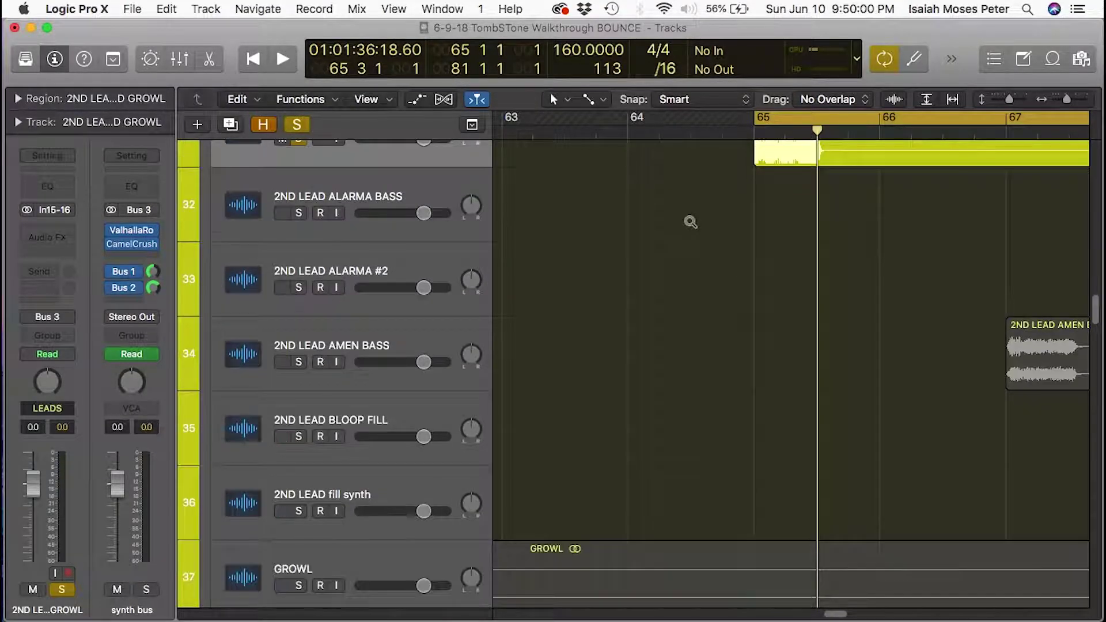
scroll(690, 221, "down", 10)
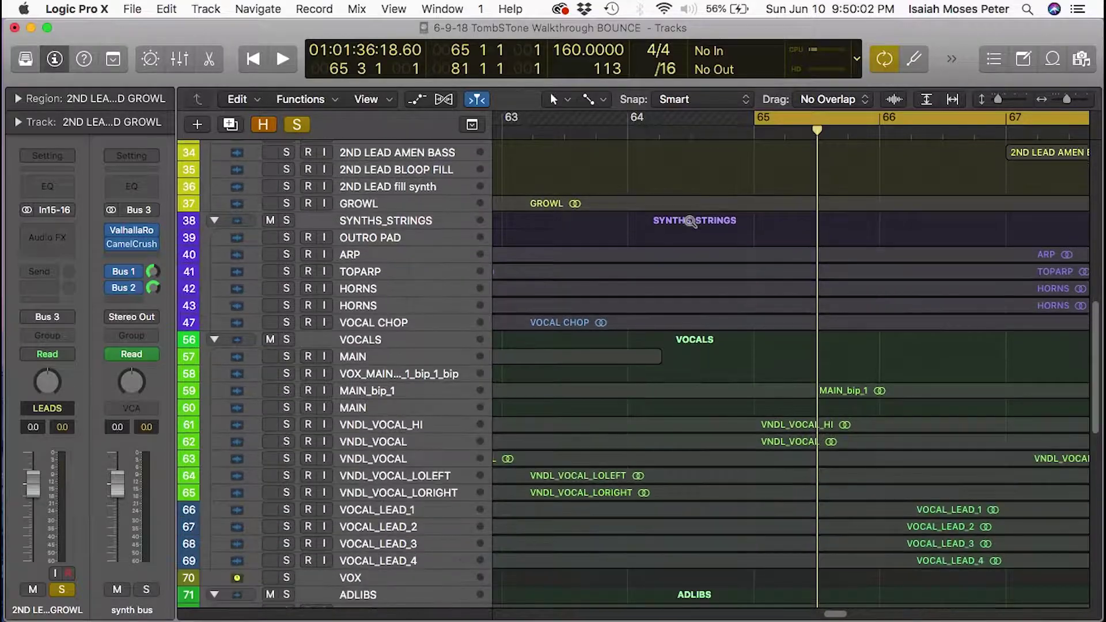
scroll(732, 211, "up", 15)
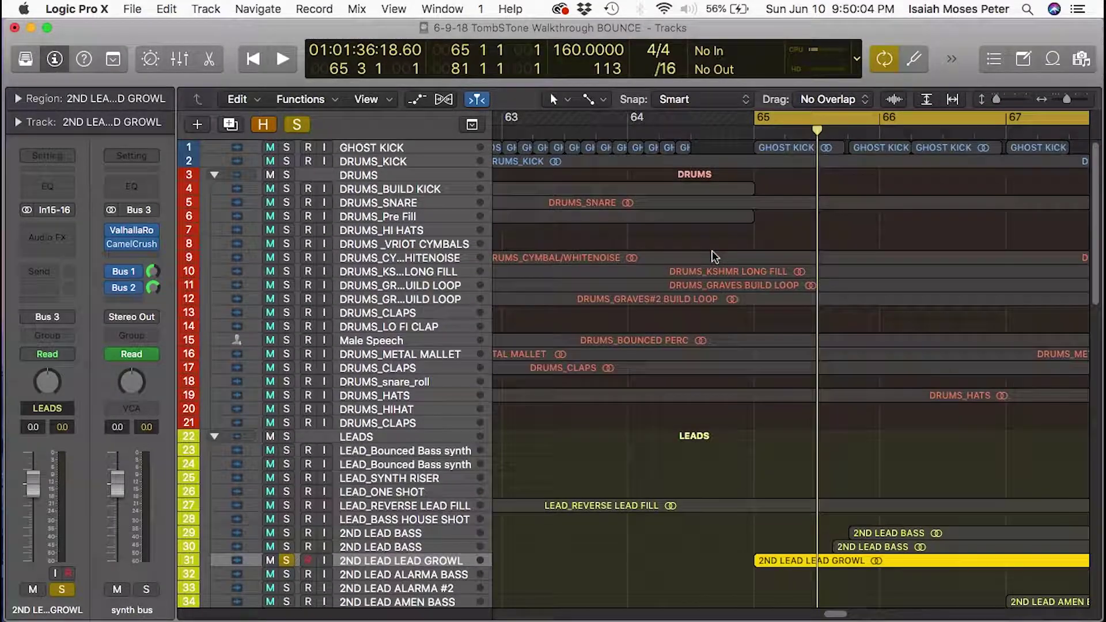
scroll(712, 258, "down", 3)
scroll(707, 265, "up", 4)
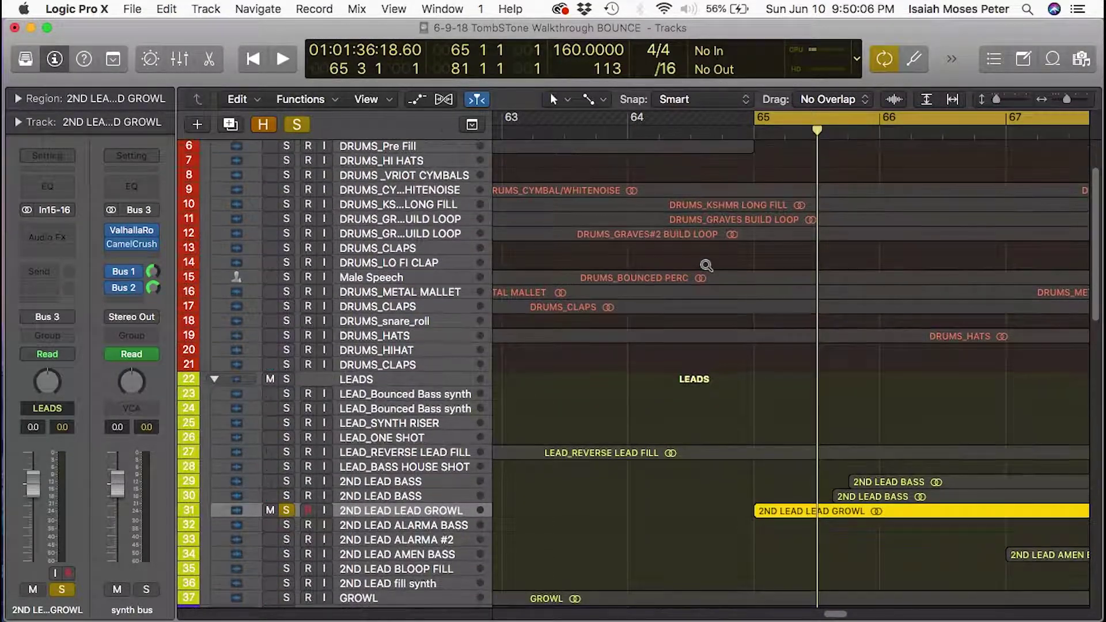
scroll(706, 265, "up", 8)
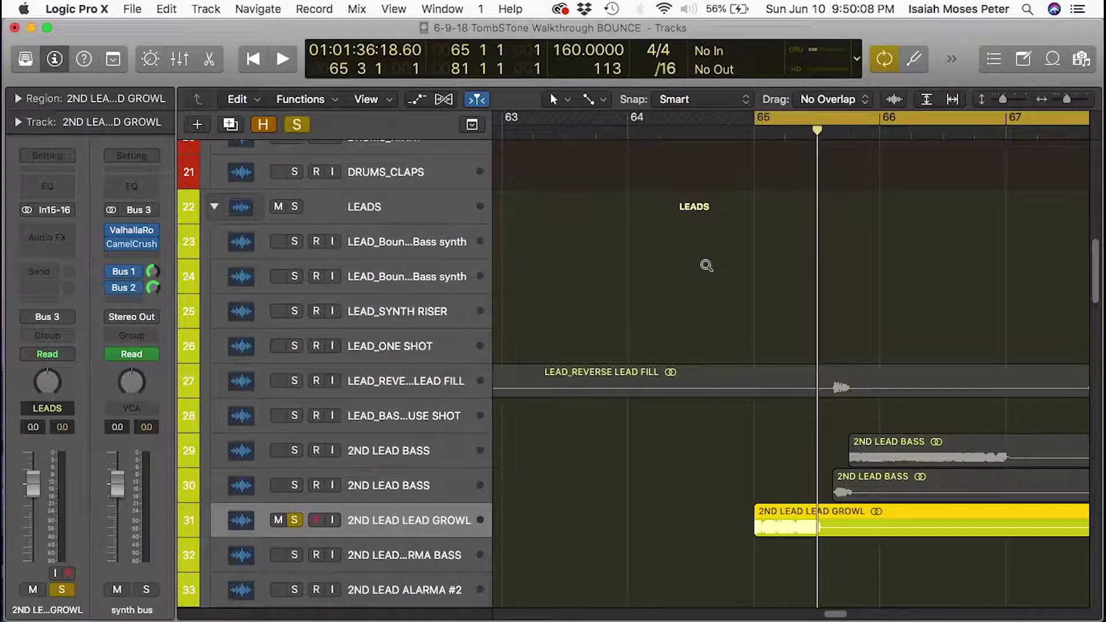
scroll(705, 265, "down", 3)
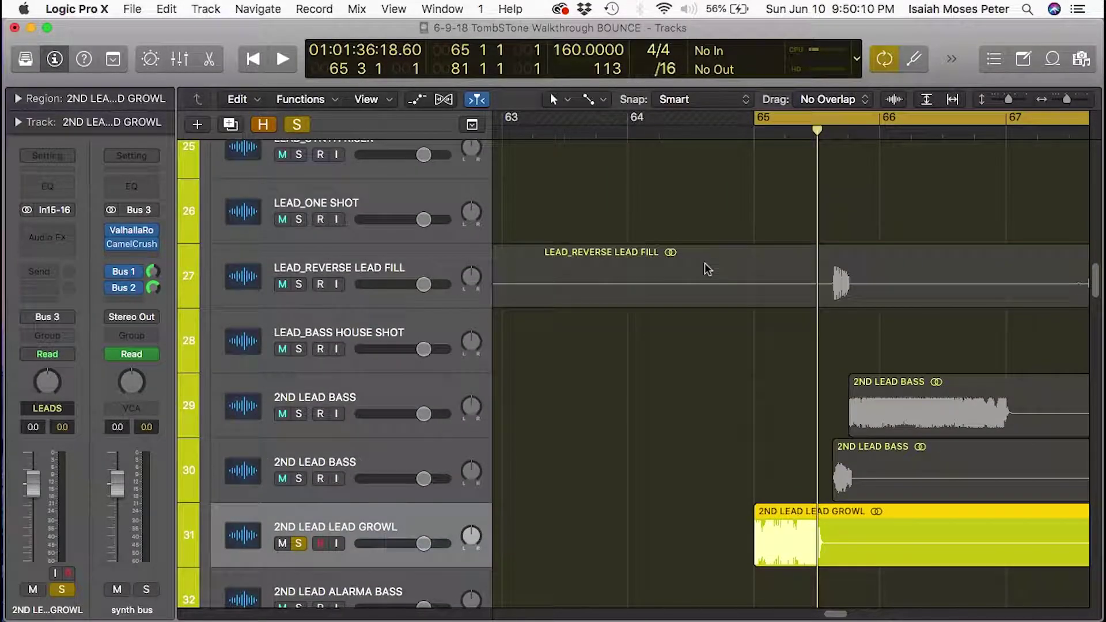
Inspect the drum track waveforms around bar 65 and return to the 2ND LEAD tracks
scroll(711, 277, "up", 4)
scroll(715, 284, "up", 15)
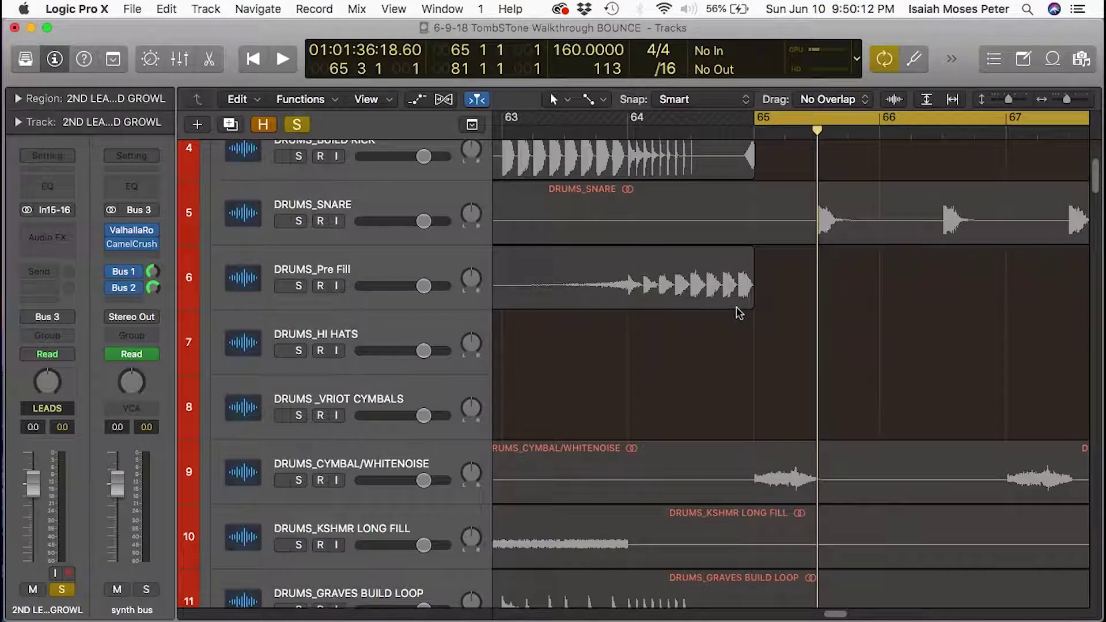
scroll(744, 322, "up", 5)
left_click(298, 439)
scroll(305, 449, "down", 8)
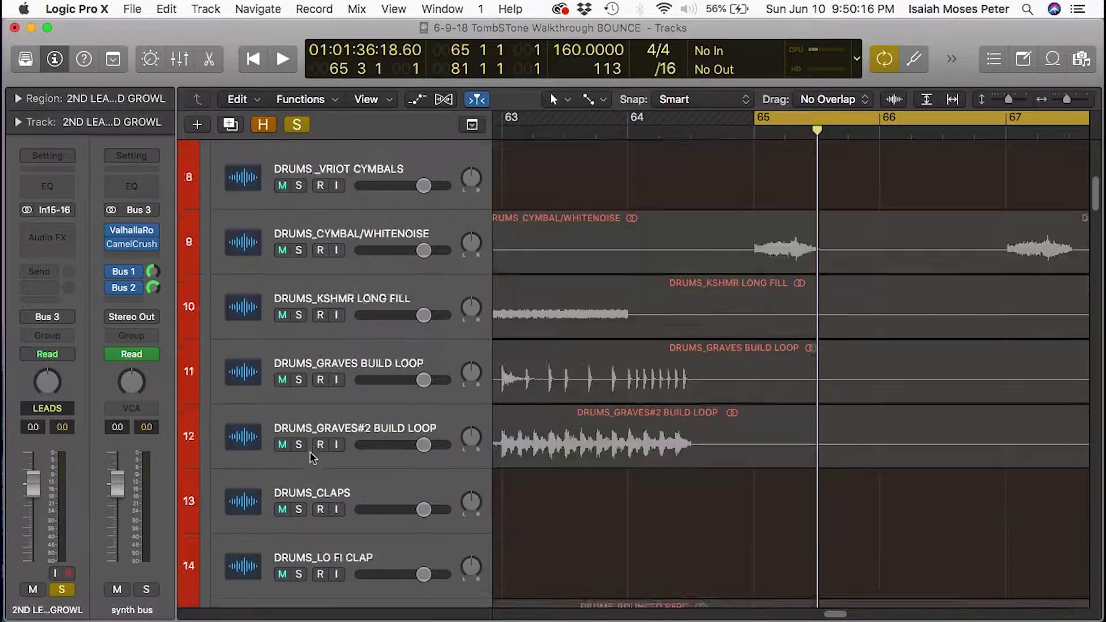
scroll(316, 455, "up", 2)
scroll(316, 455, "up", 5)
left_click(284, 246)
scroll(294, 254, "down", 15)
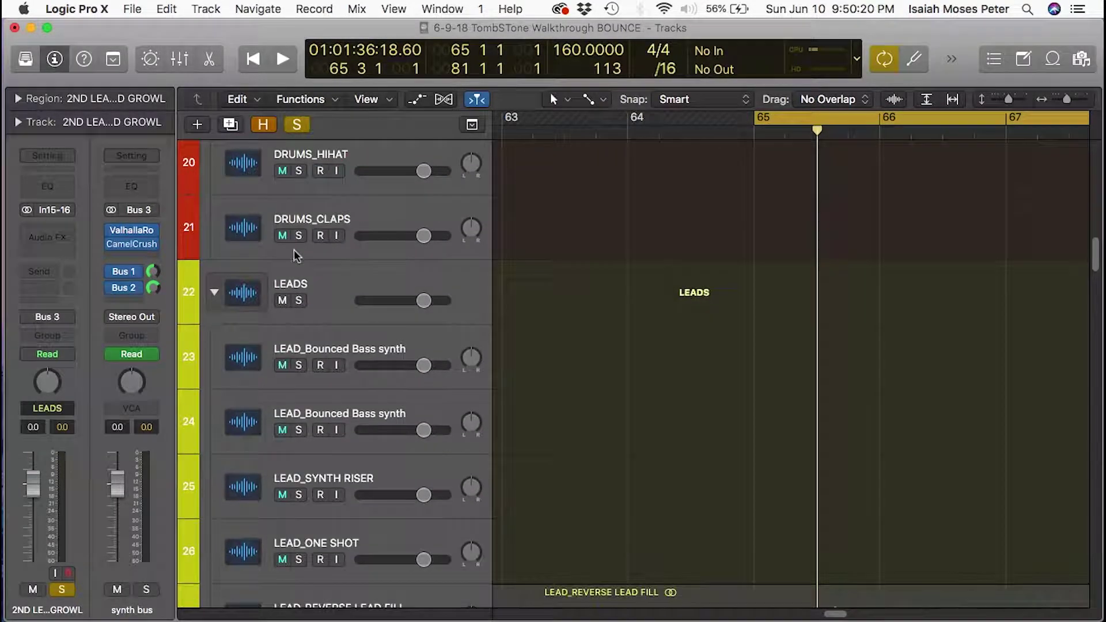
scroll(295, 256, "down", 6)
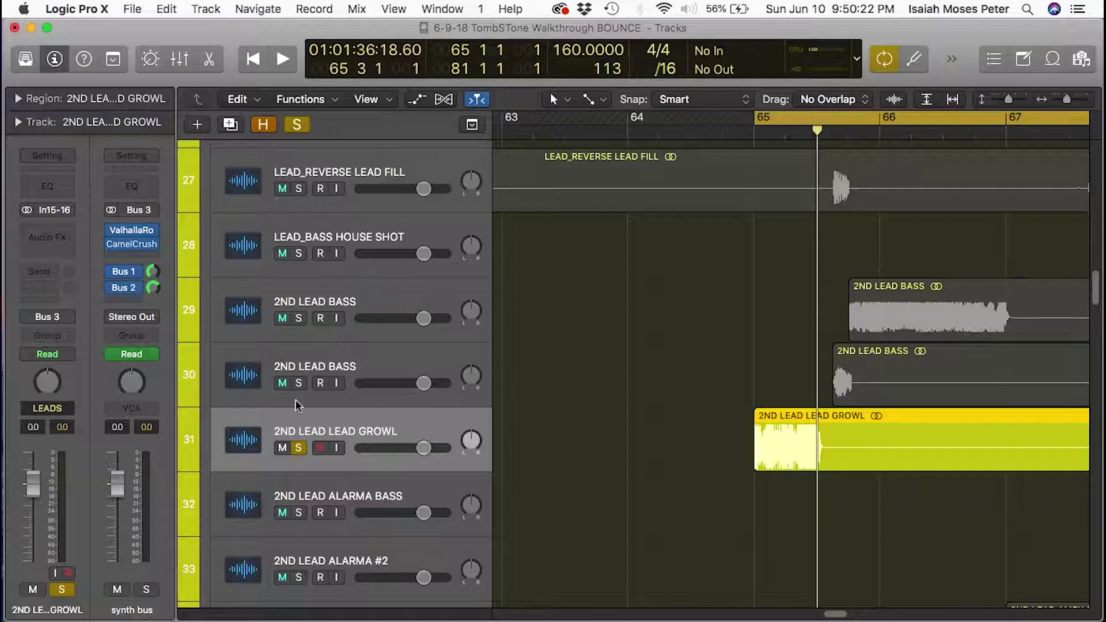
Solo both 2ND LEAD BASS tracks together with the growl and play on from beat 3 of bar 65
left_click(299, 383)
left_click(298, 318)
key("space")
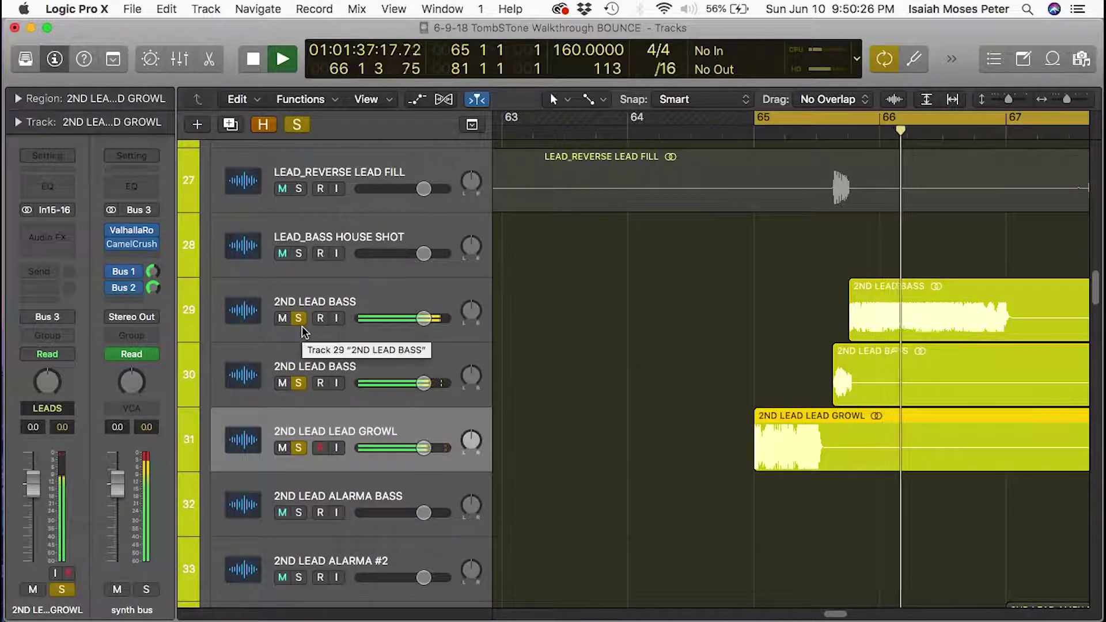
key("space")
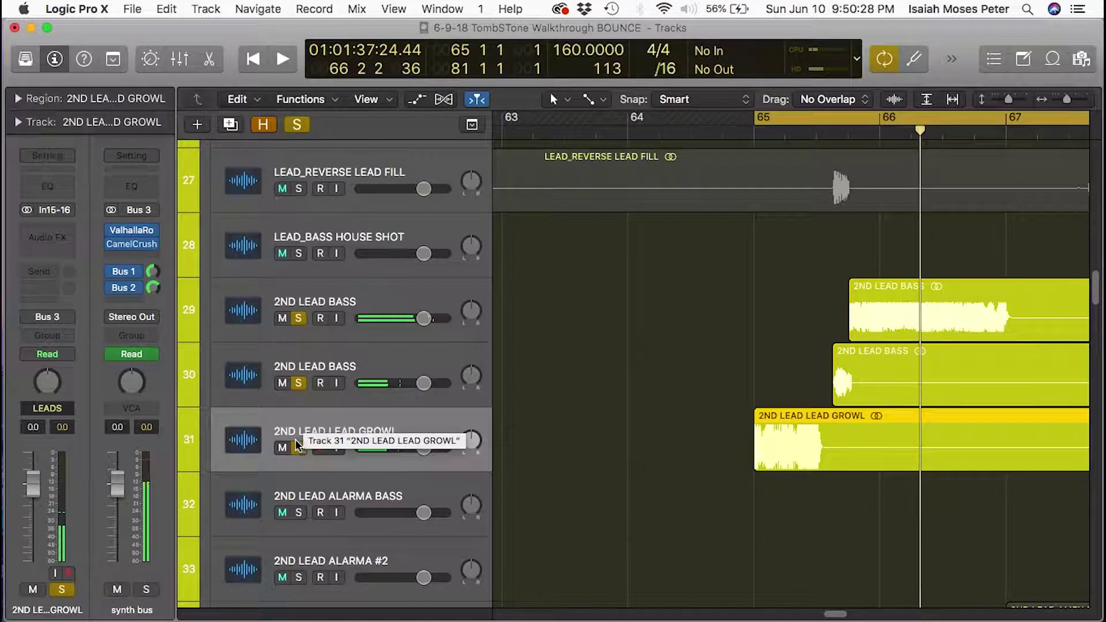
Take the growl track out of solo and audition only the two 2ND LEAD BASS tracks from bar 65
left_click(299, 448, "alt")
left_click(298, 384)
left_click(298, 318)
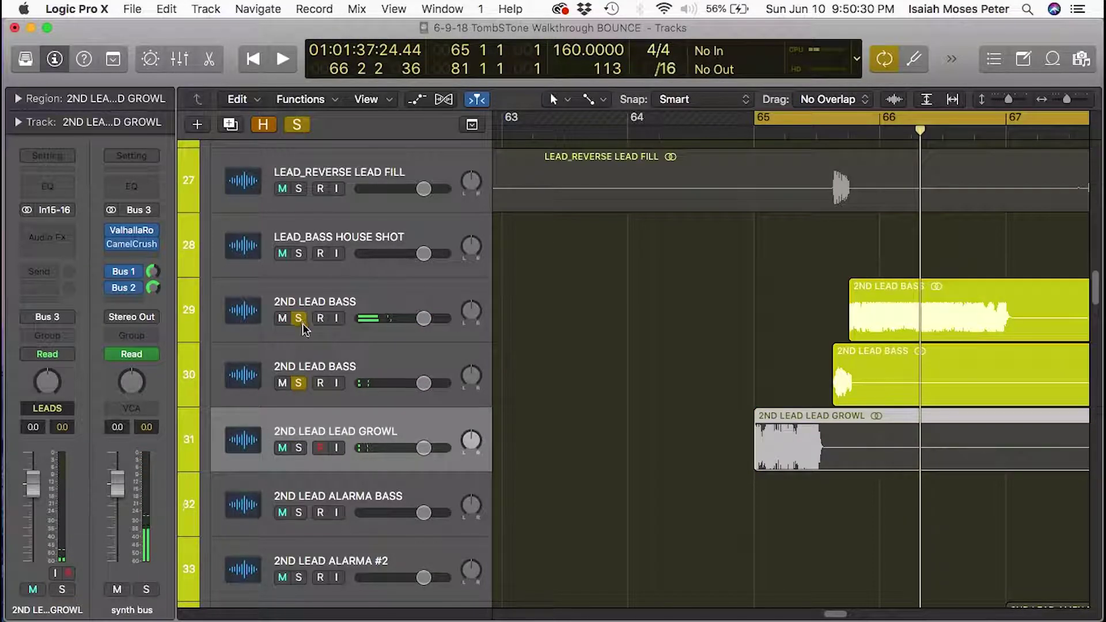
key("super+Left")
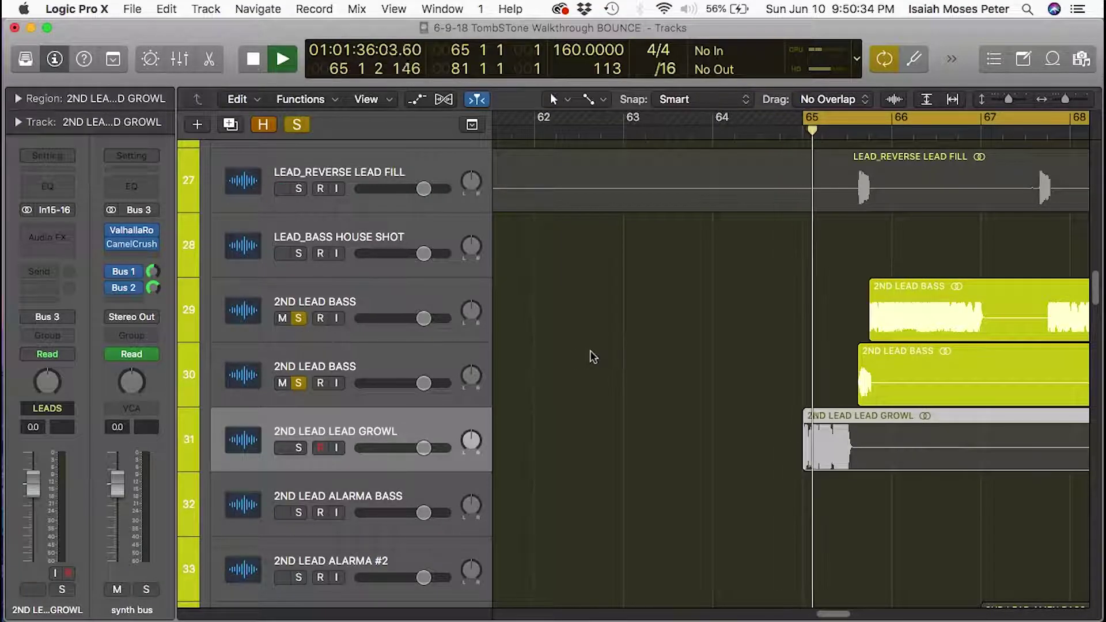
key("space")
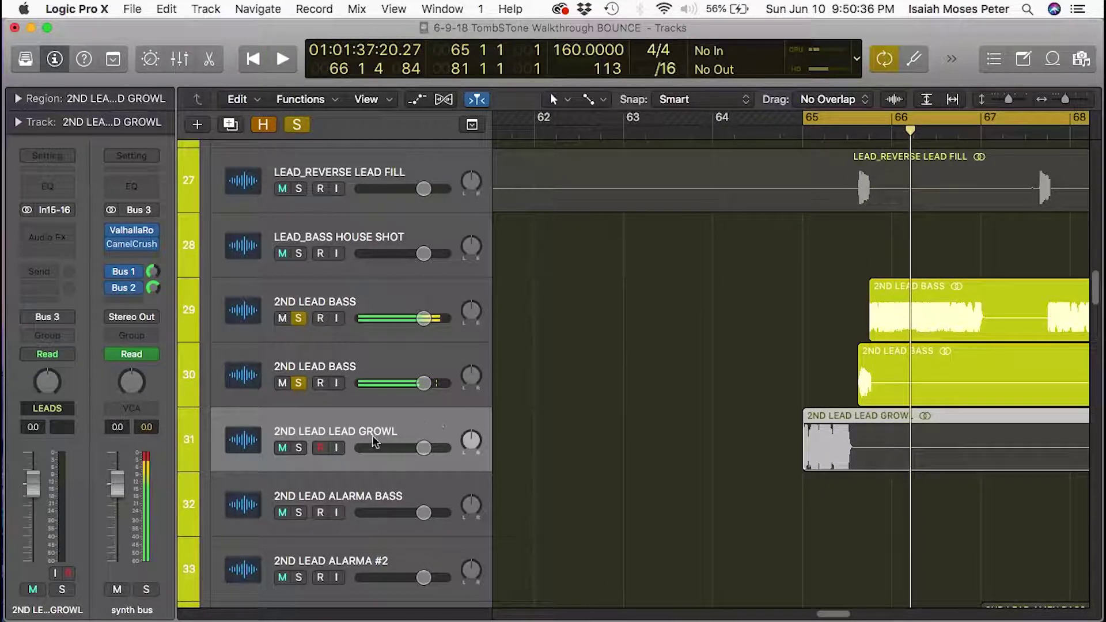
Solo the 2ND LEAD LEAD GROWL track again and show more of the lead section with shorter track rows
left_click(305, 452)
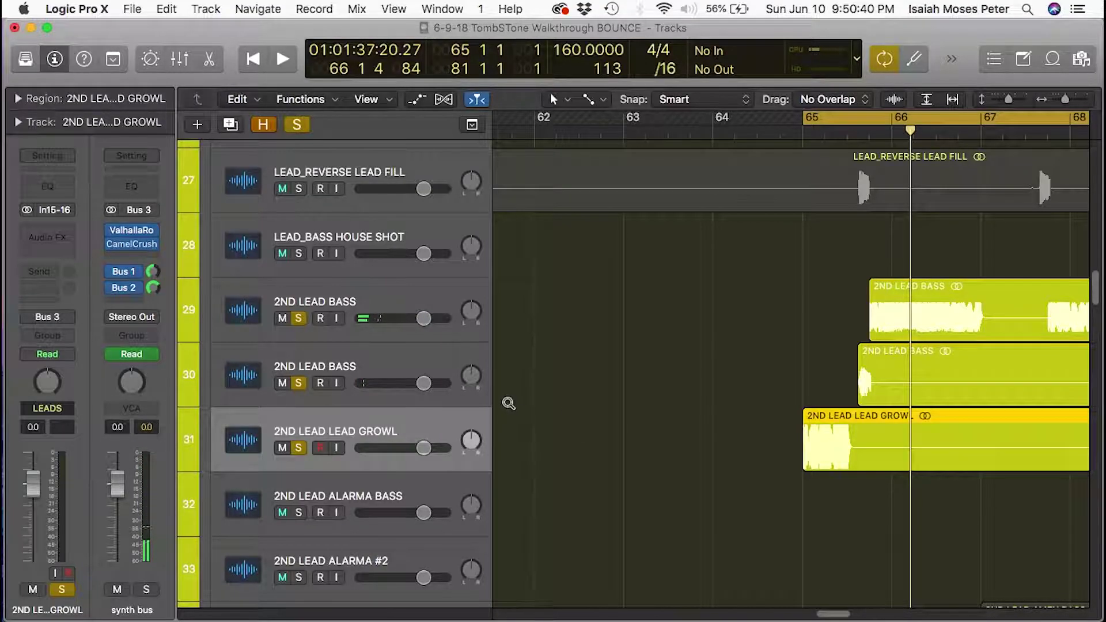
key("super+Left")
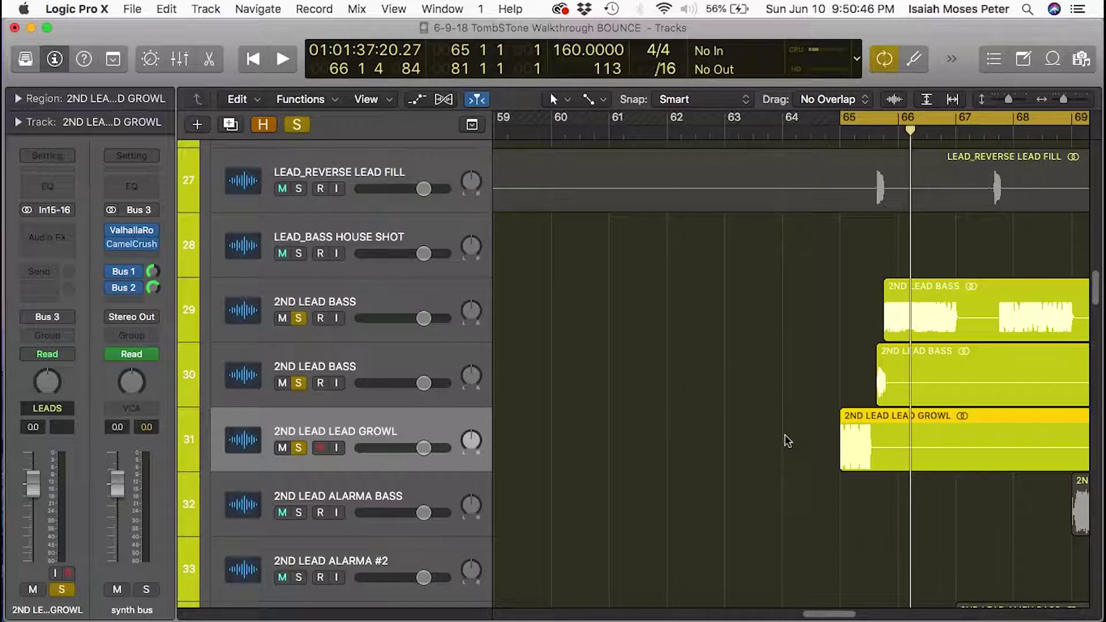
scroll(786, 436, "down", 5)
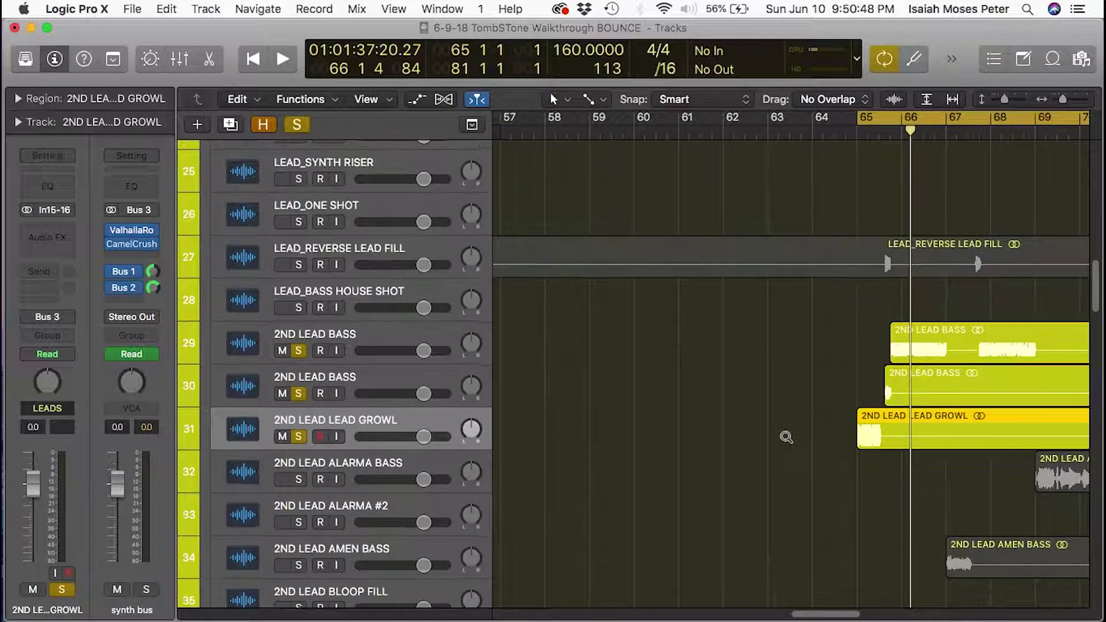
scroll(786, 437, "down", 5)
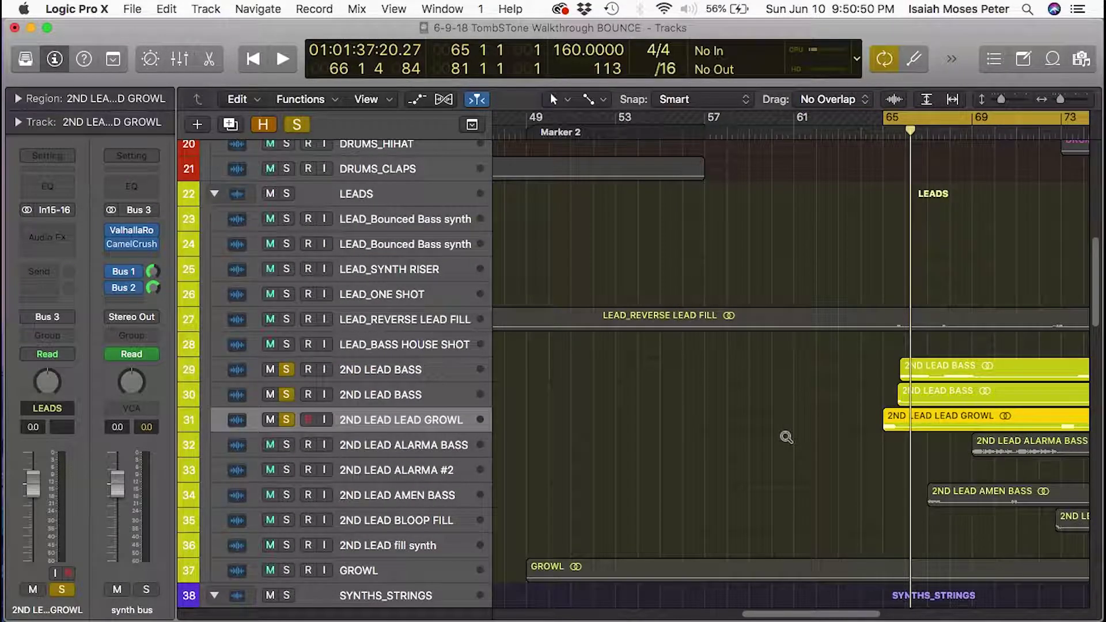
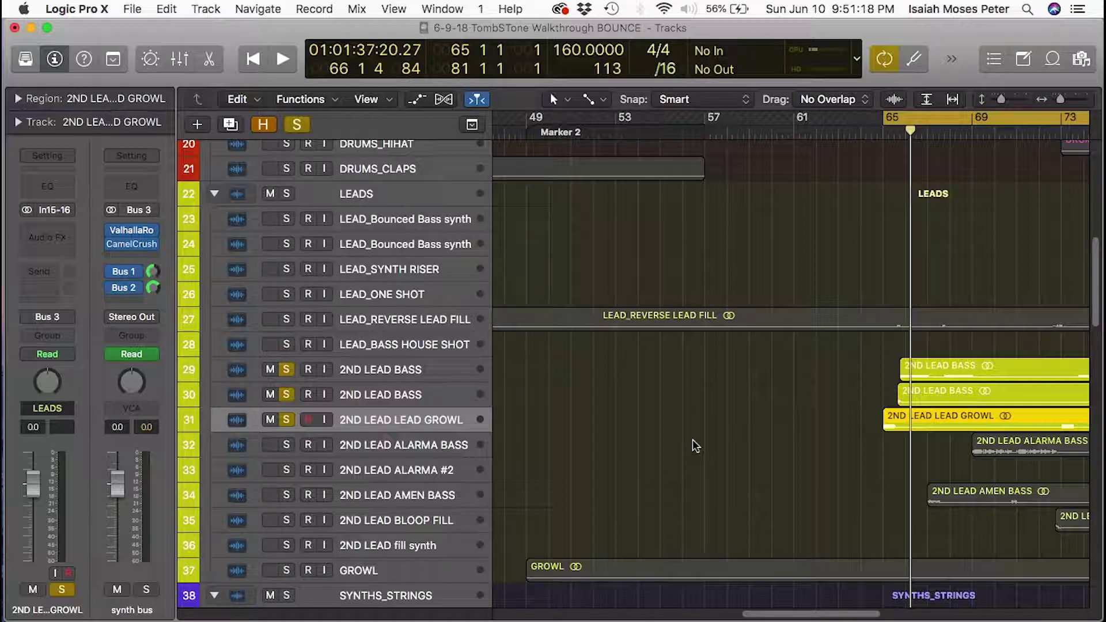
Add the 2ND LEAD ALARMA BASS, 2ND LEAD AMEN BASS and 2ND LEAD ALARMA #2 tracks to the soloed leads
left_click(692, 439, "ctrl+alt")
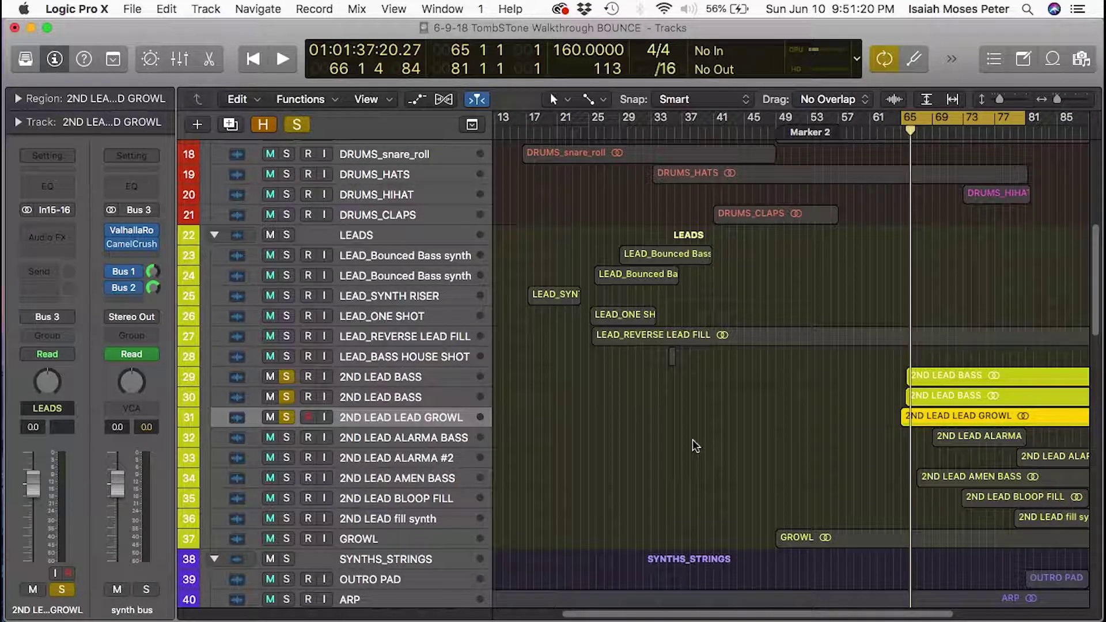
left_click(455, 376)
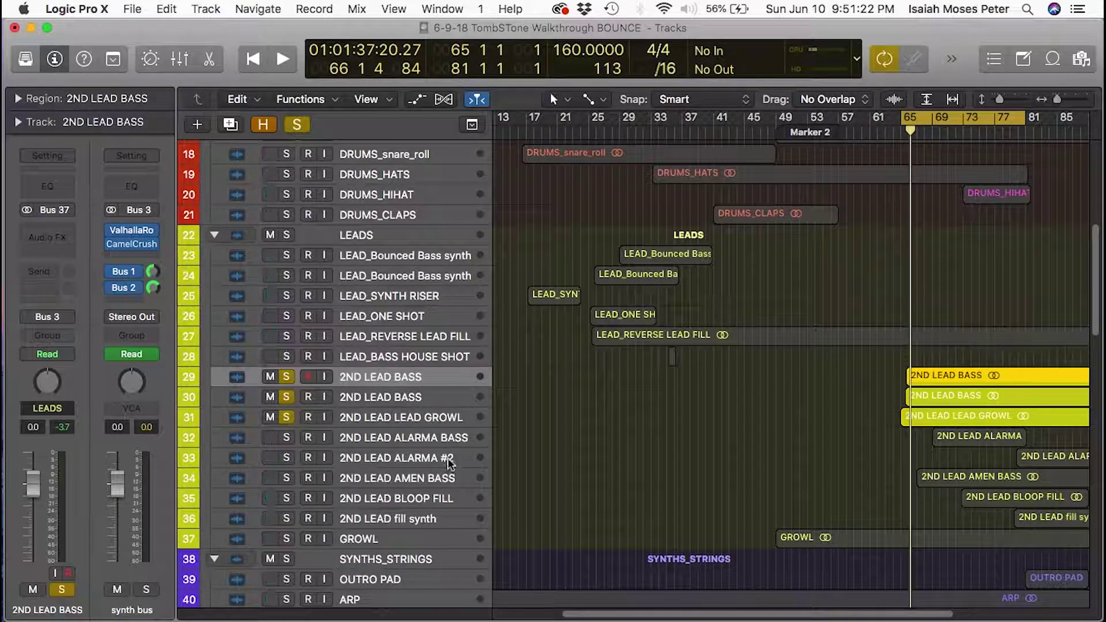
left_click_drag(1026, 472, 847, 325)
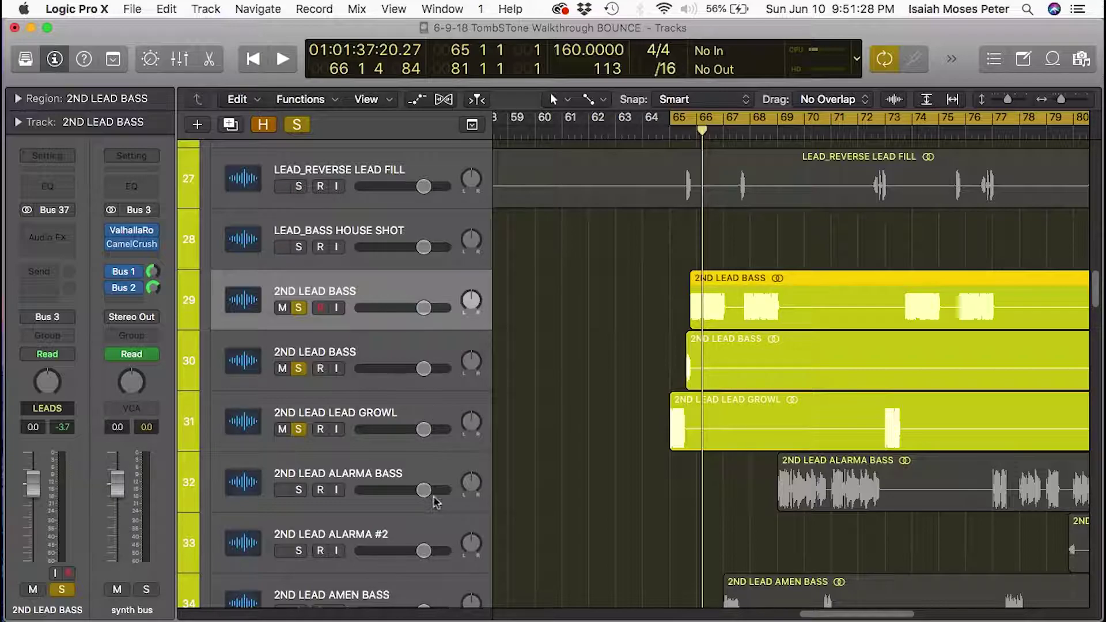
scroll(466, 389, "down", 5)
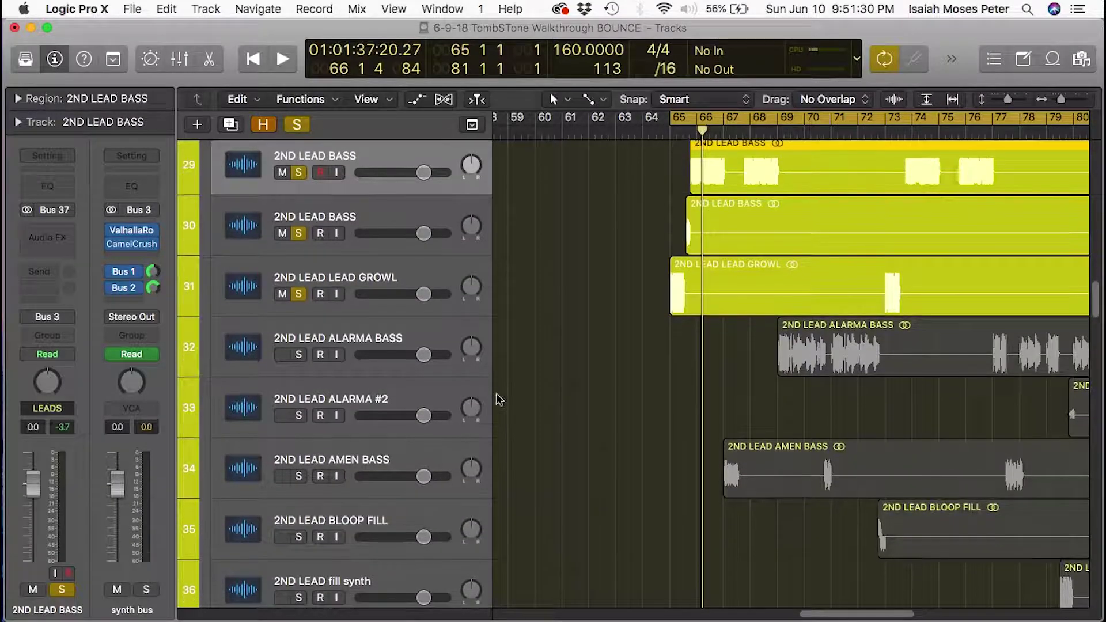
scroll(487, 430, "up", 2)
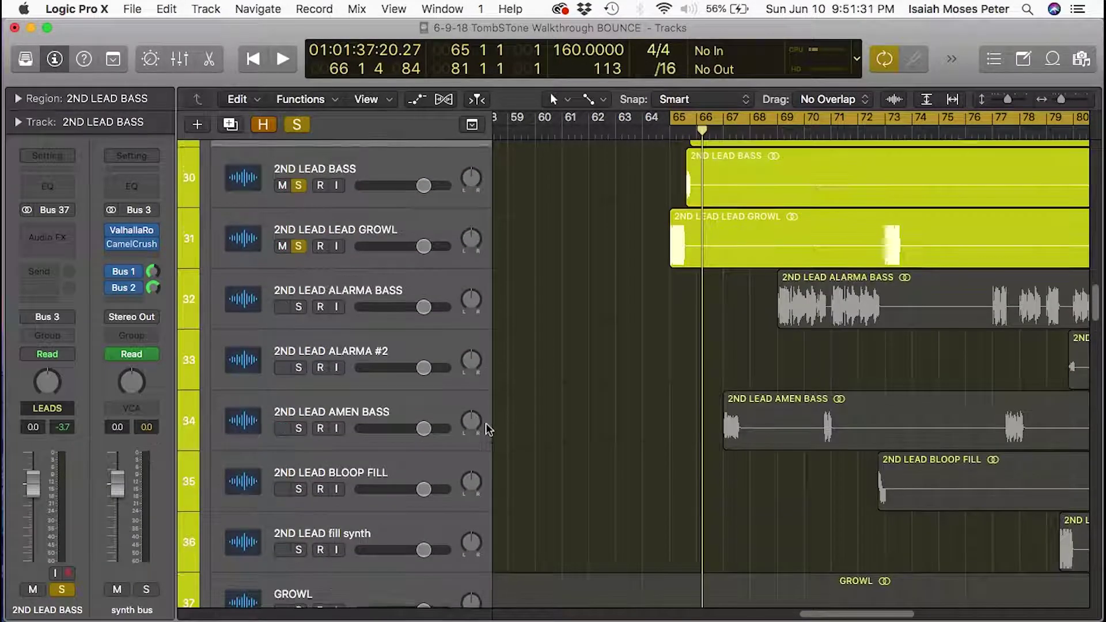
left_click(298, 308)
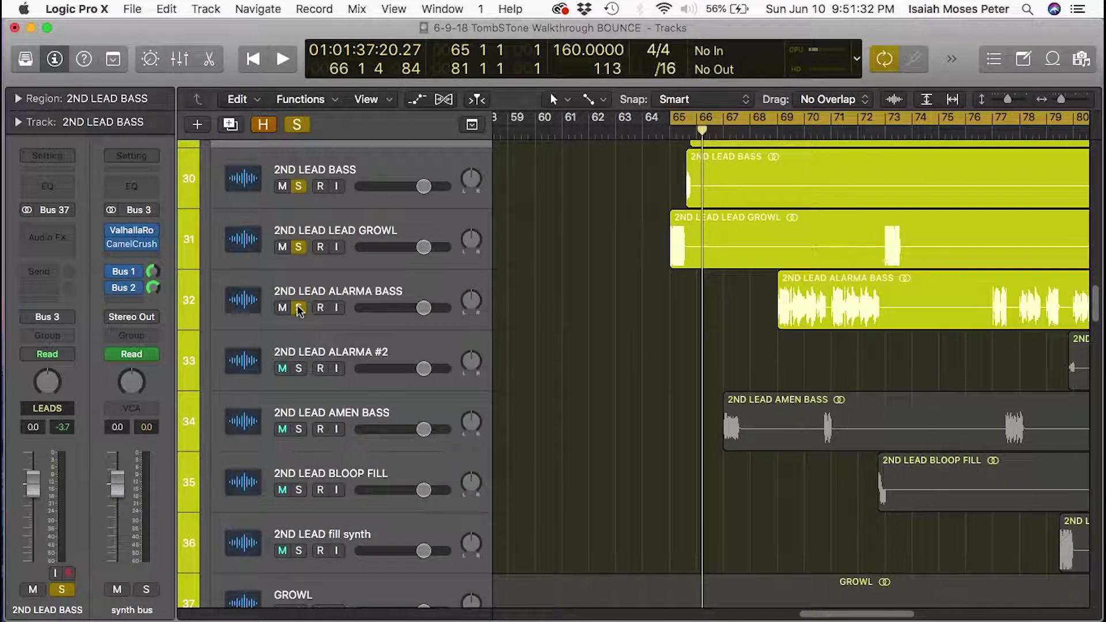
left_click(298, 429)
left_click(295, 370)
key("z")
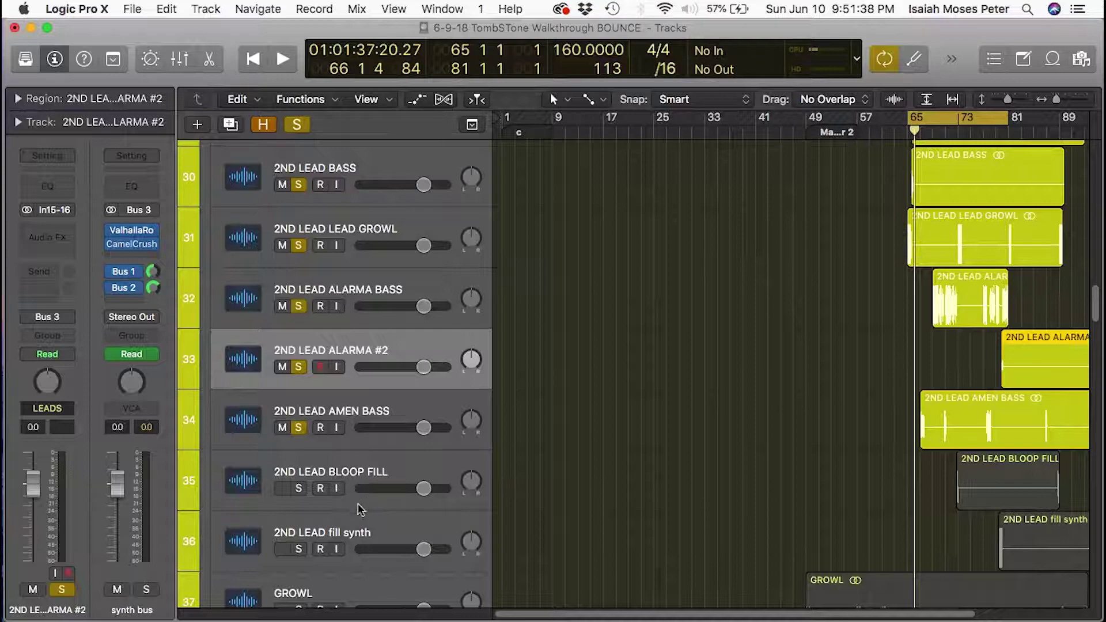
Solo the 2ND LEAD BLOOP FILL, 2ND LEAD fill synth and GROWL tracks as well
left_click(298, 488)
left_click(299, 549)
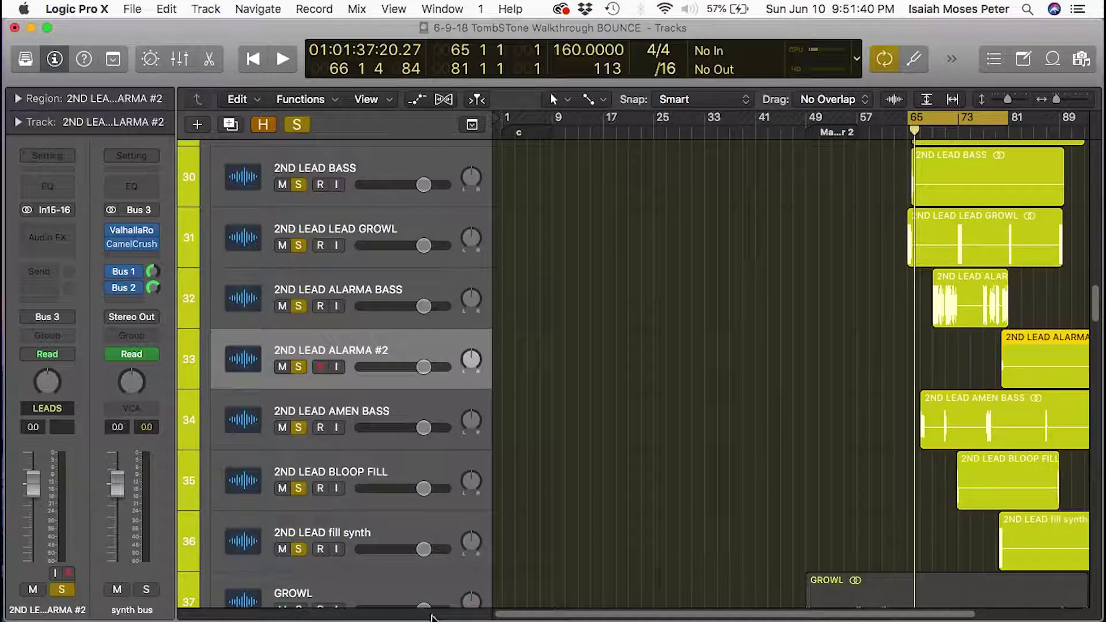
scroll(569, 576, "down", 5)
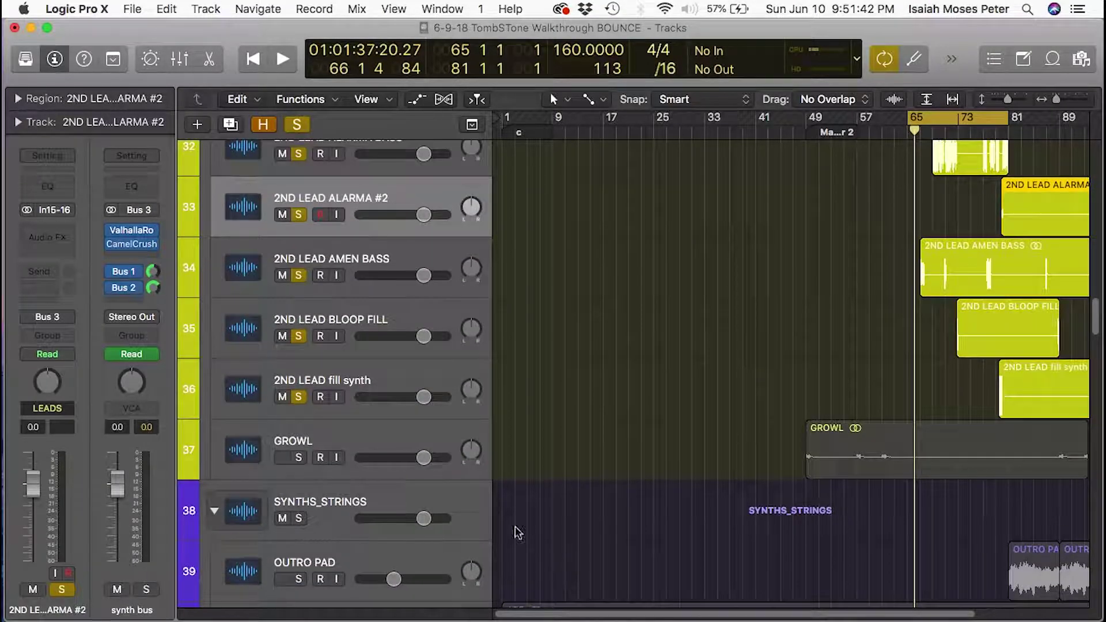
left_click(299, 457)
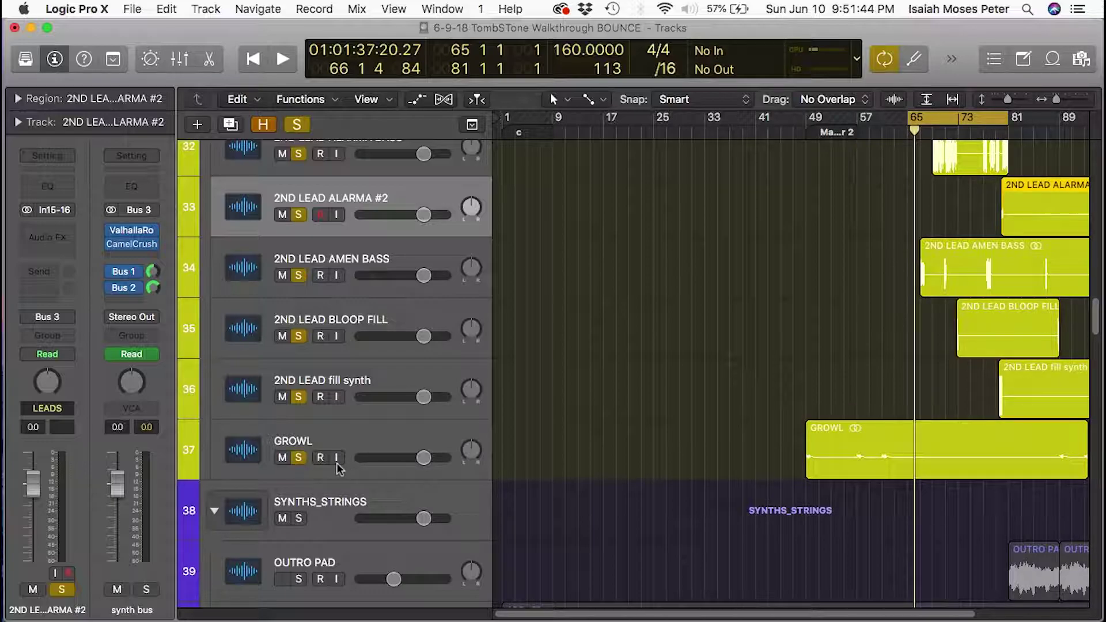
Survey the soloed lead regions alongside the synth, vocal and adlib tracks across the whole arrangement
key("super+Up")
key("super+Up")
key("super+Up")
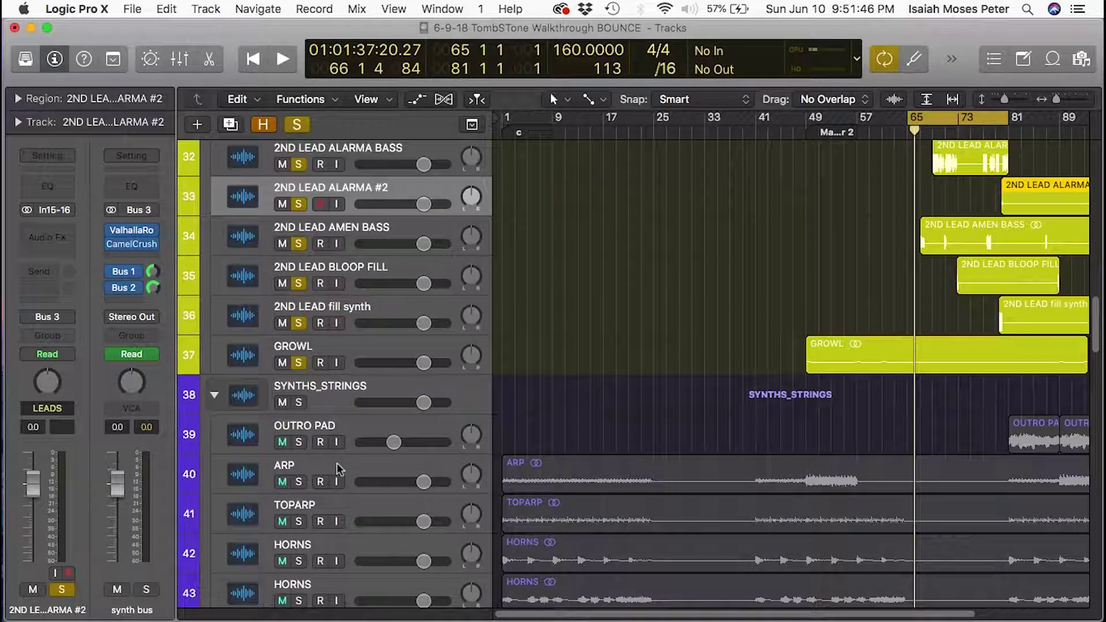
key("super+Up")
key("super+Left")
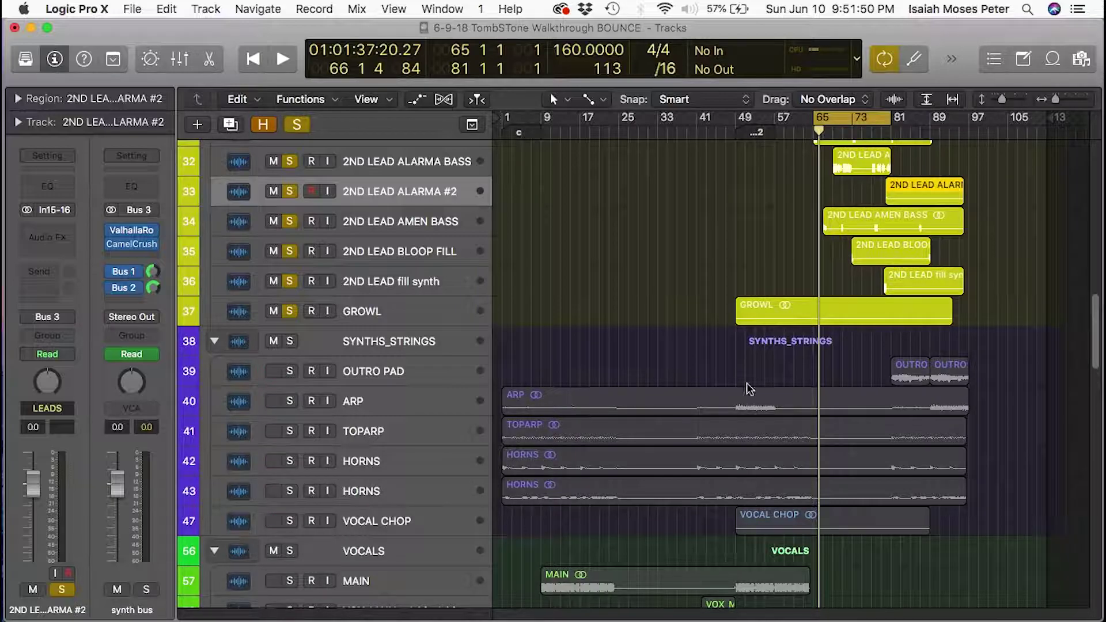
scroll(852, 348, "up", 2)
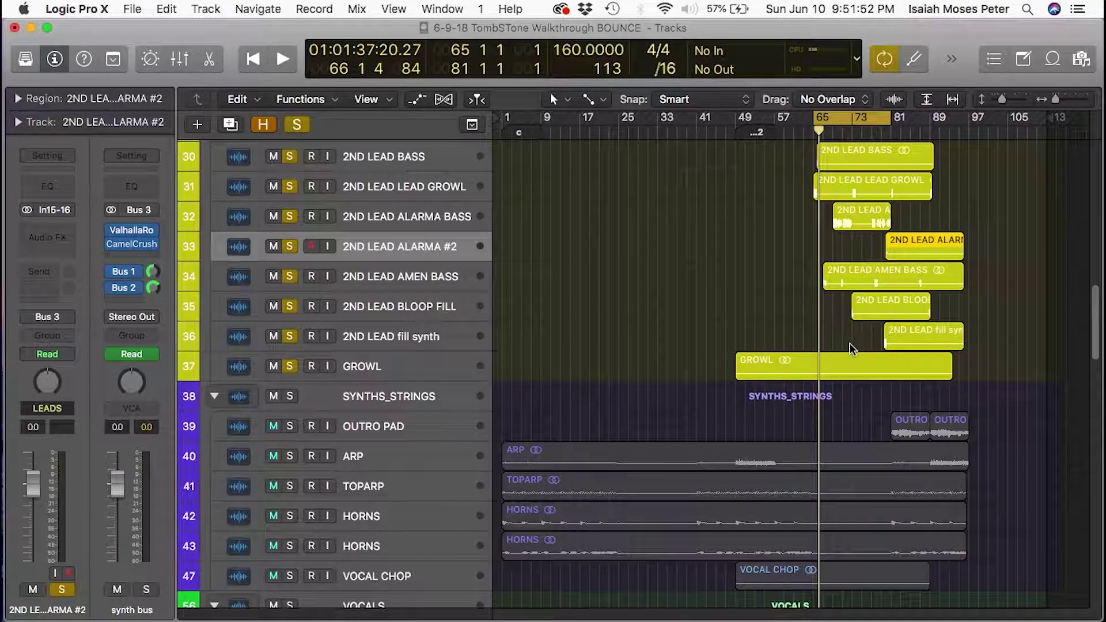
key("super+Up")
key("super+Up")
key("super+Up")
key("super+Up")
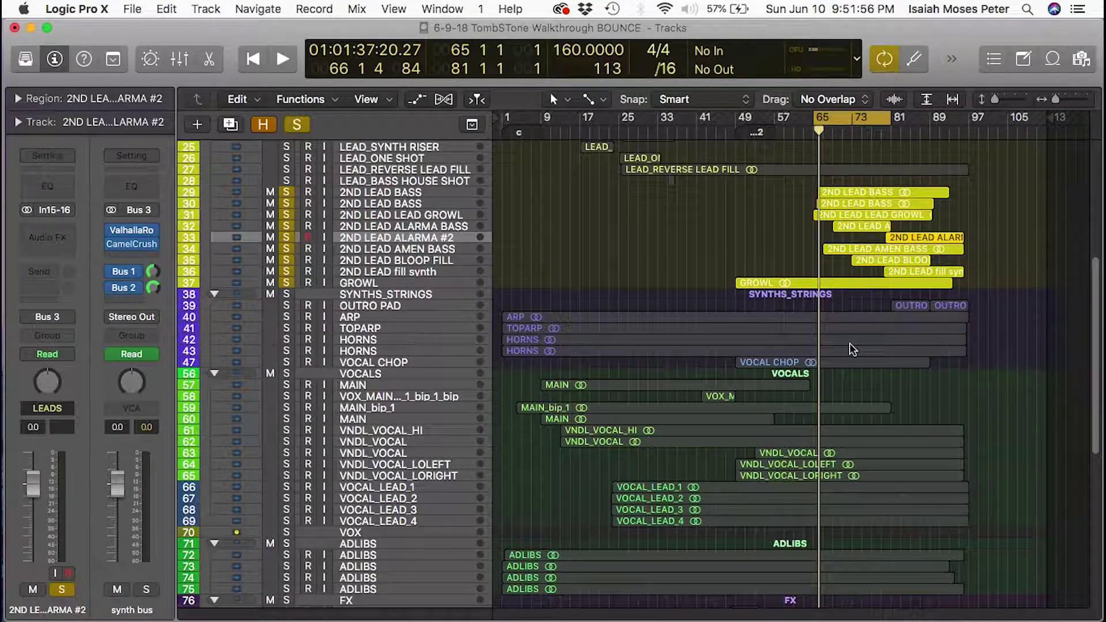
Audition all the soloed 2ND LEAD tracks together with GROWL from bar 66 through bar 72
left_click_drag(749, 151, 911, 311)
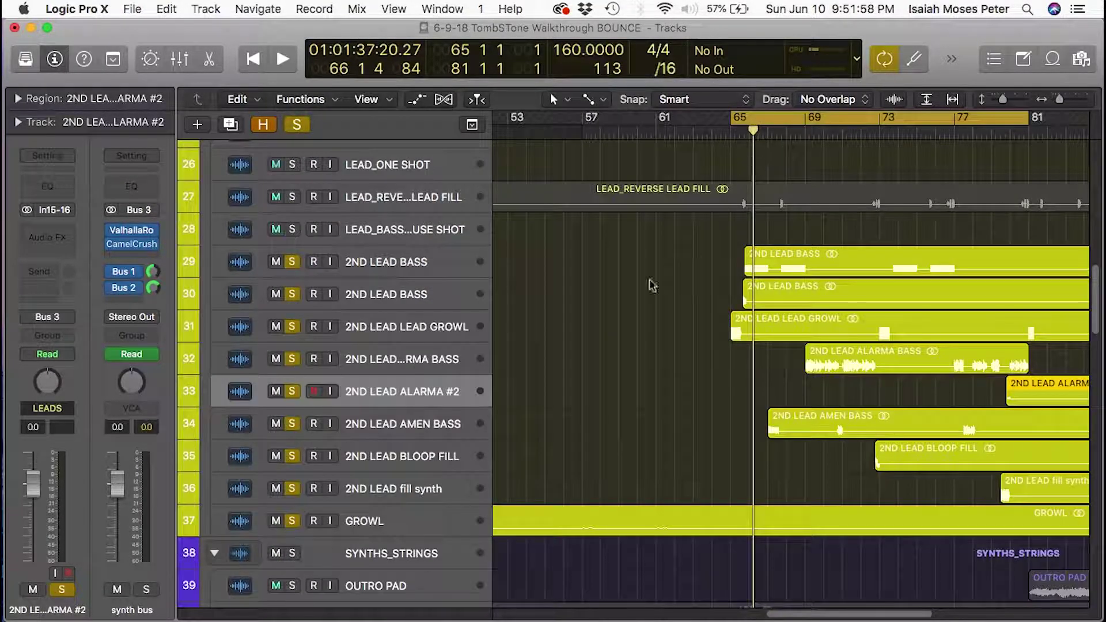
left_click(412, 265)
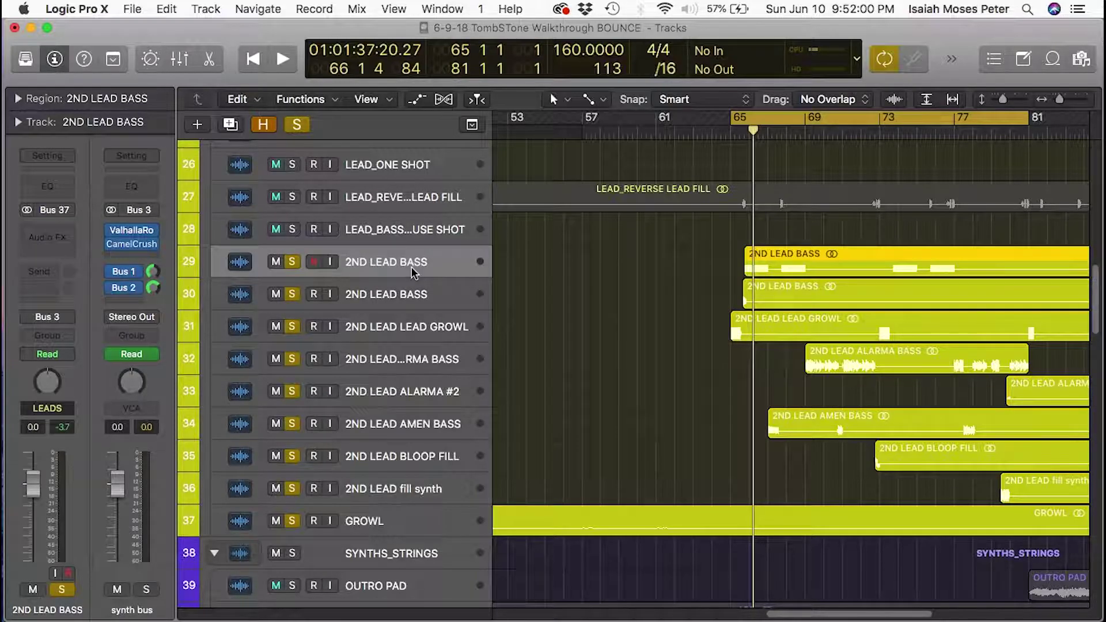
key("space")
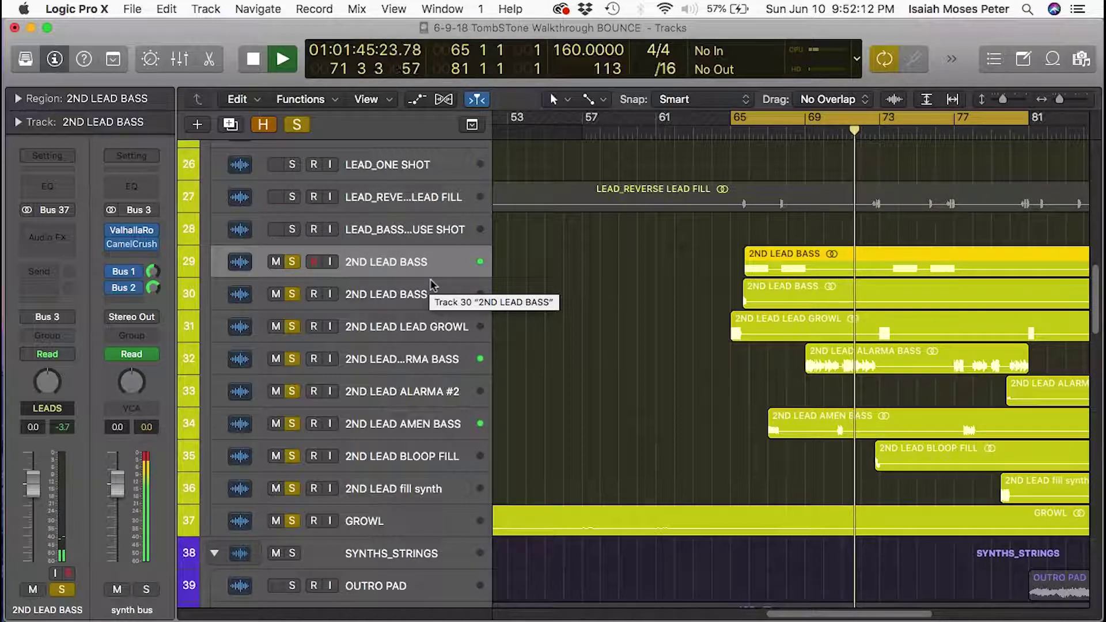
key("space")
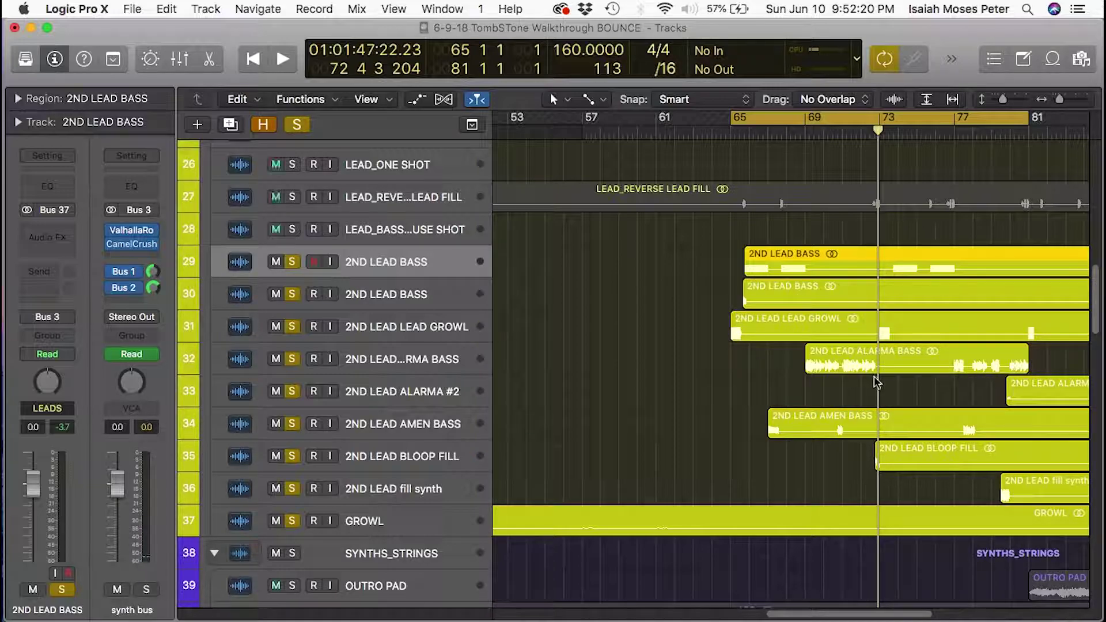
Examine the 2ND LEAD bass, growl, alarma and amen regions up close from bar 65 to bar 73
left_click(874, 345, "ctrl+alt")
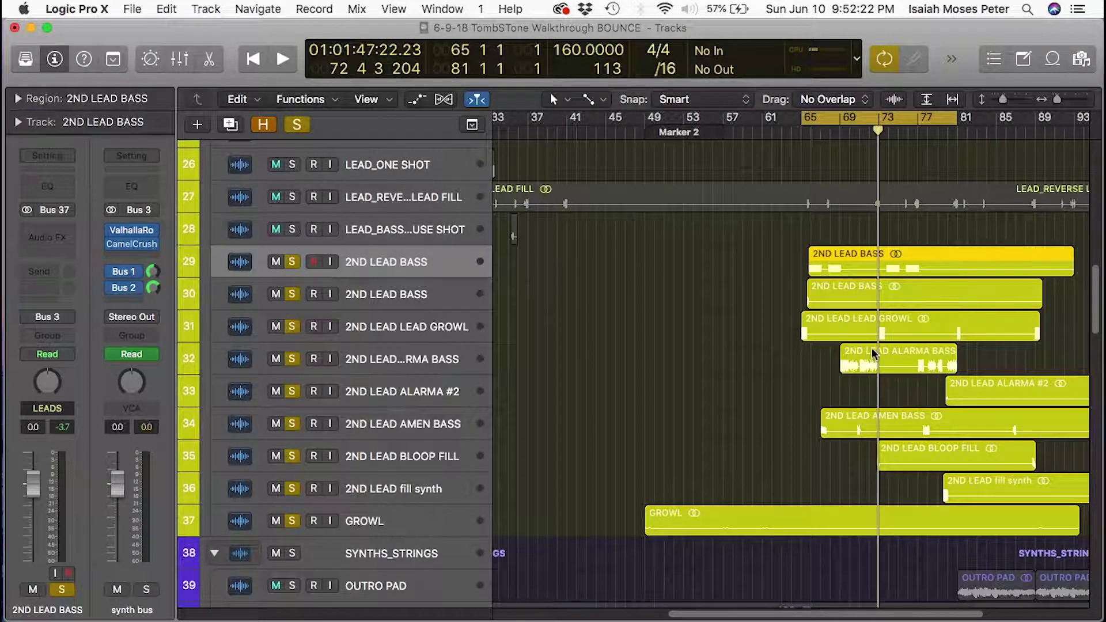
scroll(872, 348, "down", 3)
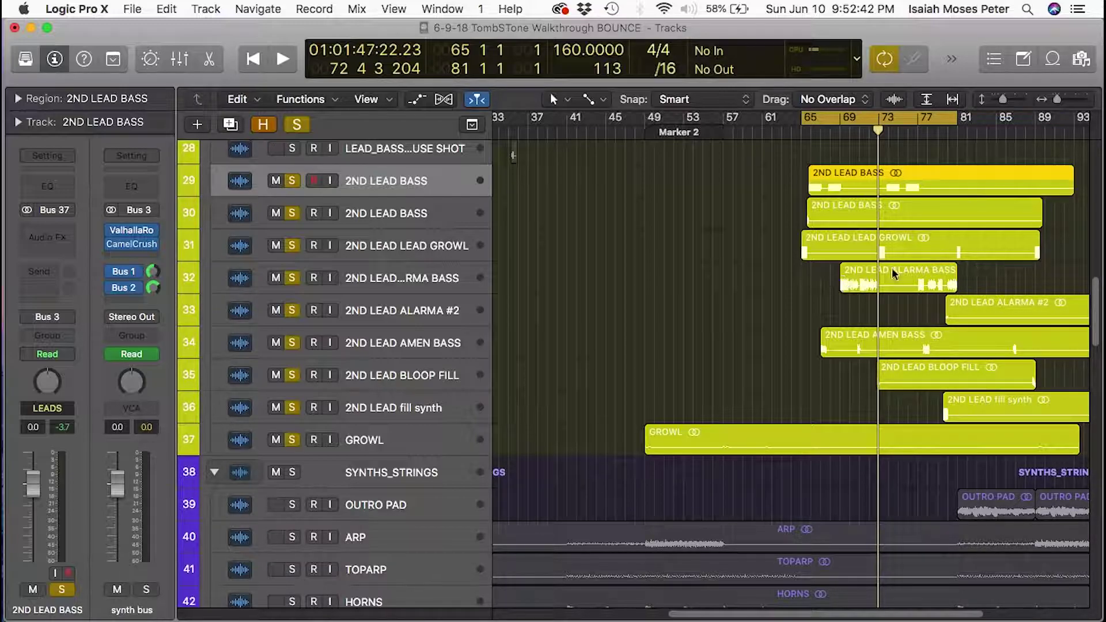
left_click_drag(893, 352, 724, 150)
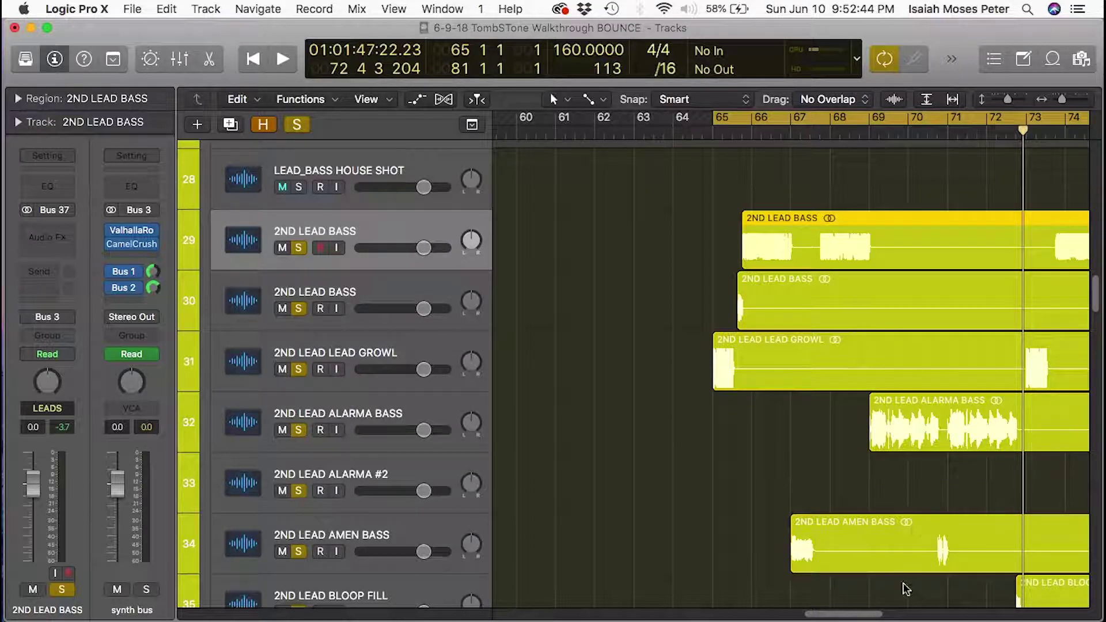
left_click(904, 461, "ctrl+alt")
left_click(916, 474, "ctrl+alt")
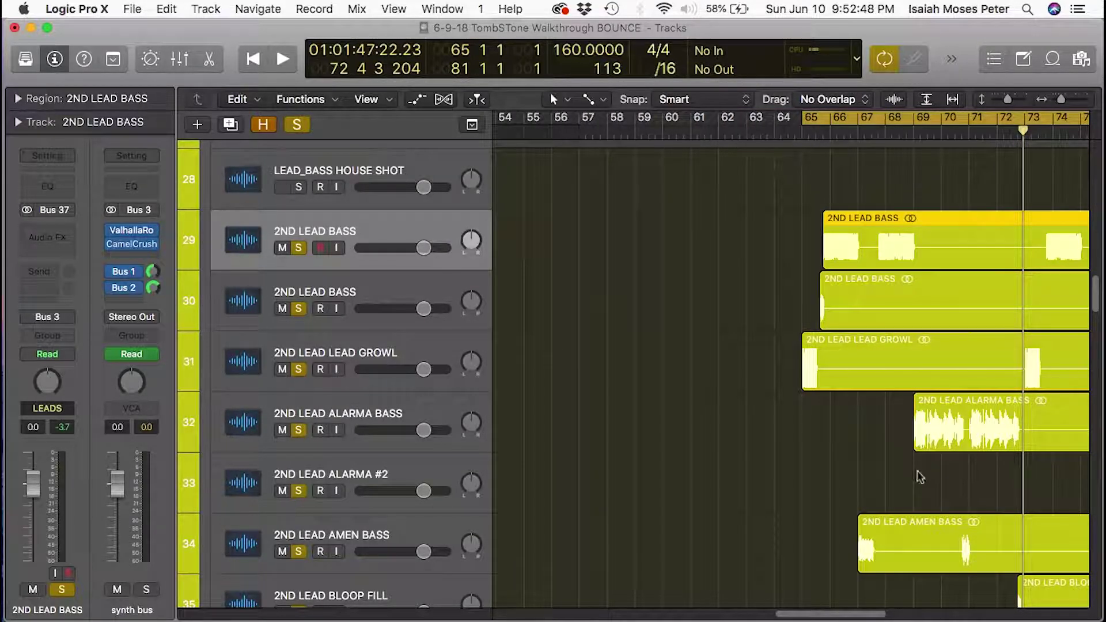
Compare the 2ND LEAD BASS, LEAD GROWL and ALARMA BASS waveforms across bars 65 to 81
scroll(920, 476, "right", 10)
scroll(872, 491, "down", 4)
scroll(875, 498, "up", 5)
scroll(876, 500, "down", 1)
scroll(878, 505, "right", 1)
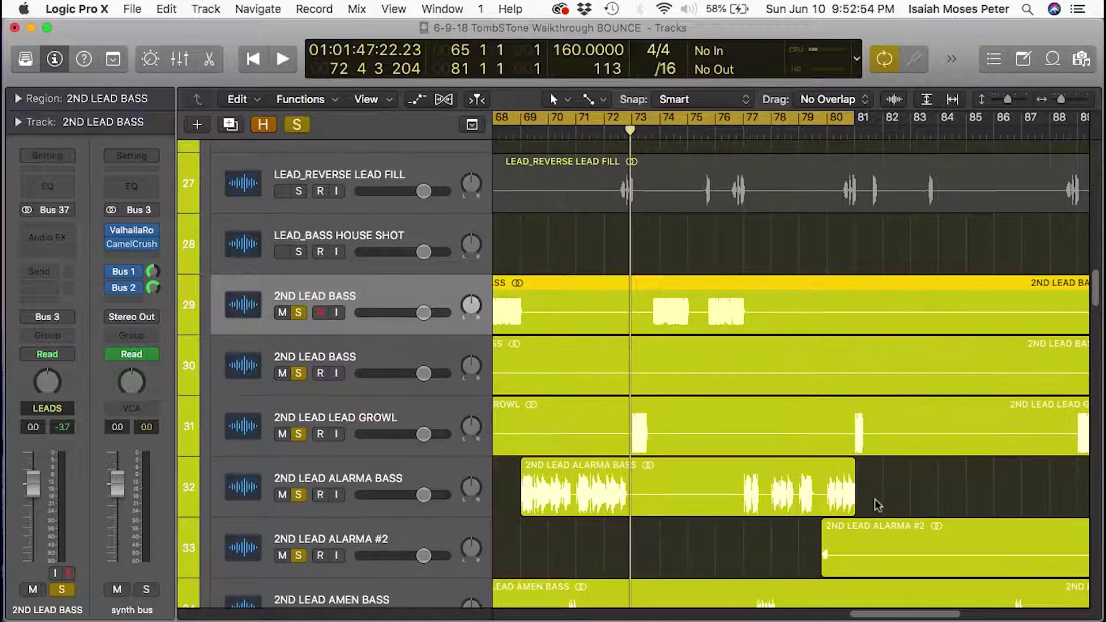
scroll(877, 502, "left", 2)
scroll(874, 506, "up", 1)
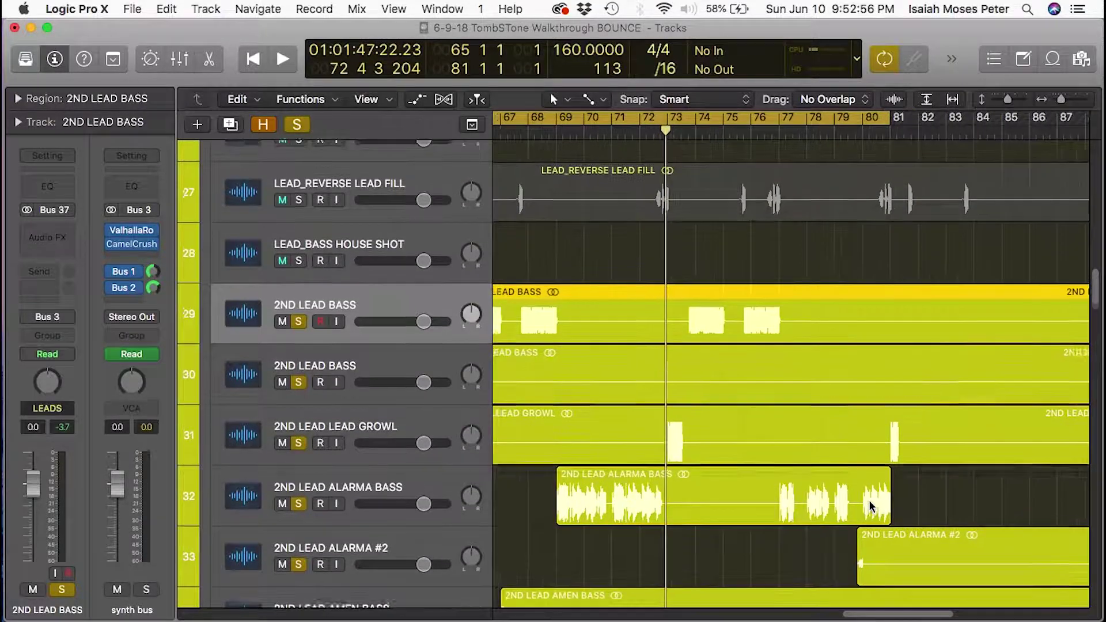
scroll(870, 507, "left", 3)
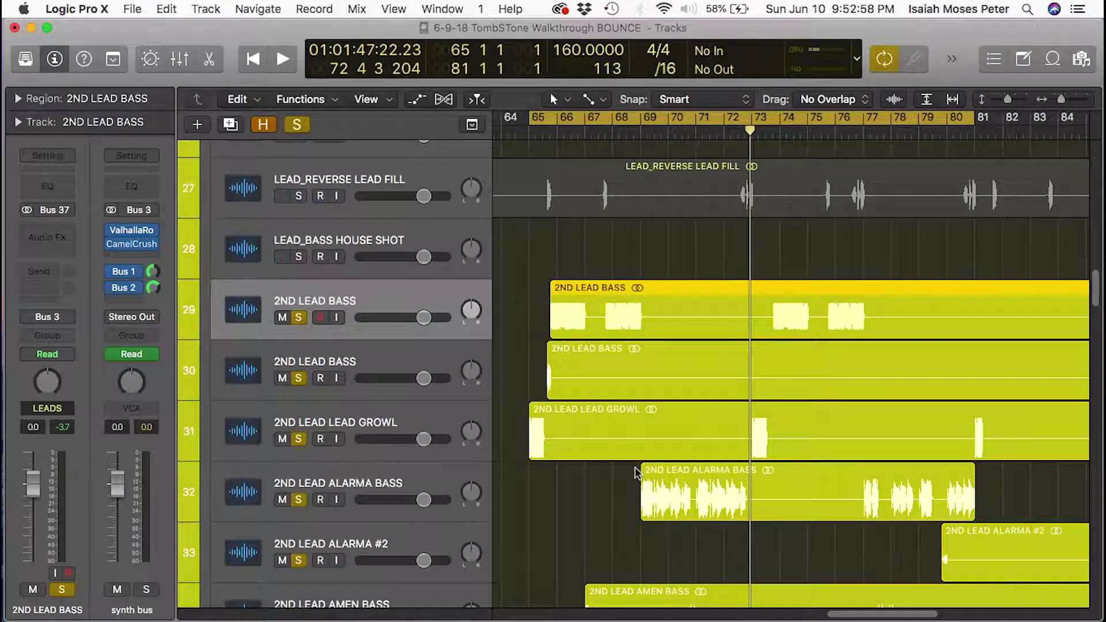
Move the 2ND LEAD ALARMA BASS track directly beneath the first 2ND LEAD BASS track in the LEADS stack
scroll(641, 468, "down", 5)
scroll(637, 466, "right", 1)
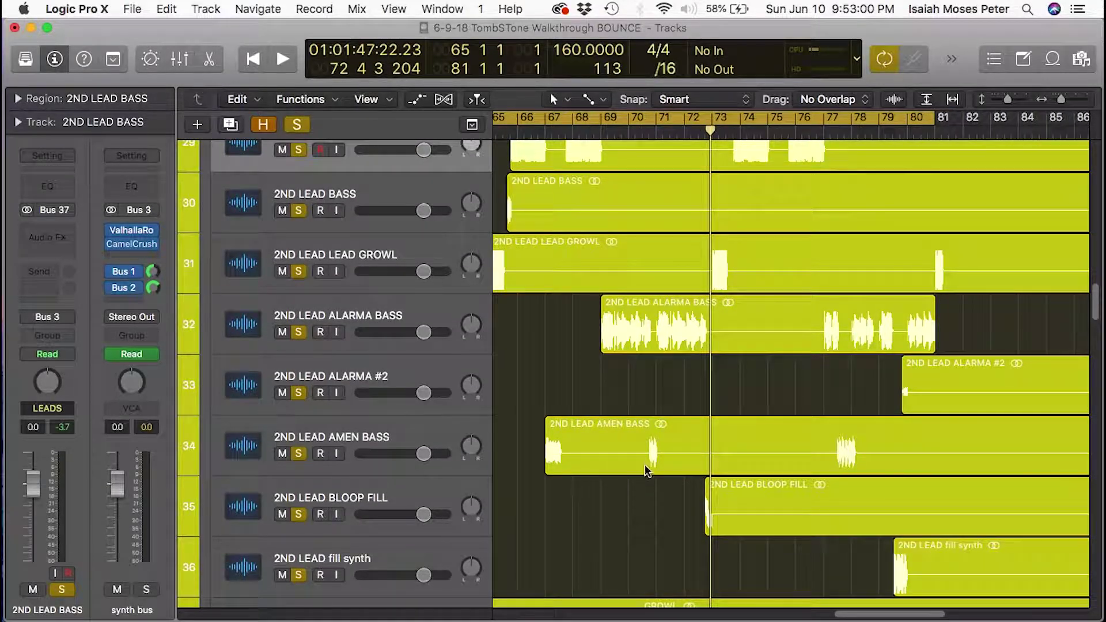
scroll(646, 473, "up", 2)
scroll(649, 483, "left", 2)
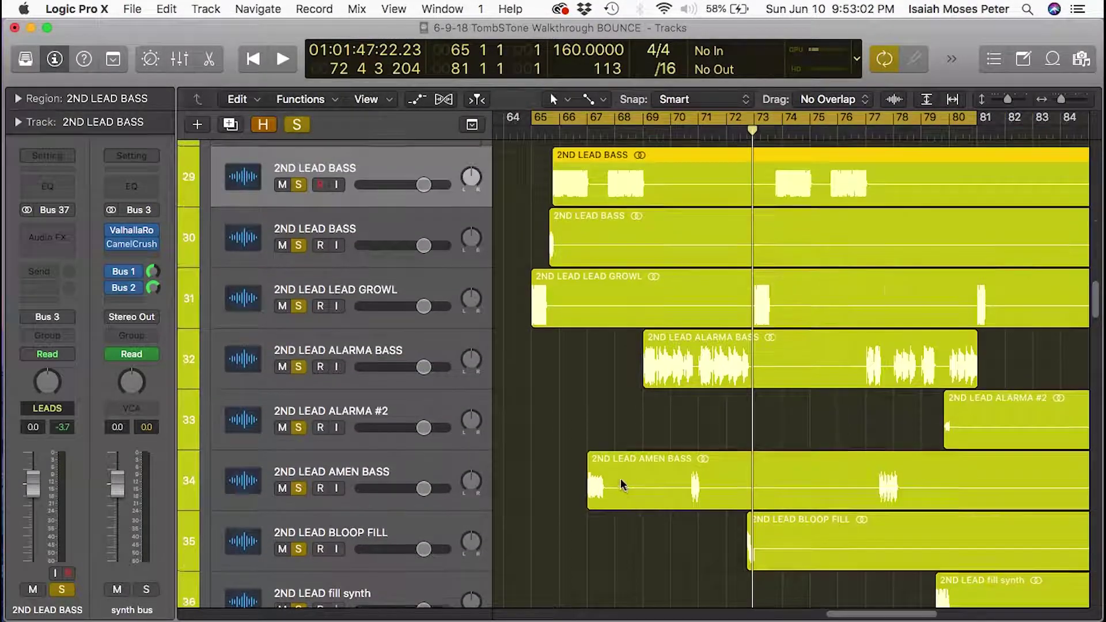
scroll(620, 479, "up", 5)
scroll(621, 479, "right", 4)
scroll(576, 472, "down", 3)
scroll(461, 462, "left", 8)
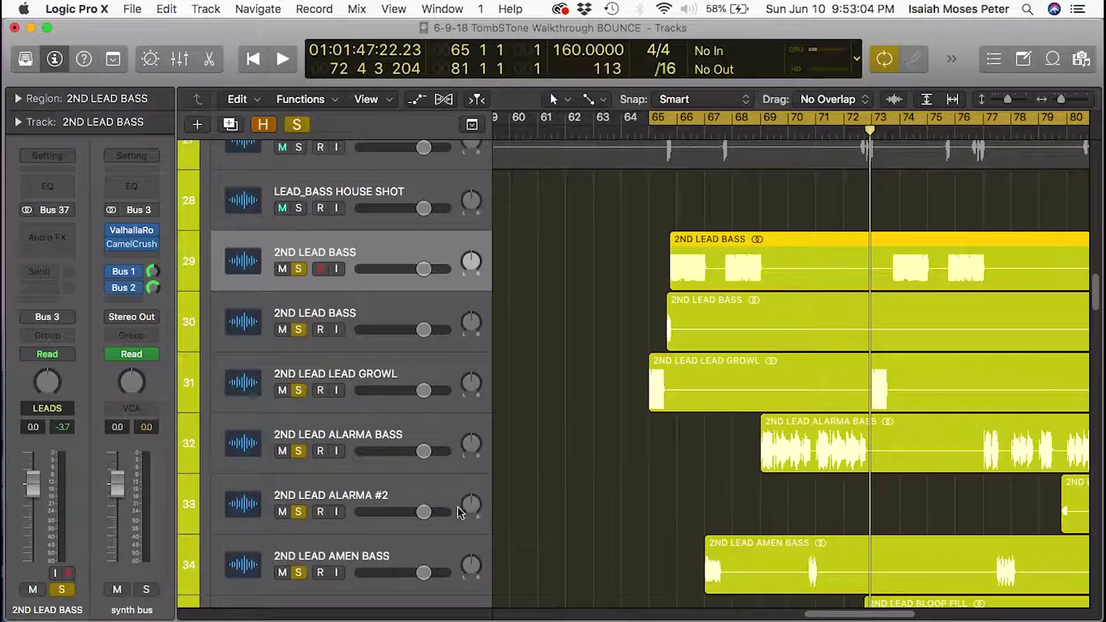
scroll(340, 452, "up", 1)
left_click_drag(340, 451, 333, 329)
Clear all solos and solo only the first 2ND LEAD BASS and the 2ND LEAD ALARMA BASS tracks
left_click(299, 289, "alt")
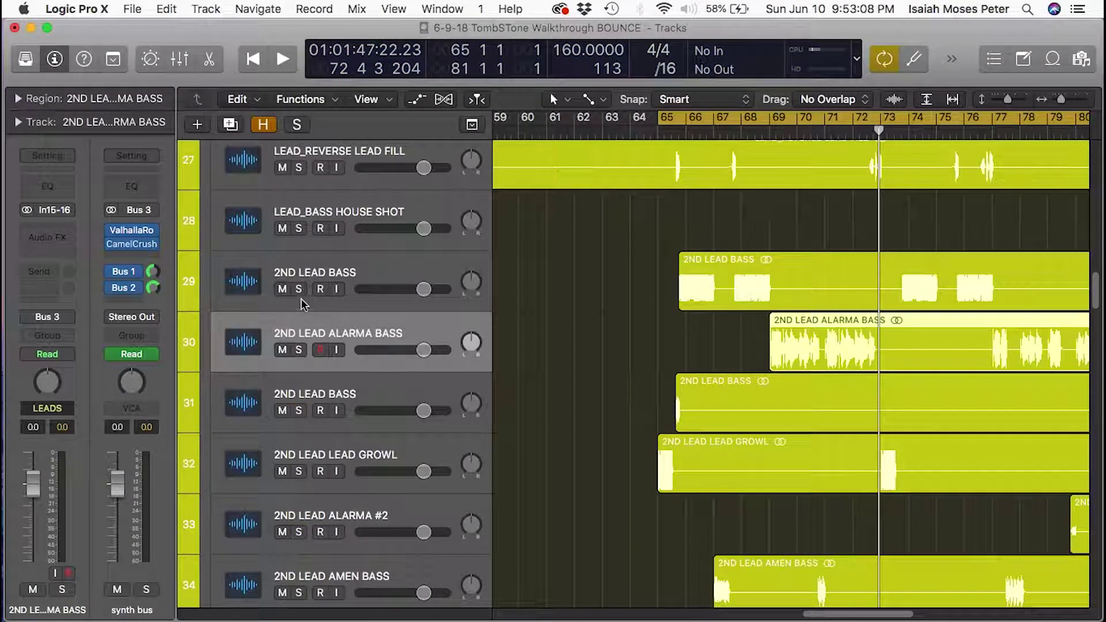
left_click(299, 290)
left_click(299, 349)
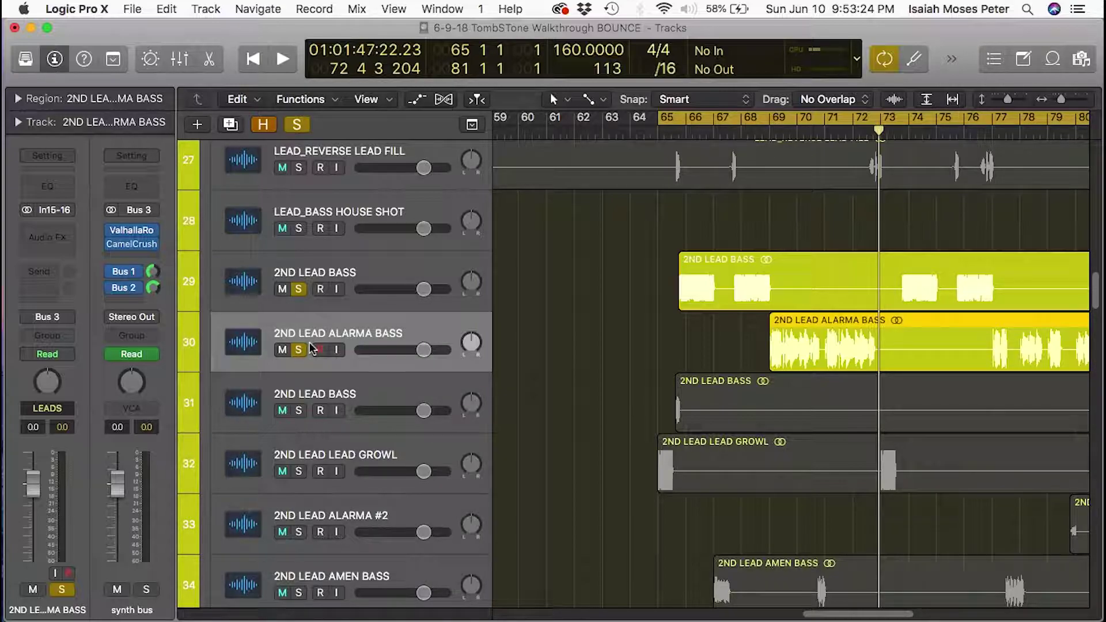
Solo LEAD_REVERSE LEAD FILL in place of the two bass tracks and listen to its fill just before bar 73
scroll(315, 176, "up", 2)
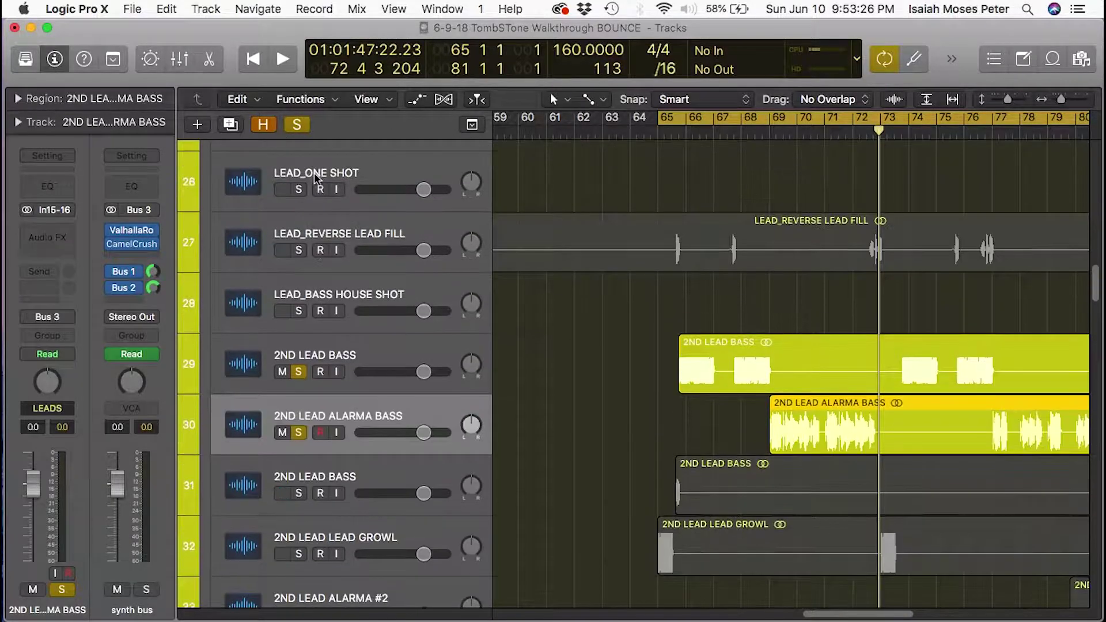
left_click(345, 240)
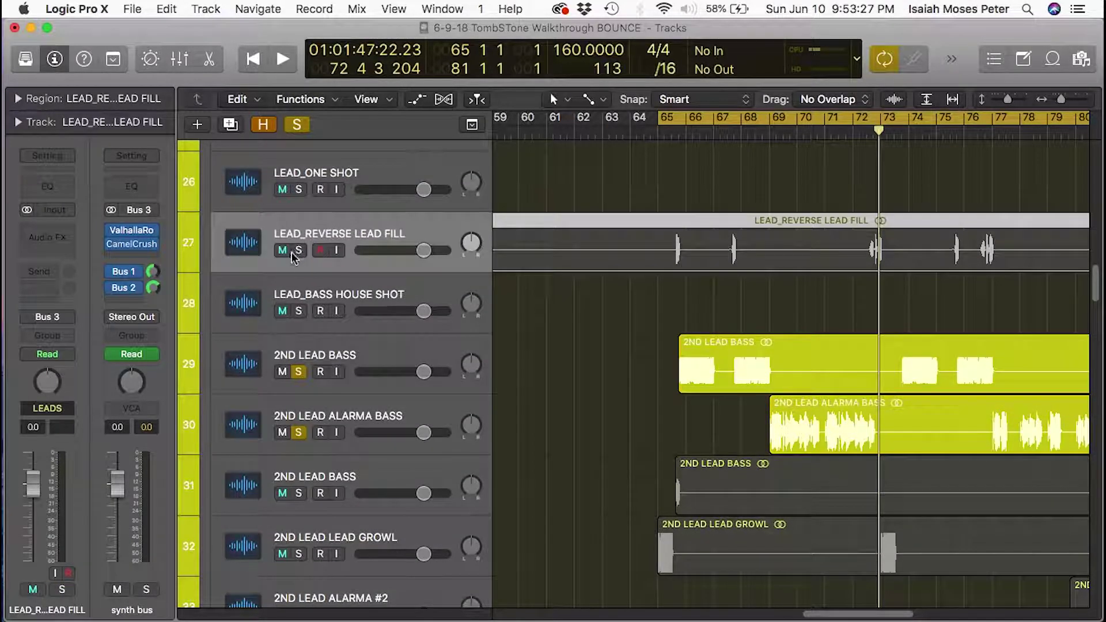
left_click(299, 371)
left_click(299, 432)
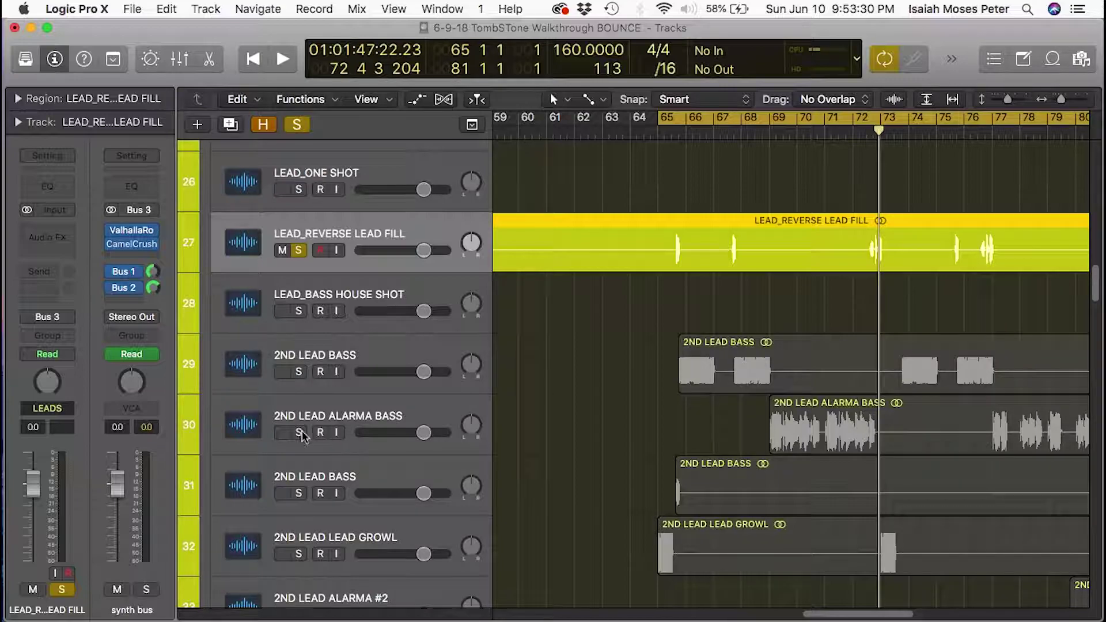
key("space")
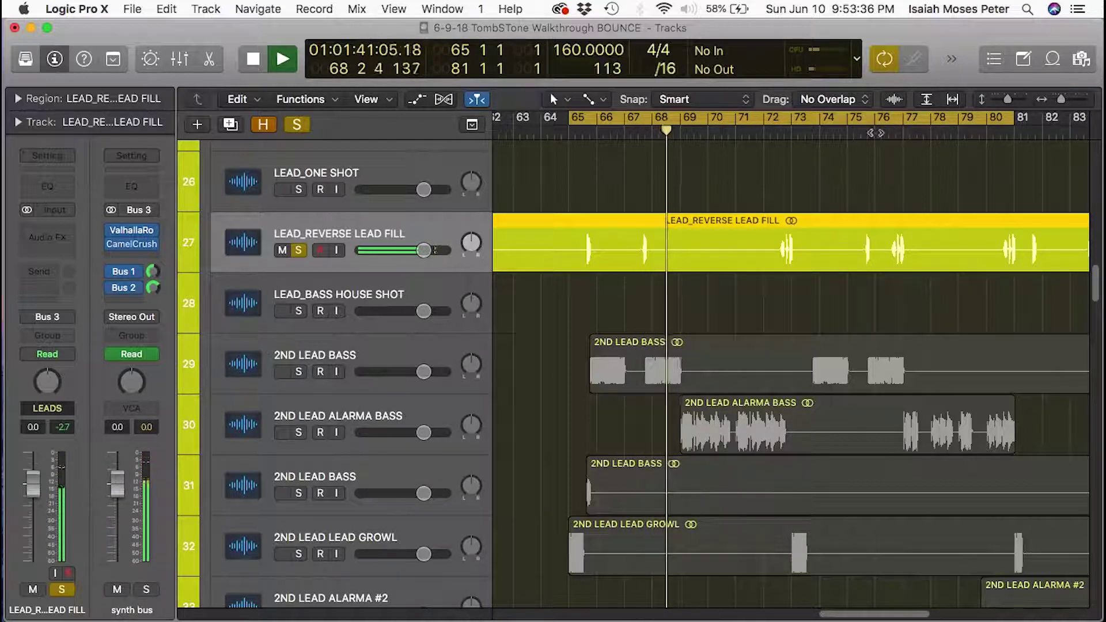
left_click(781, 134)
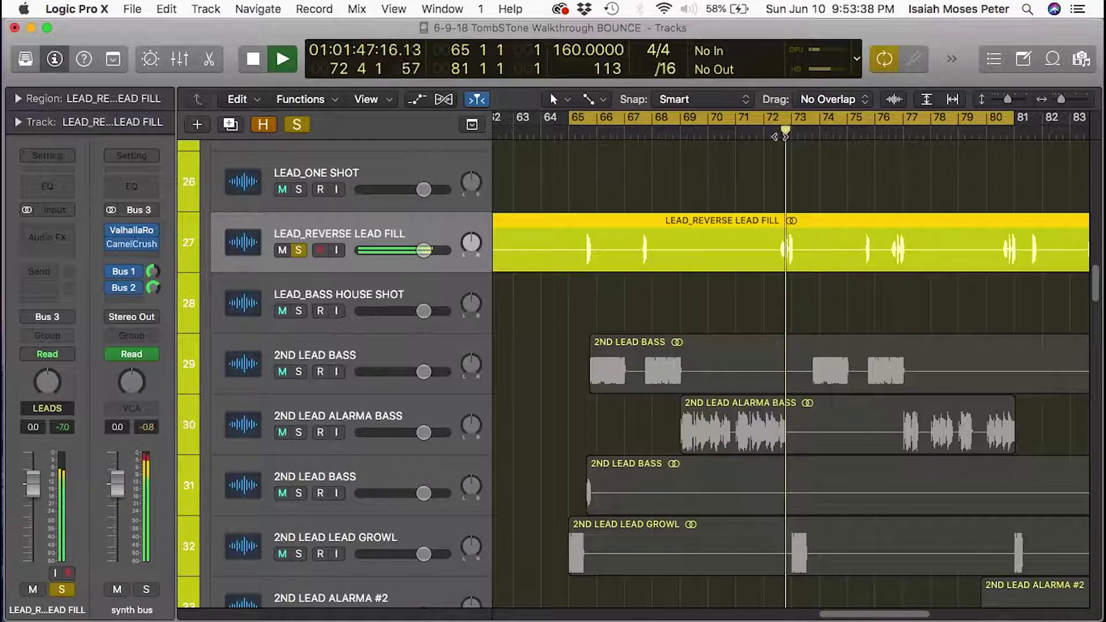
key("space")
Turn off the solo on LEAD_REVERSE LEAD FILL and select the first 2ND LEAD BASS track
left_click(298, 250)
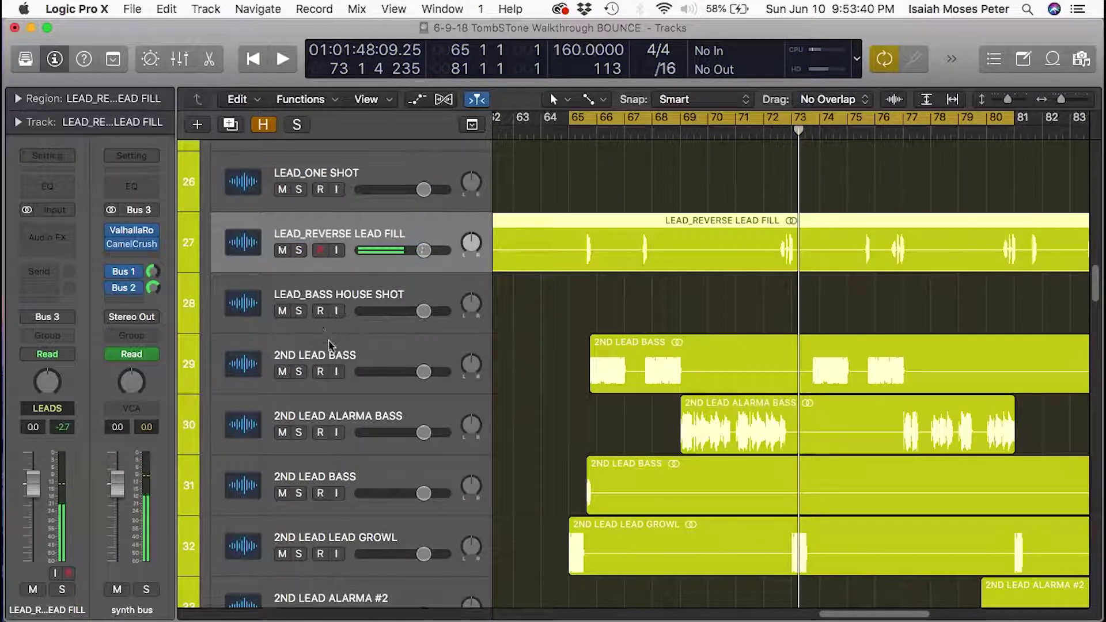
left_click(339, 348)
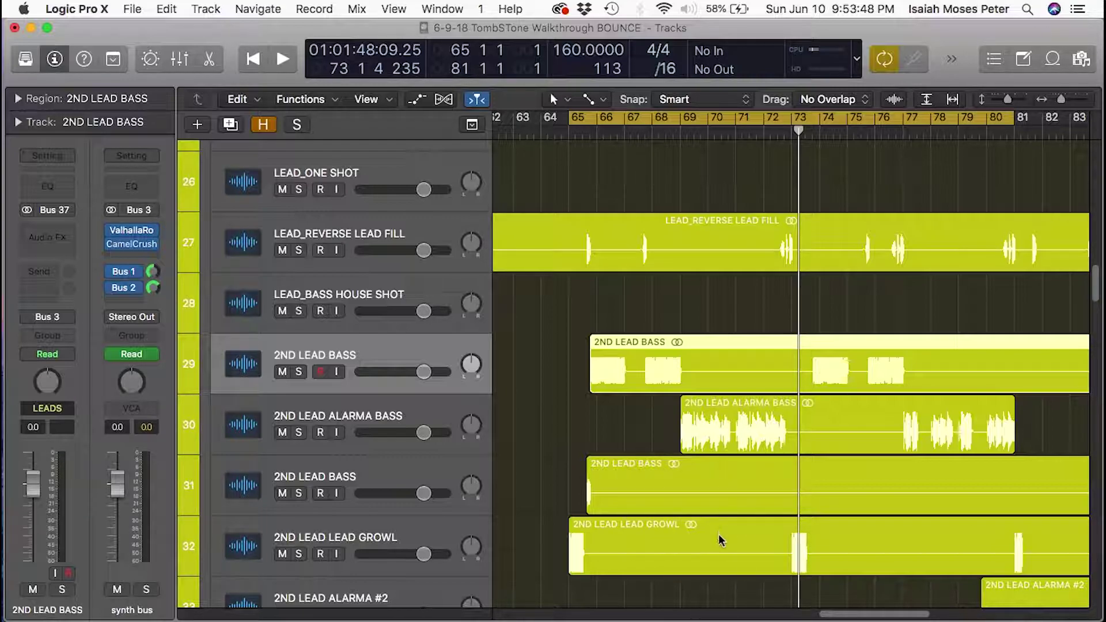
key("t")
key("w")
left_click(671, 560)
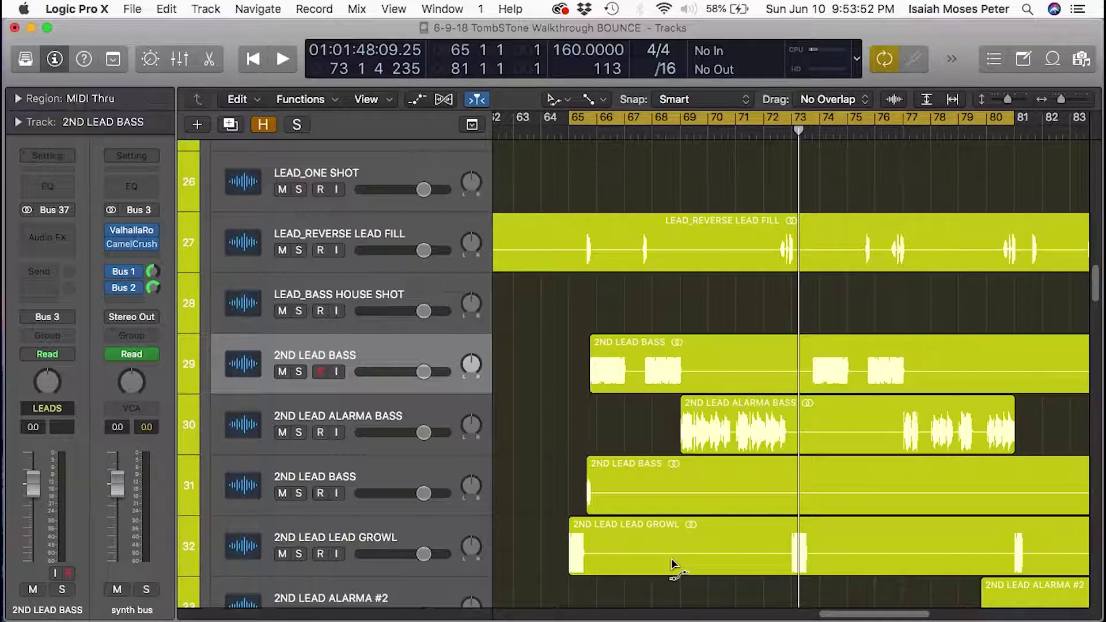
left_click(553, 99)
left_click(600, 116)
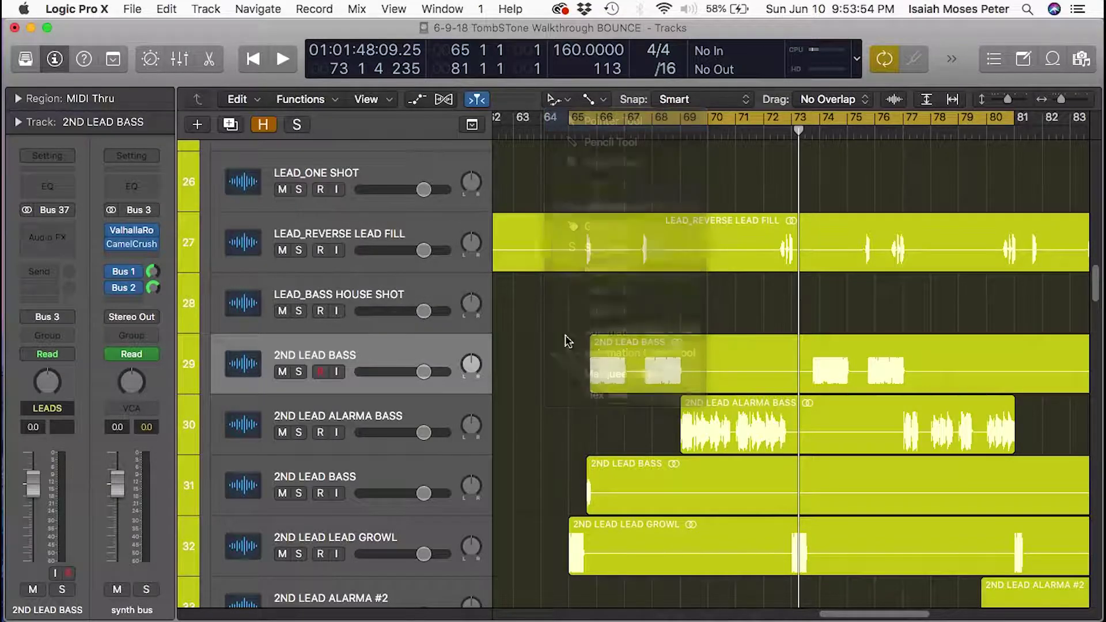
Examine the layering of the lead, synth and vocal regions across the whole arrangement
left_click(618, 440, "ctrl+alt")
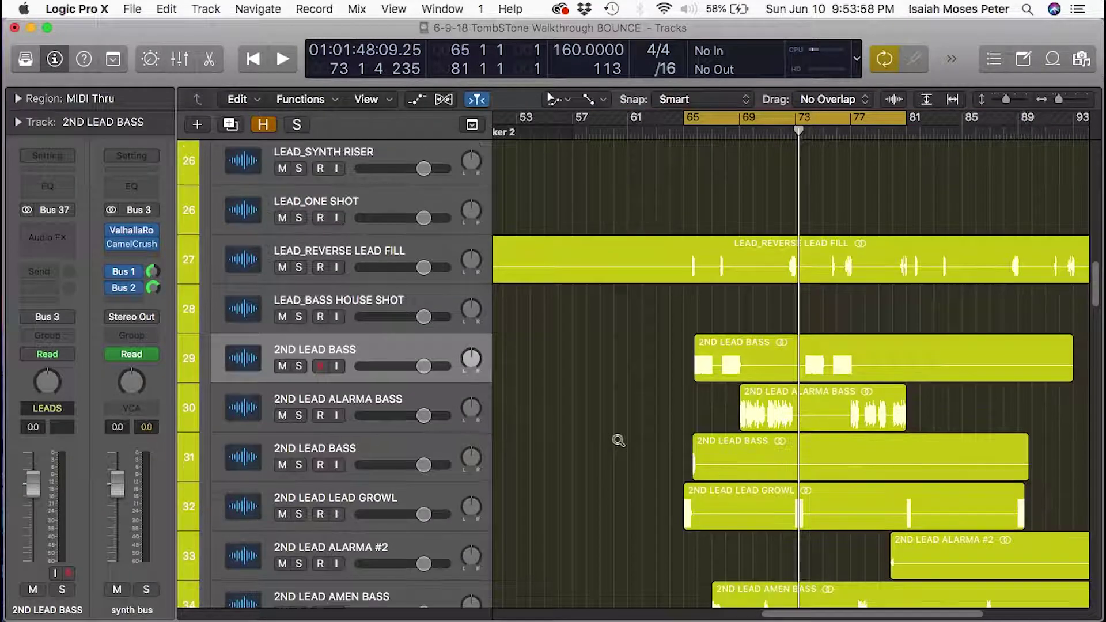
left_click(618, 441, "ctrl+alt")
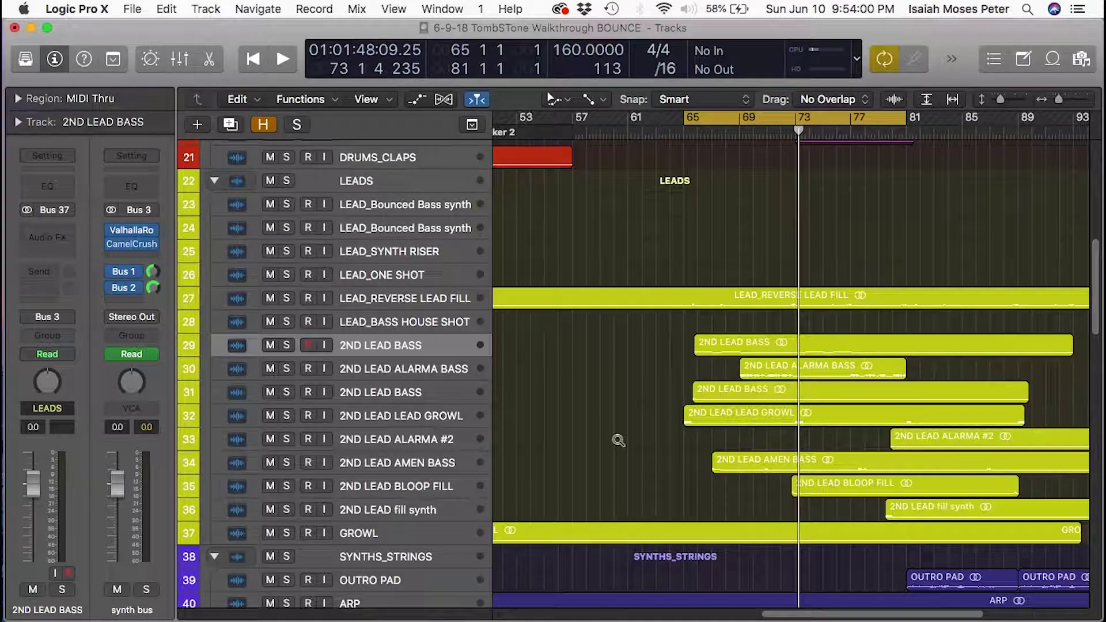
scroll(732, 443, "down", 7)
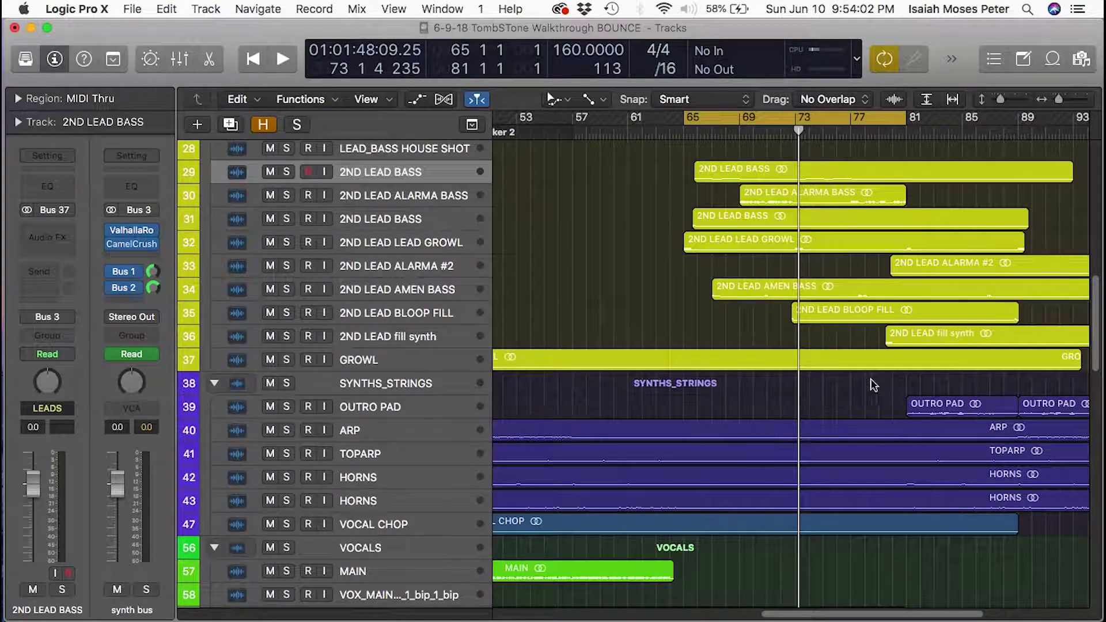
left_click(818, 480, "ctrl+alt")
left_click(815, 486, "ctrl+alt")
left_click(810, 489, "ctrl+alt")
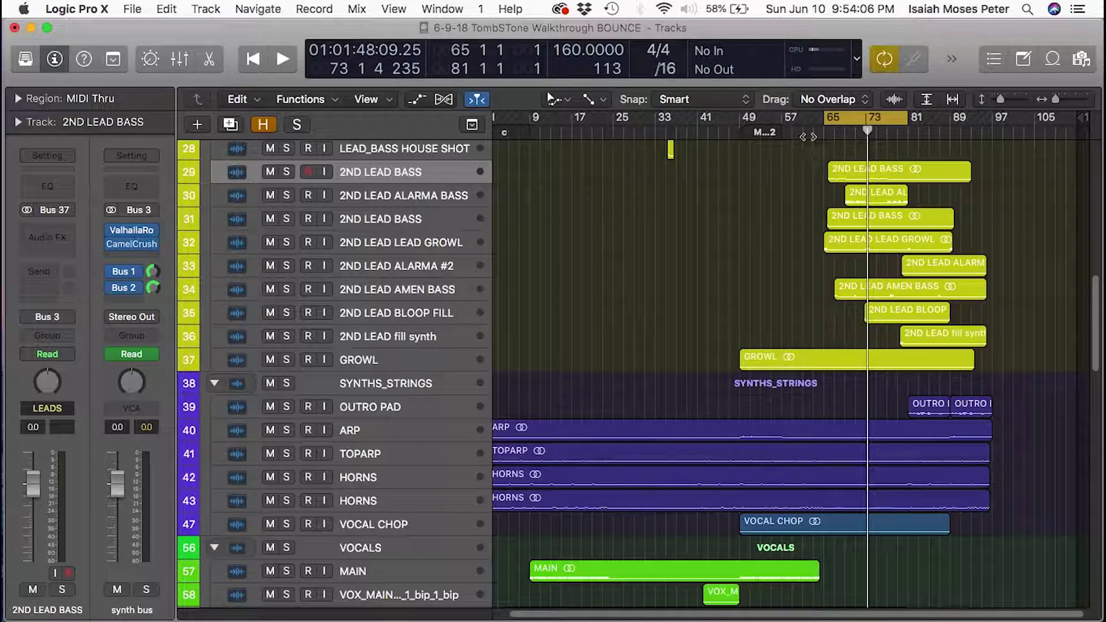
scroll(831, 185, "up", 6)
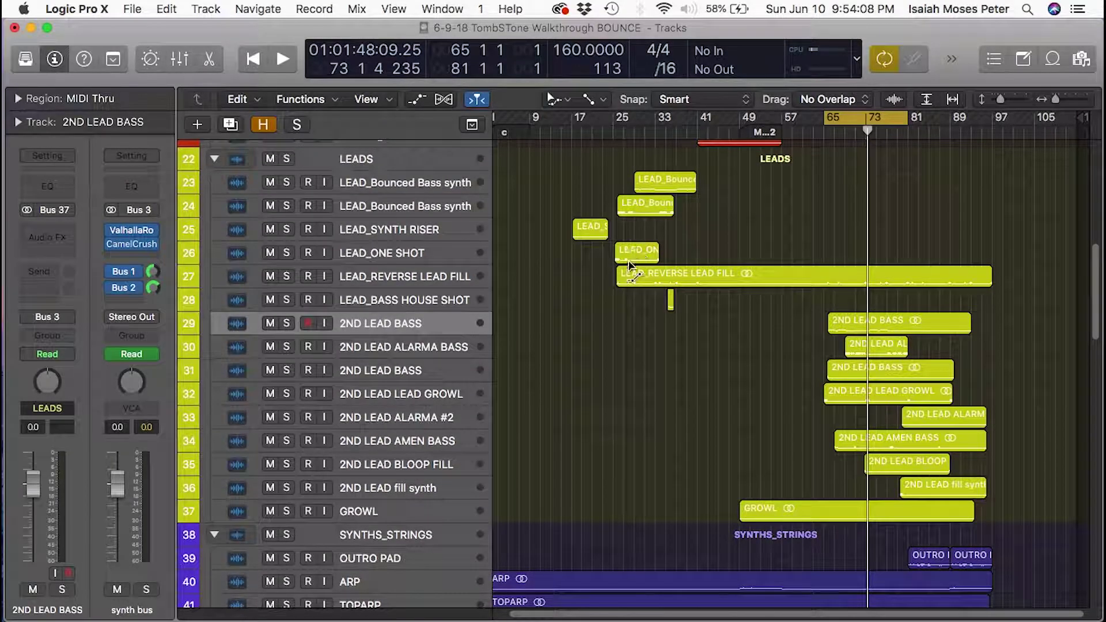
scroll(619, 295, "up", 6)
scroll(642, 334, "down", 6)
scroll(960, 528, "down", 15)
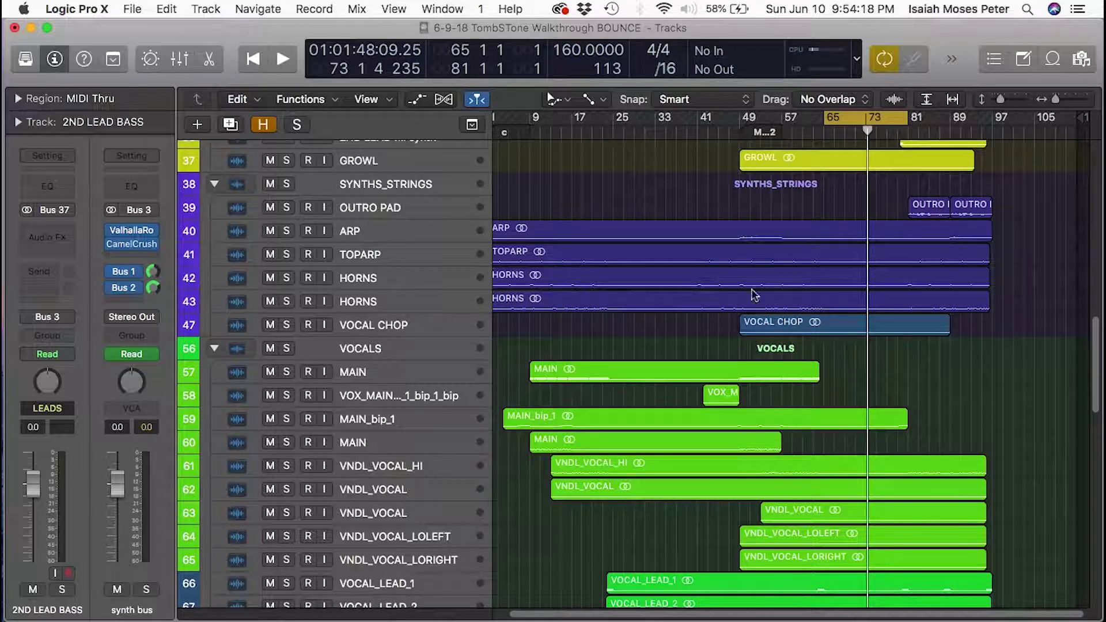
scroll(849, 306, "up", 1)
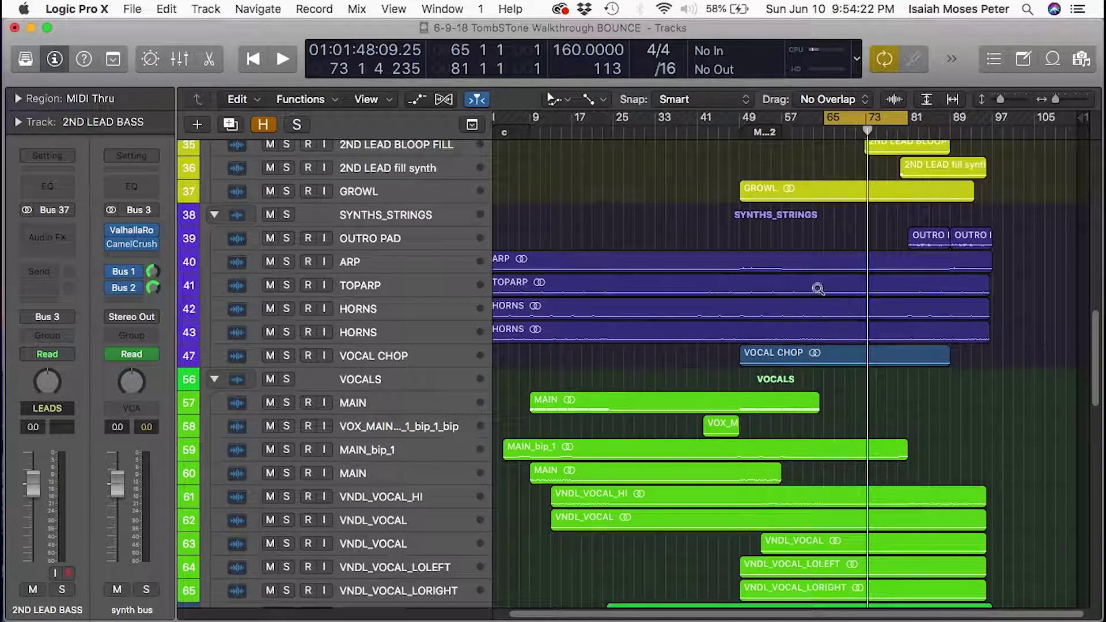
Switch back to the Pointer tool for editing the arrangement
key("t")
key("Escape")
scroll(908, 357, "up", 3)
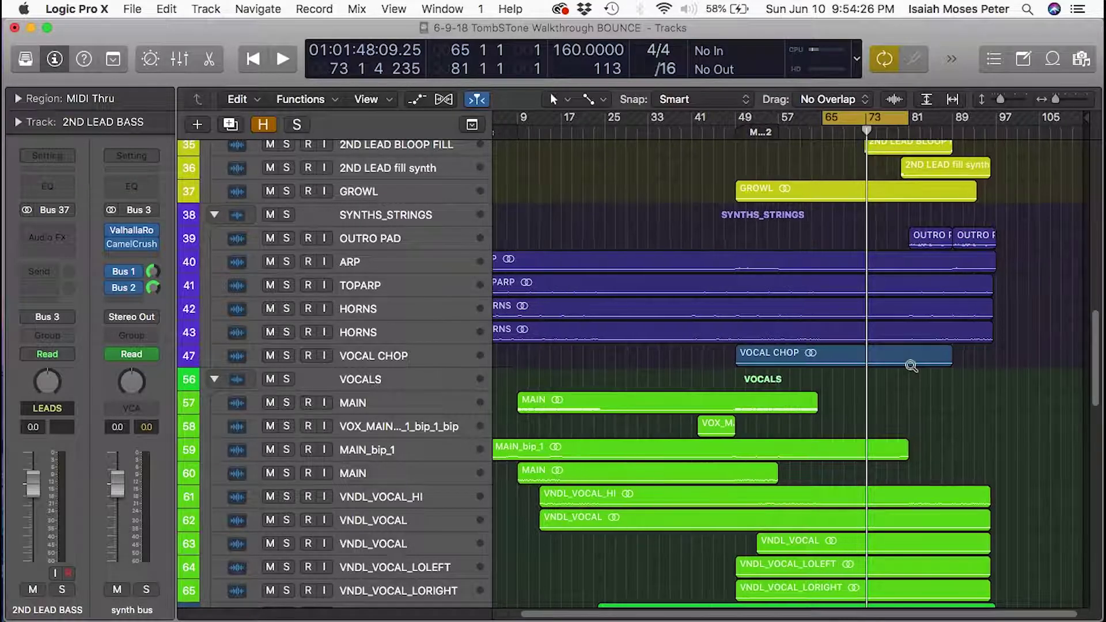
Solo the drum tracks from DRUMS_BUILD KICK through track 17 DRUMS_CLAPS and play the cycle from bar 65
scroll(909, 351, "down", 8)
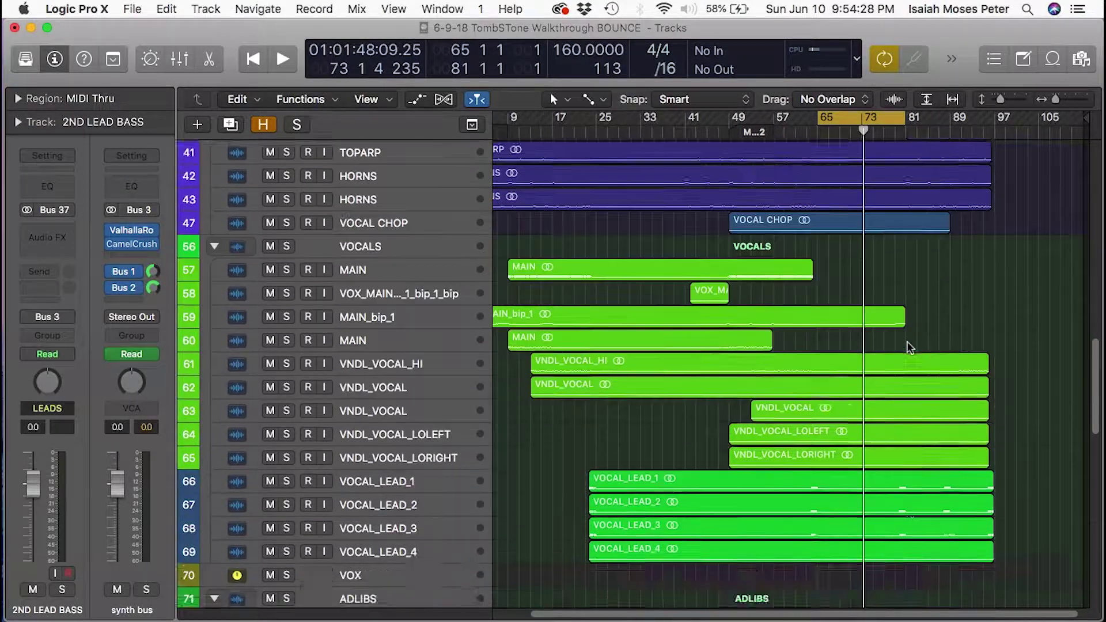
scroll(908, 343, "down", 8)
scroll(908, 343, "up", 20)
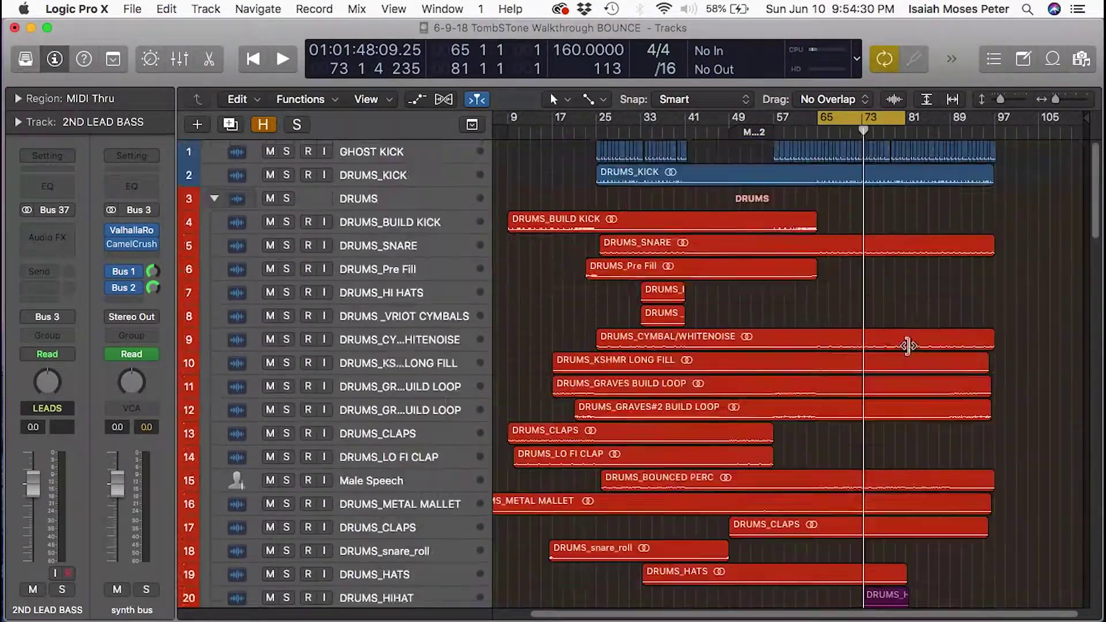
scroll(862, 337, "down", 5)
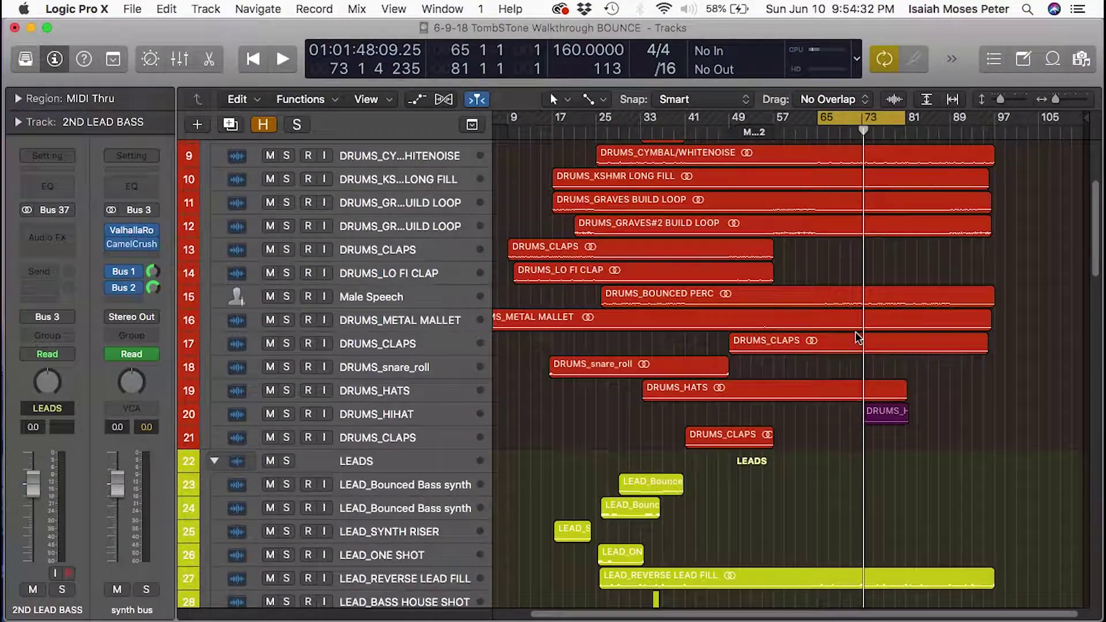
scroll(752, 282, "up", 4)
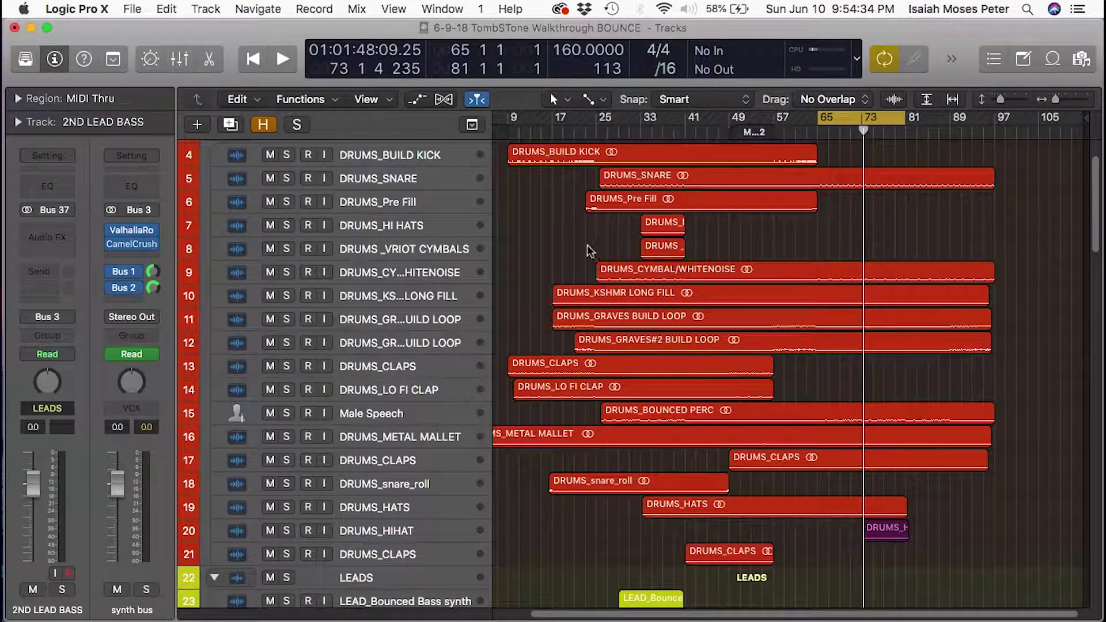
scroll(593, 252, "up", 3)
left_click_drag(284, 226, 297, 519)
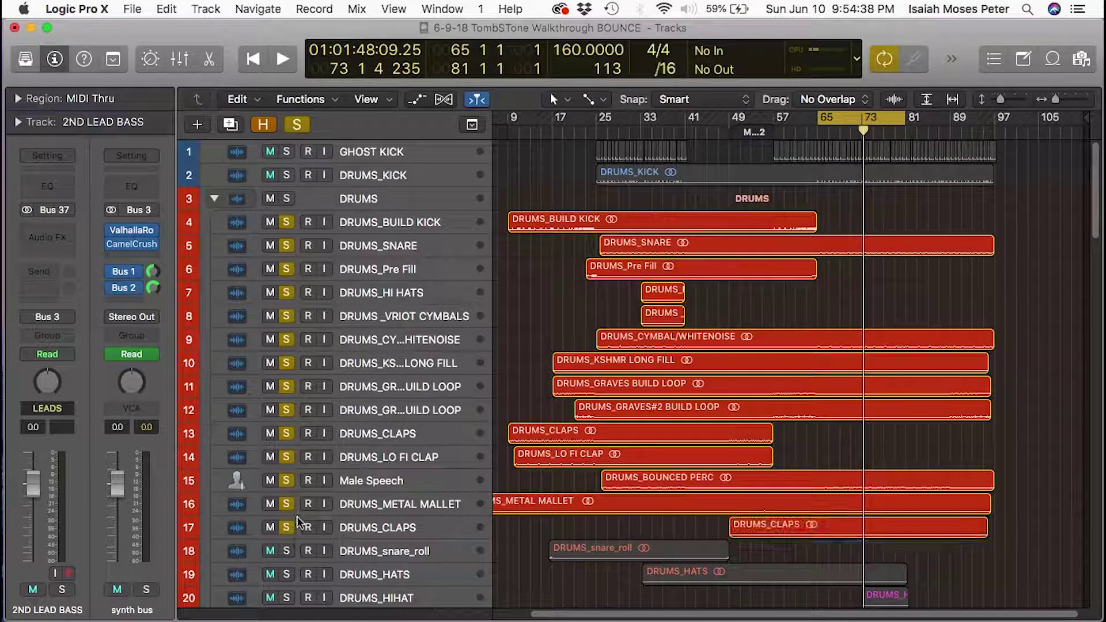
key("space")
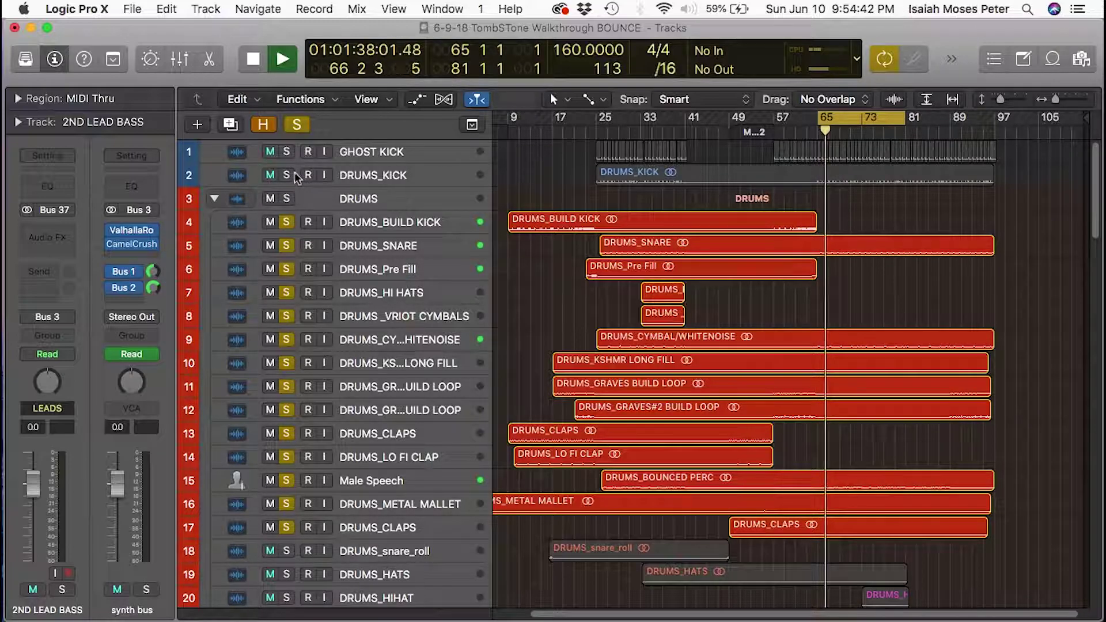
Examine the waveforms of the soloed drum tracks around bars 65 to 81 during playback
scroll(327, 257, "down", 3)
scroll(392, 280, "down", 2)
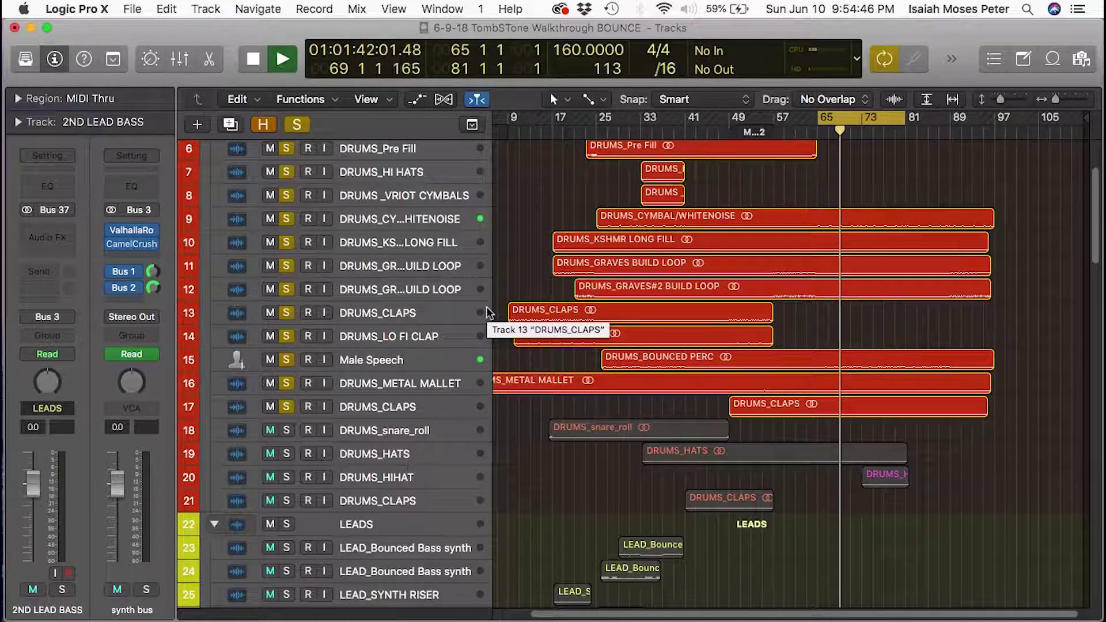
left_click_drag(903, 422, 784, 231)
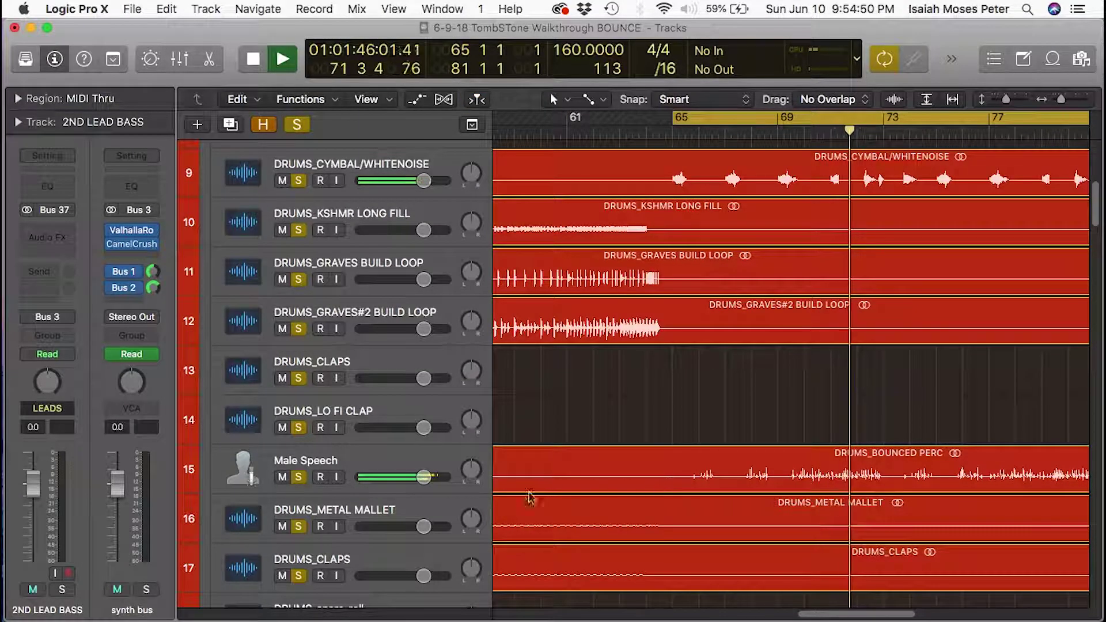
scroll(514, 512, "down", 3)
scroll(524, 520, "up", 4)
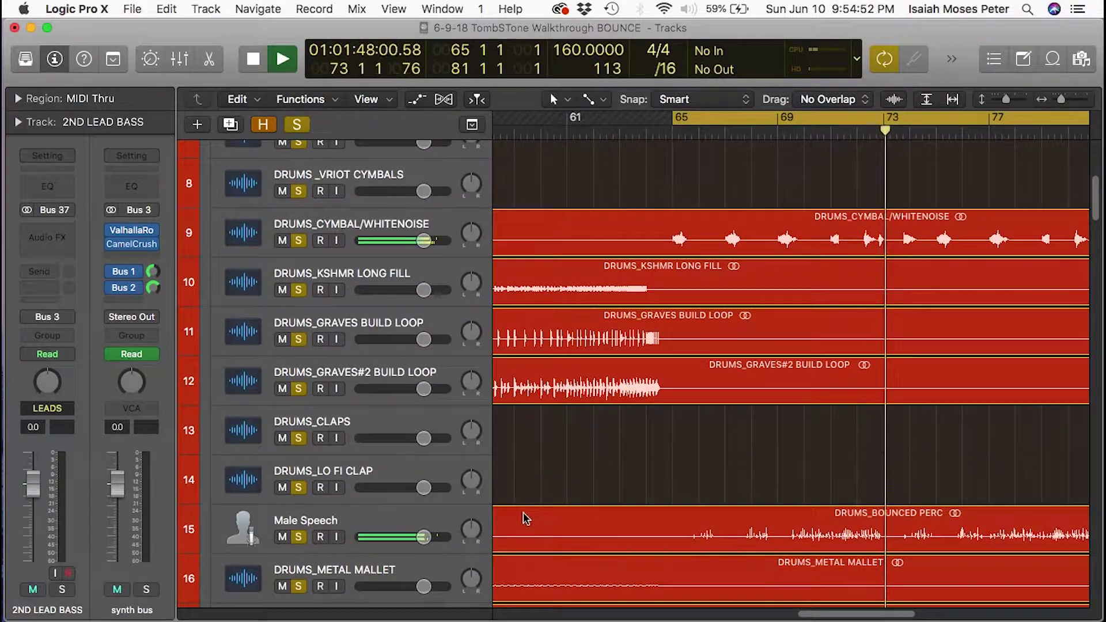
scroll(524, 520, "up", 3)
scroll(730, 458, "up", 1)
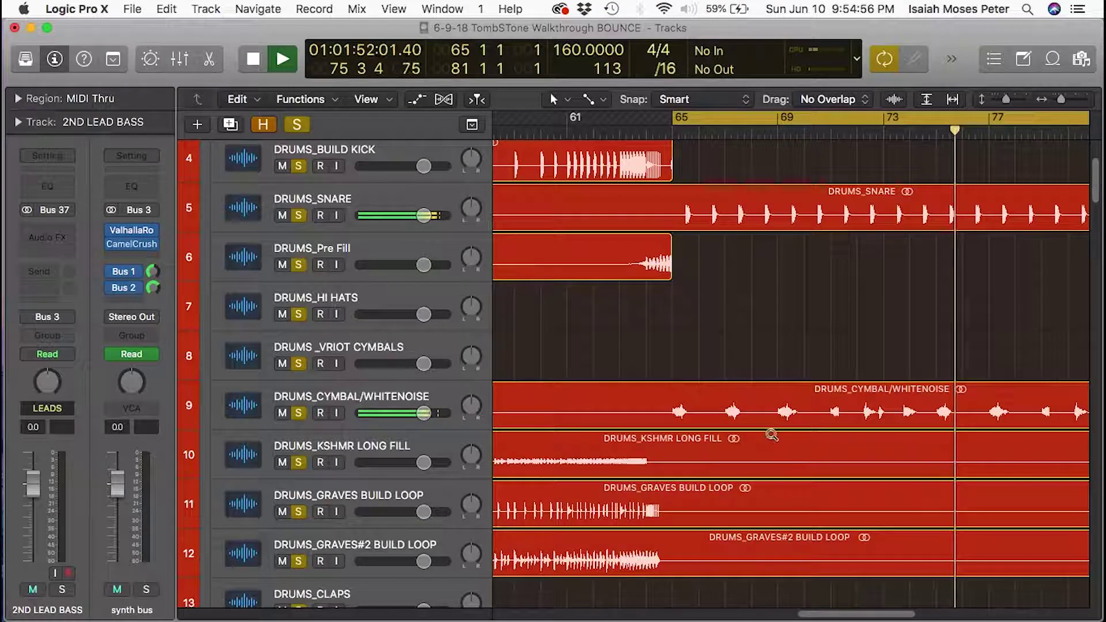
scroll(772, 435, "down", 2)
scroll(794, 459, "down", 4)
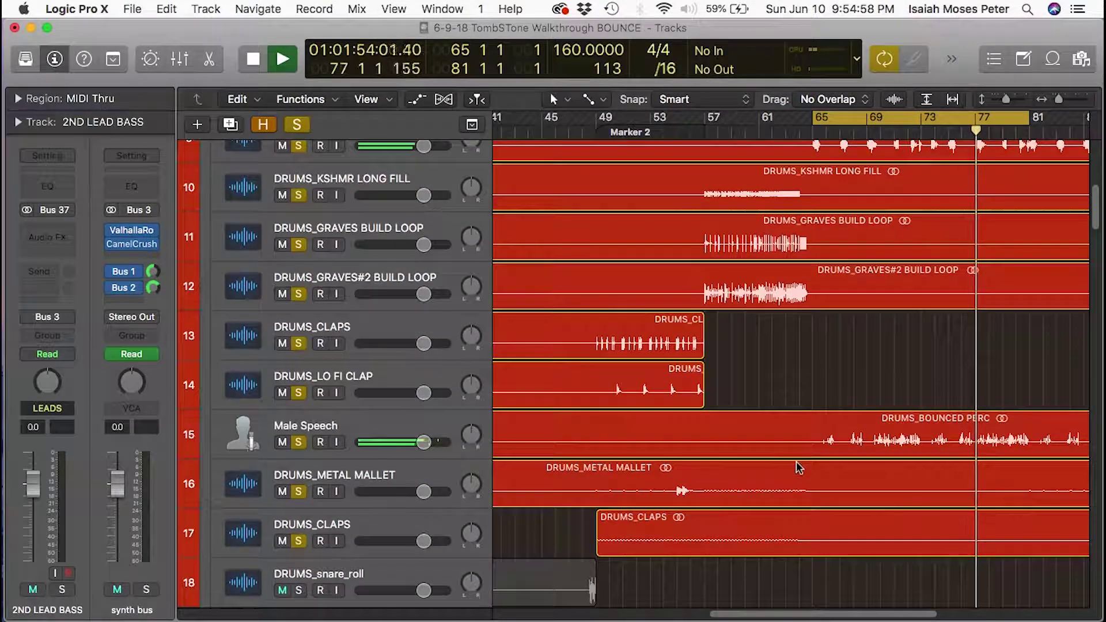
scroll(801, 471, "down", 5)
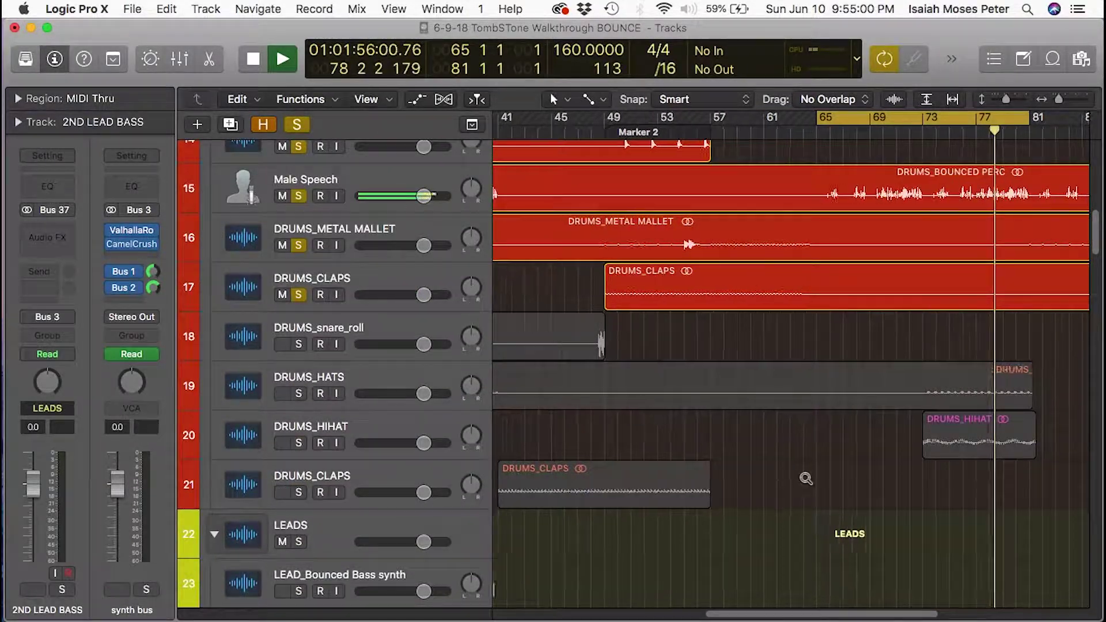
scroll(806, 480, "down", 3)
scroll(808, 483, "up", 9)
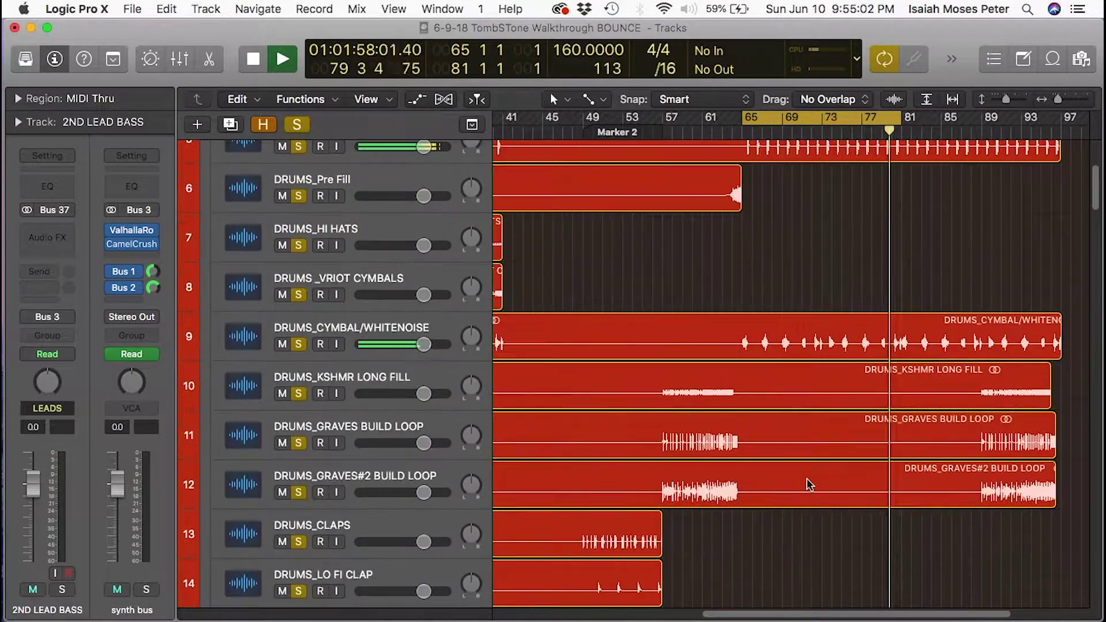
Solo only the bounced percussion on track 15, Male Speech, and play the cycle from bar 65
scroll(810, 484, "right", 3)
scroll(809, 484, "down", 4)
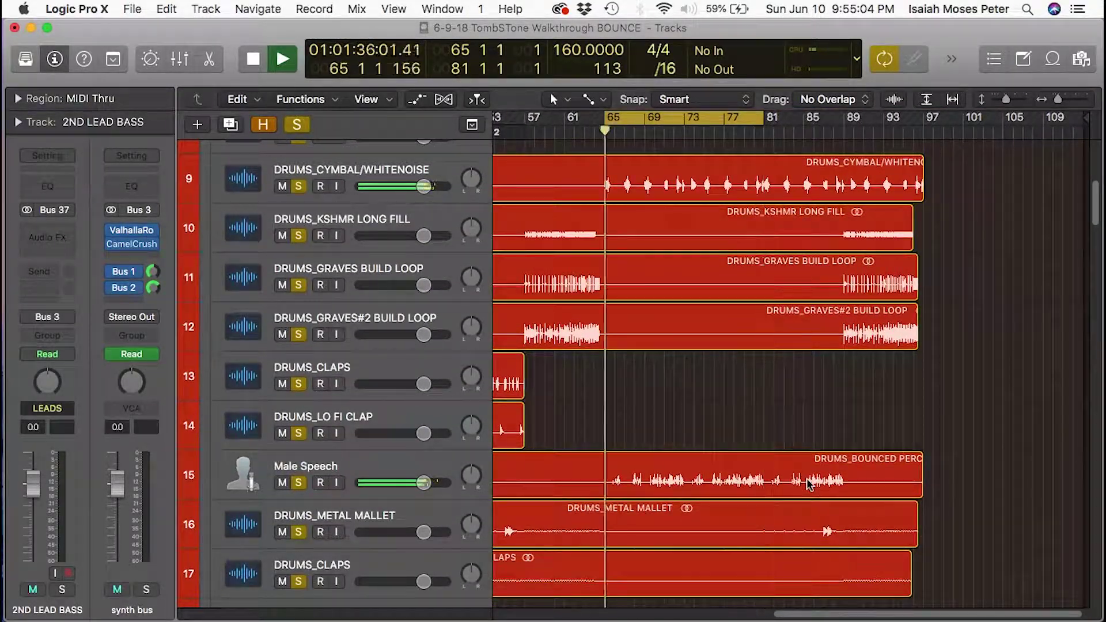
key("space")
left_click(298, 482)
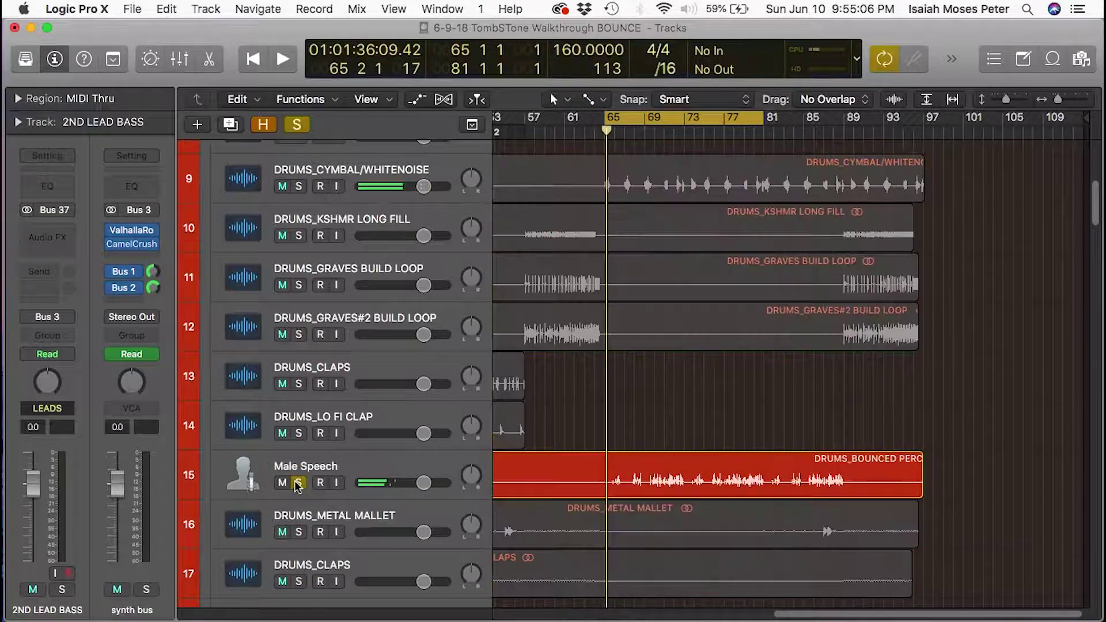
key("space")
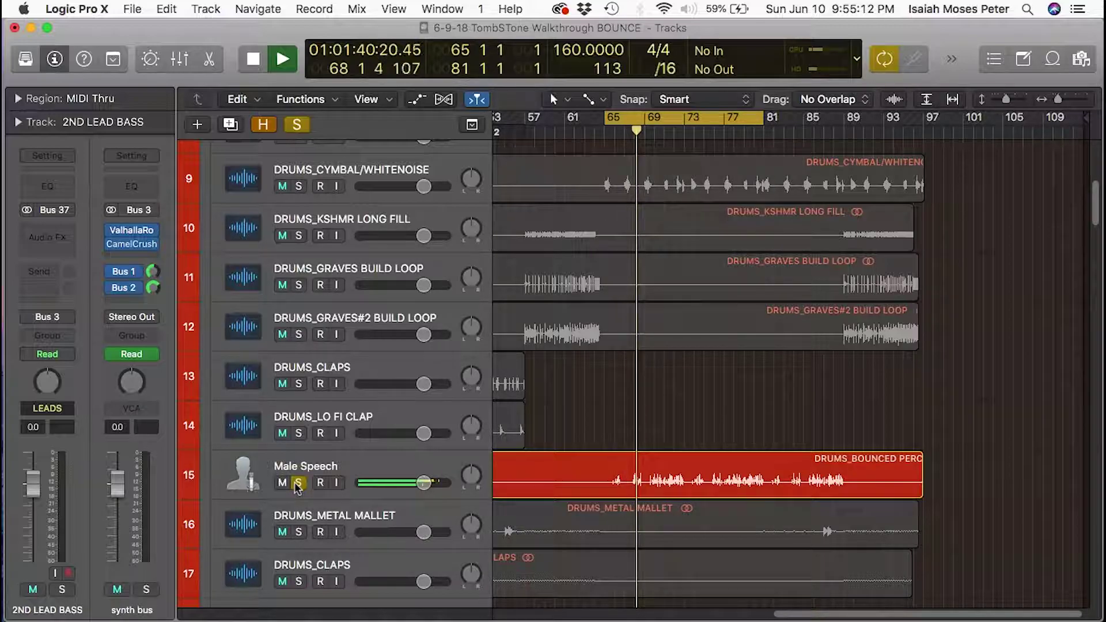
Replay the soloed bounced percussion, moving the playhead to about bar 72, and turn its solo off
key("space")
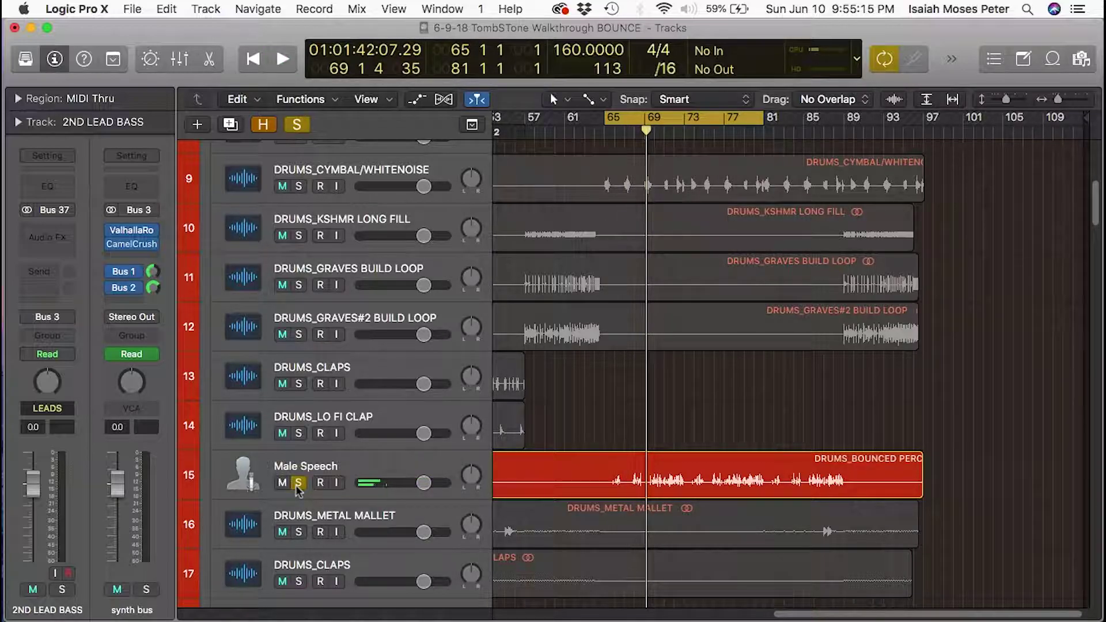
key("space")
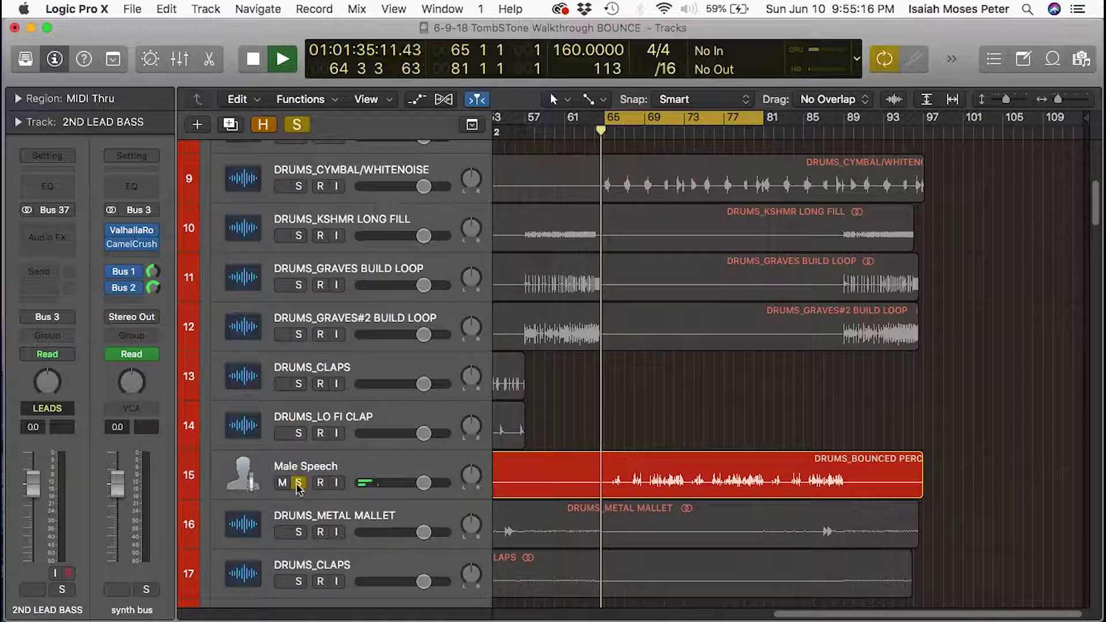
left_click(673, 136)
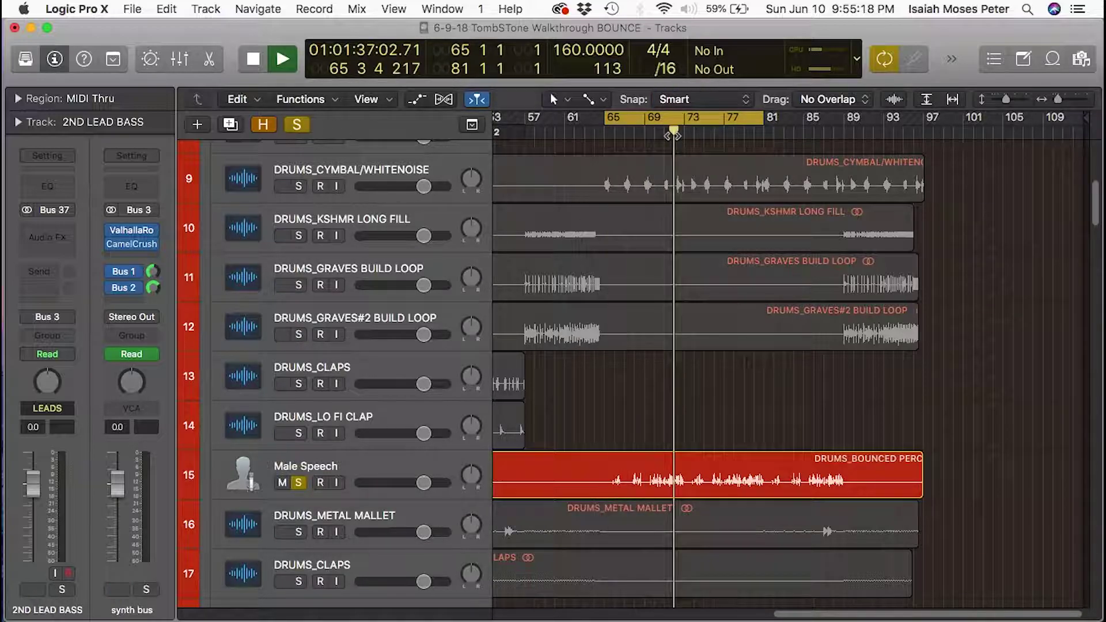
left_click(299, 482)
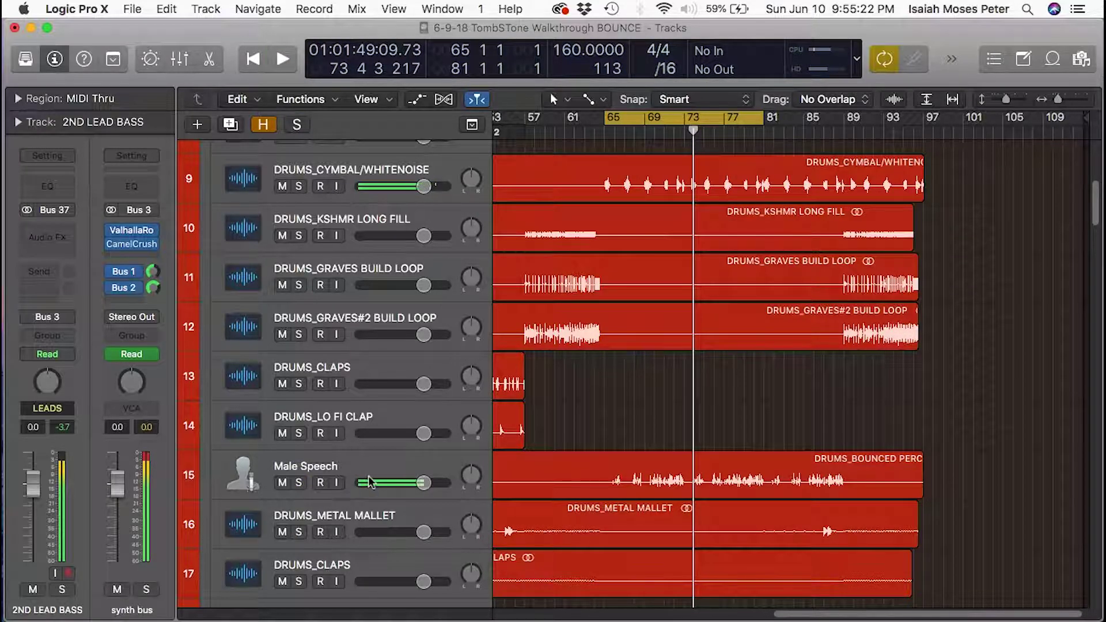
Select the DRUMS_HIHAT track and examine where its region sits among the drum layers of the whole arrangement
scroll(370, 482, "down", 8)
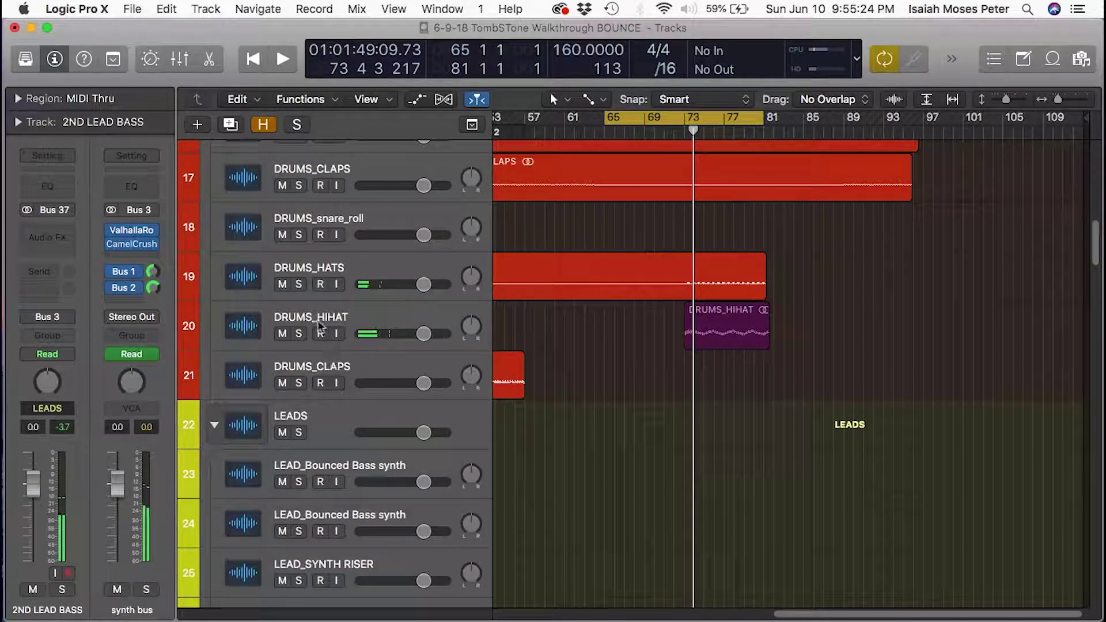
left_click(312, 308)
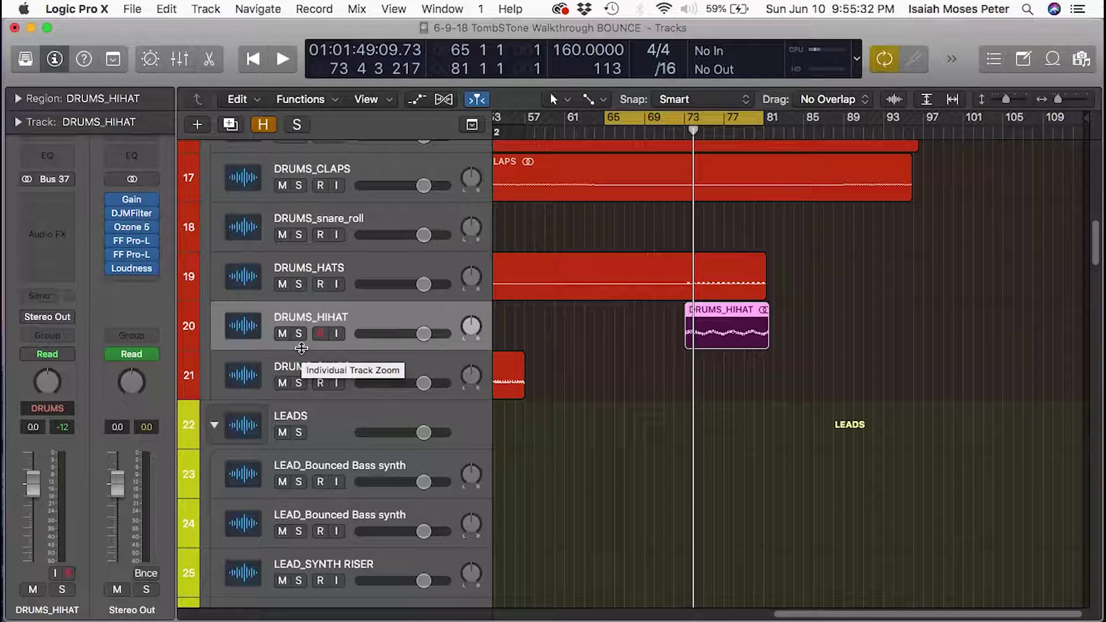
key("super+Up")
key("super+Up")
key("super+Up")
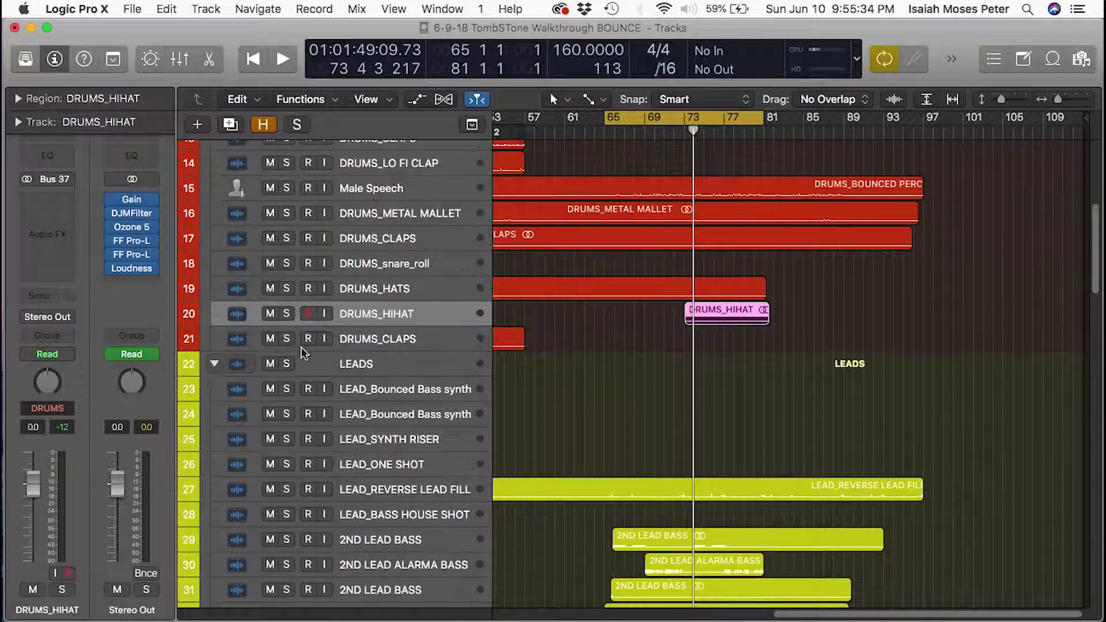
key("super+Up")
key("super+Up")
key("super+Left")
key("super+Left")
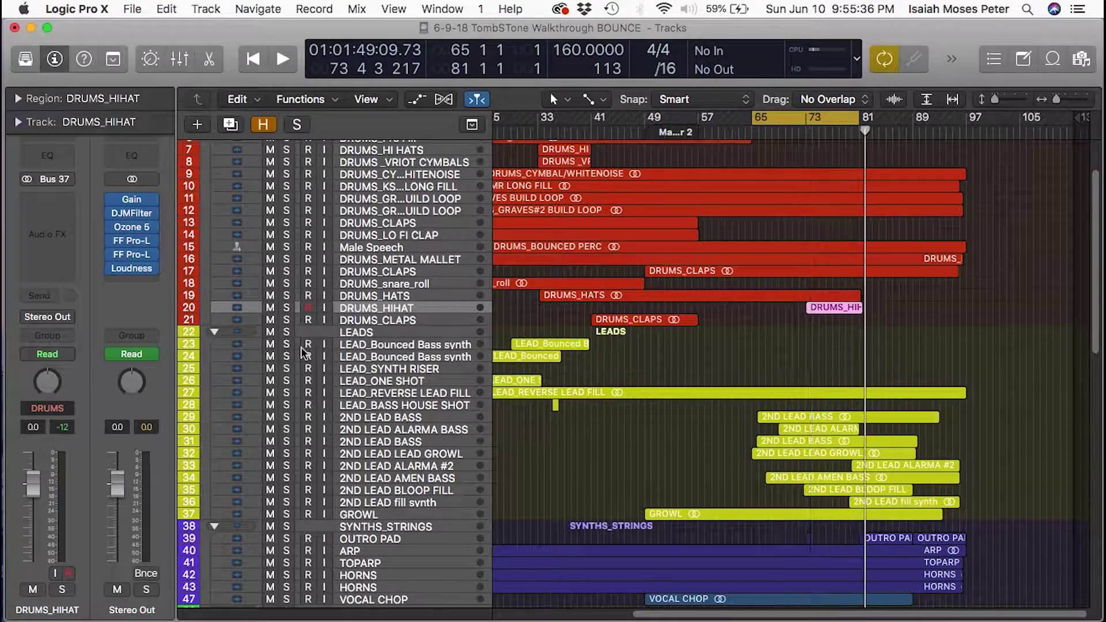
key("super+Up")
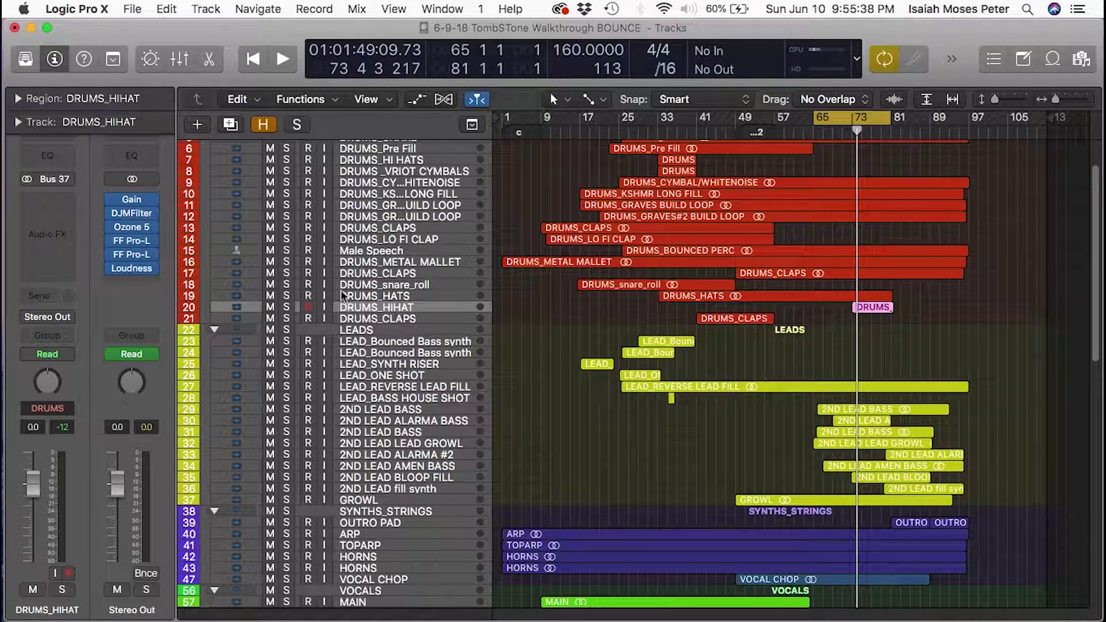
scroll(921, 471, "up", 3)
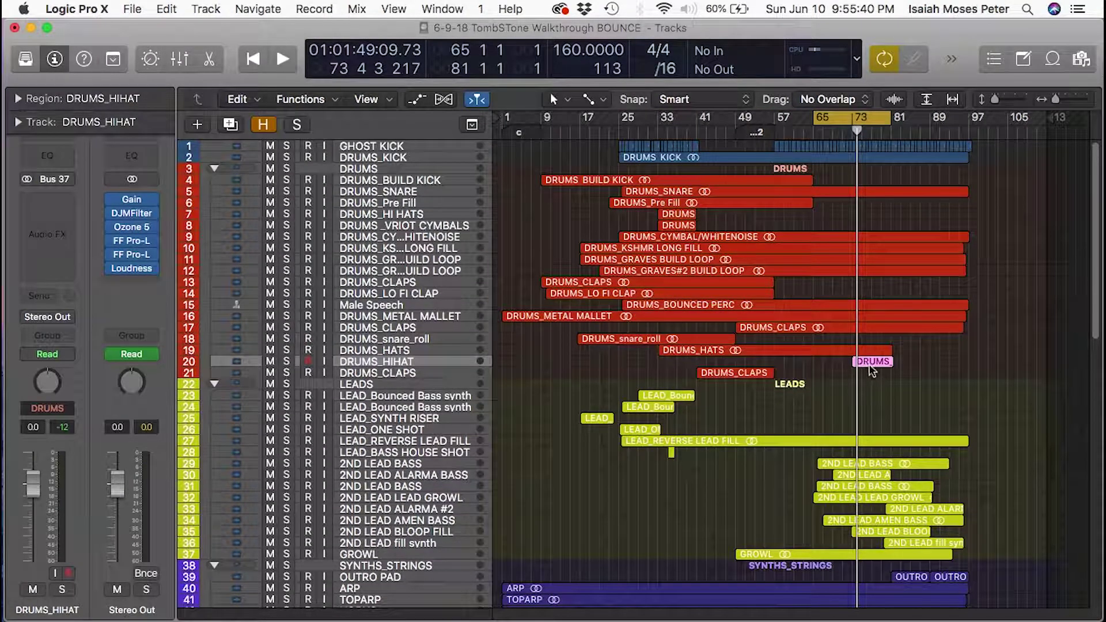
Examine the lead, synth and vocal regions around the second drop, from bar 65 to bar 81
scroll(870, 366, "down", 10)
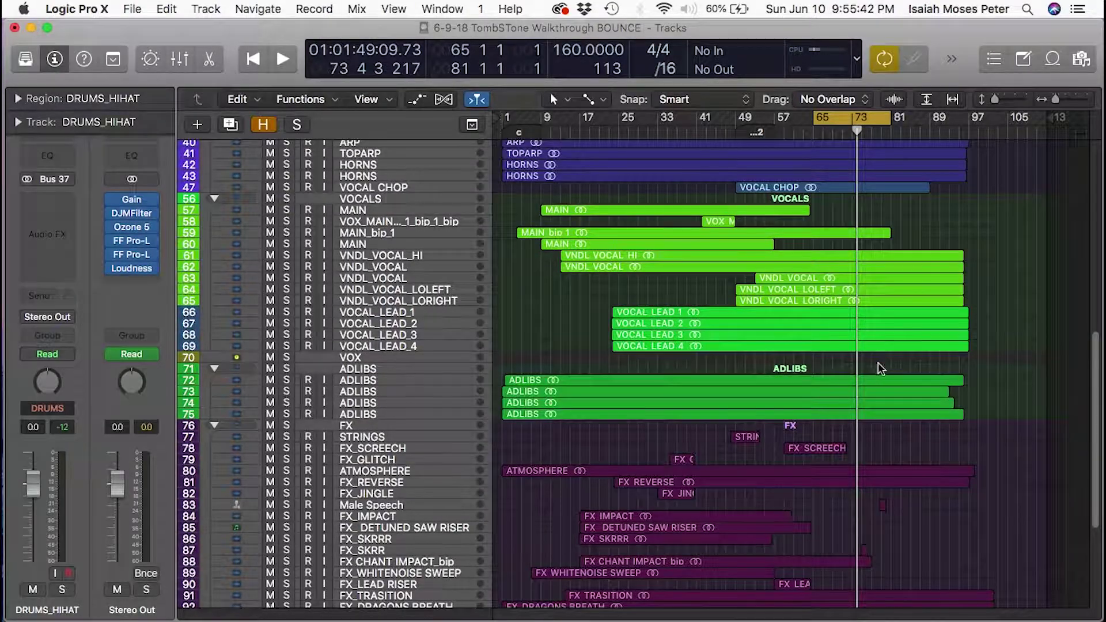
scroll(876, 363, "up", 3)
left_click_drag(890, 344, 818, 207)
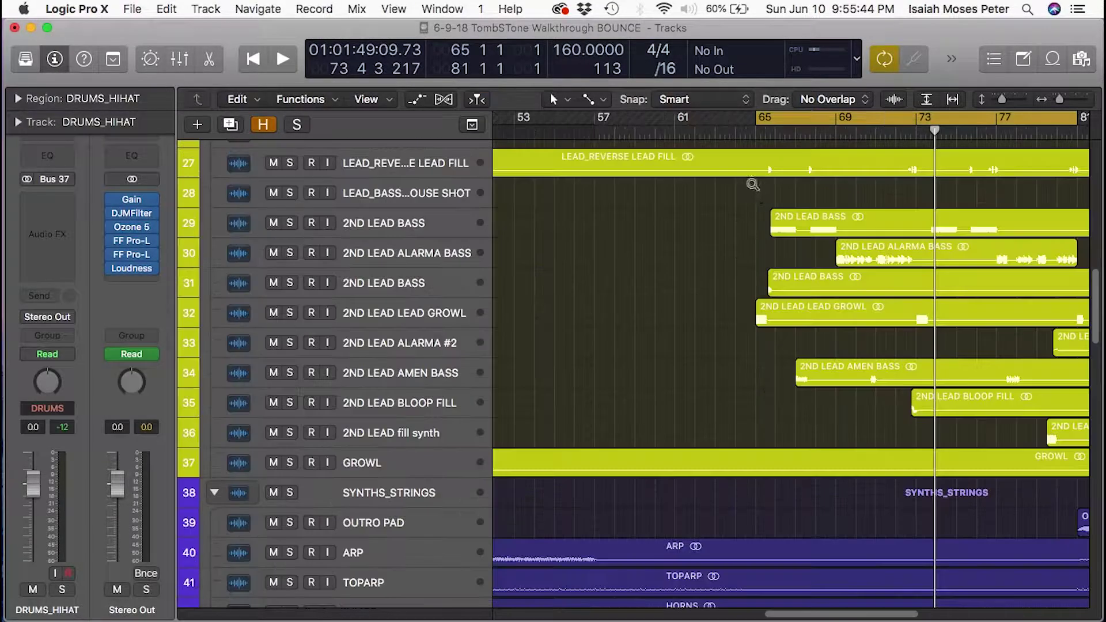
scroll(844, 305, "down", 8)
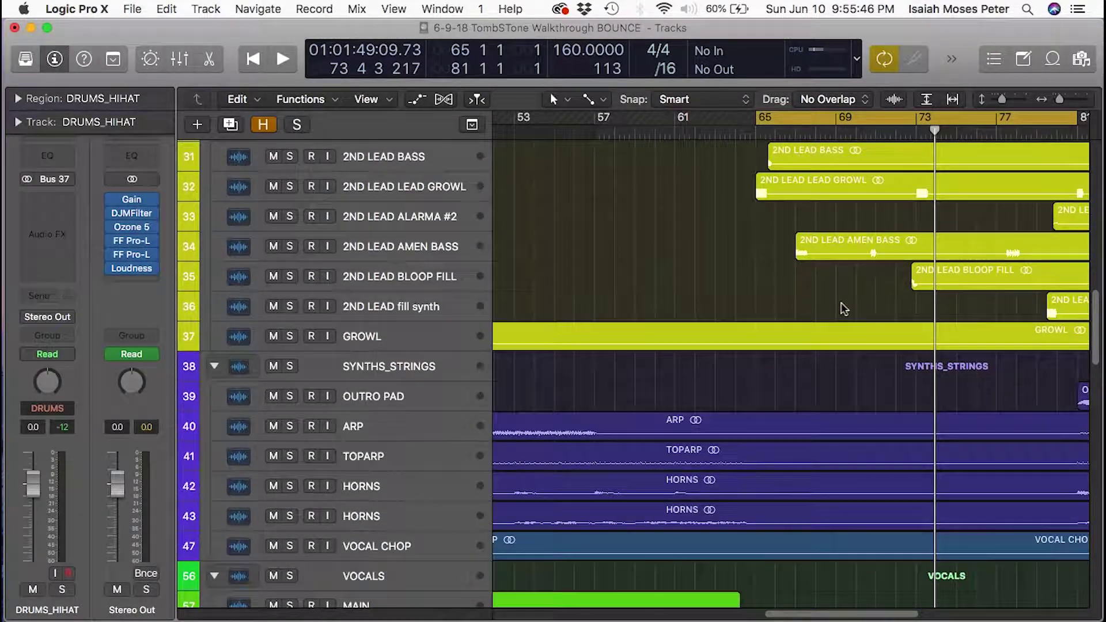
scroll(853, 309, "down", 10)
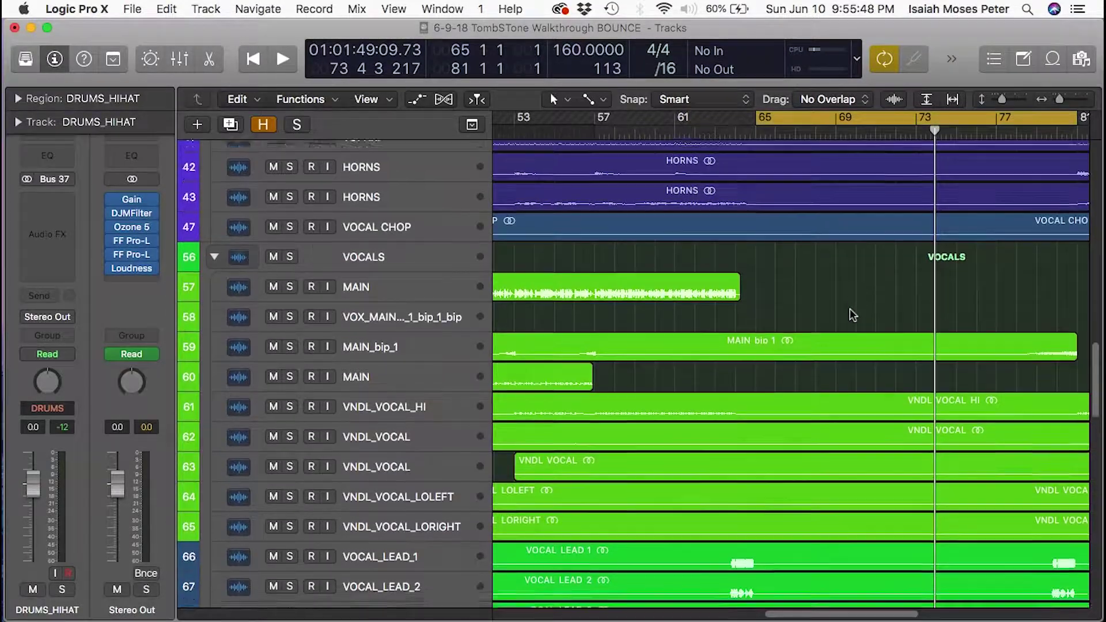
scroll(851, 320, "down", 1)
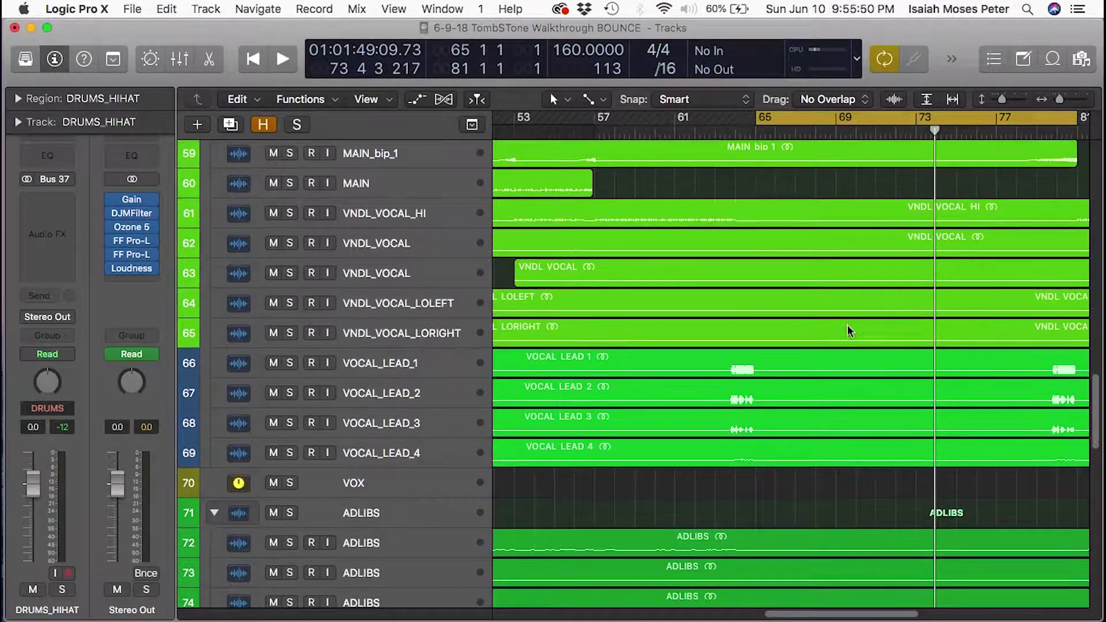
scroll(859, 324, "down", 2)
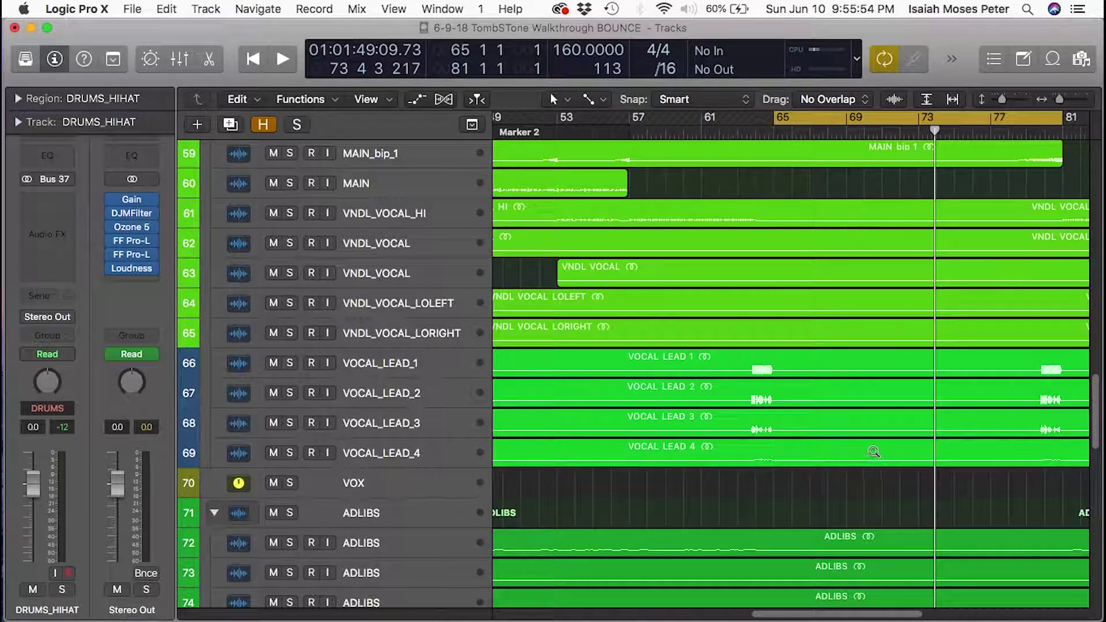
scroll(874, 452, "down", 2)
scroll(878, 457, "down", 5)
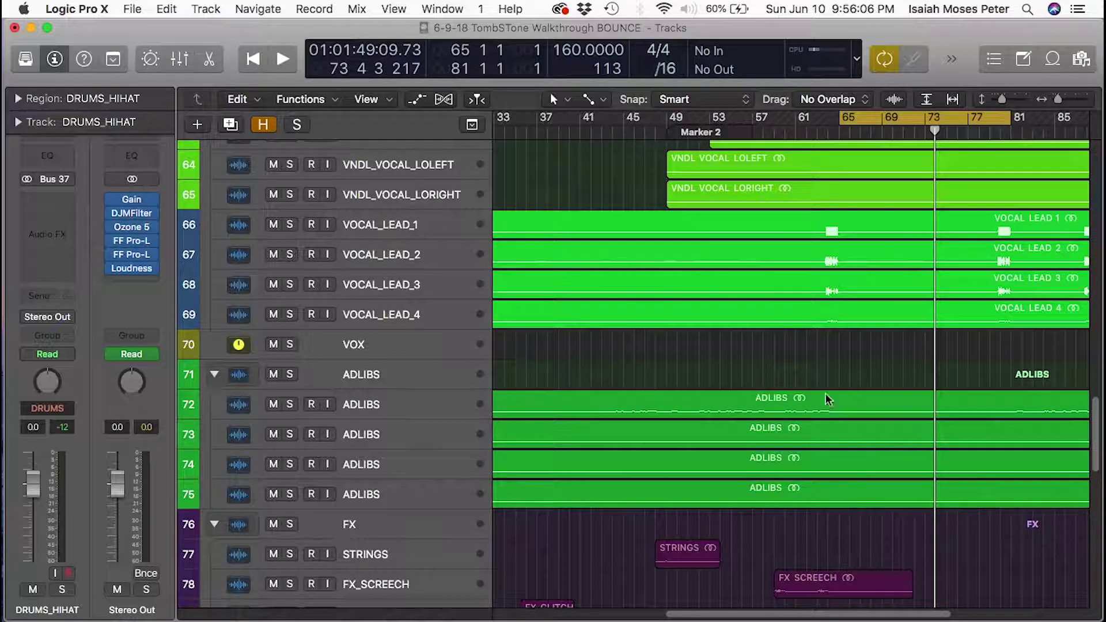
Examine the ad-lib and FX regions around the second drop and return to the drum tracks
scroll(804, 372, "down", 9)
scroll(738, 354, "down", 2)
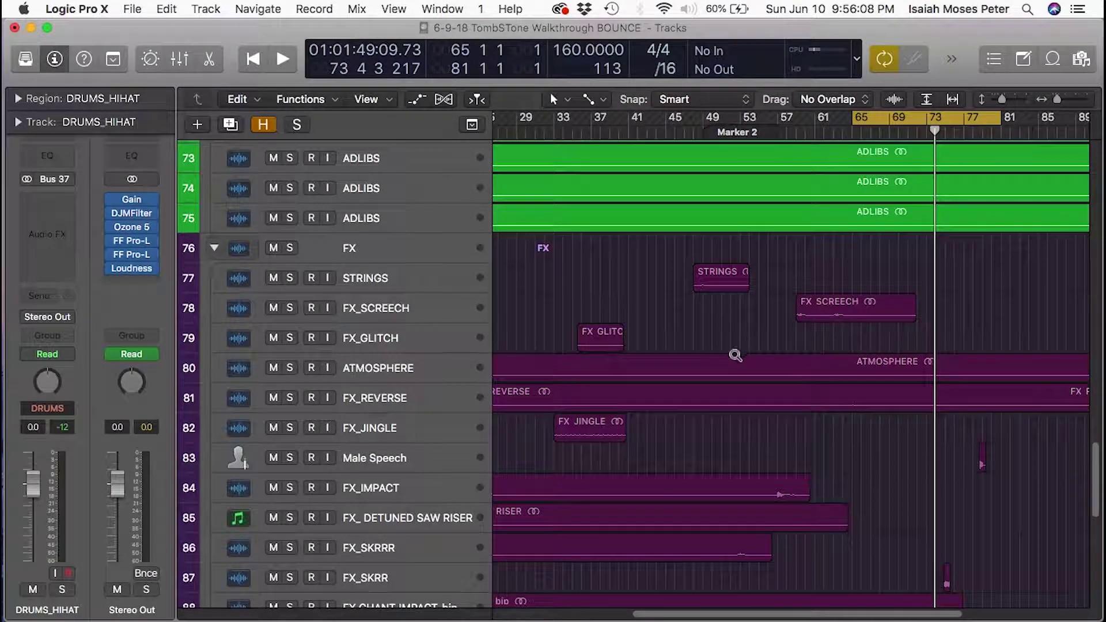
scroll(784, 481, "down", 10)
scroll(785, 484, "up", 15)
scroll(790, 502, "up", 2)
scroll(797, 513, "down", 1)
scroll(795, 515, "up", 20)
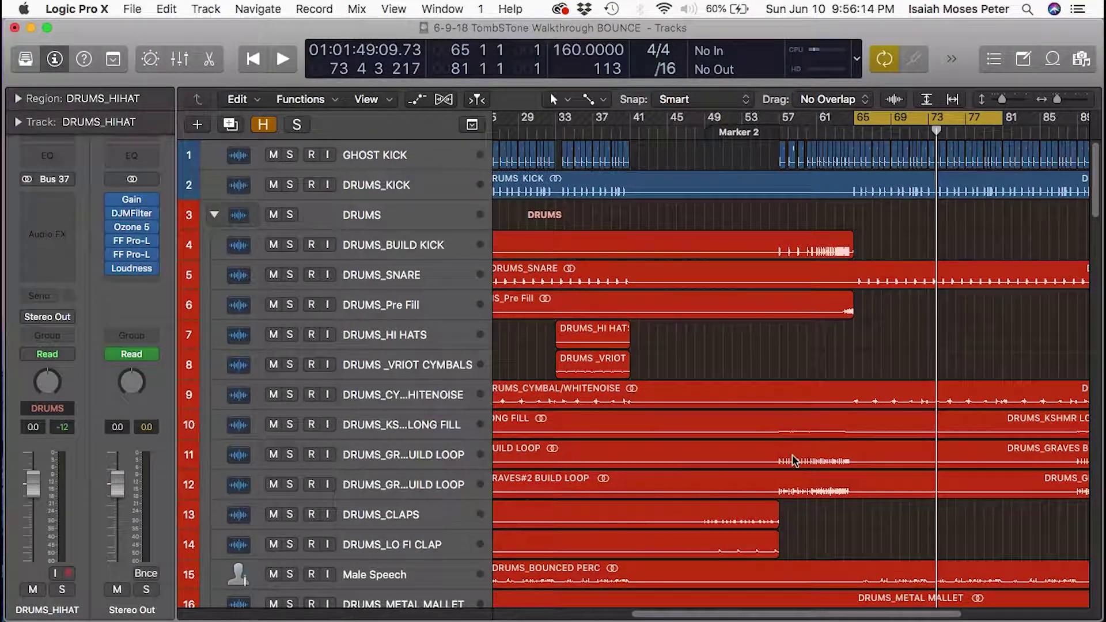
Examine the full arrangement from the drums through the leads, vocals, ad-libs and FX
left_click(794, 457, "ctrl+alt")
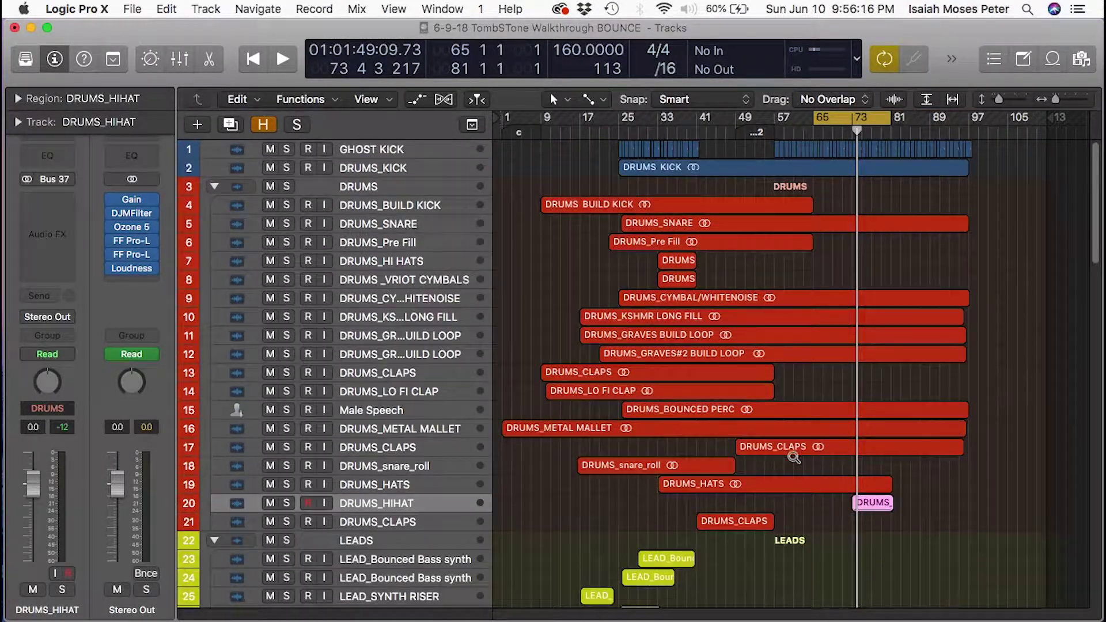
left_click(793, 457, "ctrl+alt")
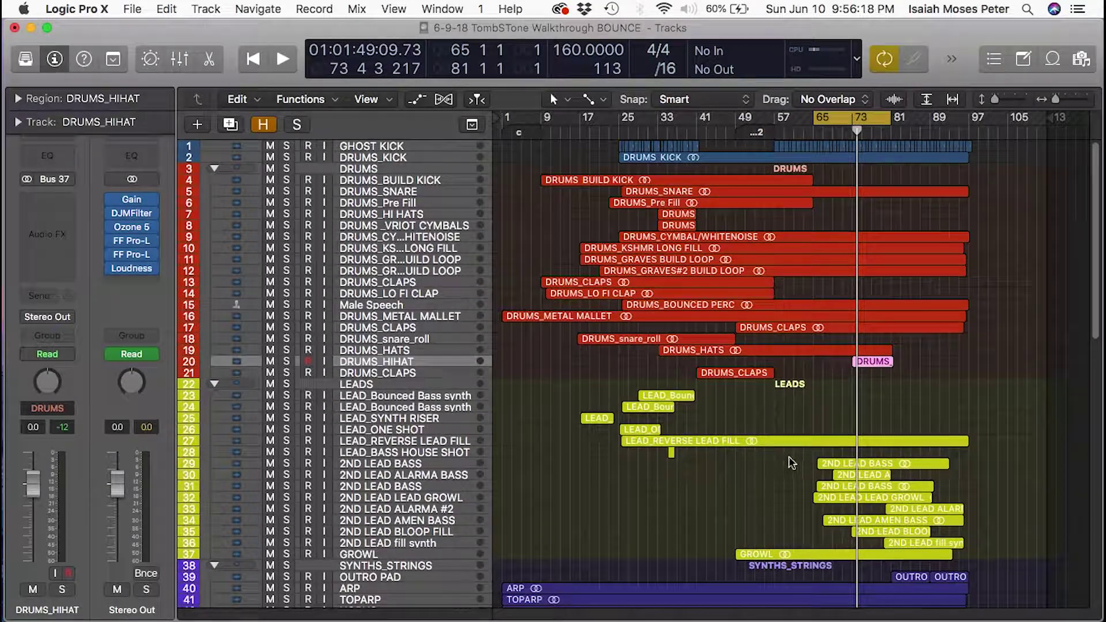
scroll(789, 464, "down", 15)
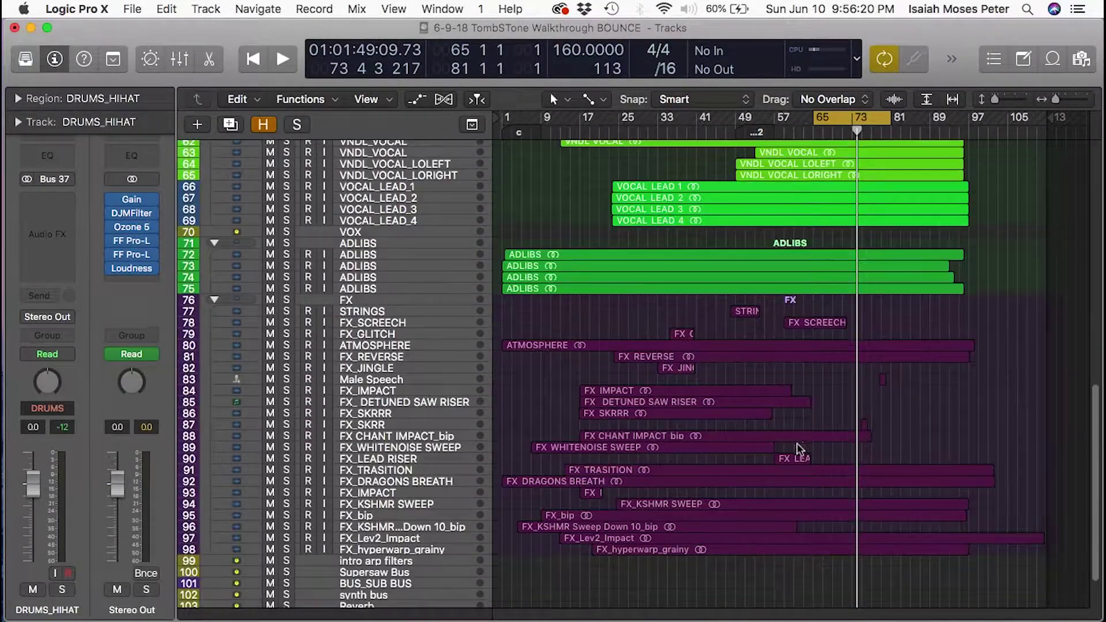
scroll(933, 418, "up", 15)
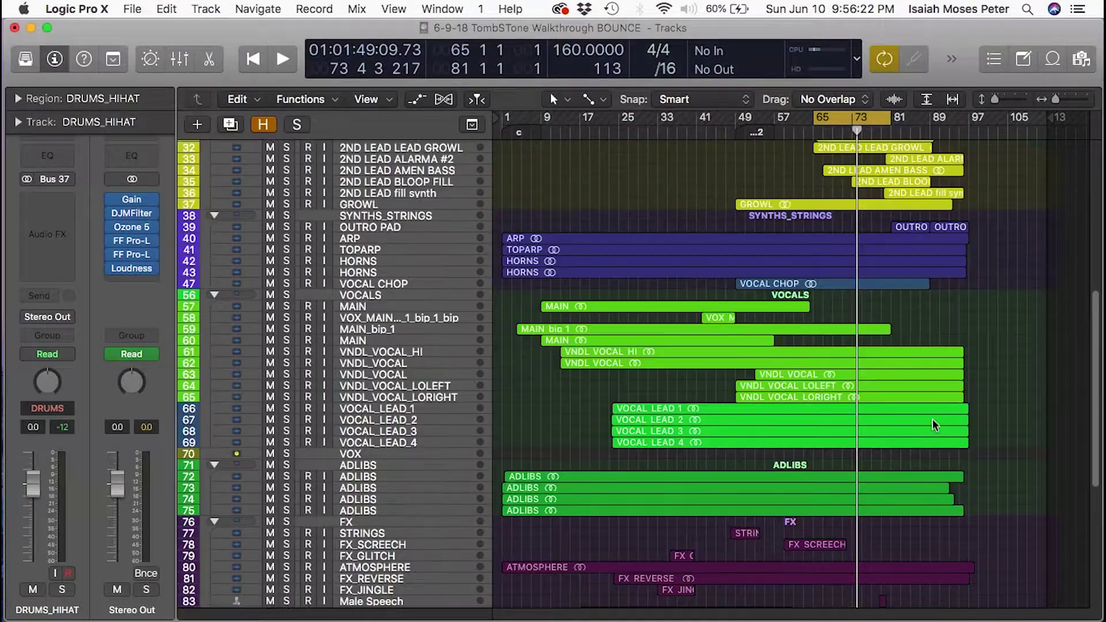
scroll(934, 422, "down", 5)
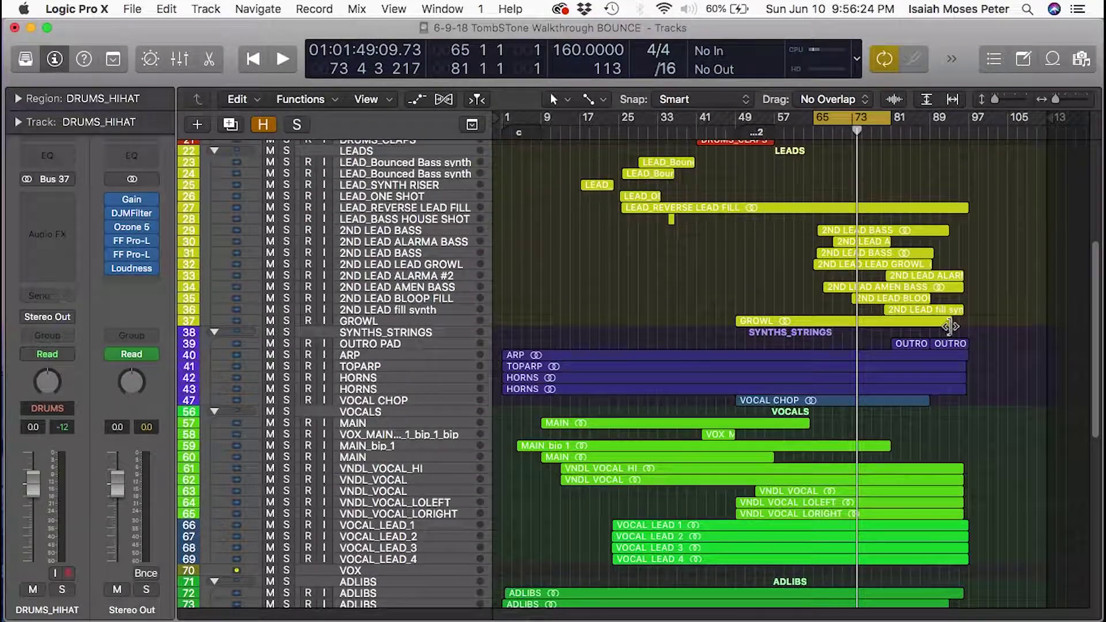
Examine the 2ND LEAD regions from bar 65 onward and select the 2ND LEAD BASS track 29
left_click_drag(947, 314, 830, 204)
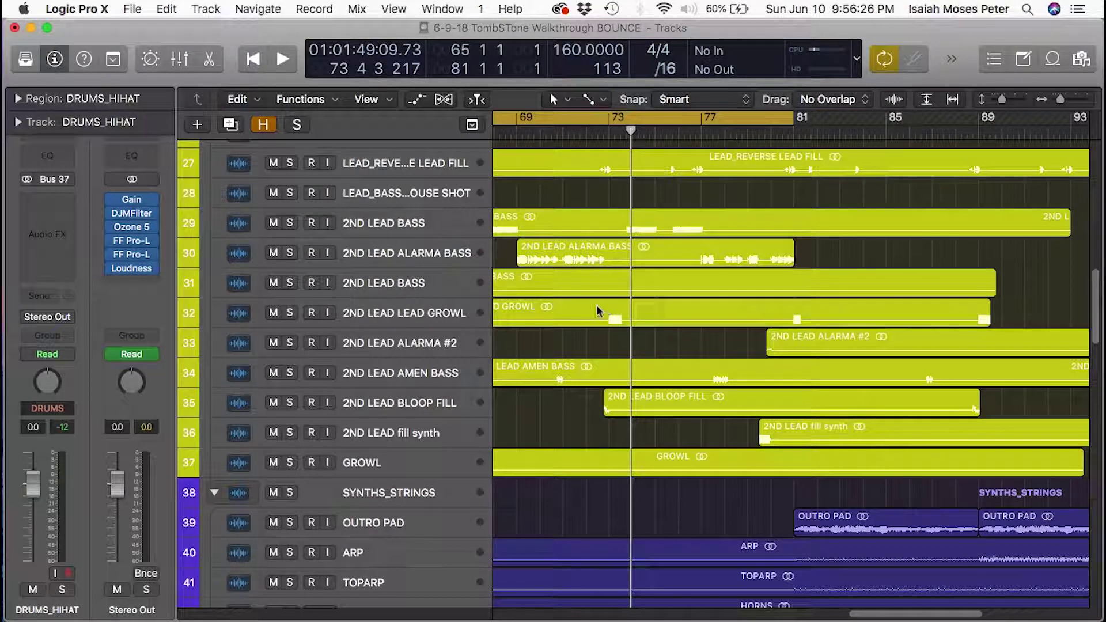
scroll(590, 314, "left", 3)
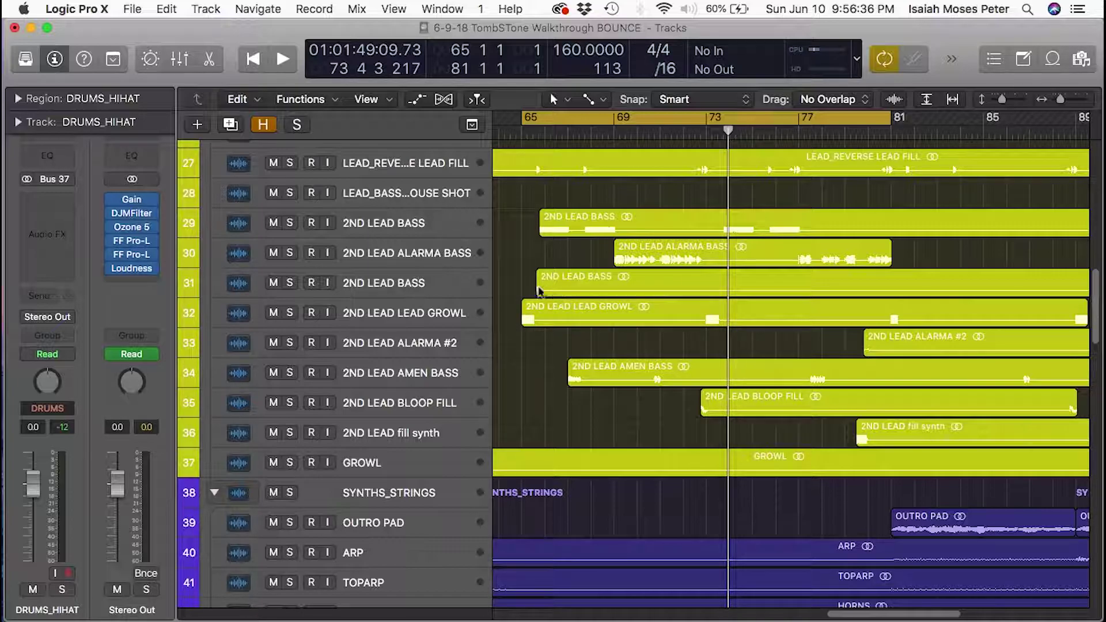
left_click(426, 230)
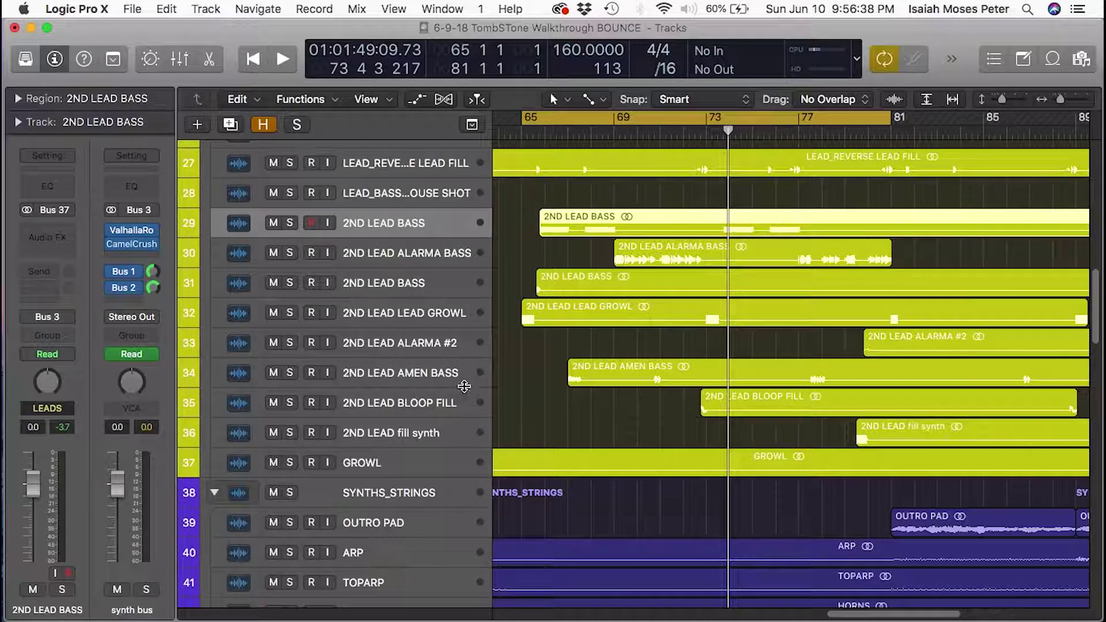
Set the cycle range to bars 49 to 65, starting at Marker 2
scroll(554, 403, "down", 15)
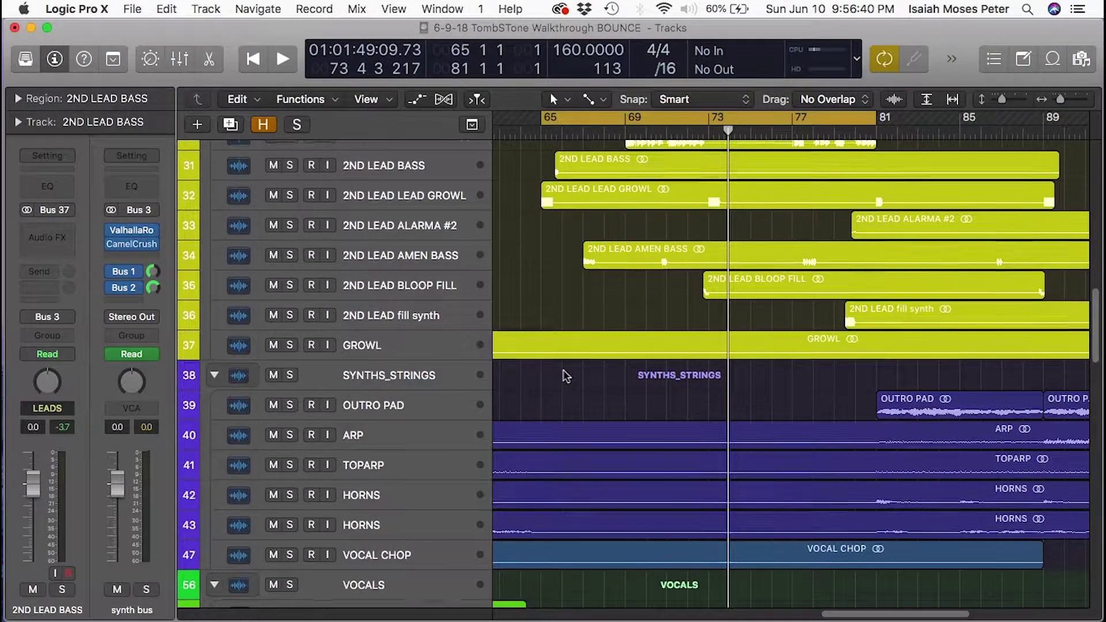
scroll(558, 398, "down", 3)
scroll(649, 324, "down", 2)
scroll(655, 263, "left", 2)
scroll(654, 264, "up", 12)
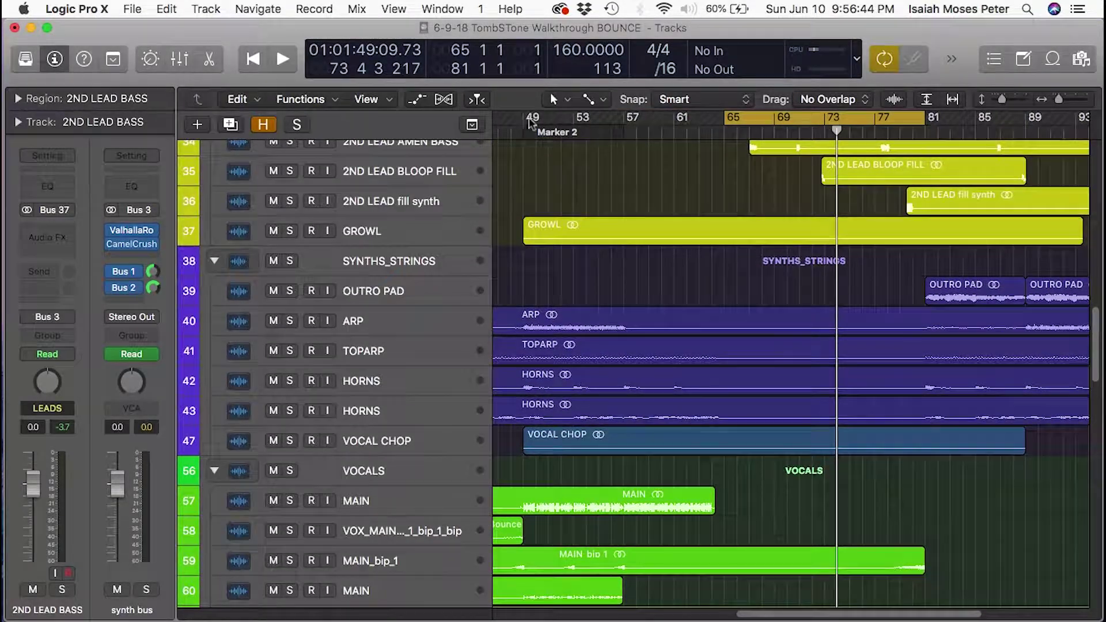
left_click_drag(537, 121, 725, 122)
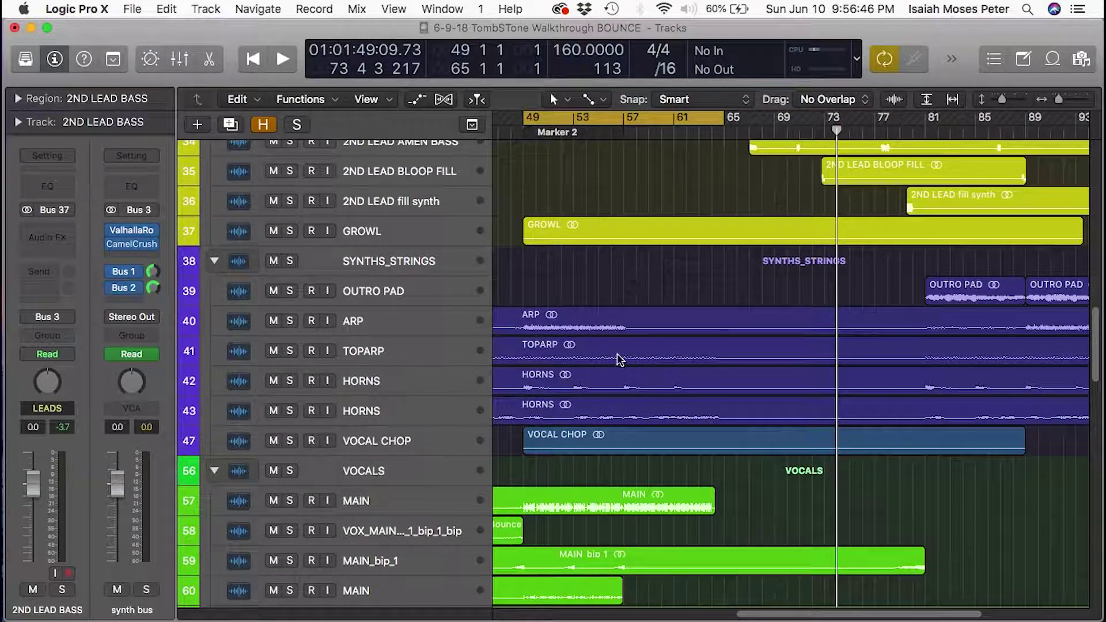
Solo the ARP track in the SYNTHS_STRINGS group and play the cycle from bar 49
scroll(612, 340, "down", 1)
left_click(289, 315)
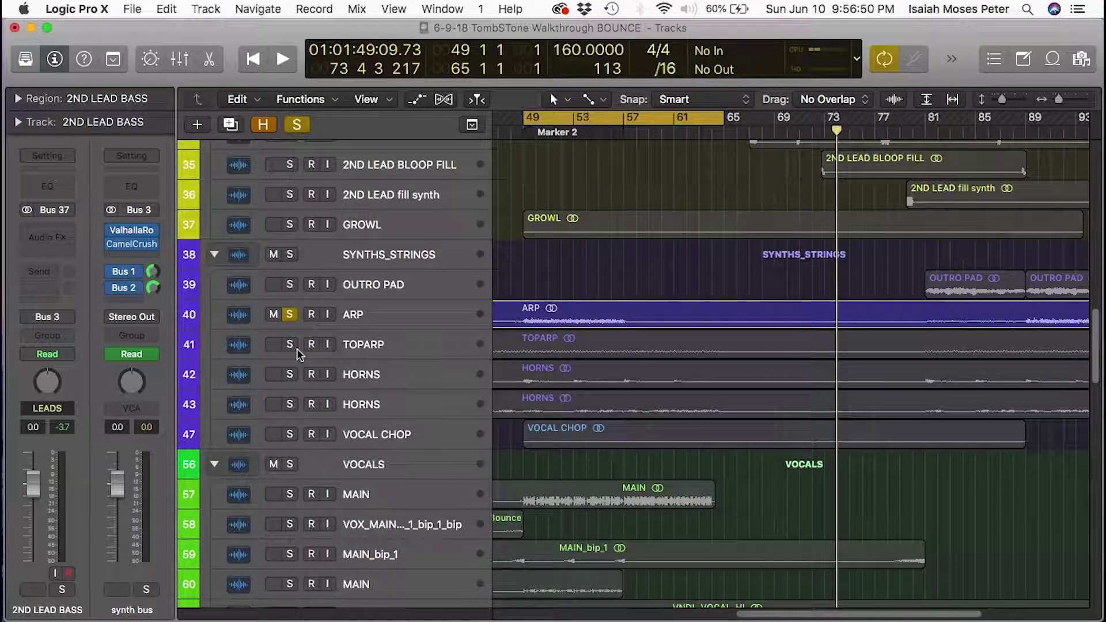
key("space")
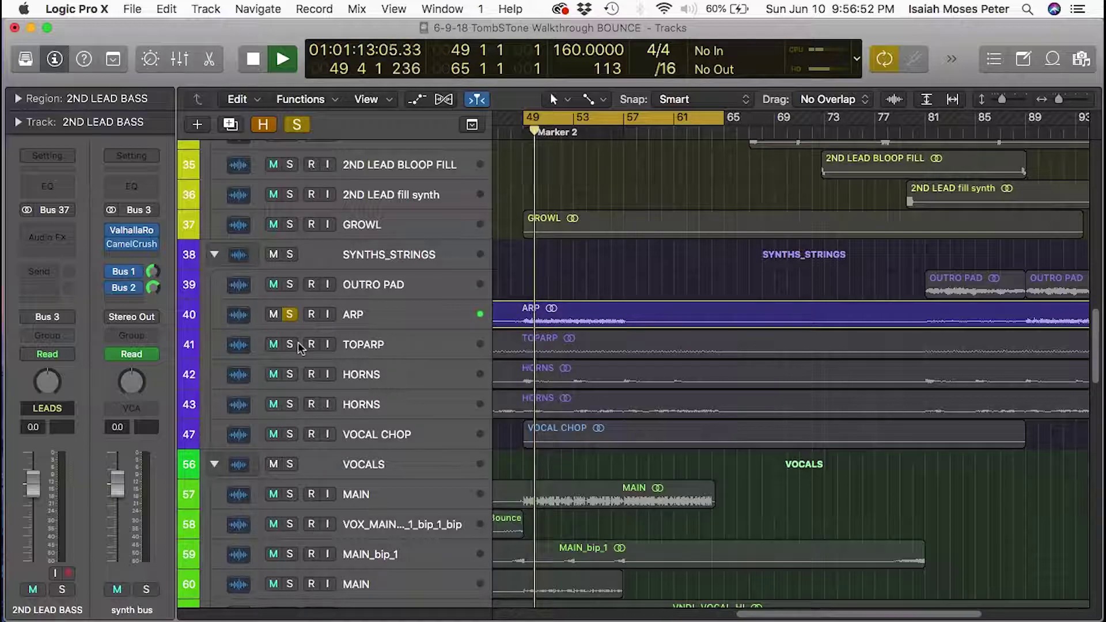
Stop playback, try adding TOPARP to the solo, and replay the ARP track alone from bar 49
key("space")
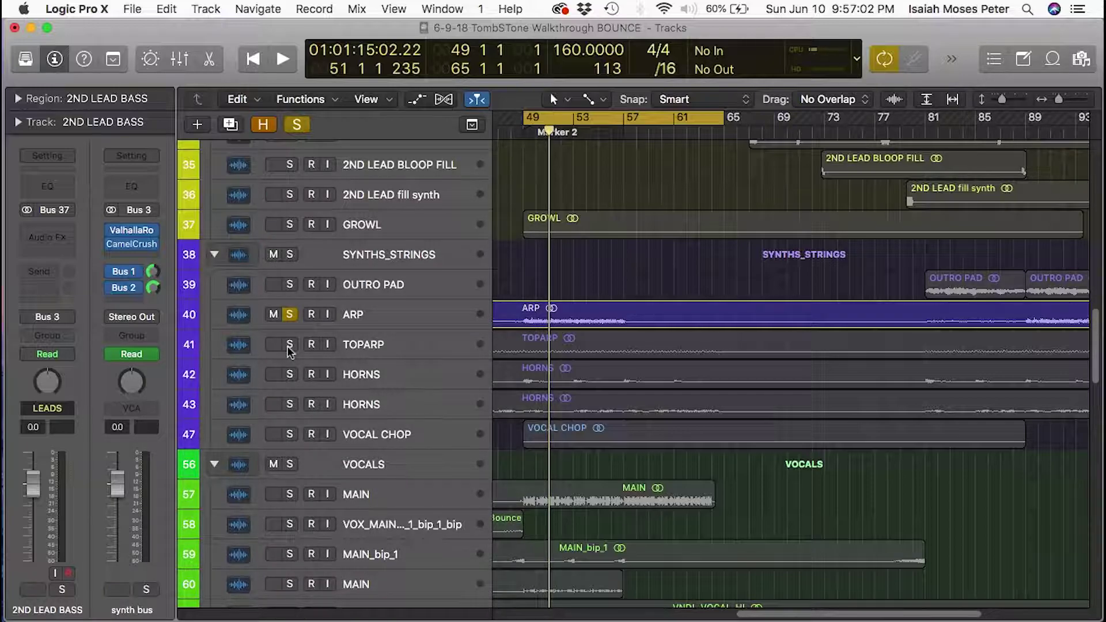
left_click(289, 344)
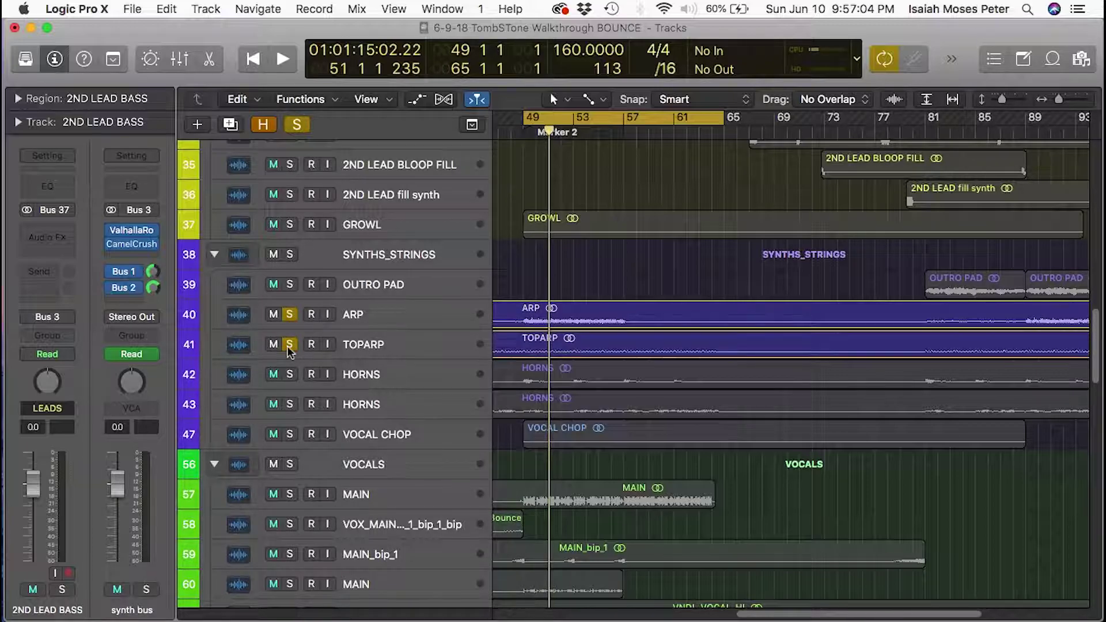
left_click(291, 314)
left_click(289, 345)
left_click(291, 314)
key("space")
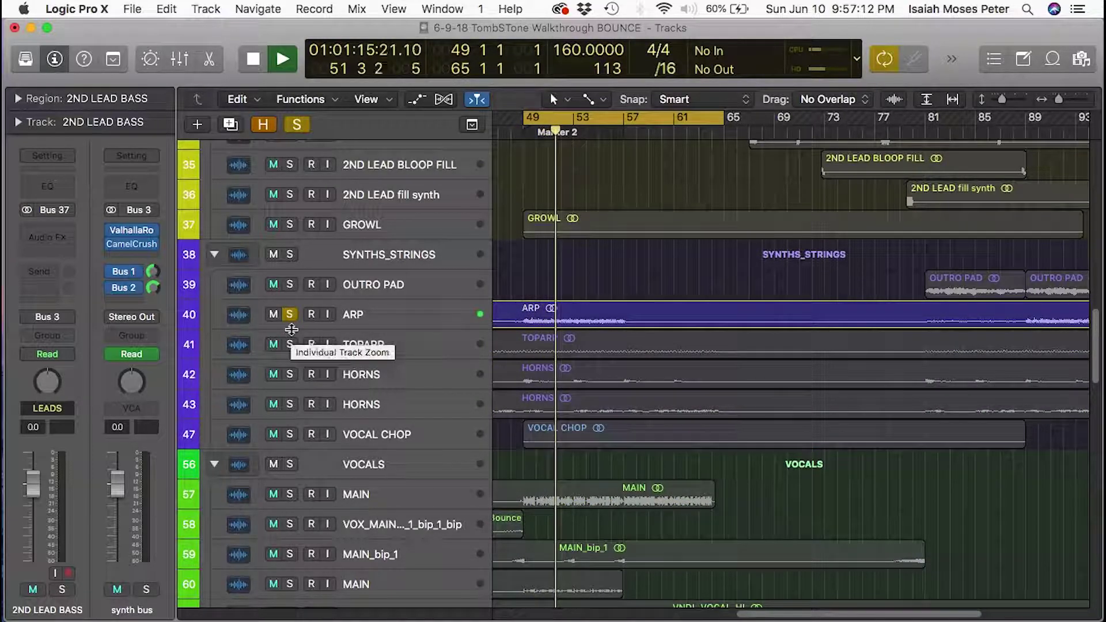
key("space")
Switch the solo from ARP to the TOPARP track and play it from bar 49
left_click(290, 314)
left_click(292, 343)
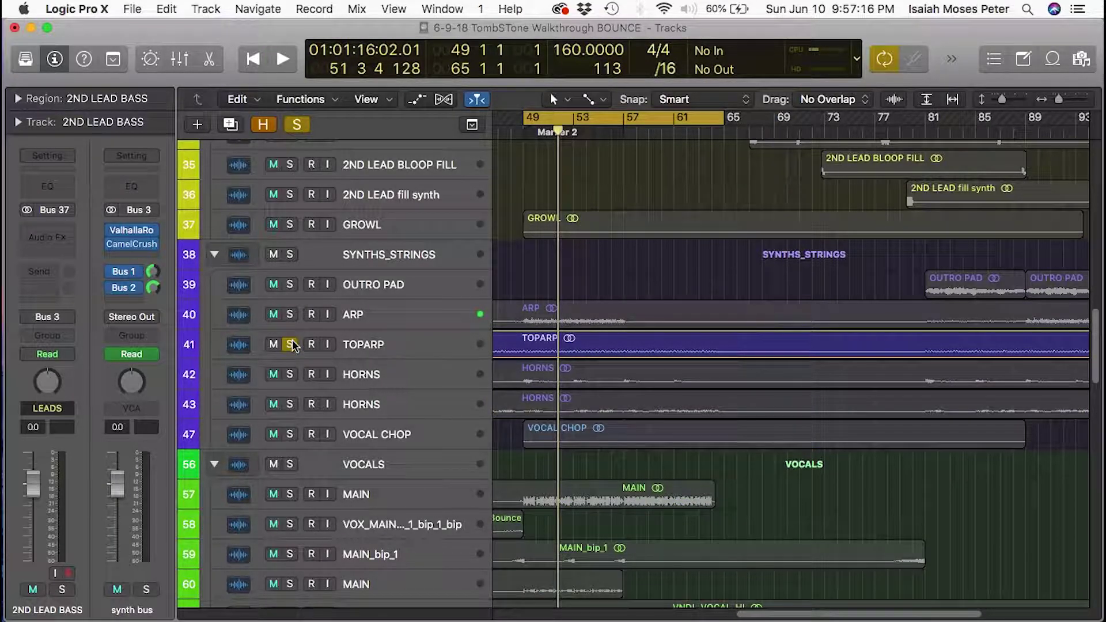
key("space")
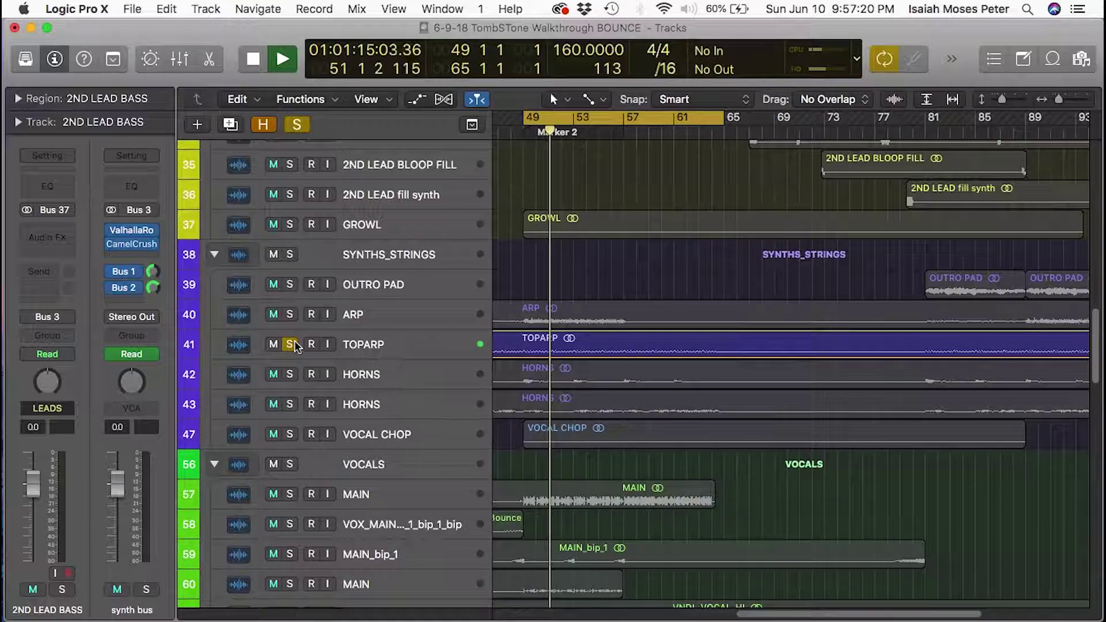
key("space")
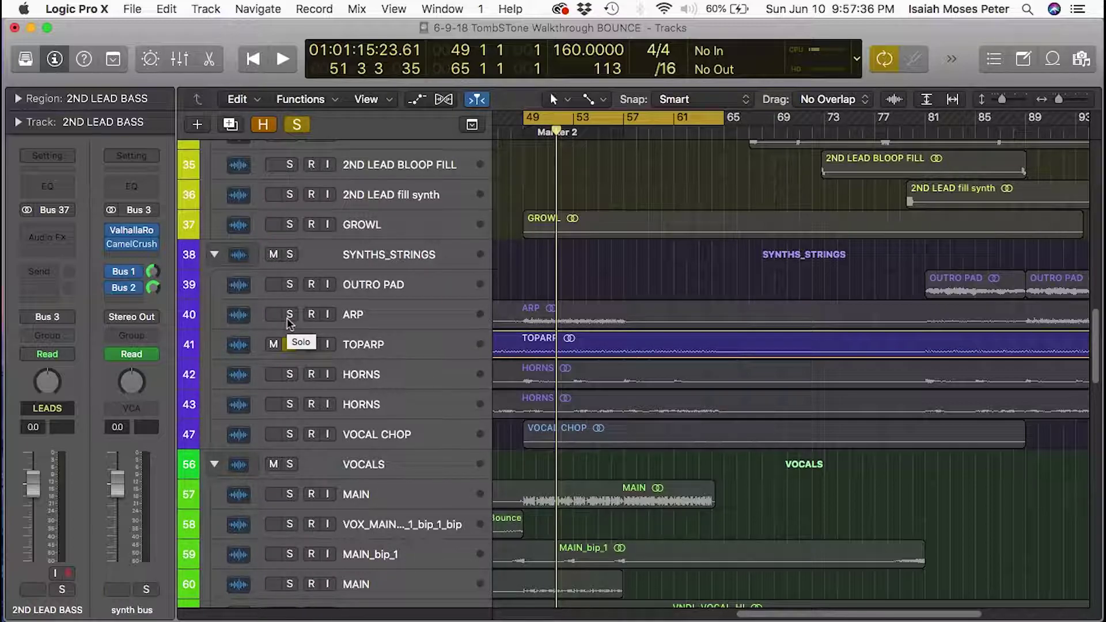
Solo the ARP and TOPARP tracks together and play the cycle from bar 49
left_click(289, 316)
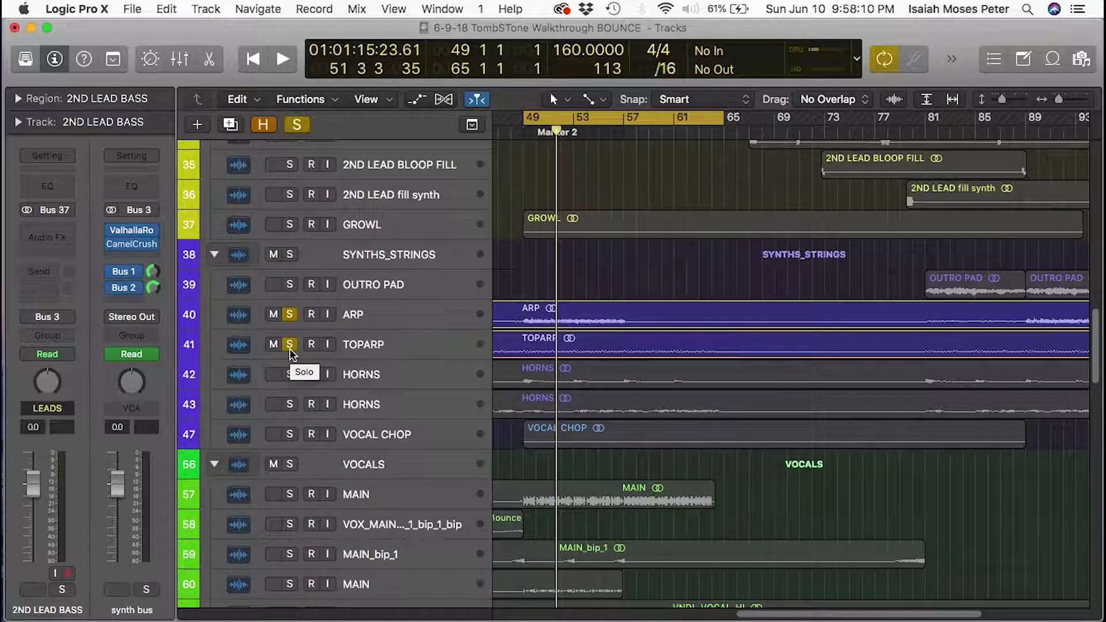
left_click(290, 349, "alt")
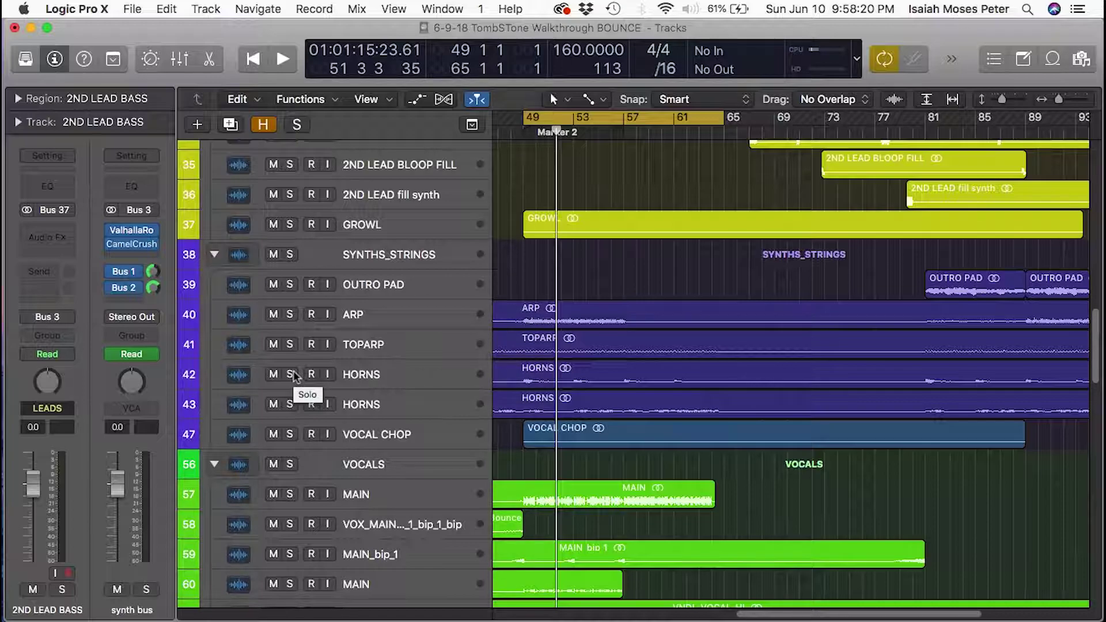
left_click(292, 315)
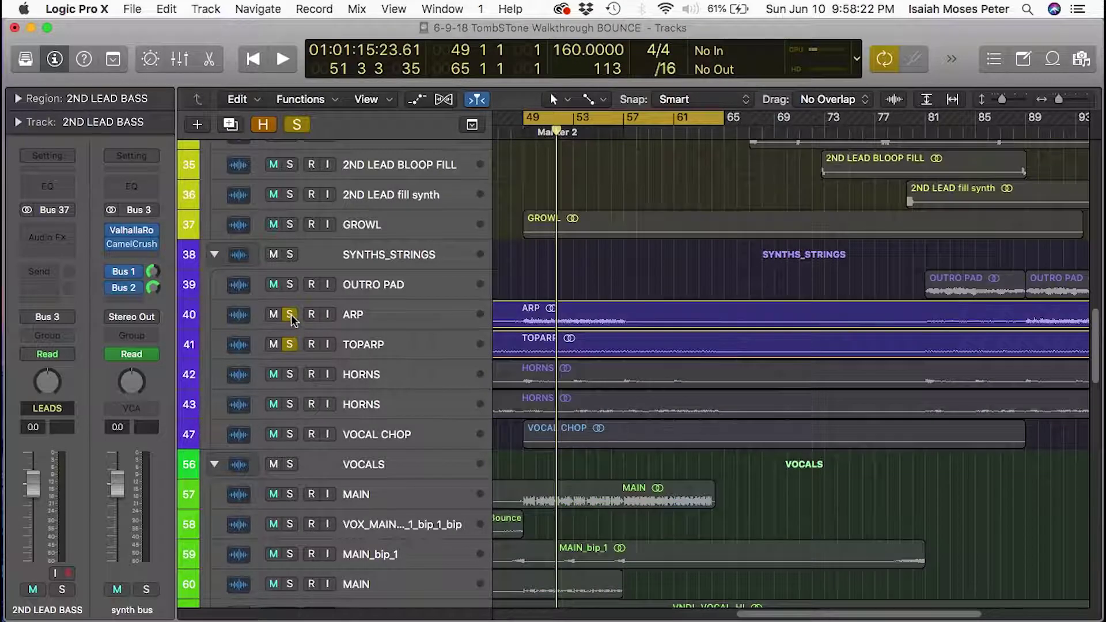
key("space")
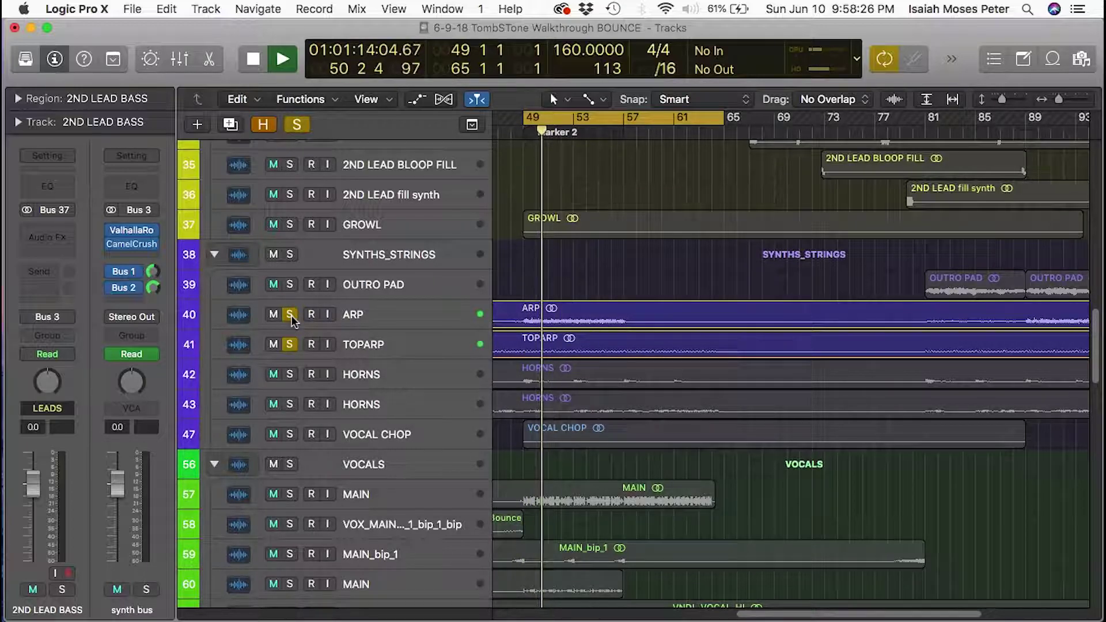
Select the ARP track and the TOPARP track during playback, replay both layers, and clear their solos
left_click(352, 315)
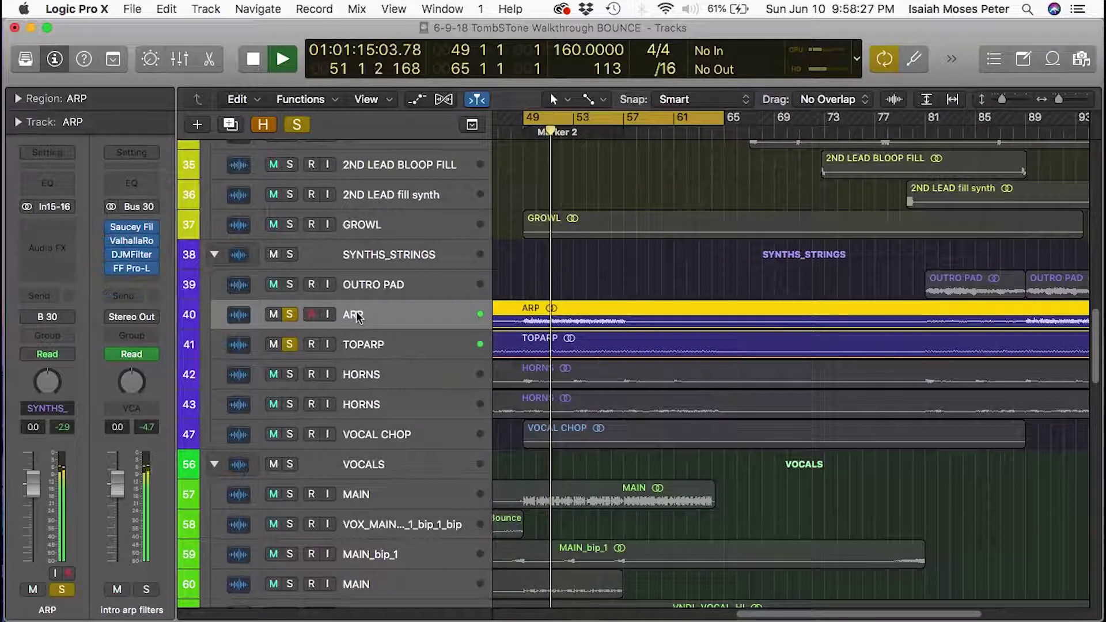
left_click(368, 343)
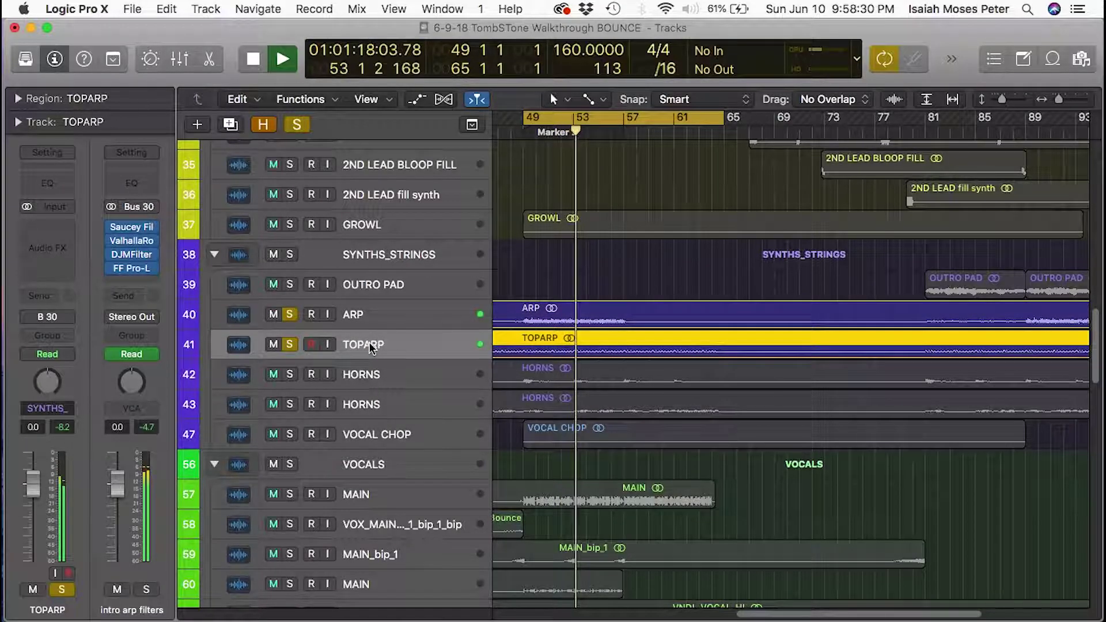
key("space")
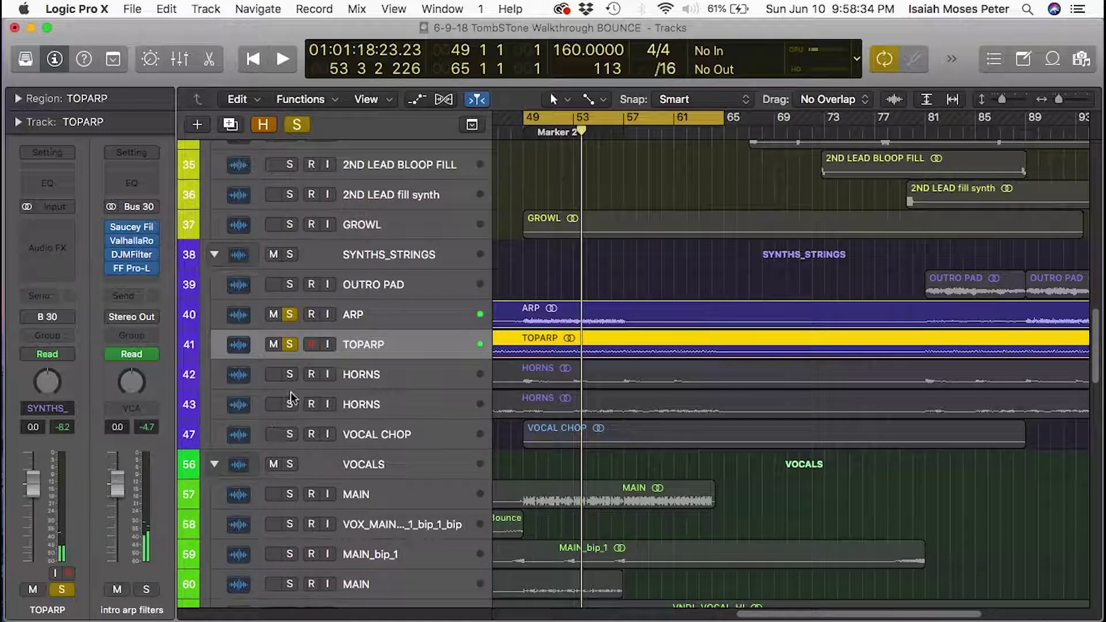
key("space")
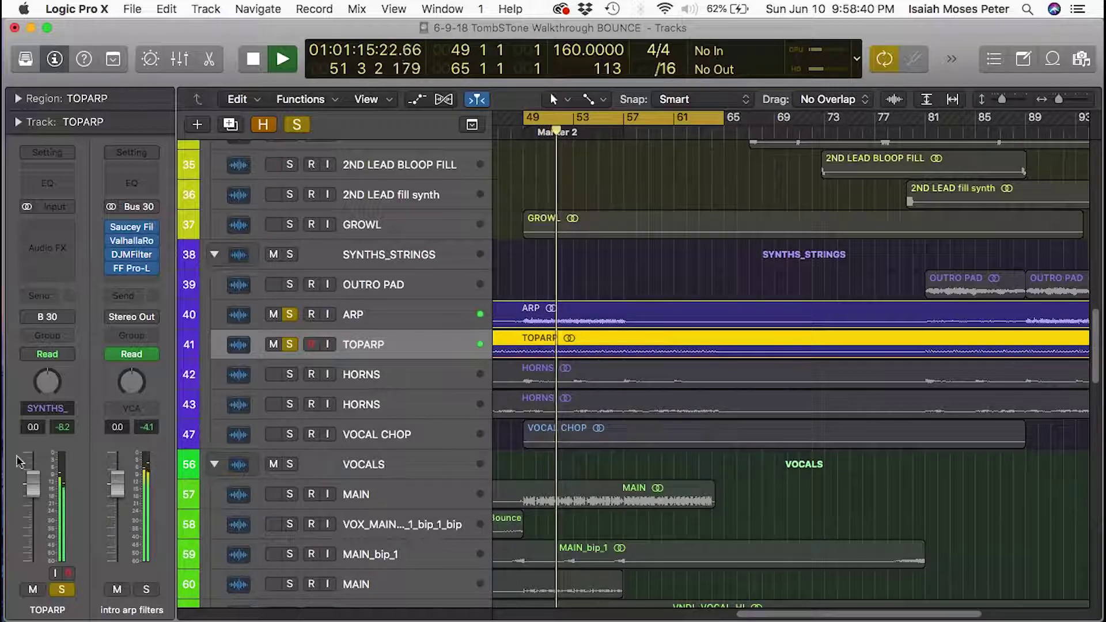
left_click(289, 345)
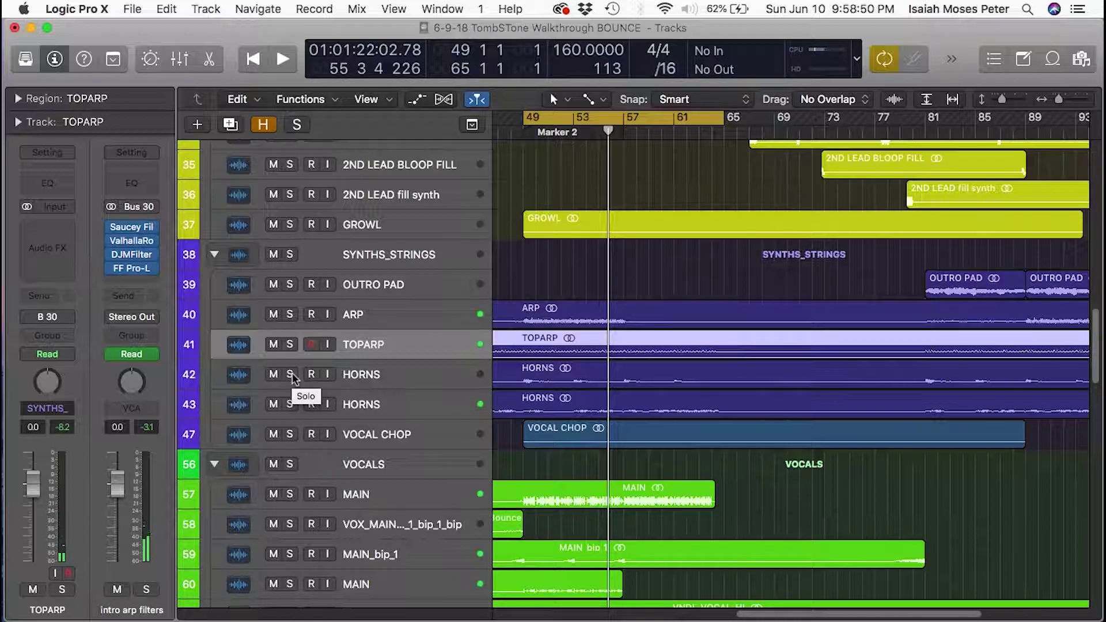
Solo both HORNS tracks, play from bar 49, and narrow the solo to the selected HORNS track 42
left_click_drag(292, 376, 292, 407)
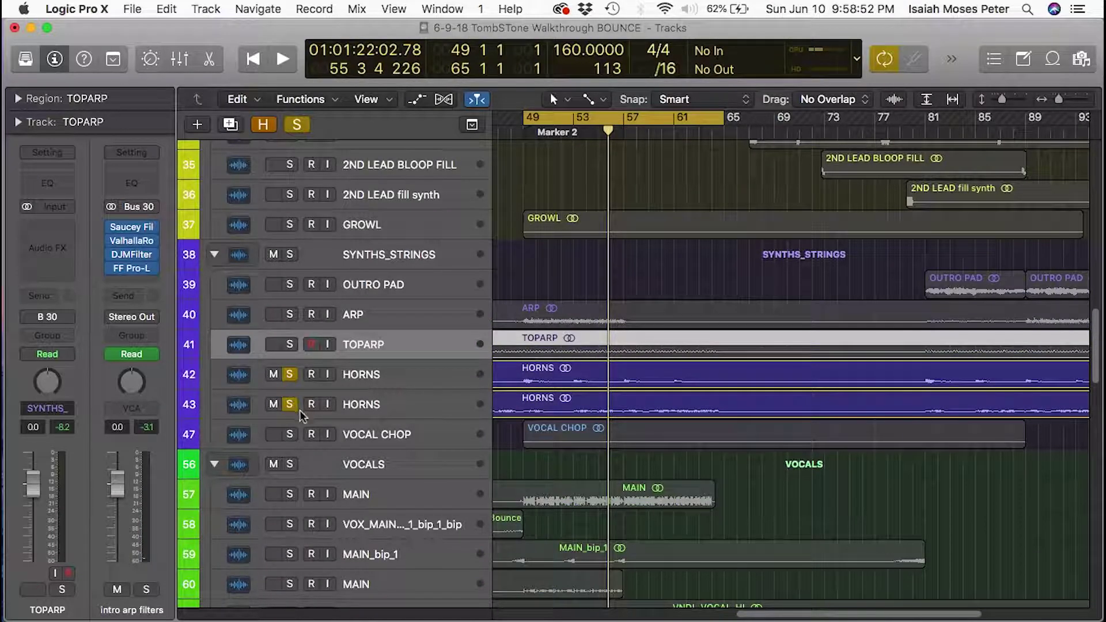
key("space")
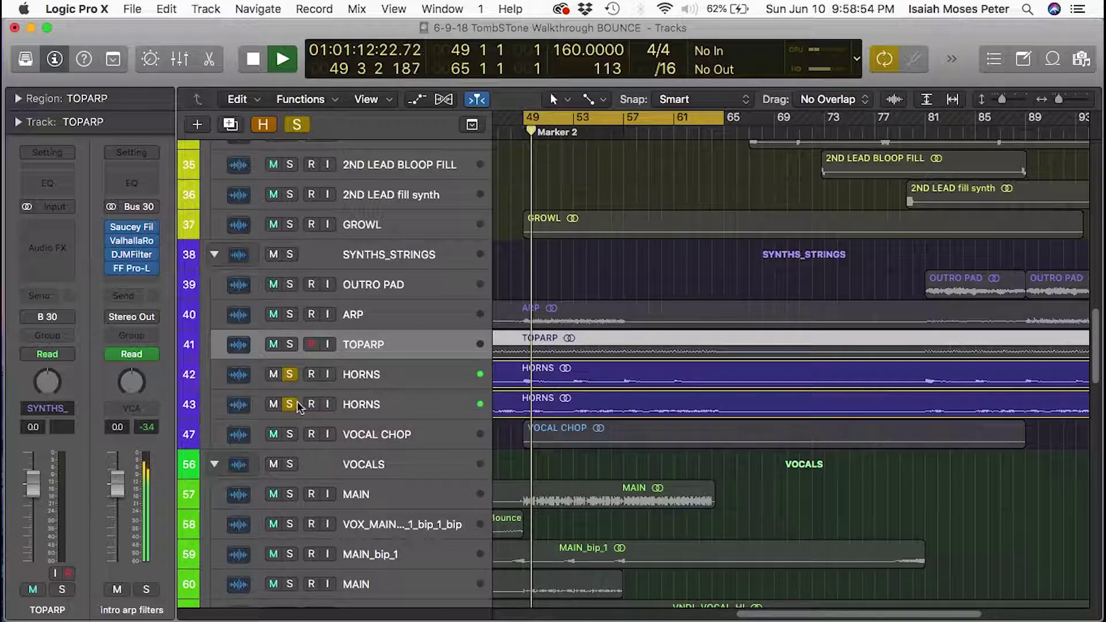
left_click(292, 406)
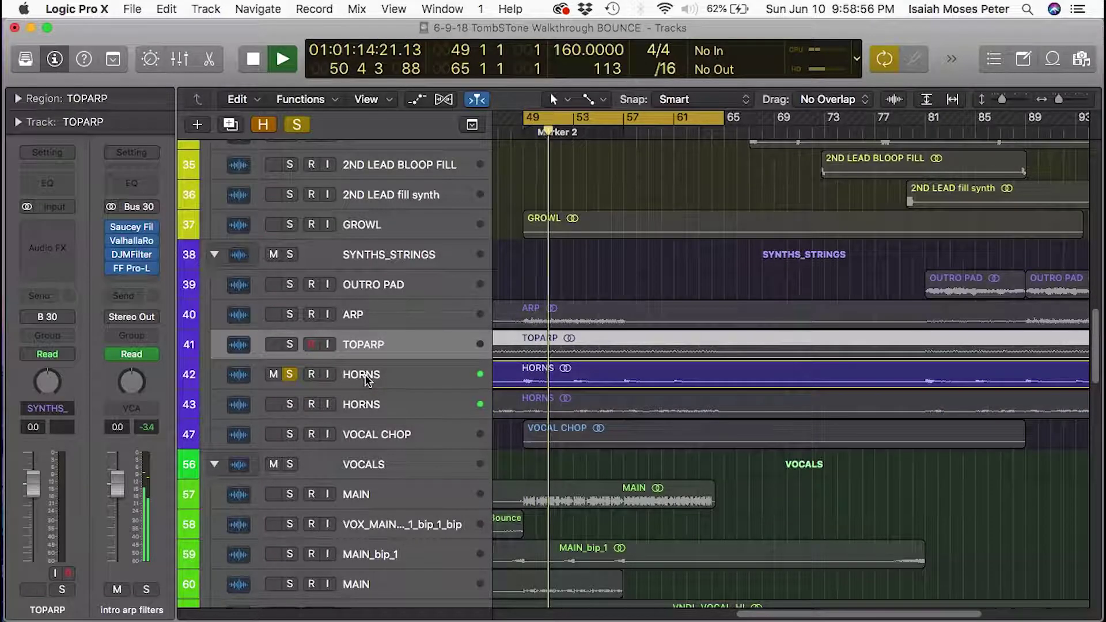
left_click(372, 376)
key("space")
Move the solo to HORNS track 43 and play it alone from bar 49
left_click(290, 405)
left_click(294, 382)
key("space")
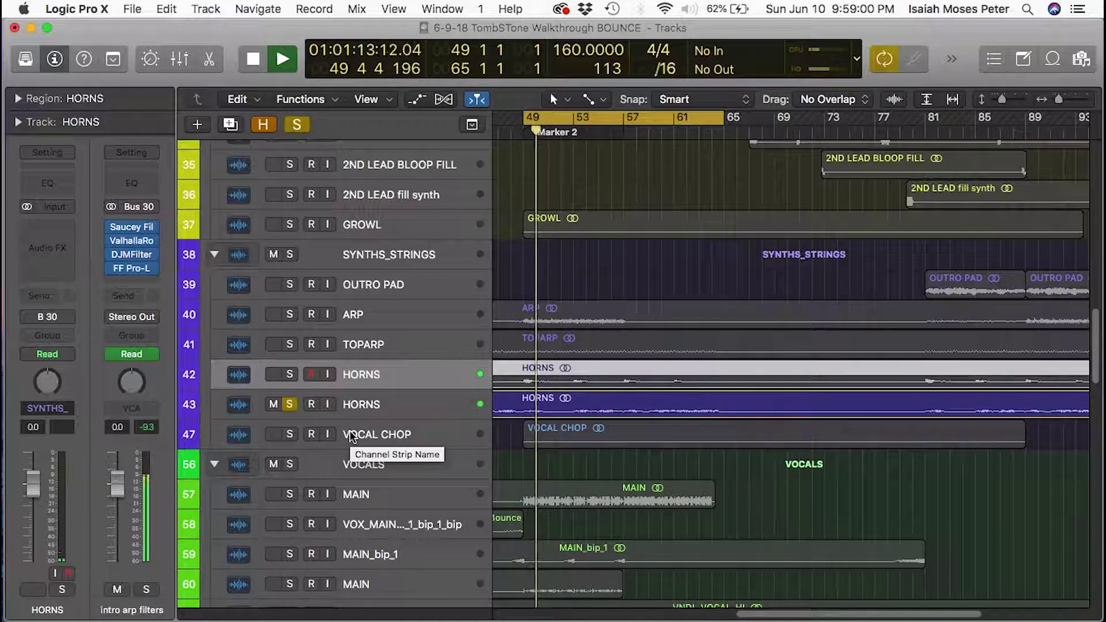
key("space")
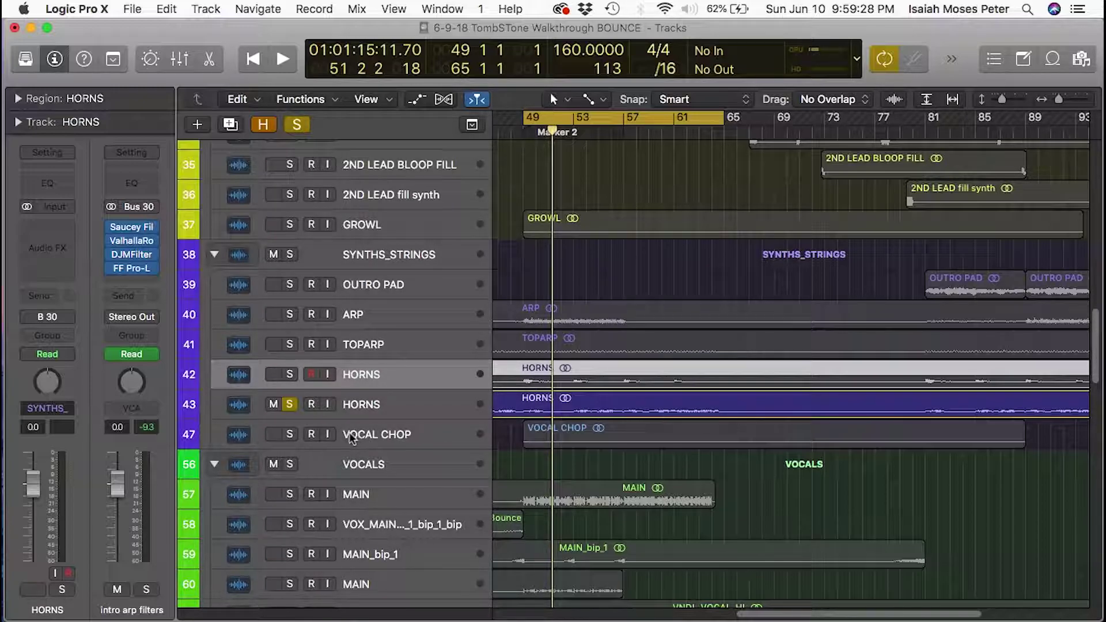
Solo HORNS track 42 alongside track 43 and play both, dropping track 43 from the solo during playback
left_click(290, 374)
key("space")
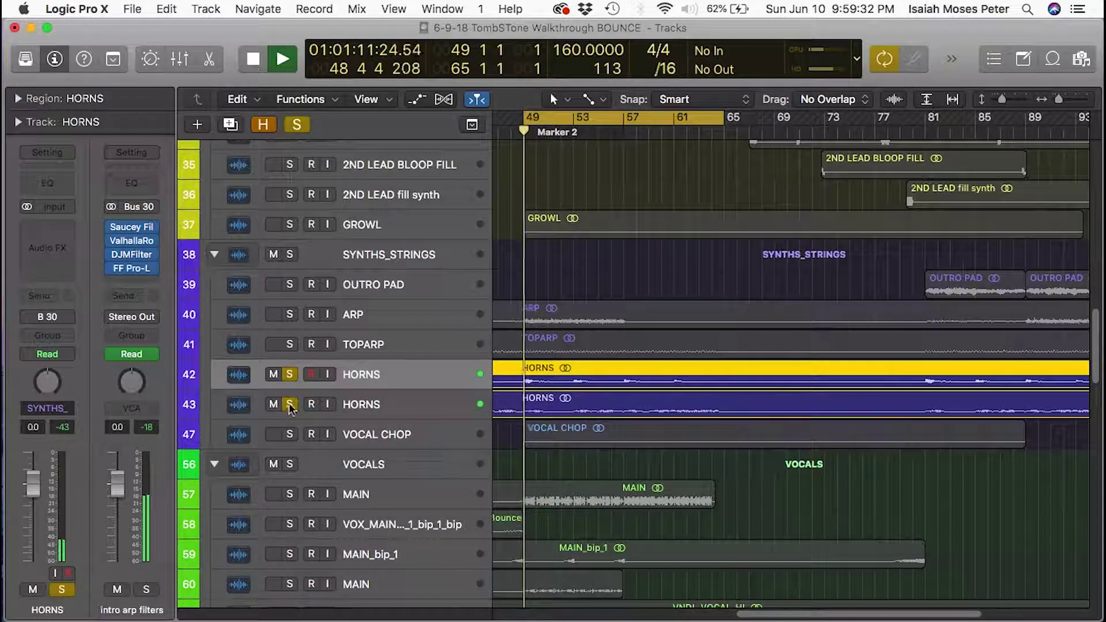
left_click(290, 404)
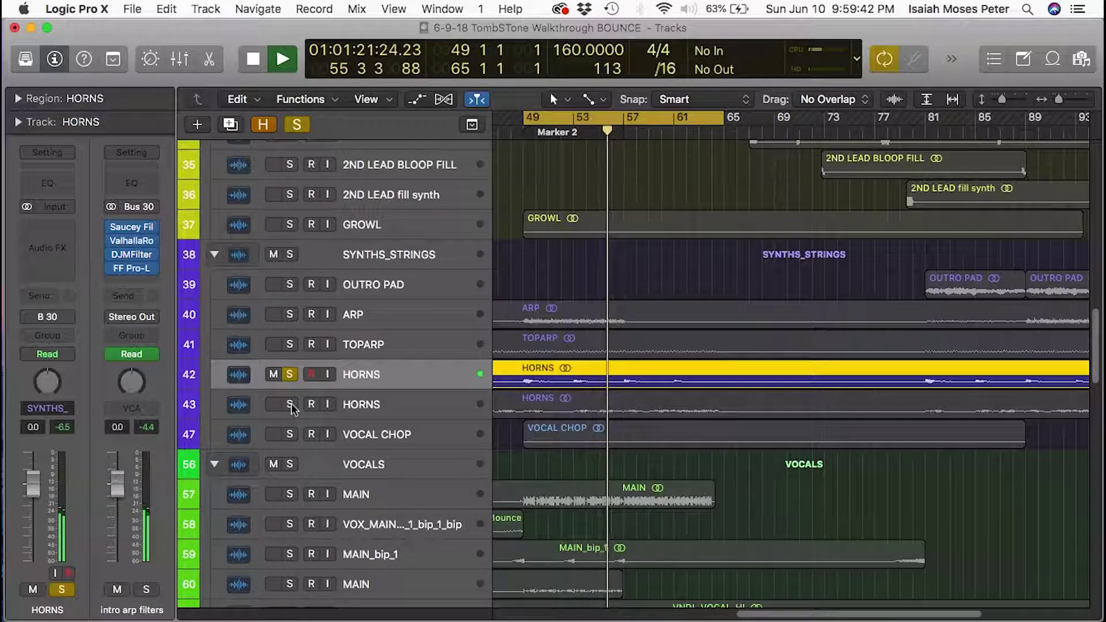
key("space")
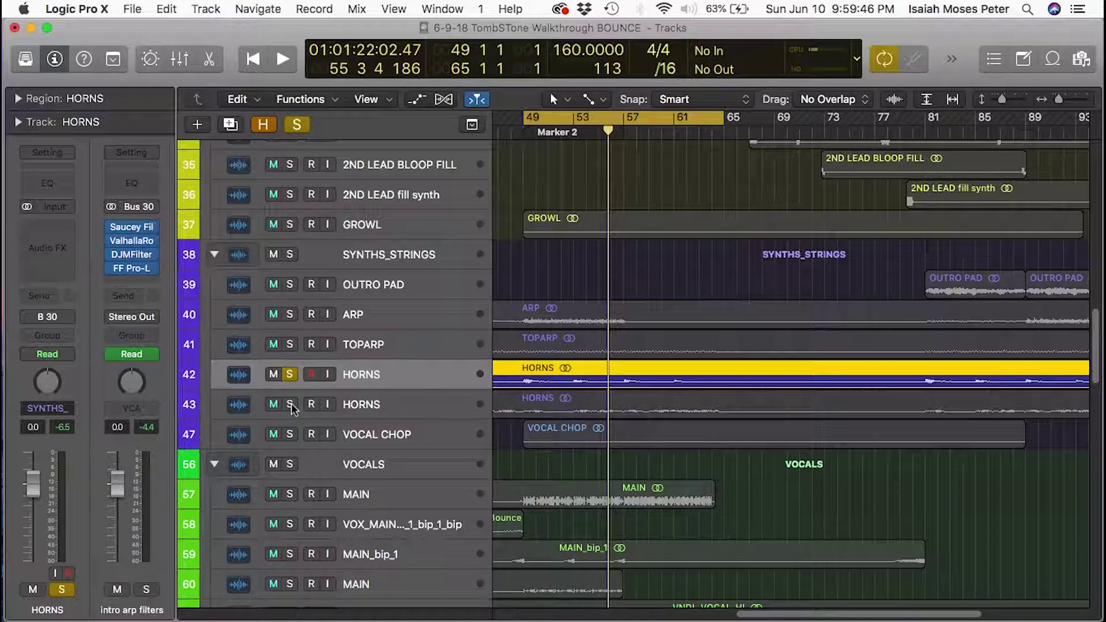
Solo HORNS track 43 again, then clear the solos on both HORNS tracks
left_click(290, 404)
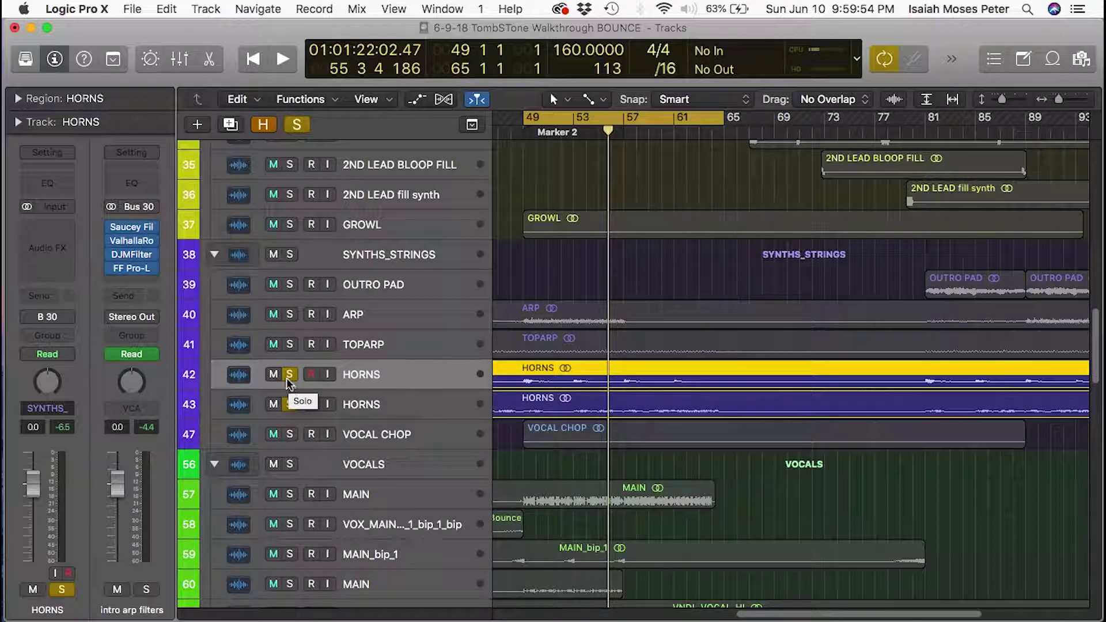
scroll(287, 381, "down", 1)
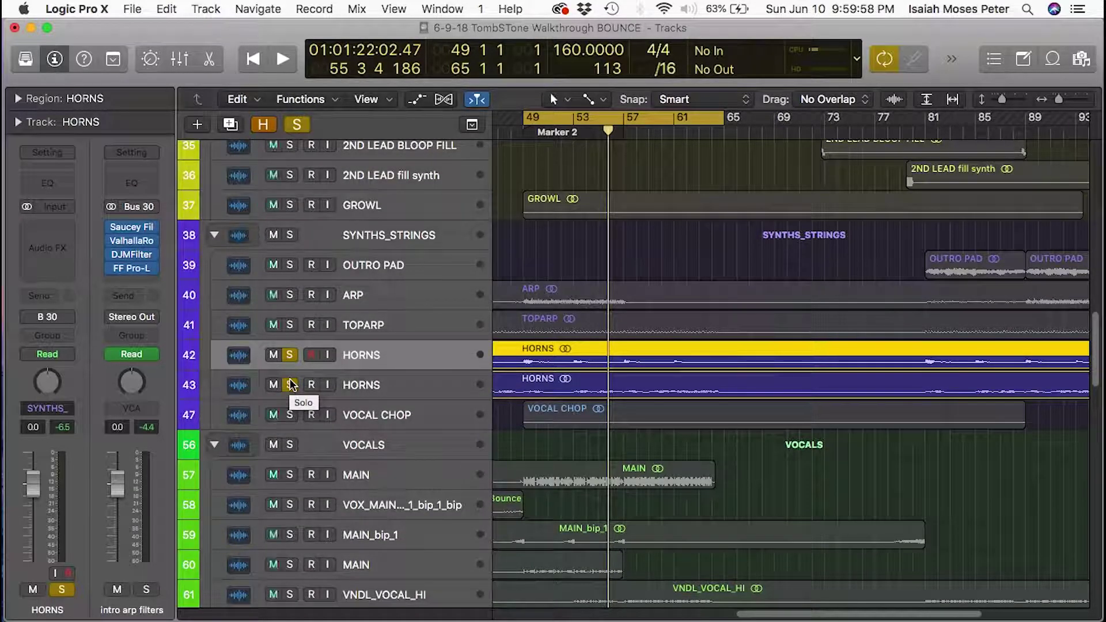
key("super+Left")
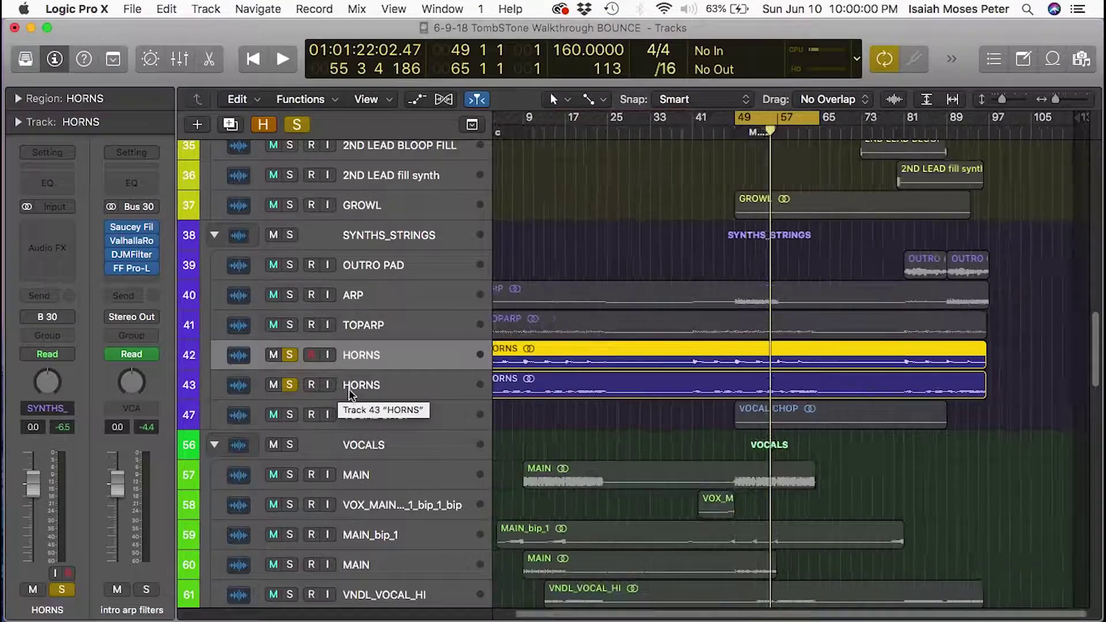
scroll(350, 394, "down", 5)
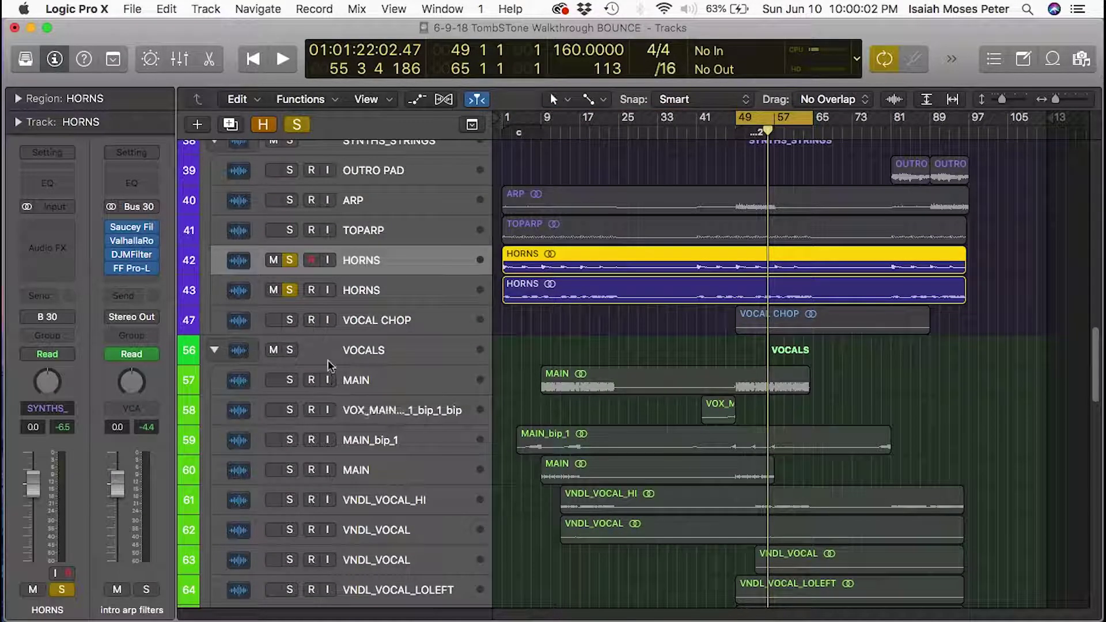
left_click(295, 290)
left_click(291, 262)
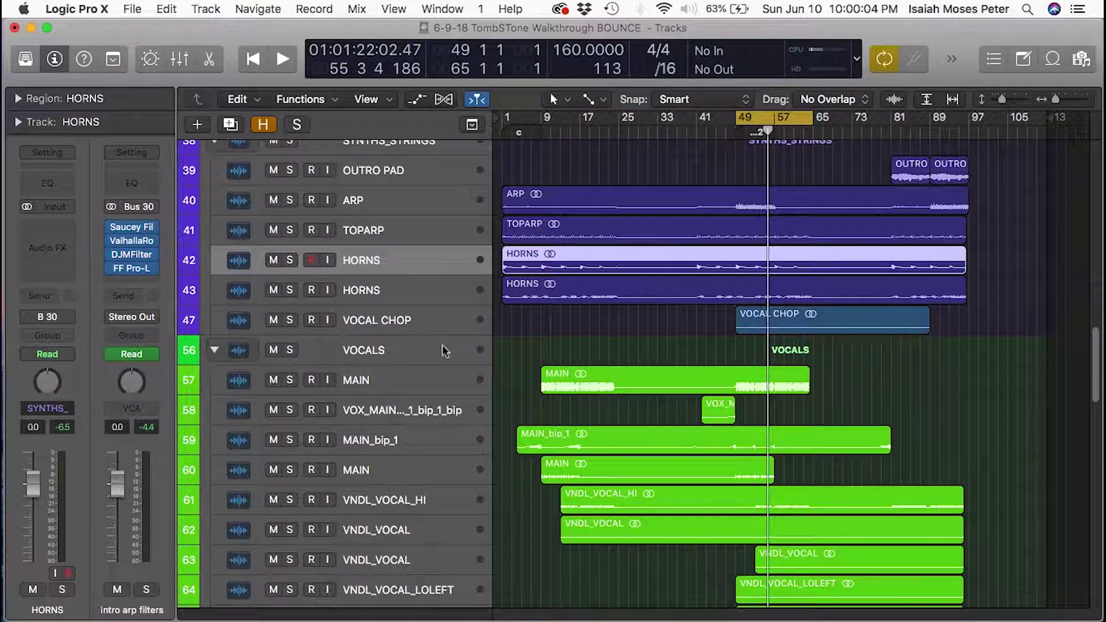
Solo the VOCAL CHOP track and play its region from bar 49
left_click_drag(719, 391, 828, 283)
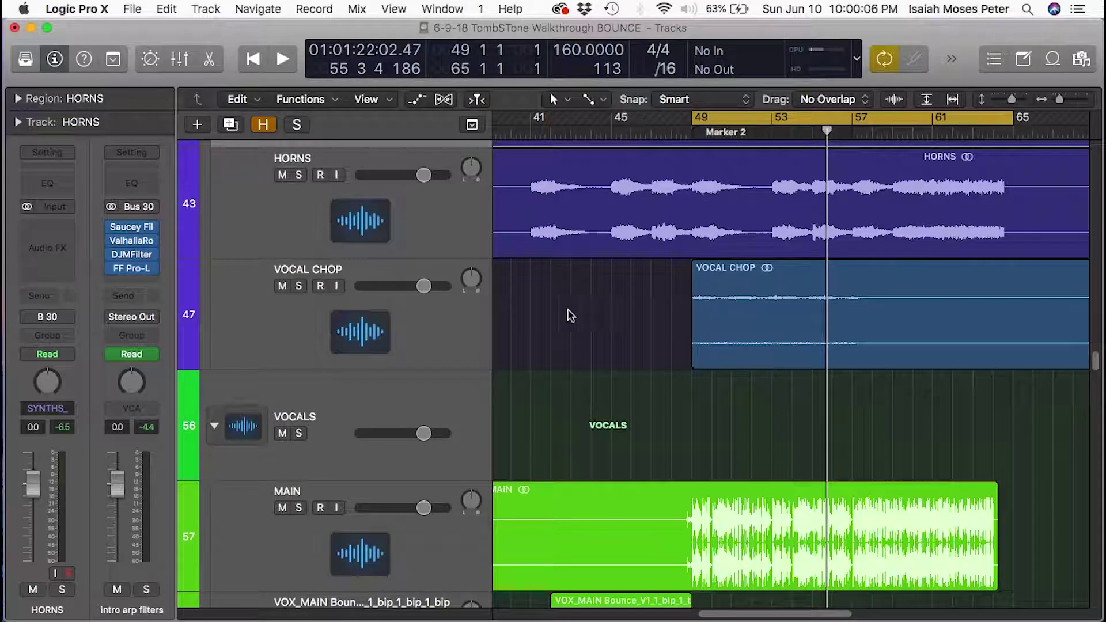
left_click(299, 286)
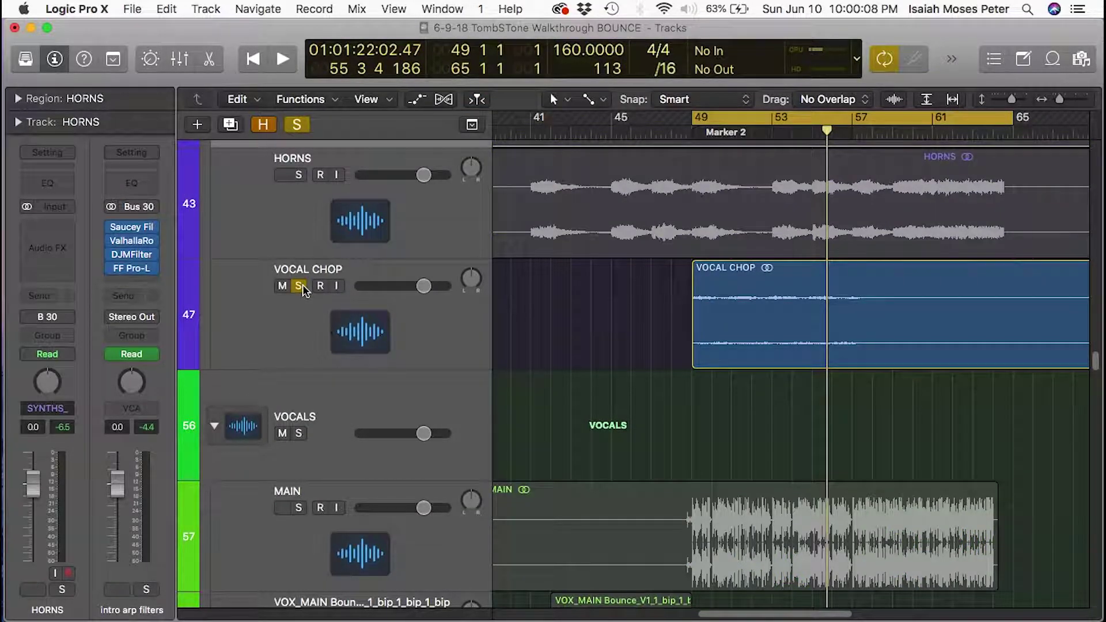
key("space")
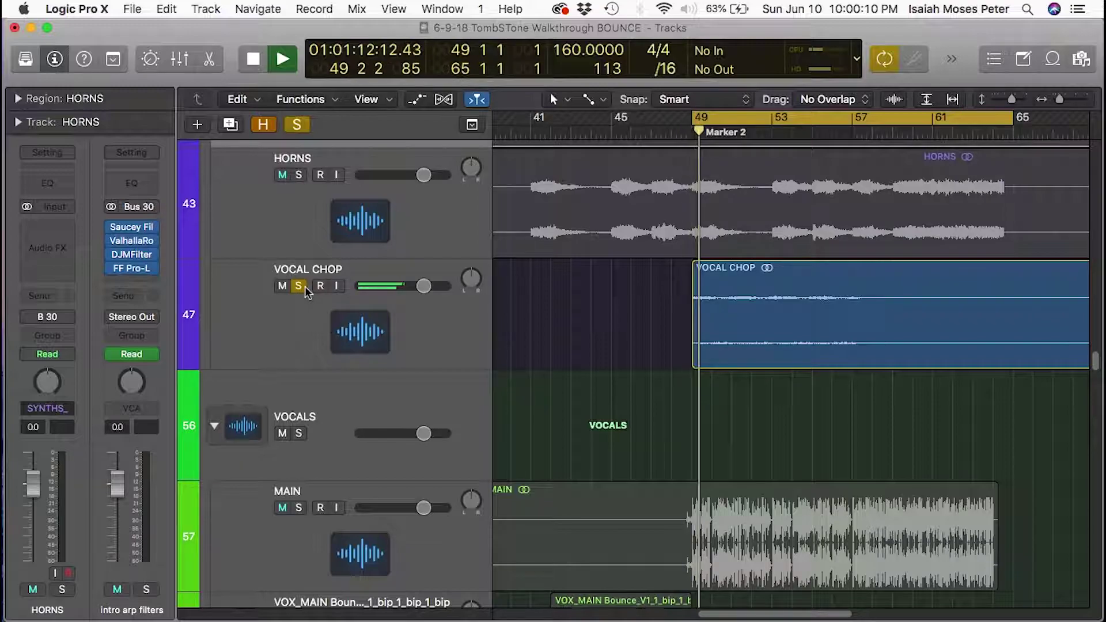
key("space")
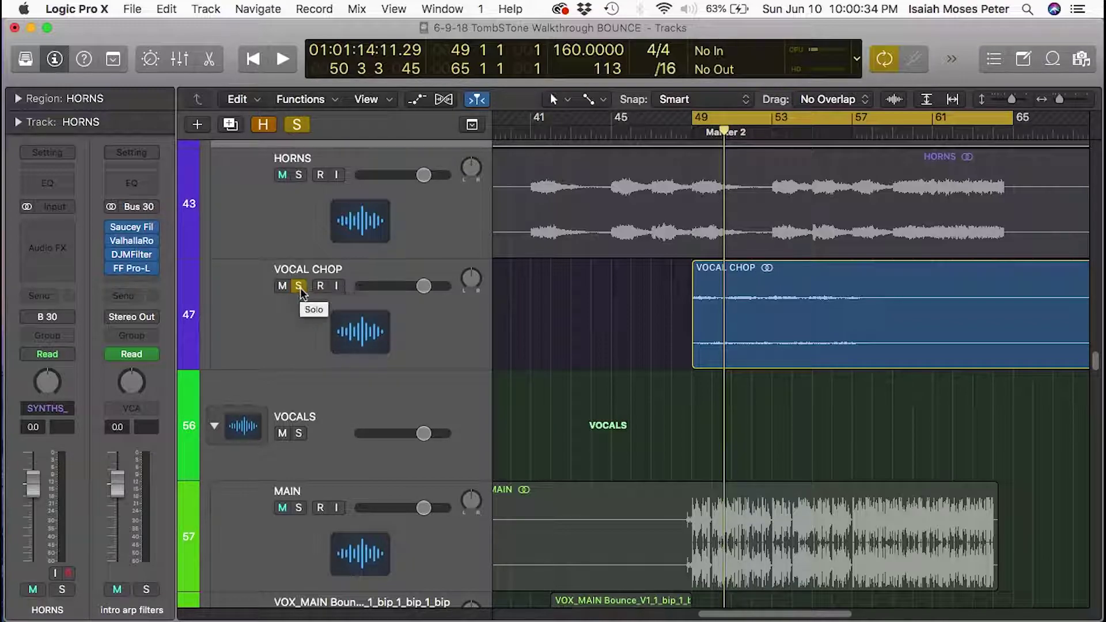
Clear and reapply the VOCAL CHOP solo, then replay the track from bar 49
key("super+Left")
key("super+Left")
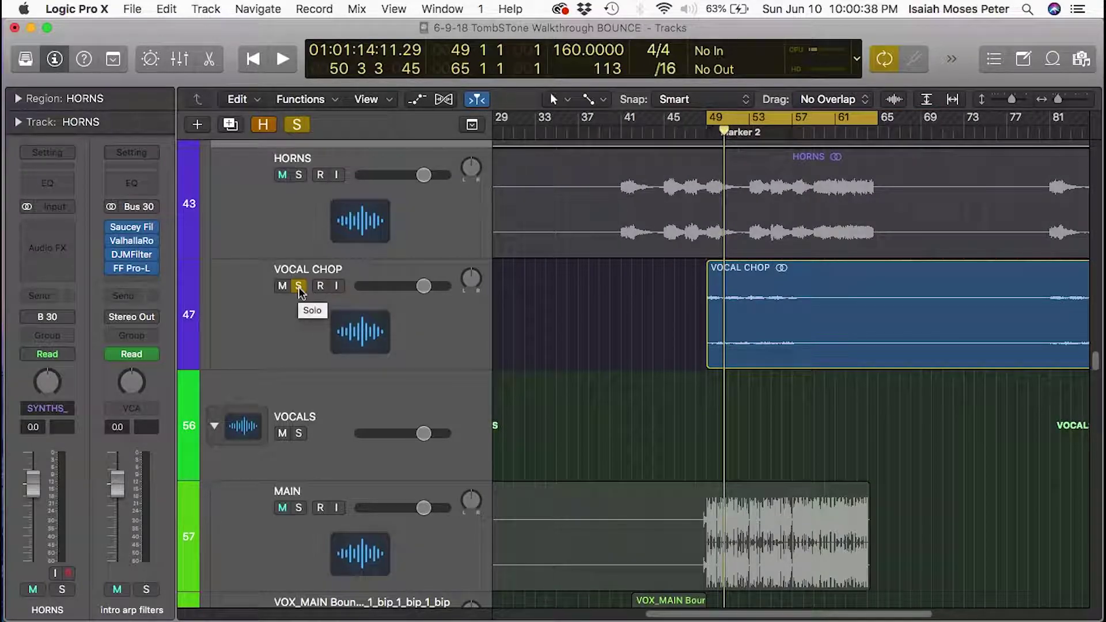
left_click(299, 286)
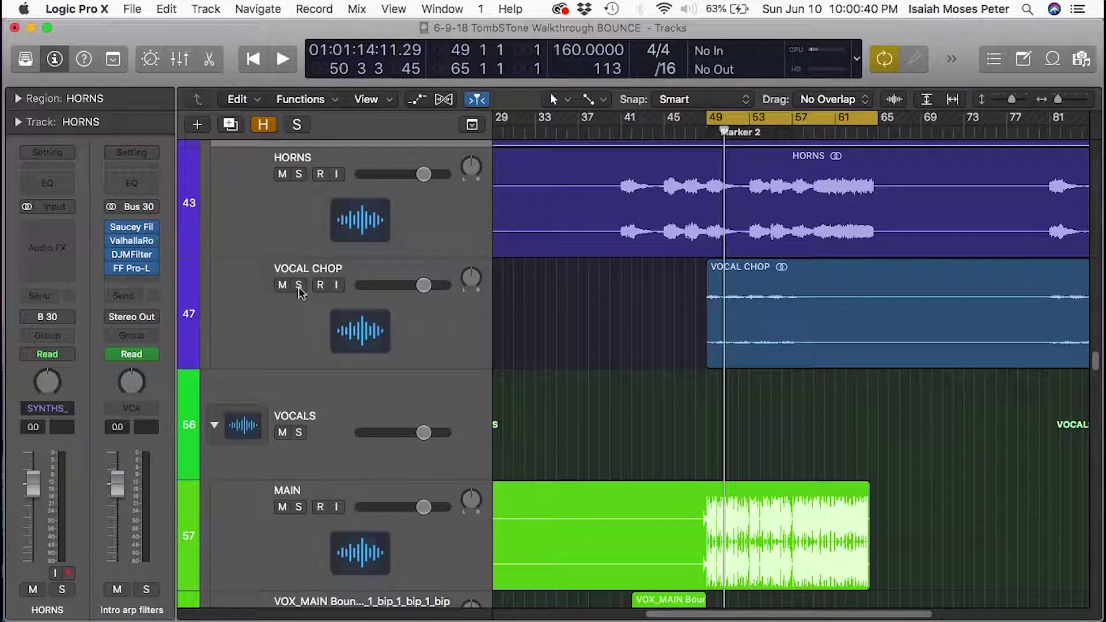
left_click(298, 286)
key("space")
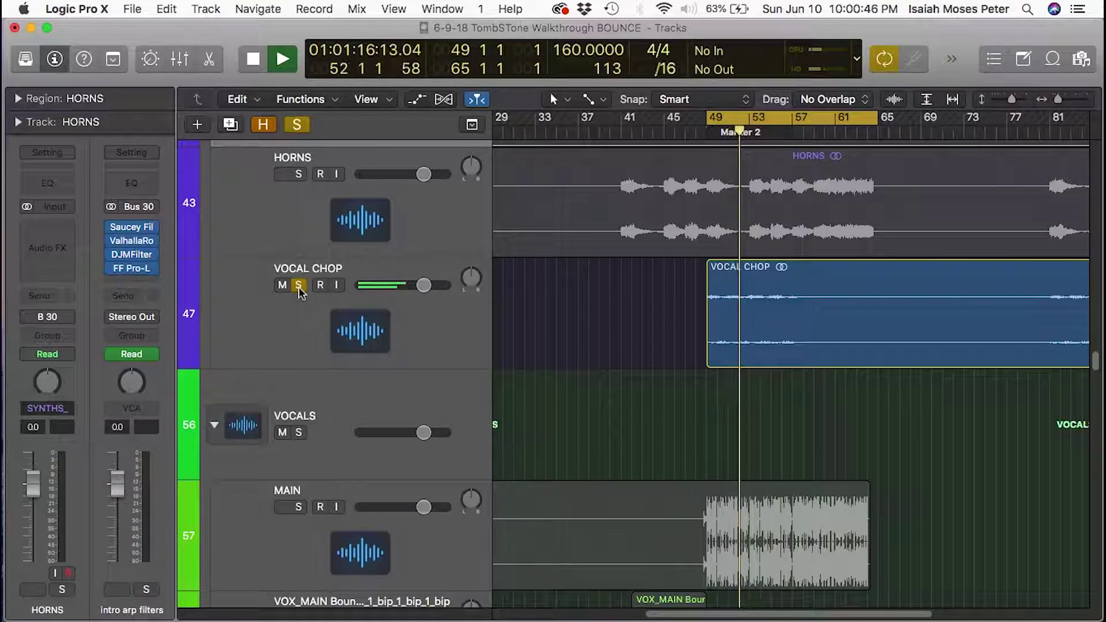
Stop playback and clear the solo on the VOCAL CHOP track
key("space")
left_click(299, 290)
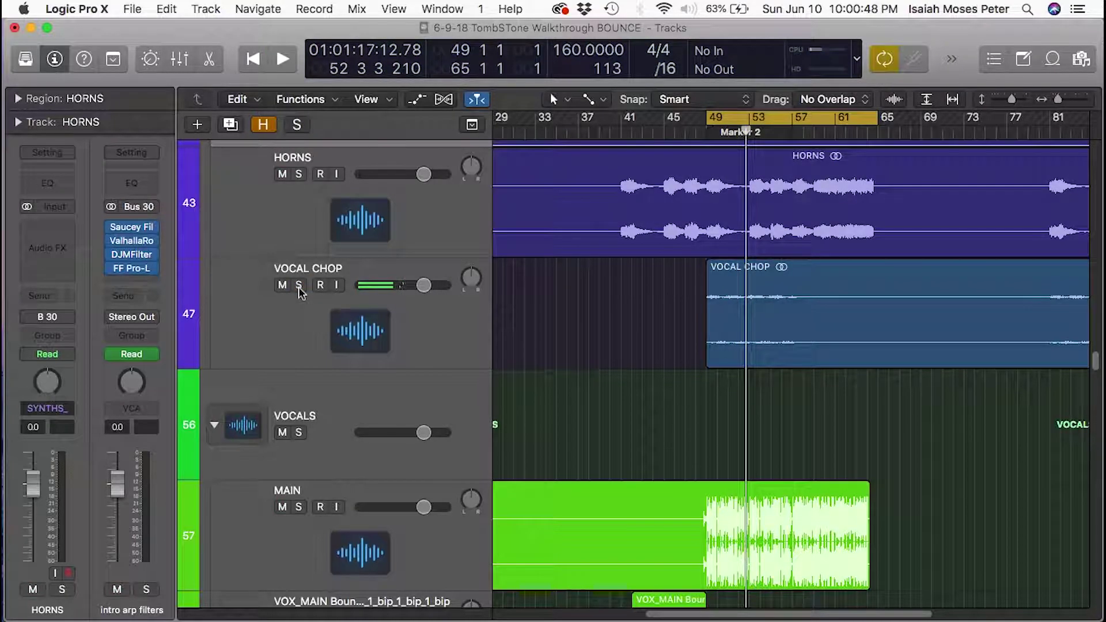
Look through the tracks below VOCAL CHOP, from the VOCALS stack through ADLIBS and FX to Stereo Out
scroll(305, 322, "down", 5)
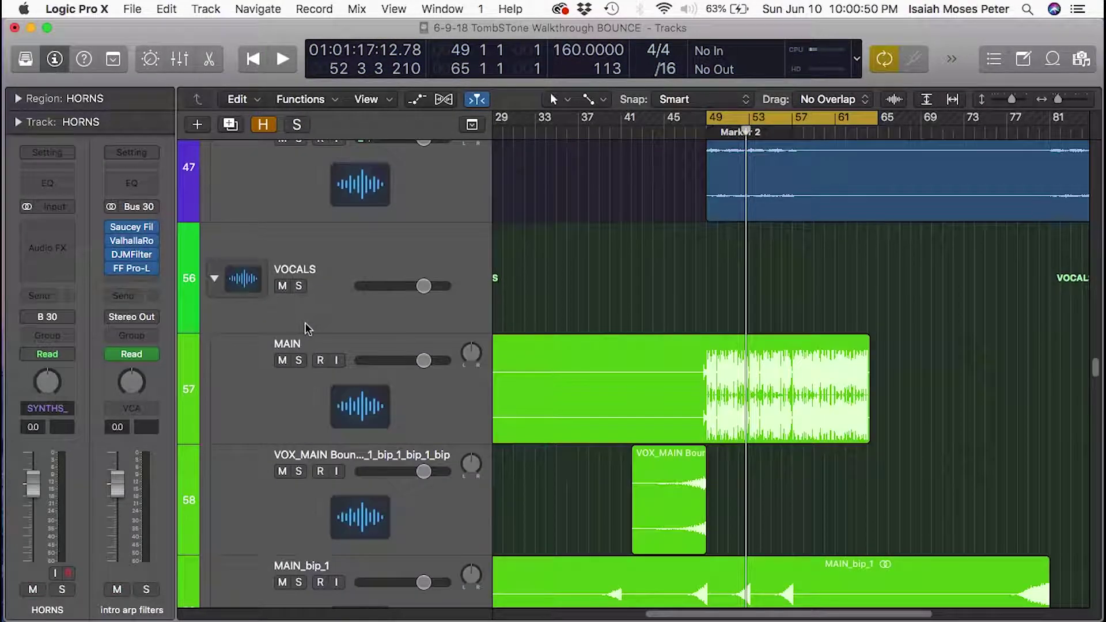
scroll(312, 327, "down", 1)
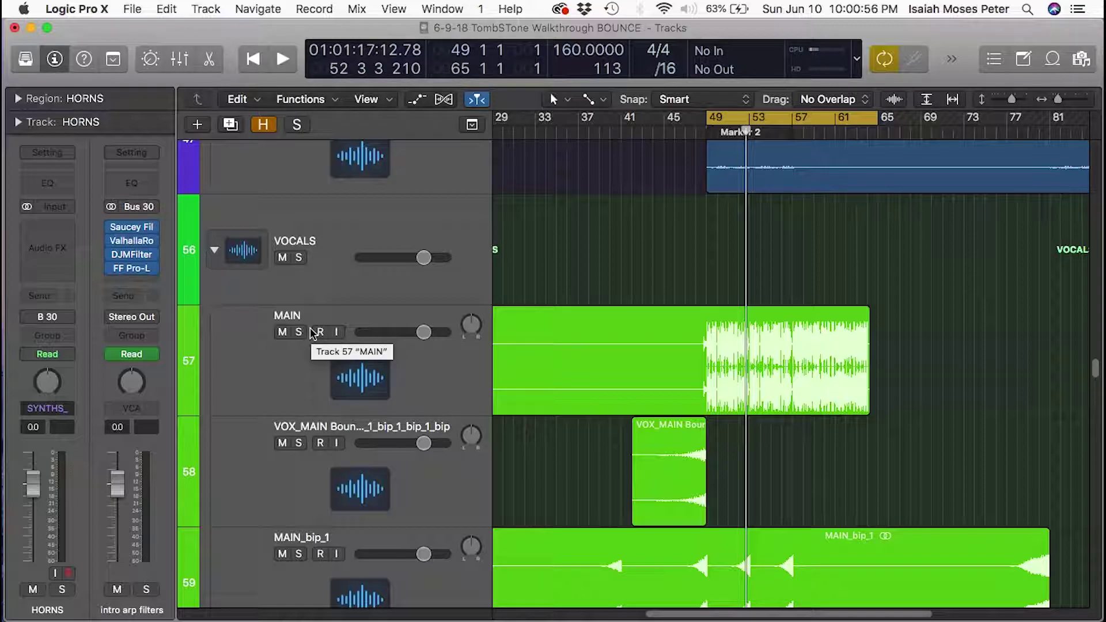
scroll(312, 333, "down", 5)
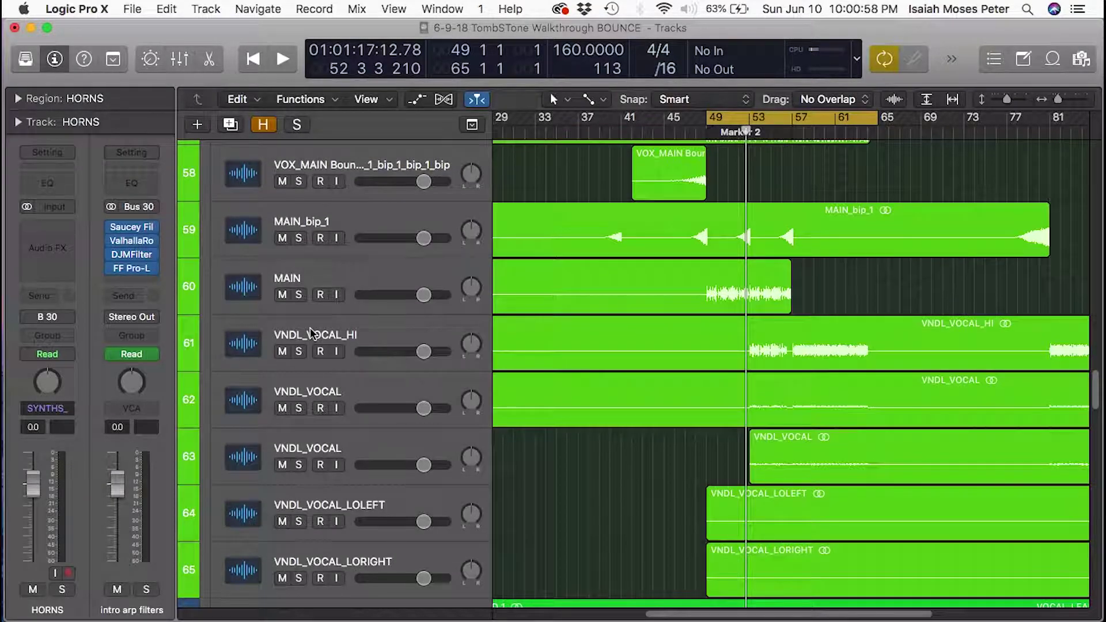
scroll(311, 333, "down", 10)
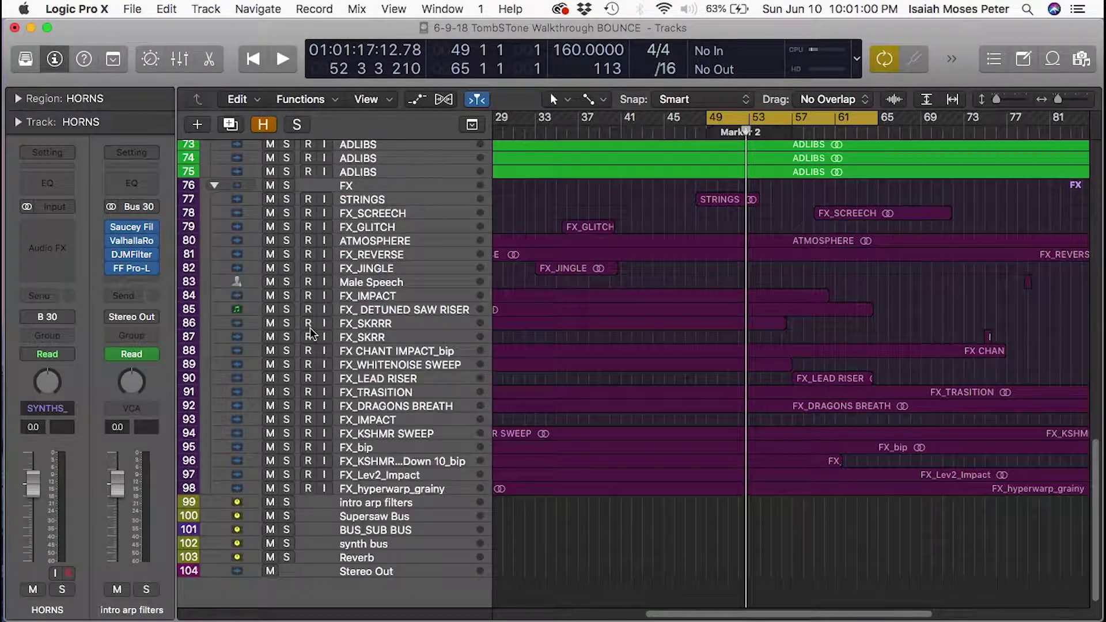
scroll(309, 333, "down", 2)
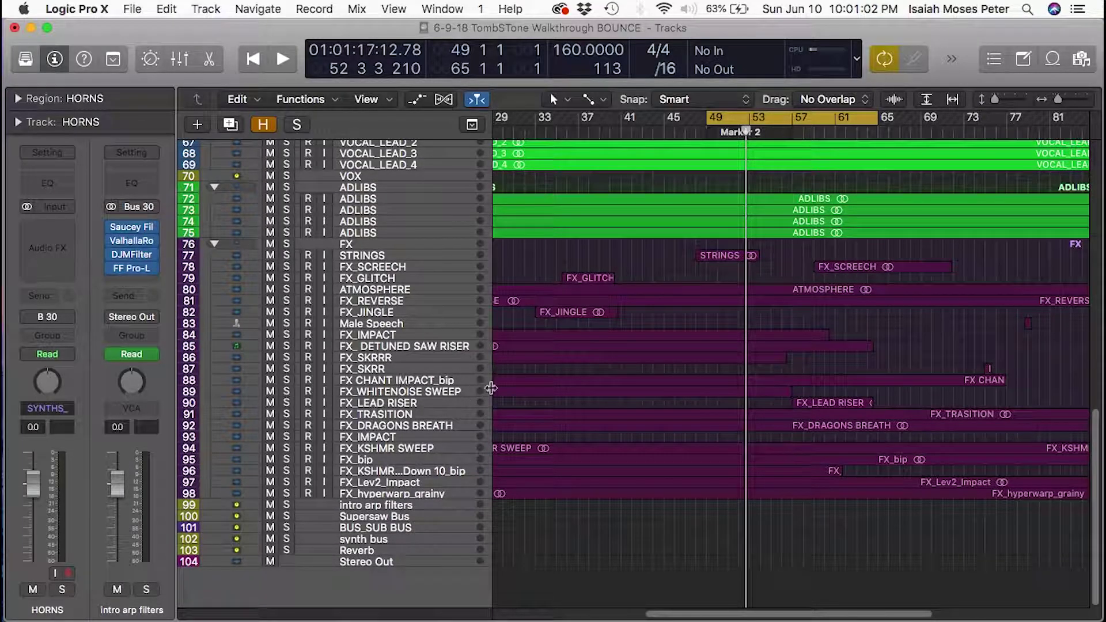
Review the full-length arrangement across the DRUMS, LEADS, SYNTHS_STRINGS, VOCALS, ADLIBS and FX stacks
scroll(611, 505, "up", 20)
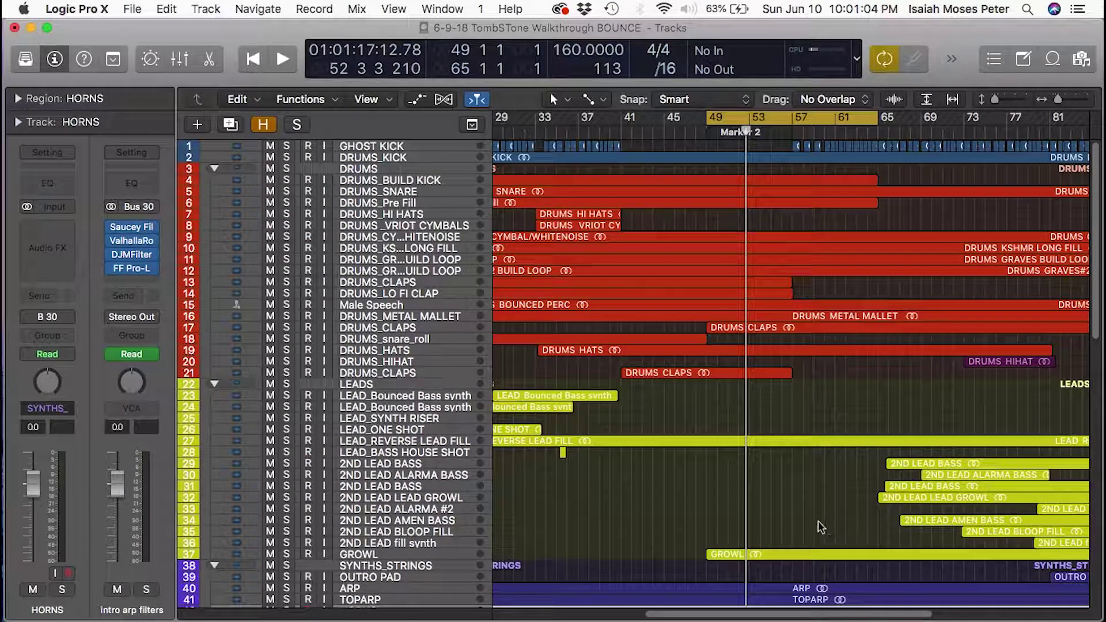
left_click(793, 537, "ctrl+alt")
scroll(793, 537, "down", 10)
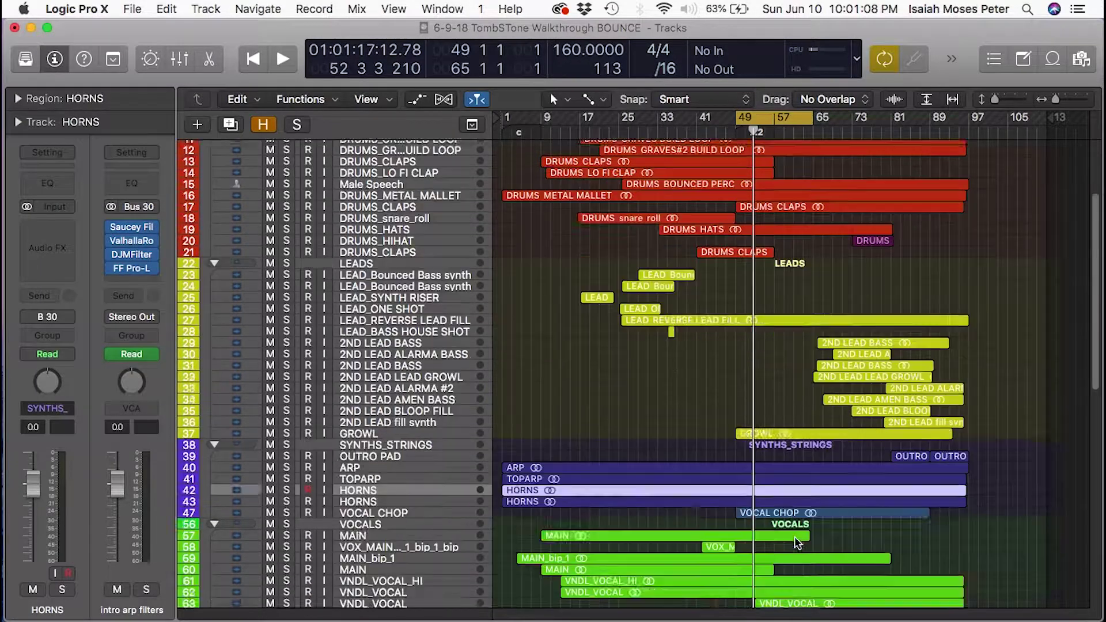
scroll(795, 537, "down", 15)
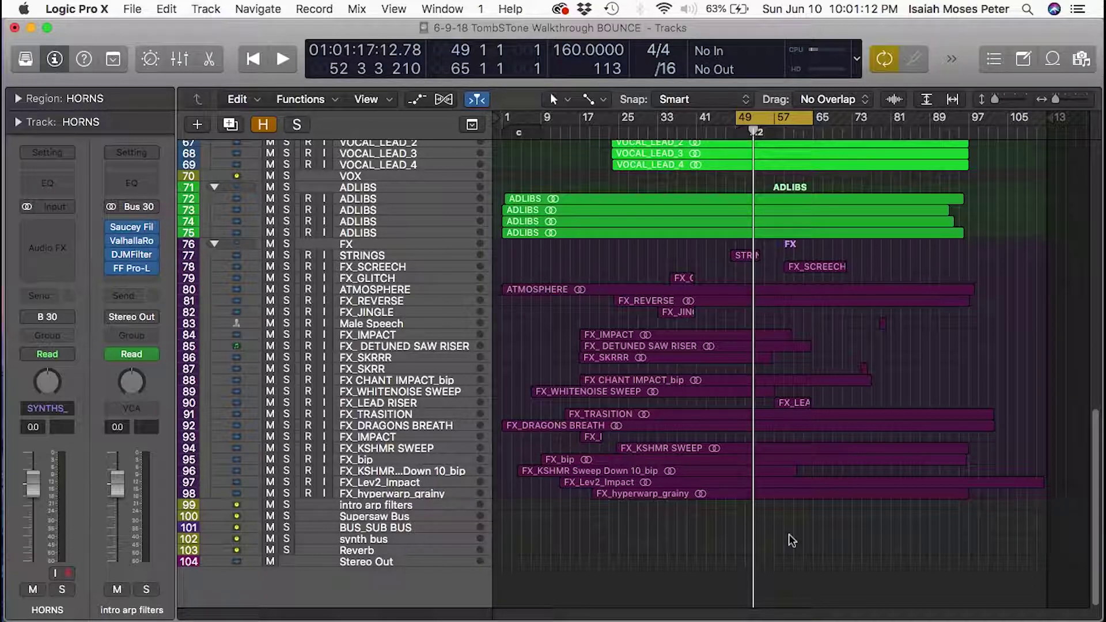
scroll(828, 572, "up", 20)
scroll(720, 459, "down", 10)
scroll(744, 455, "up", 8)
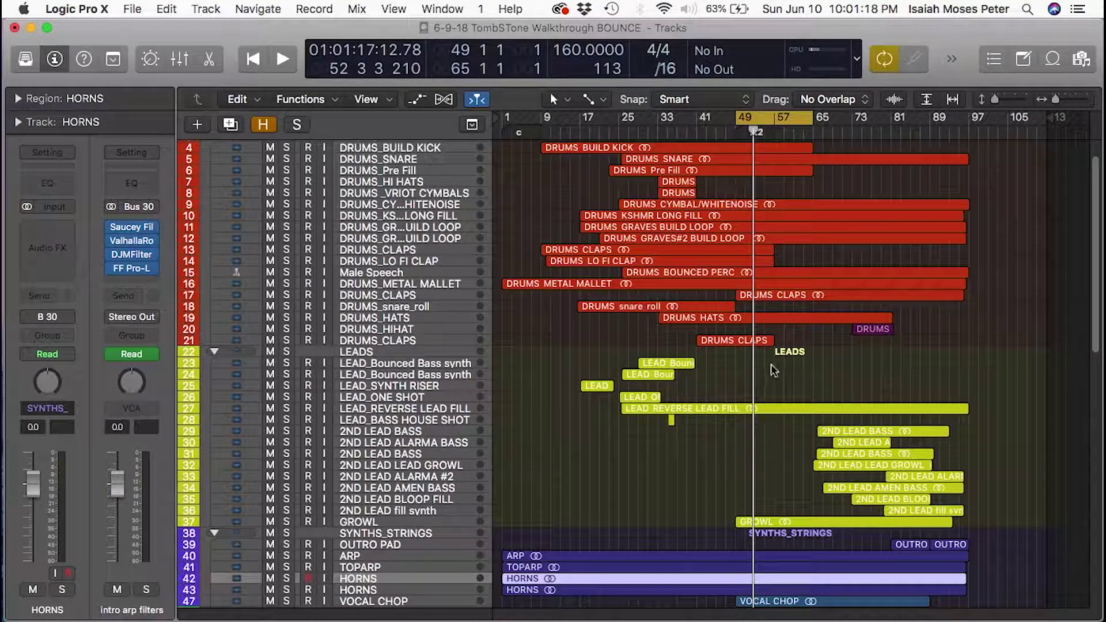
Examine the drum, lead, vocal and adlib regions around the Marker 2 section in closer detail
left_click_drag(802, 380, 664, 201)
scroll(761, 294, "down", 15)
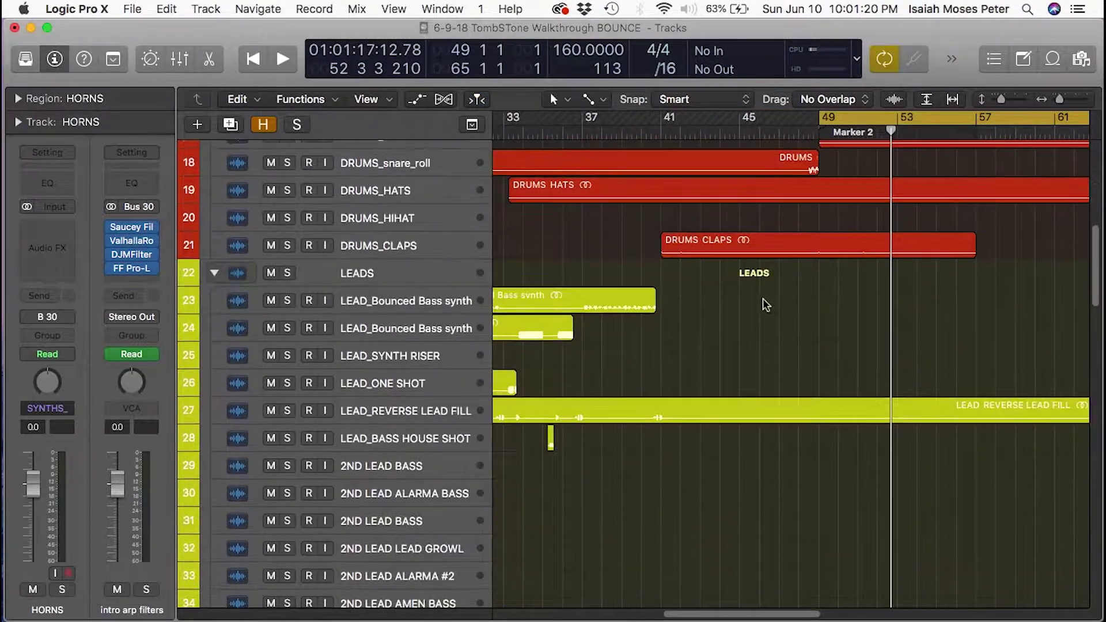
scroll(762, 299, "down", 8)
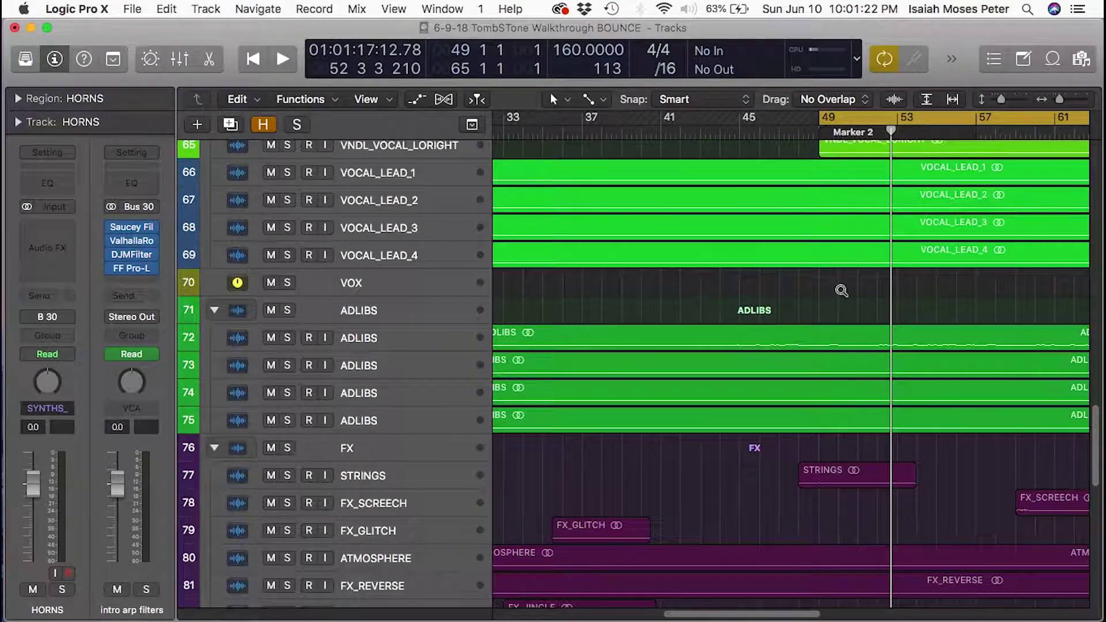
left_click(841, 293, "ctrl+alt")
scroll(853, 311, "up", 15)
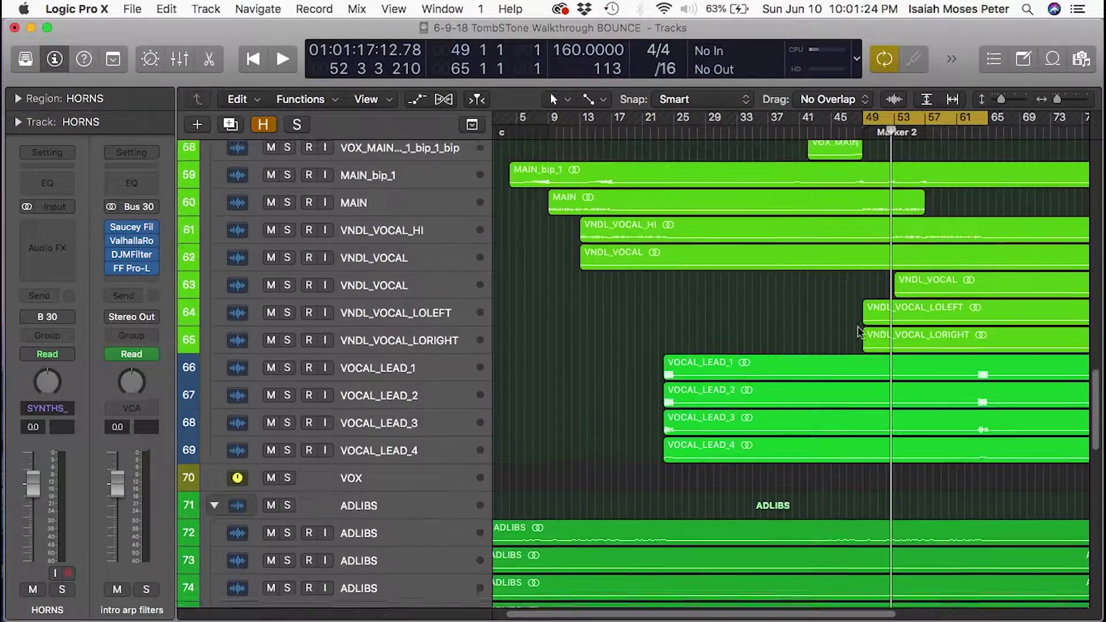
scroll(863, 357, "up", 8)
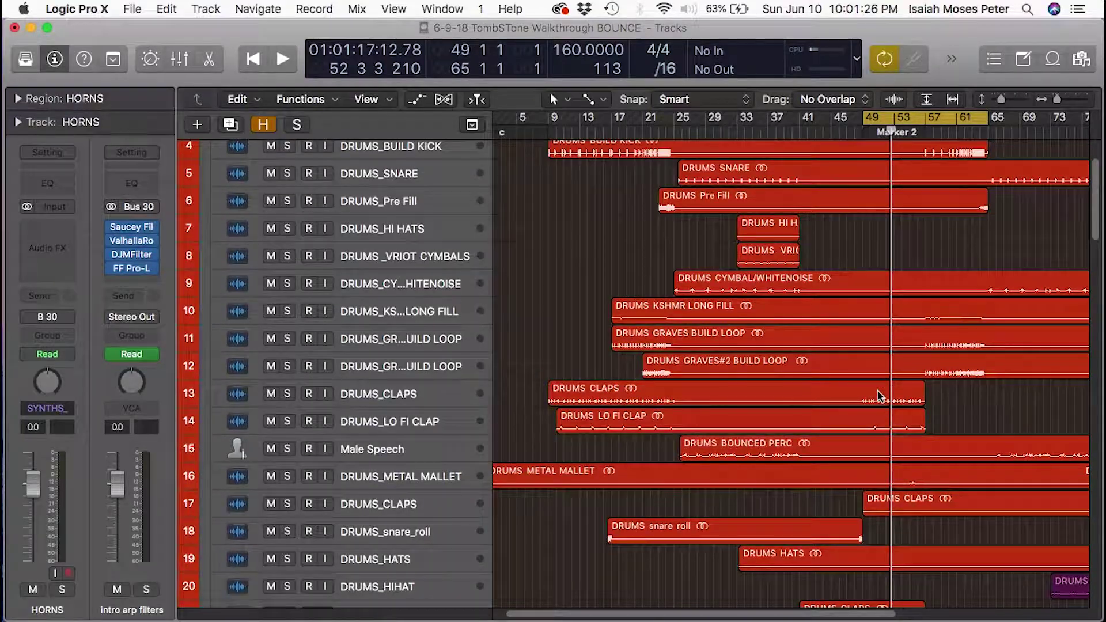
scroll(894, 430, "down", 3)
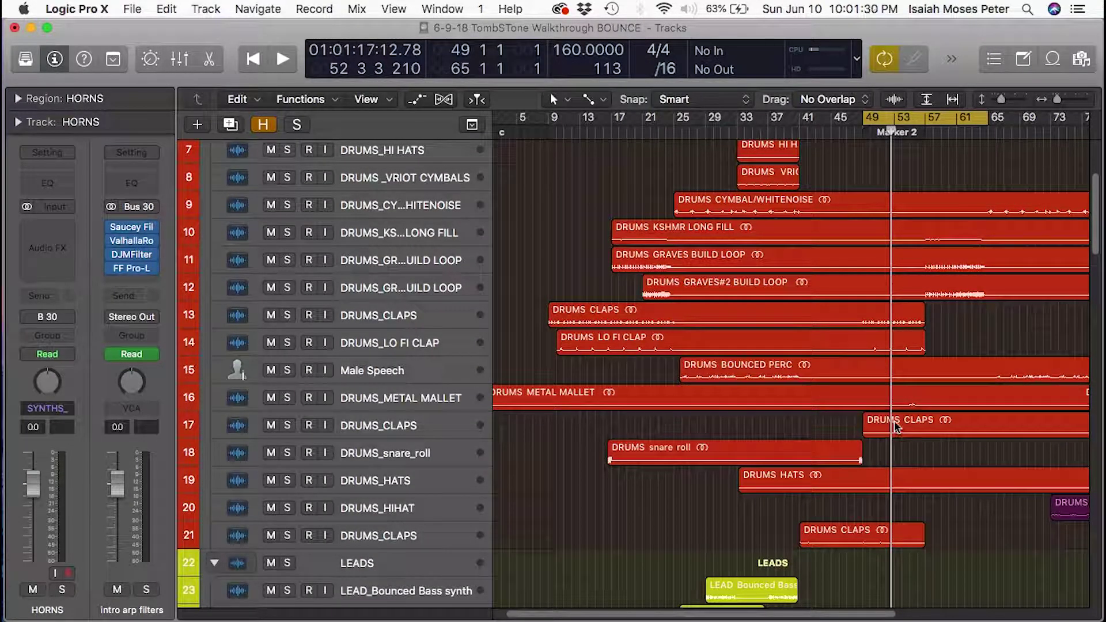
scroll(895, 427, "down", 10)
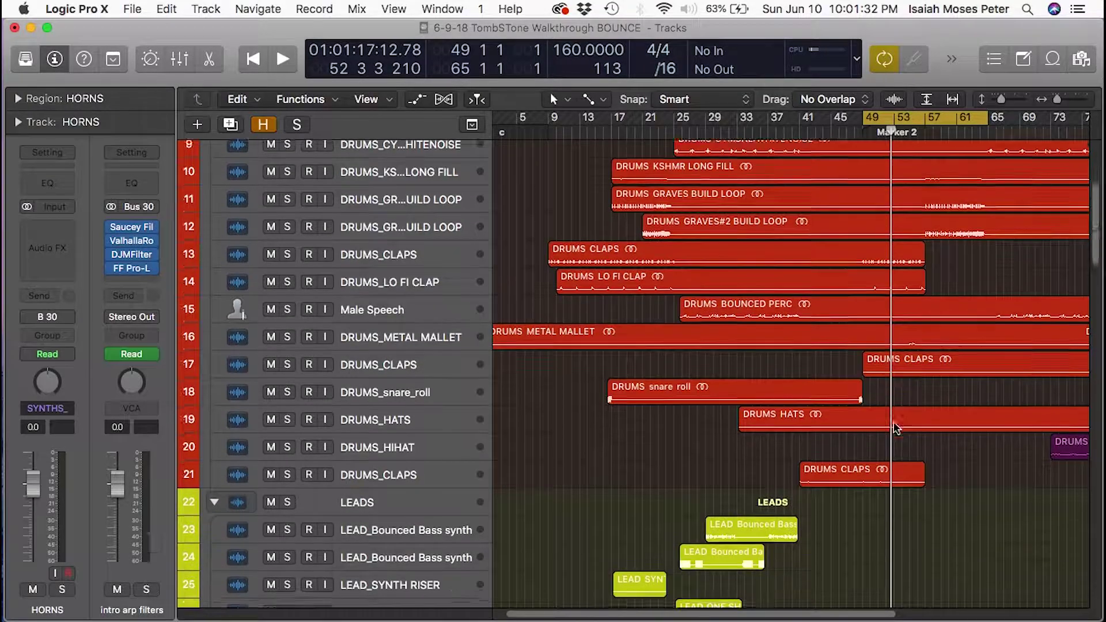
scroll(887, 436, "down", 20)
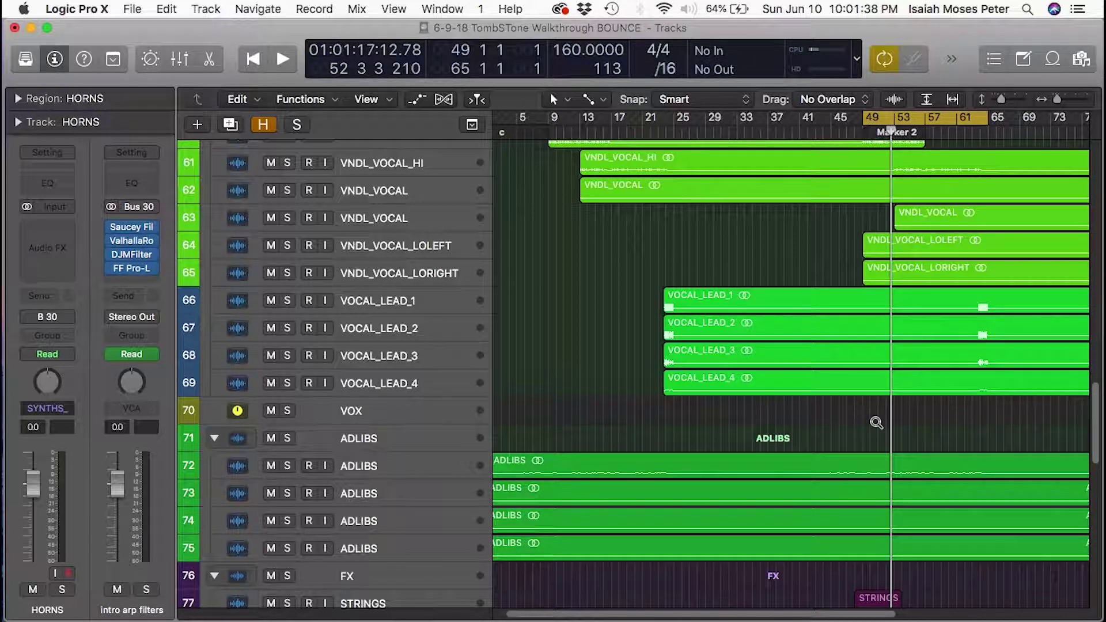
Check the FX and bus tracks over the whole song, then return to the kick and drum tracks
left_click(875, 426, "ctrl+alt")
left_click(876, 424, "ctrl+alt")
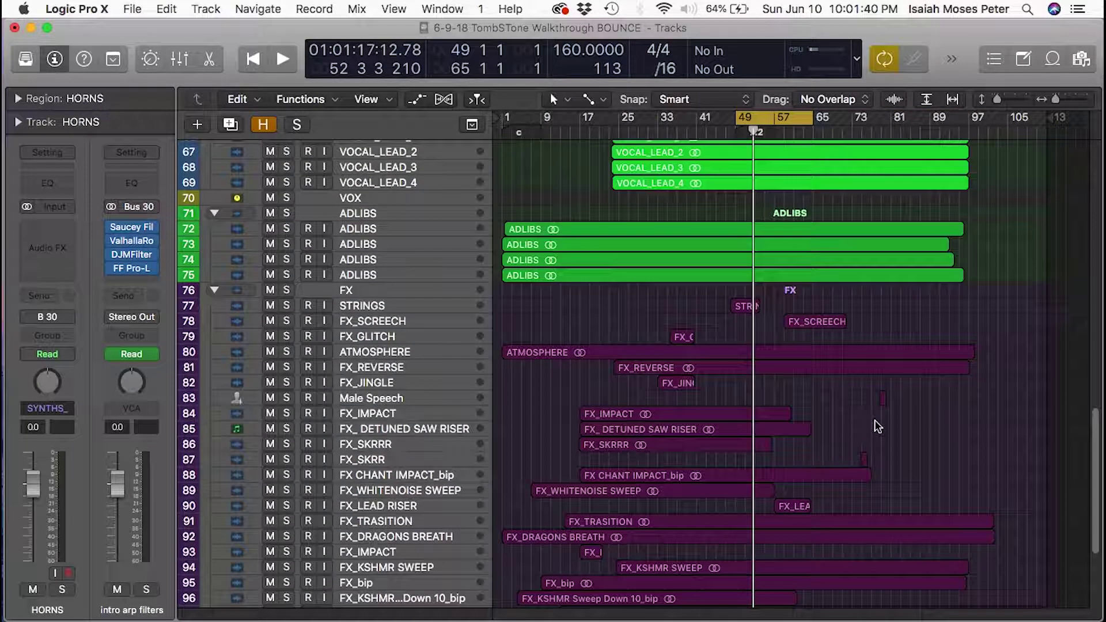
scroll(1009, 407, "down", 2)
scroll(1009, 407, "down", 3)
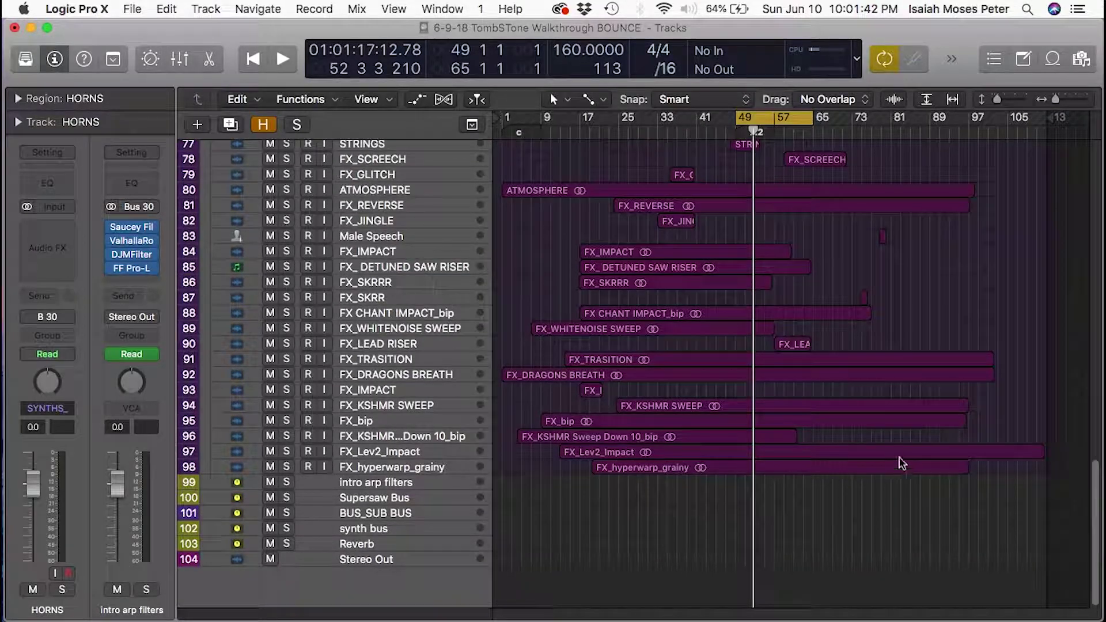
scroll(945, 476, "up", 12)
scroll(1003, 513, "up", 13)
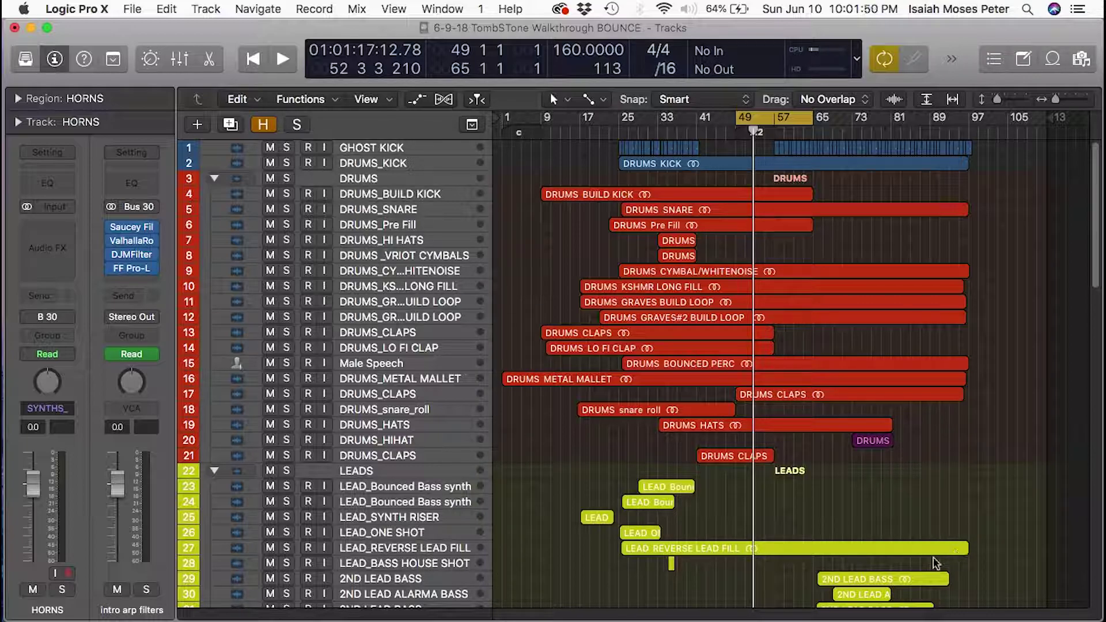
Inspect how the drum, lead, vocal and FX regions line up between about bars 29 and 85
left_click(894, 567, "ctrl+alt")
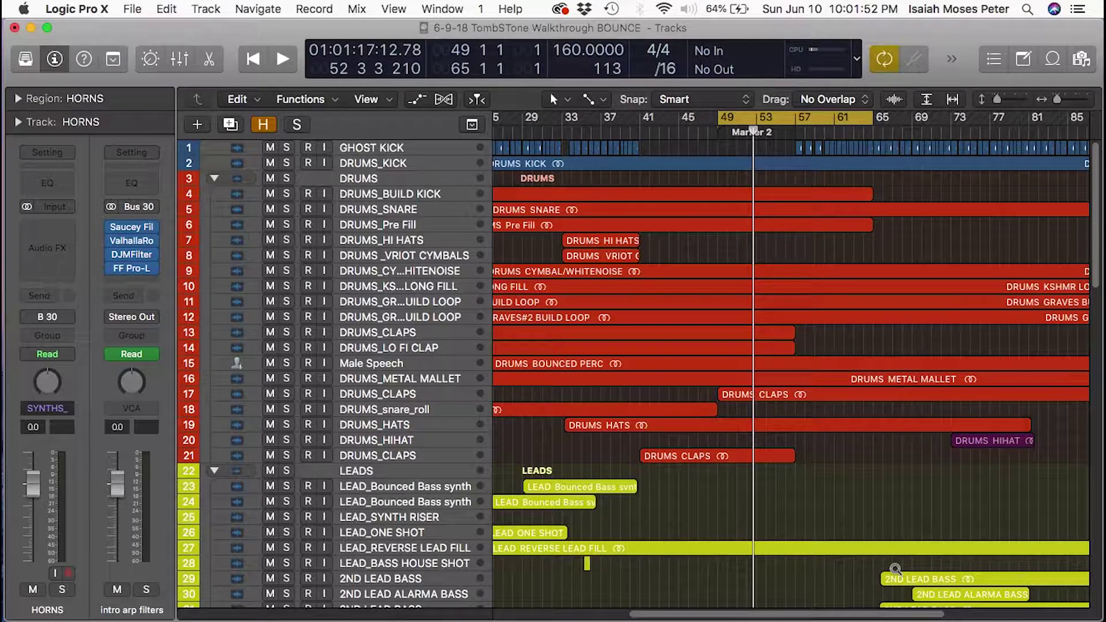
key("super+Up")
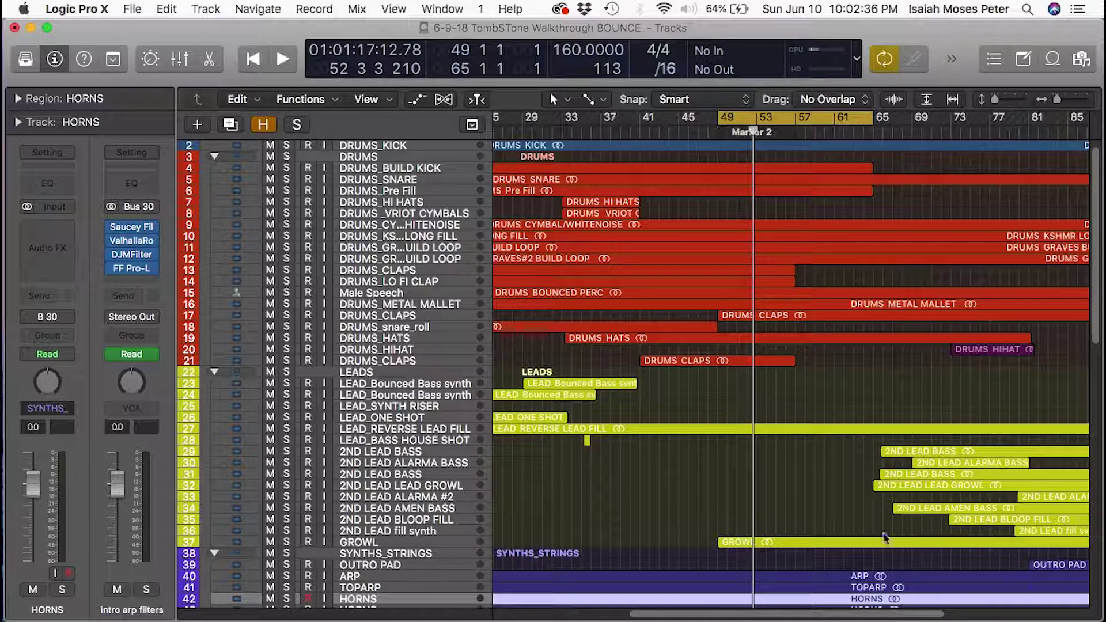
scroll(762, 495, "down", 10)
scroll(763, 494, "down", 10)
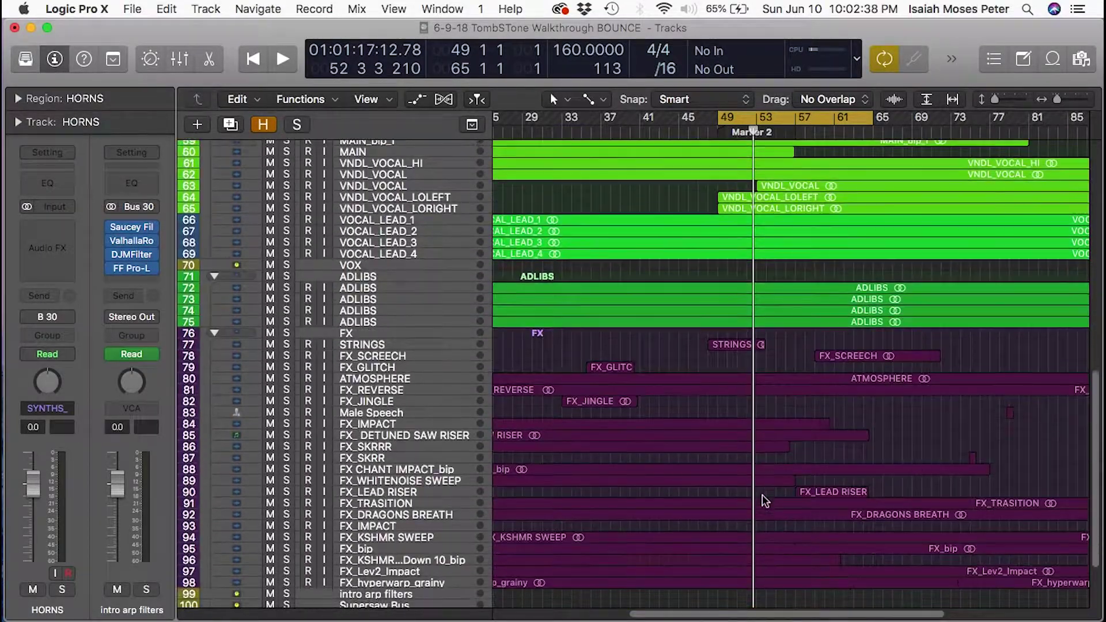
scroll(766, 351, "up", 2)
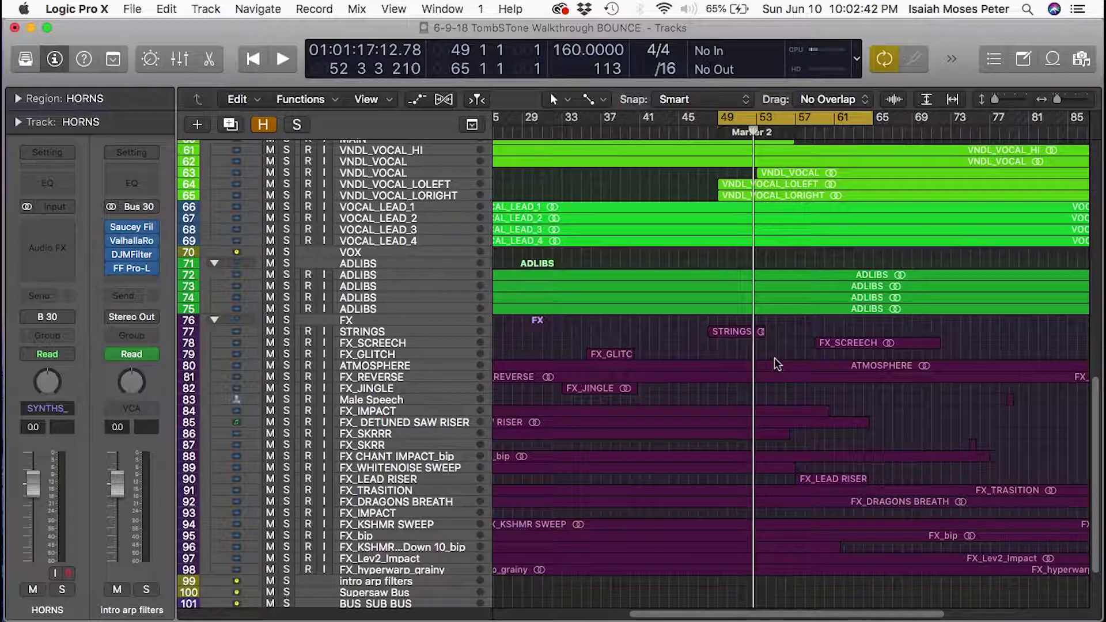
scroll(766, 333, "up", 1)
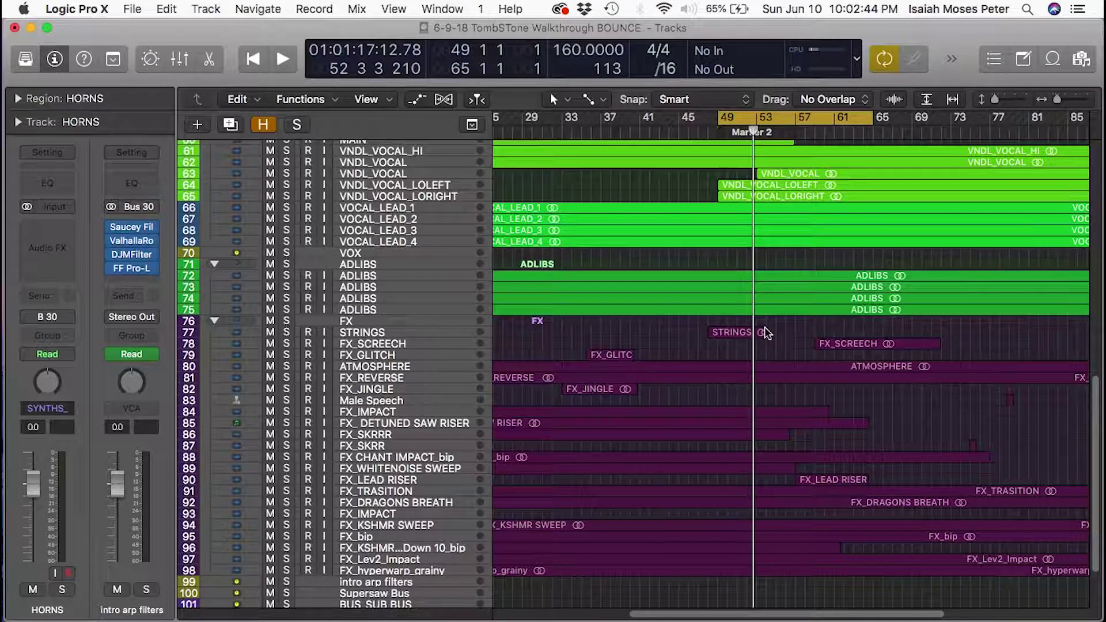
scroll(765, 333, "up", 15)
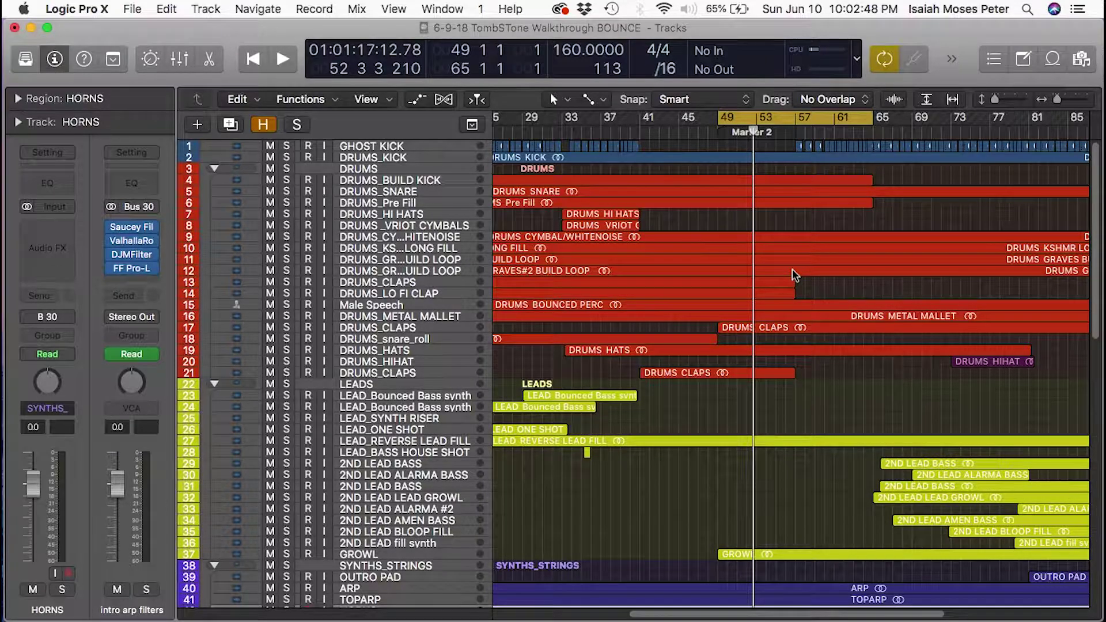
Survey the whole song's layers again, from the synths and vocals to the FX and the drums
scroll(793, 269, "down", 8)
scroll(794, 271, "down", 5)
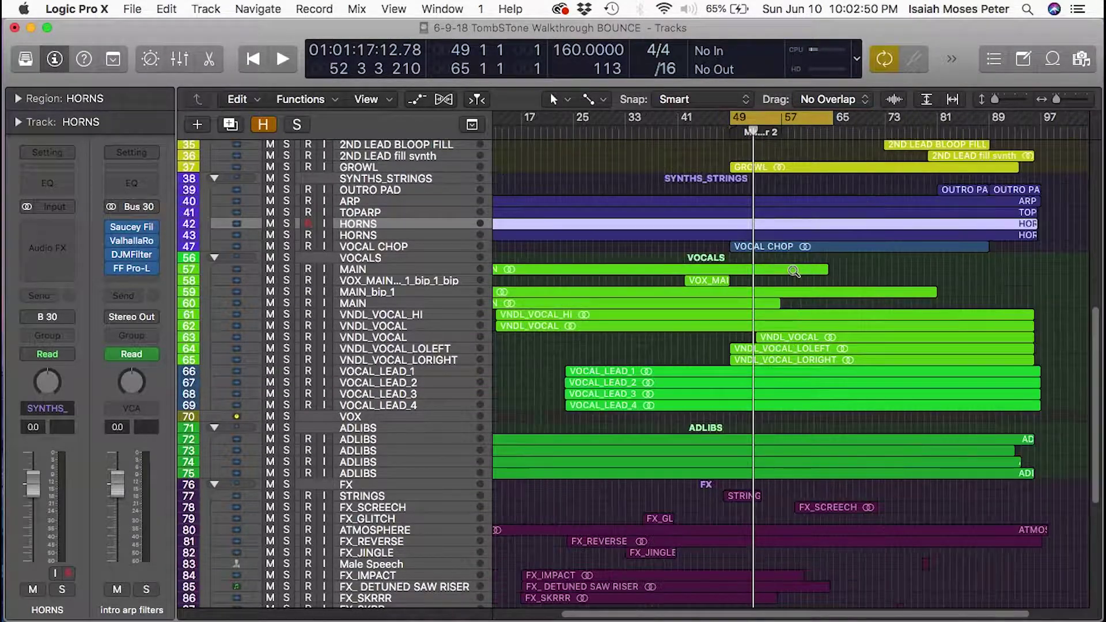
scroll(793, 269, "down", 8)
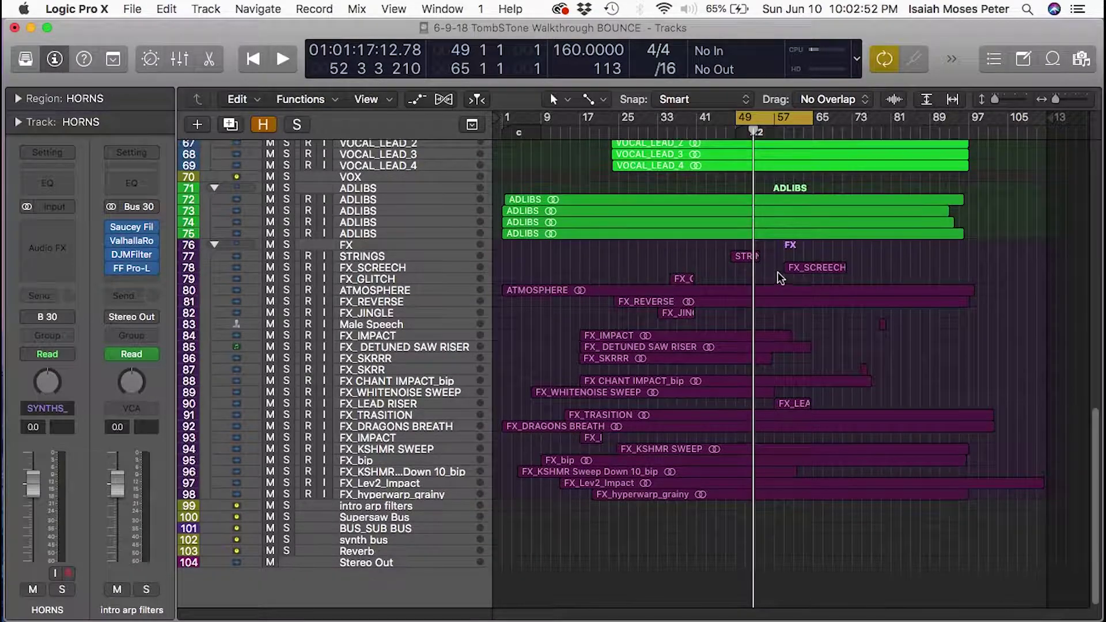
scroll(775, 275, "up", 15)
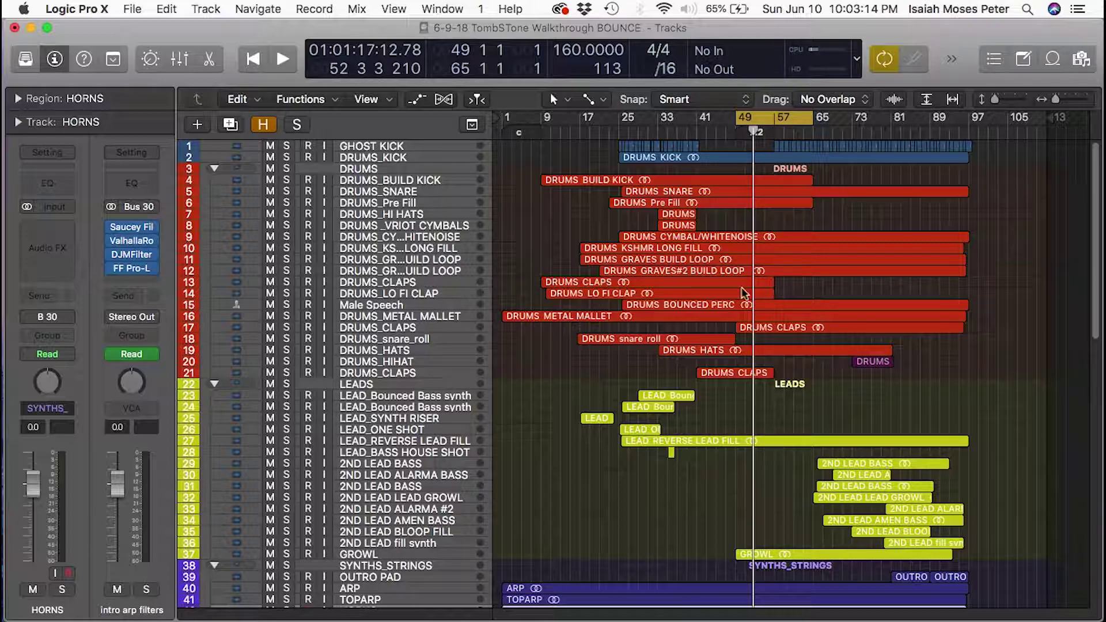
scroll(766, 303, "down", 15)
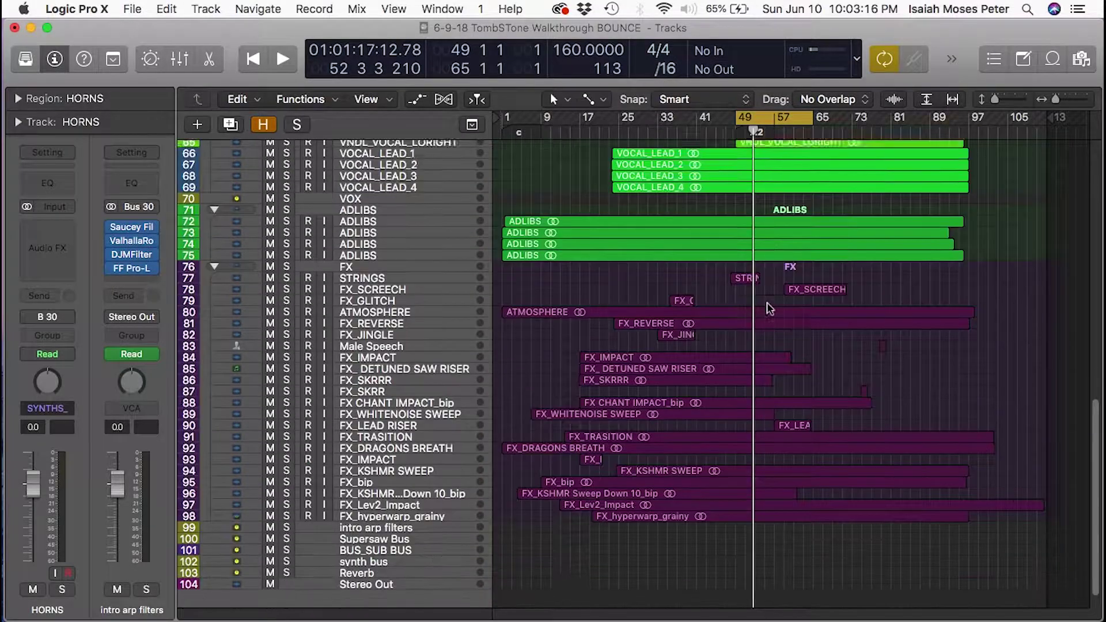
Examine the track layers between about bars 37 and 61, from FX and adlibs to leads and drums
left_click_drag(803, 388, 755, 275)
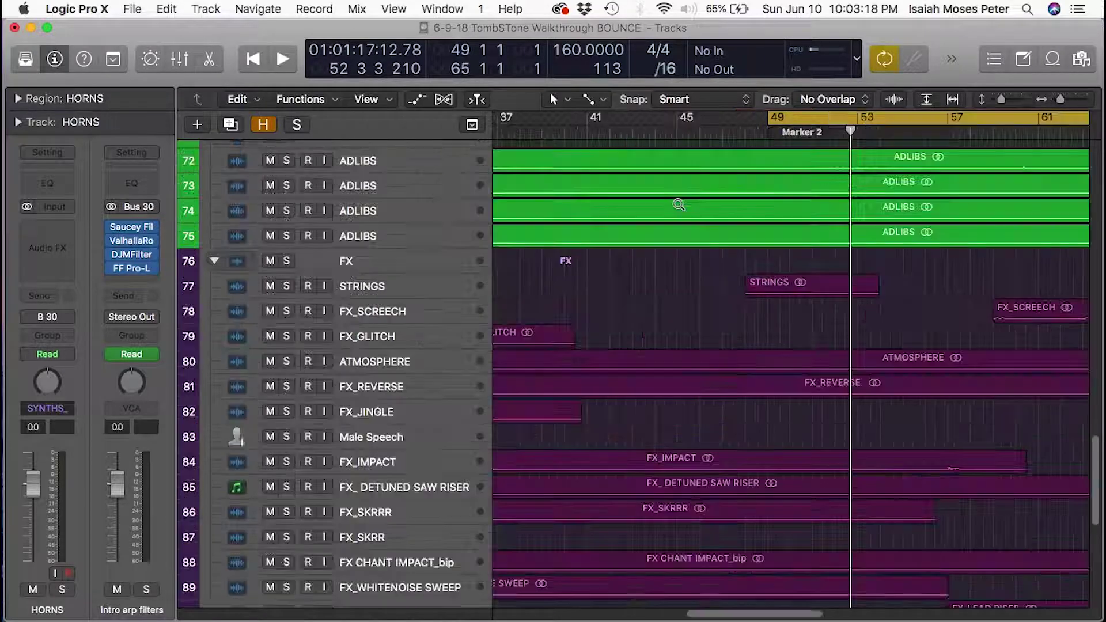
scroll(767, 300, "up", 5)
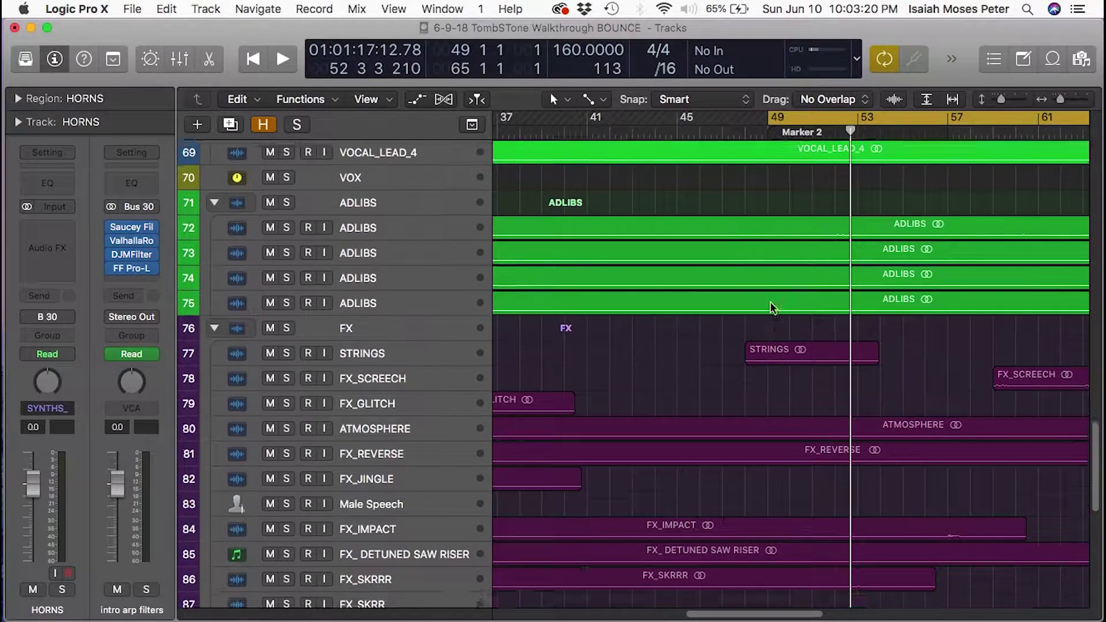
scroll(793, 343, "up", 14)
scroll(792, 344, "down", 12)
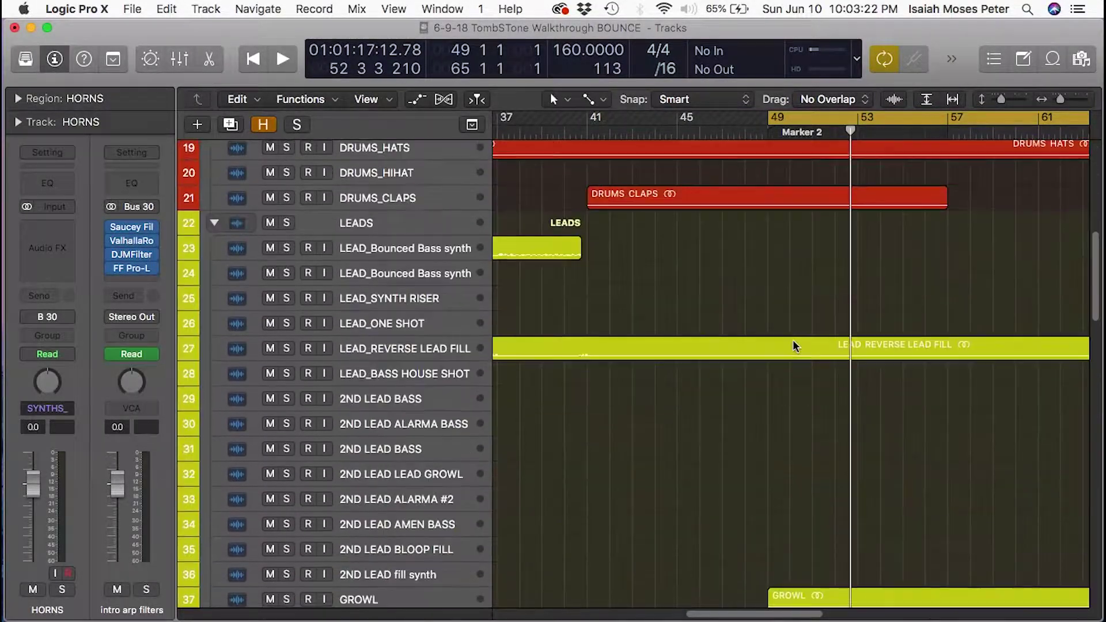
scroll(793, 340, "down", 8)
scroll(795, 344, "up", 4)
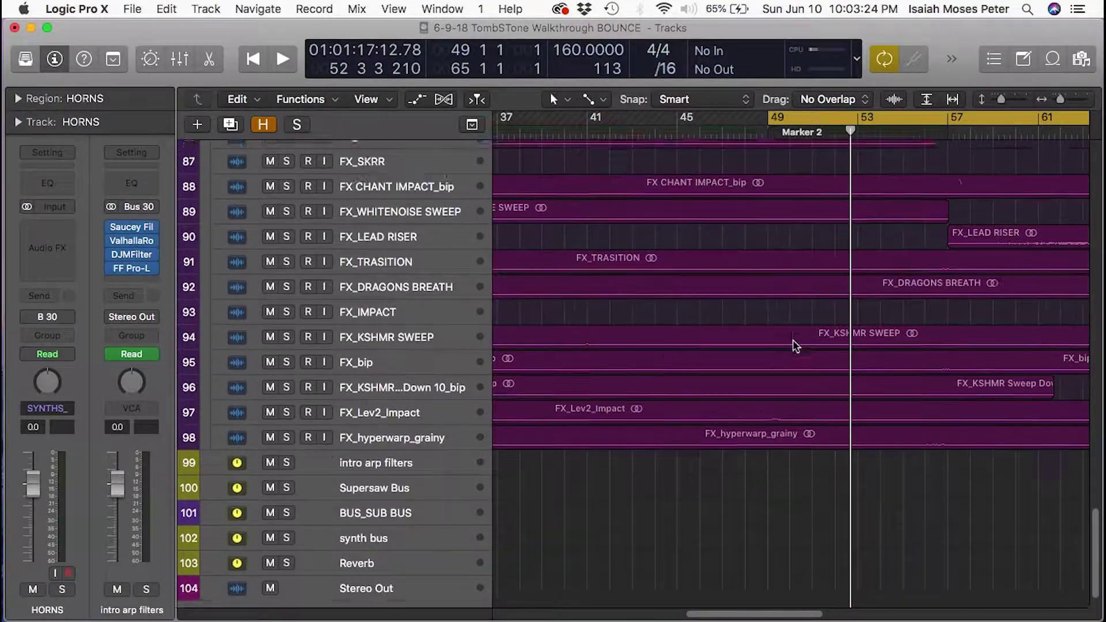
scroll(795, 344, "up", 20)
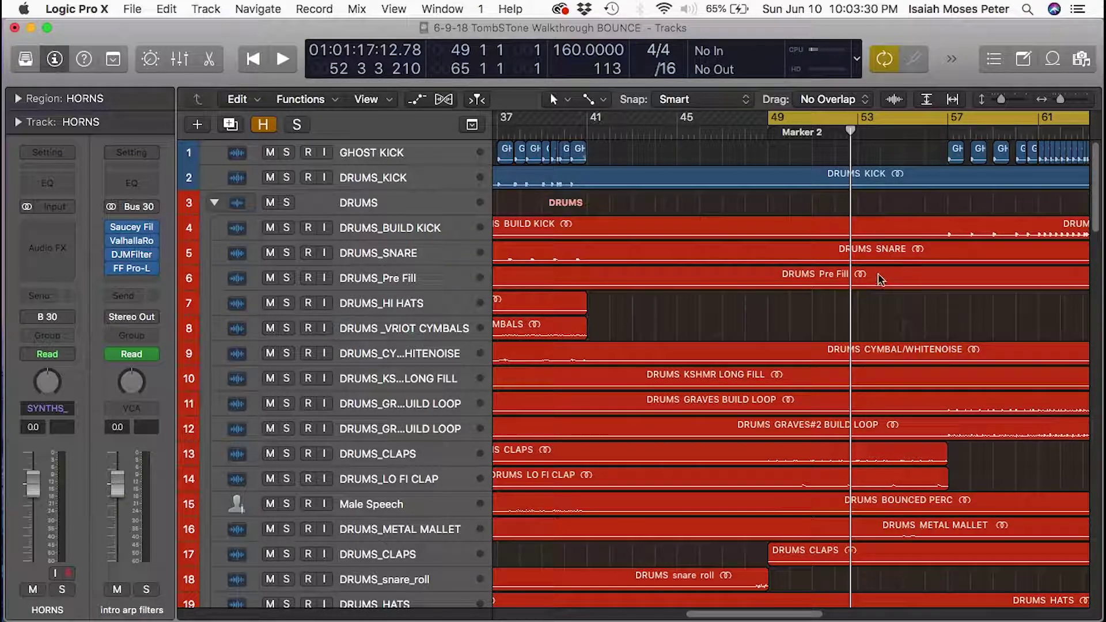
Survey the song's layers around and beyond the bar 49 section, covering drums, leads, synths, vocals, adlibs and FX
scroll(824, 263, "down", 5)
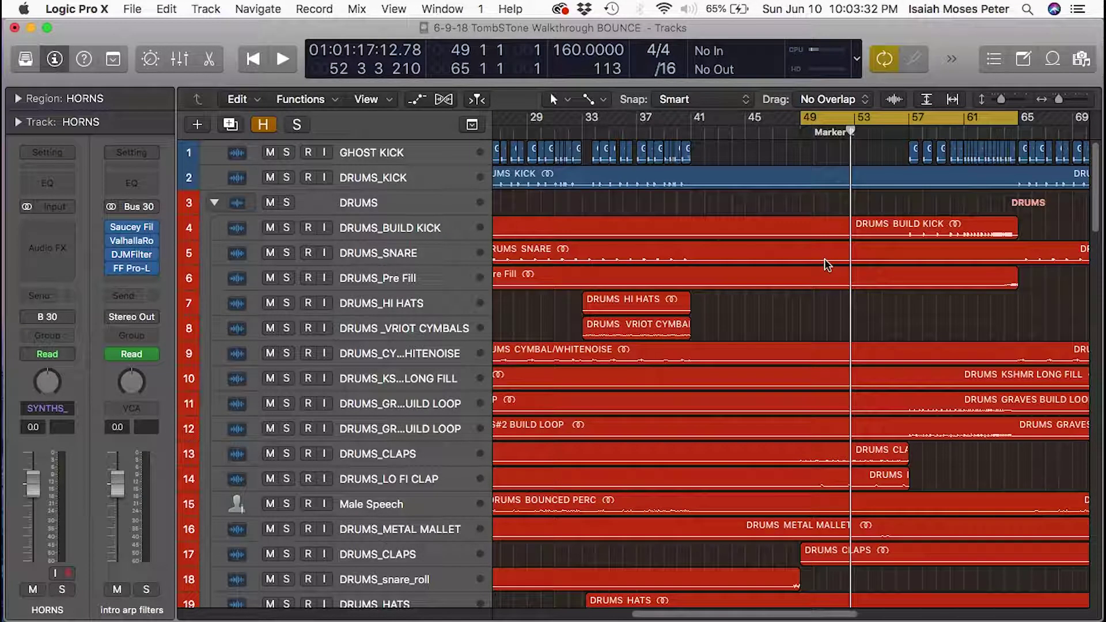
scroll(826, 262, "down", 10)
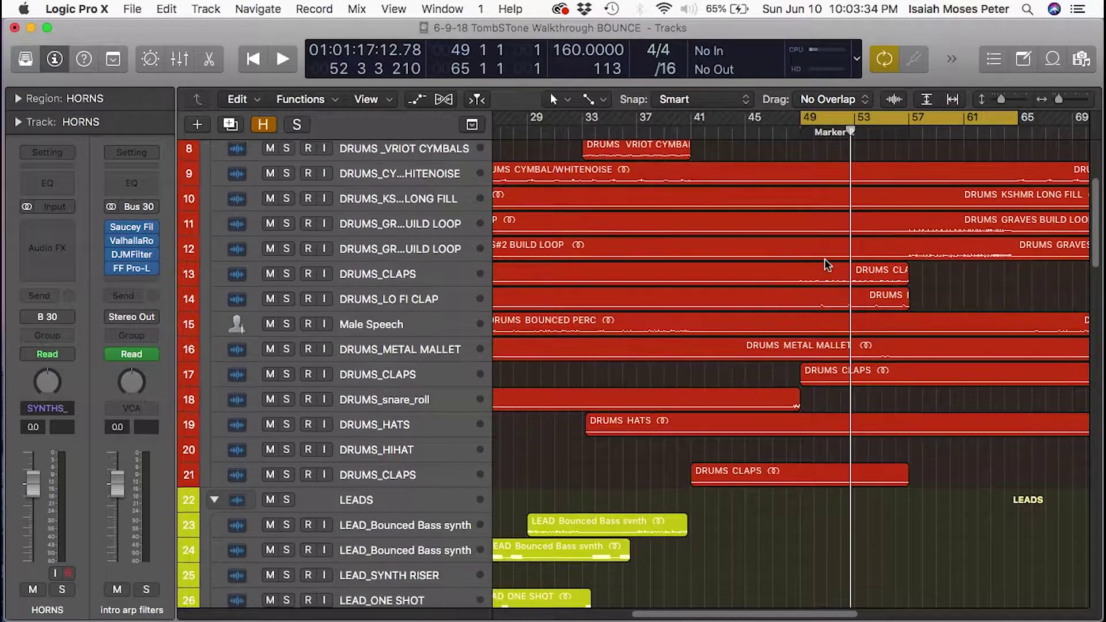
scroll(825, 259, "down", 20)
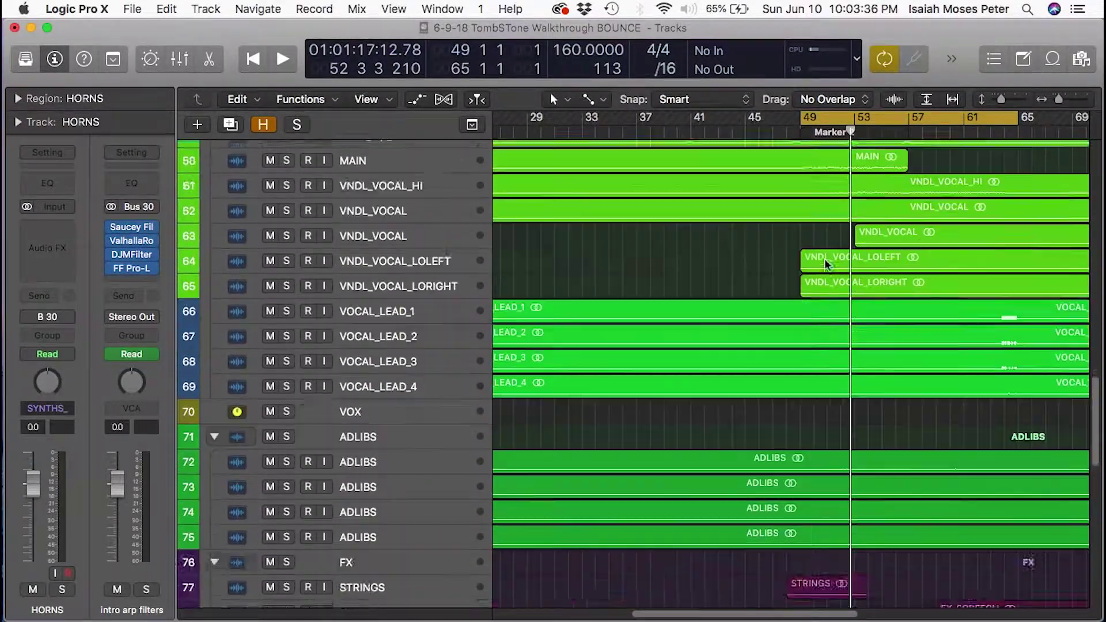
scroll(824, 259, "down", 5)
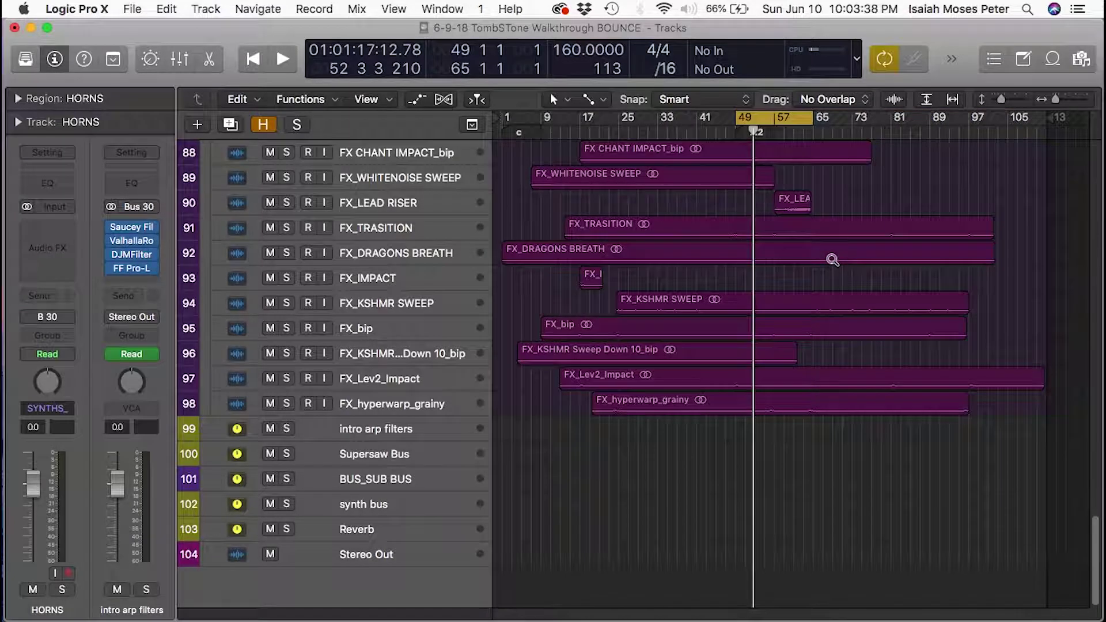
scroll(825, 276, "up", 10)
scroll(826, 302, "up", 20)
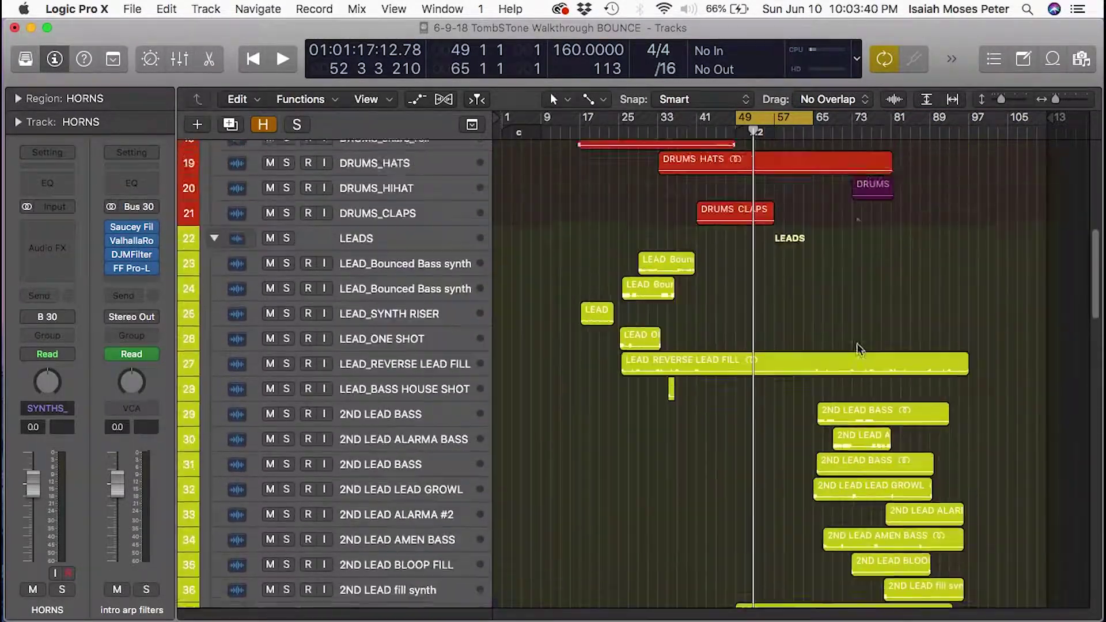
scroll(846, 170, "down", 6)
scroll(846, 171, "down", 20)
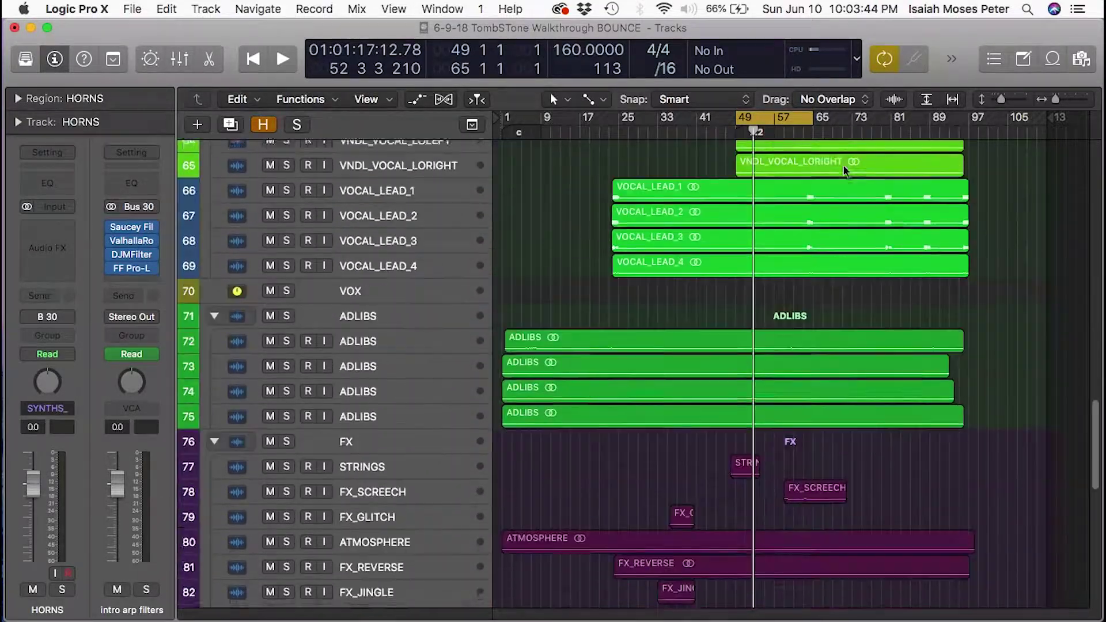
scroll(846, 171, "up", 20)
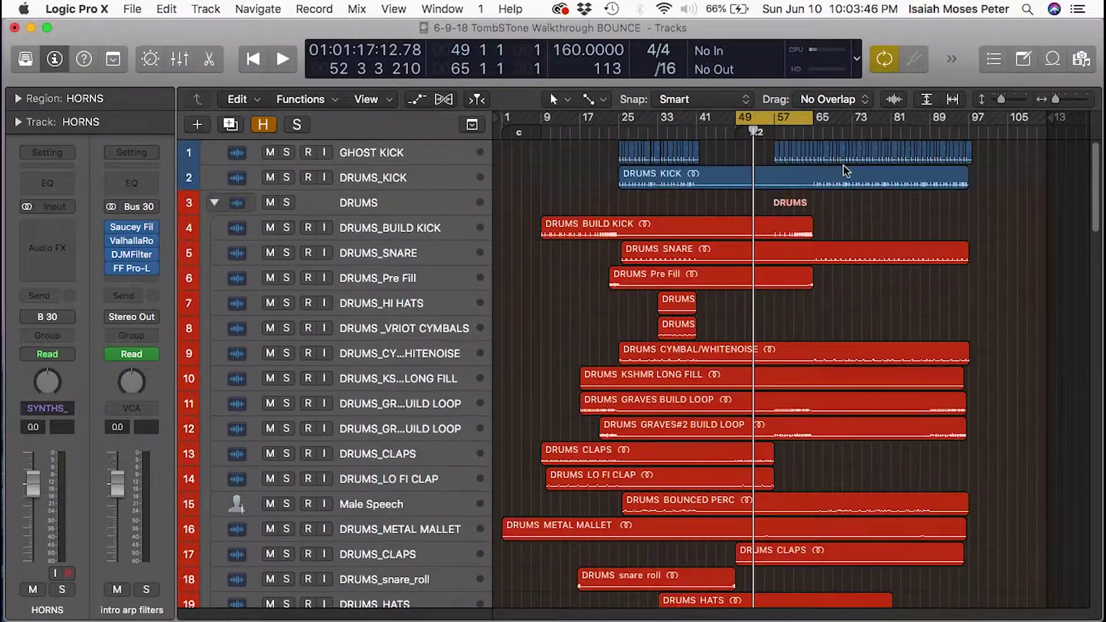
scroll(846, 171, "down", 7)
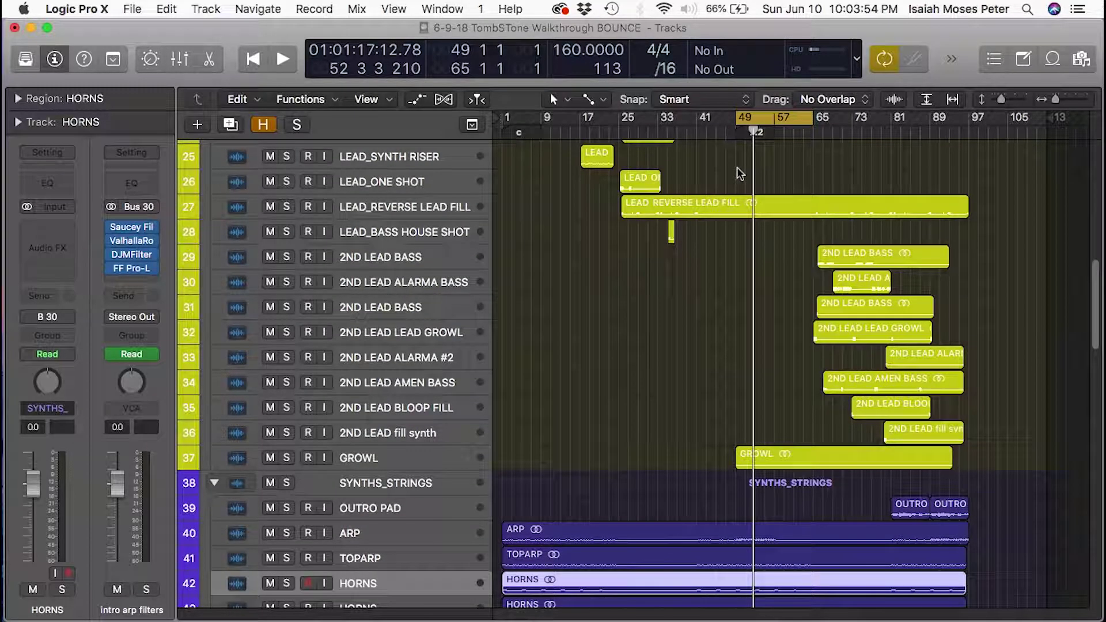
scroll(743, 175, "up", 12)
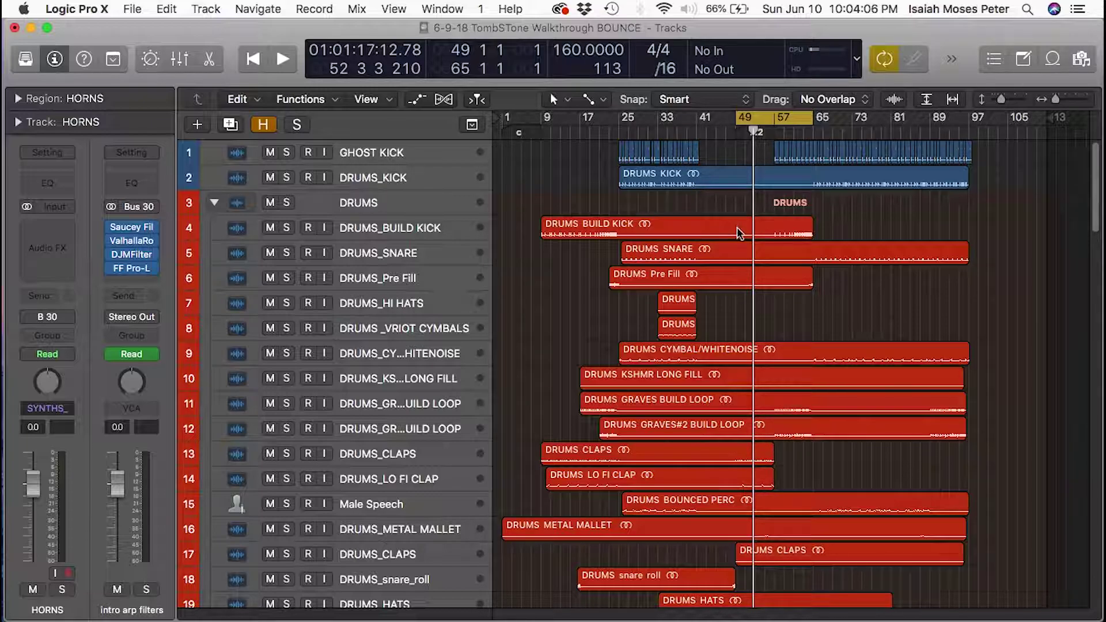
Inspect the ghost kick and build kick regions around bars 57 to 65 up close, and turn off cycle playback
left_click_drag(833, 294, 727, 144)
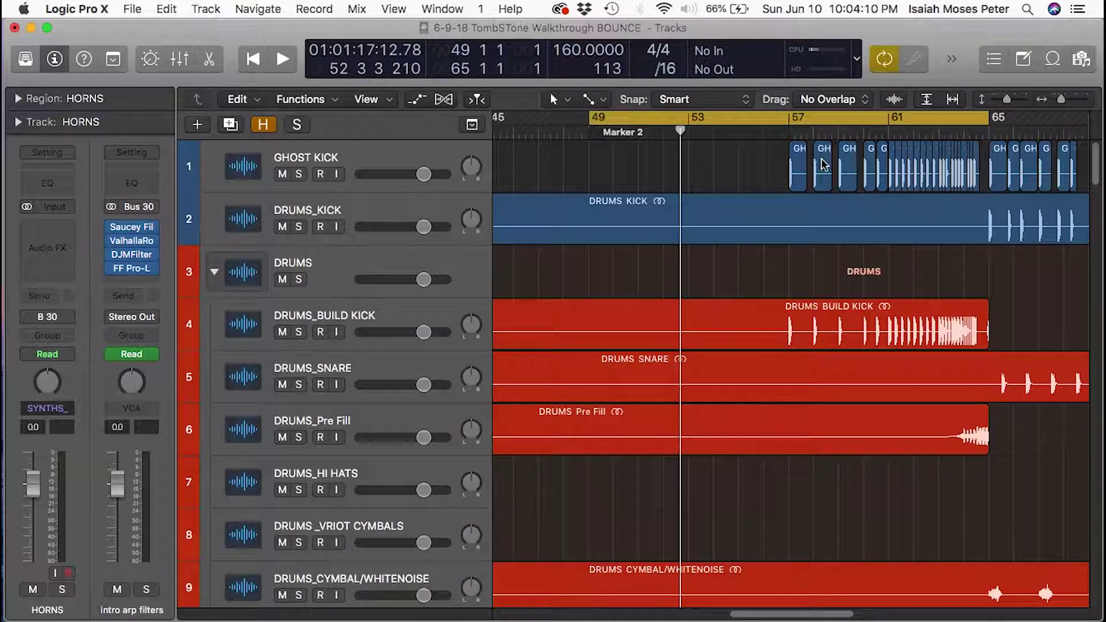
key("x")
key("x")
key("c")
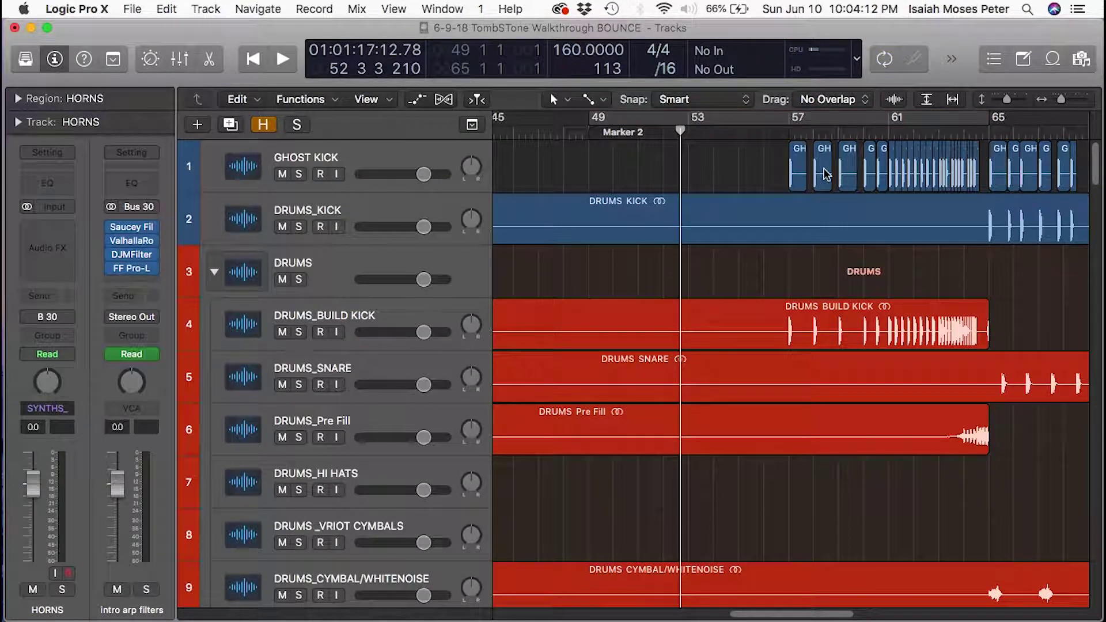
key("super+Left")
key("super+Left")
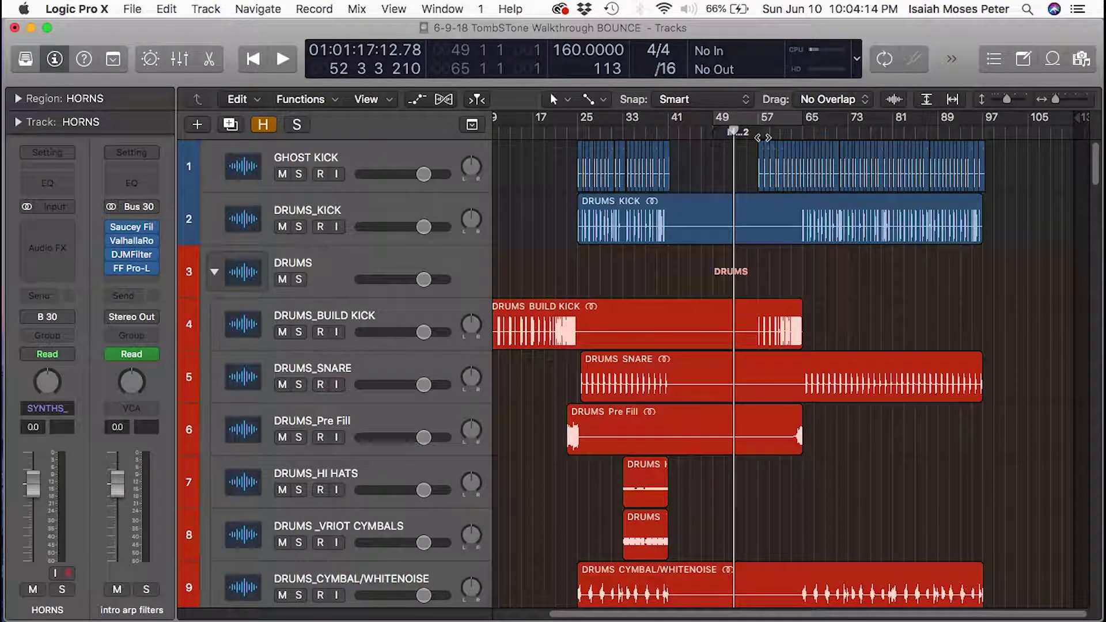
Shrink the track heights to a compact overview that shows the whole song's length with as many layers as possible
left_click(761, 120)
left_click(761, 120)
scroll(759, 145, "down", 6)
scroll(760, 145, "down", 15)
key("super+Up")
key("super+Up")
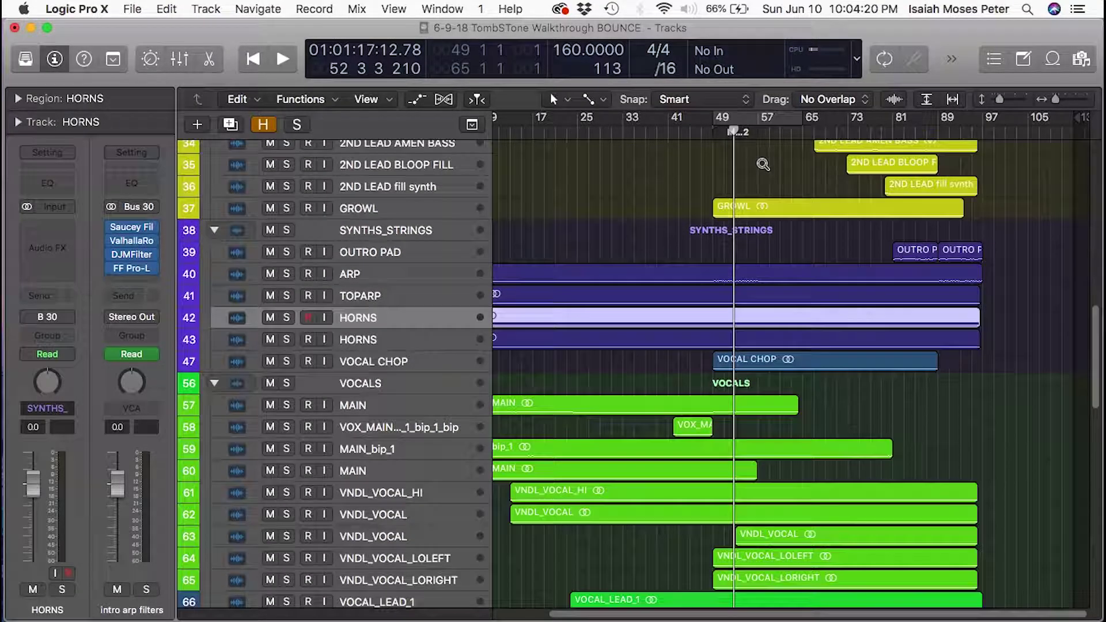
key("super+Up")
key("super+Up")
key("super+Up")
key("super+Up")
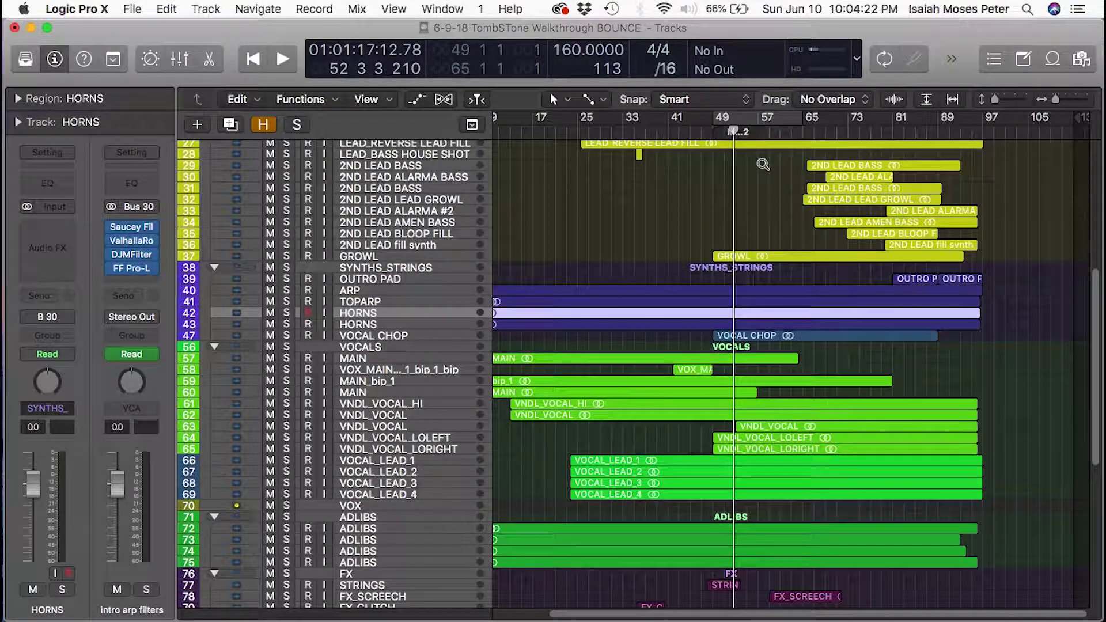
key("super+Left")
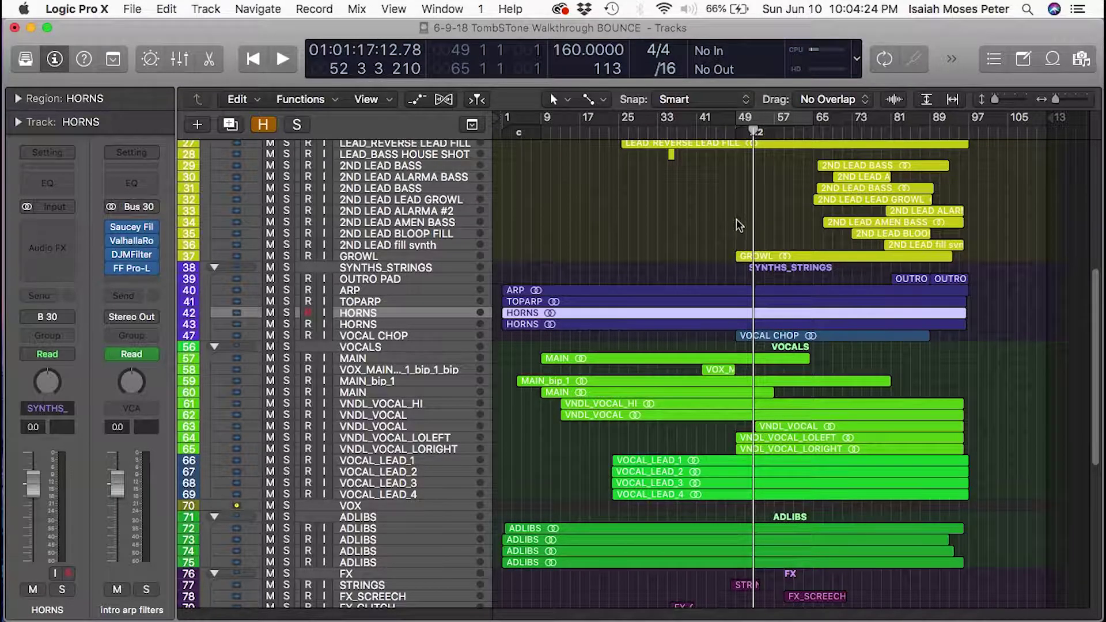
Examine the compact arrangement overview from the drums and leads through the synths and vocals to the FX tracks
scroll(735, 217, "down", 10)
scroll(757, 207, "up", 15)
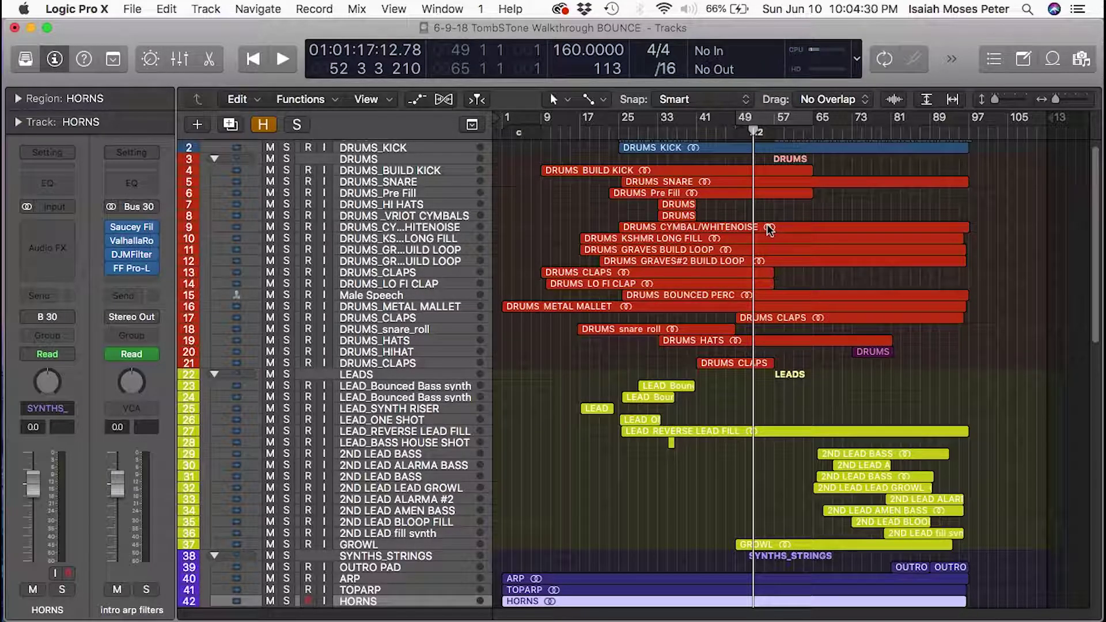
scroll(766, 227, "down", 16)
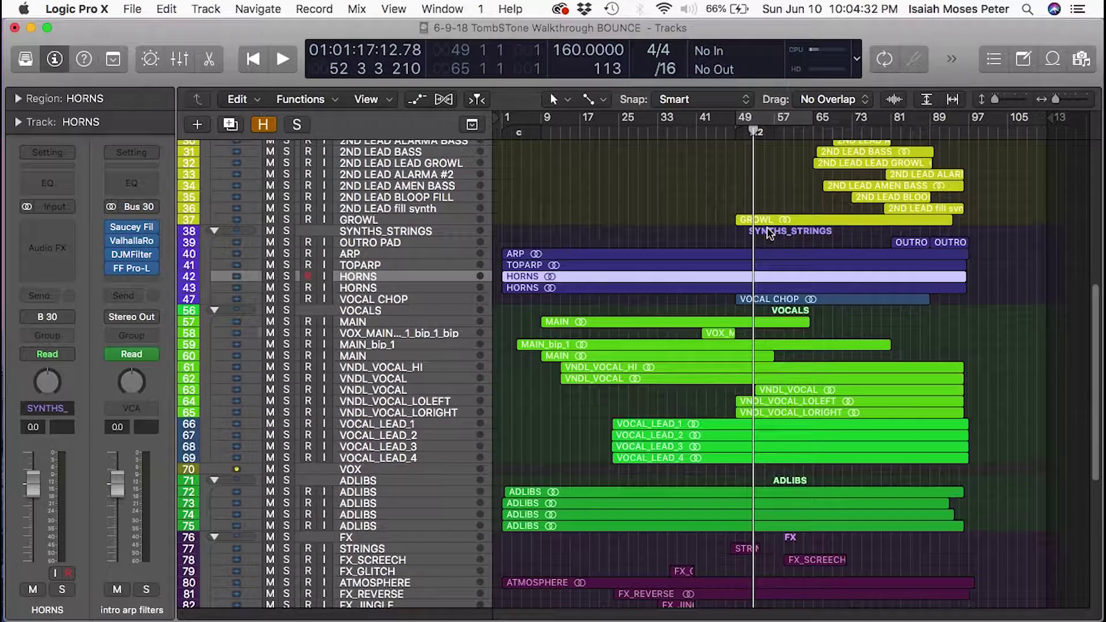
scroll(769, 248, "up", 16)
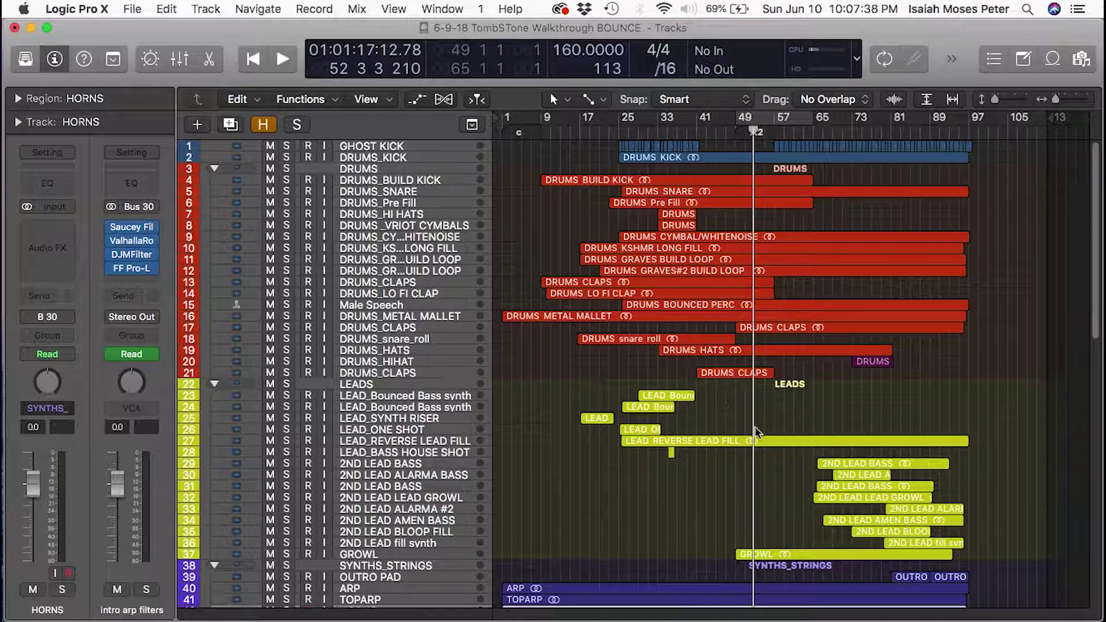
scroll(824, 563, "down", 5)
scroll(822, 558, "up", 5)
scroll(846, 576, "down", 6)
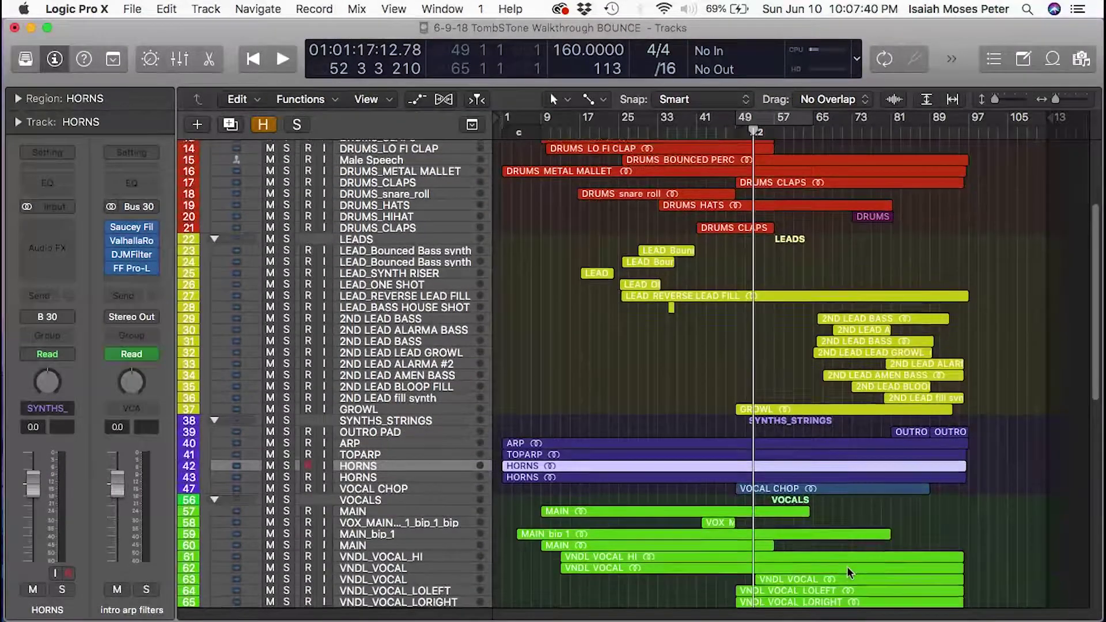
scroll(845, 565, "down", 10)
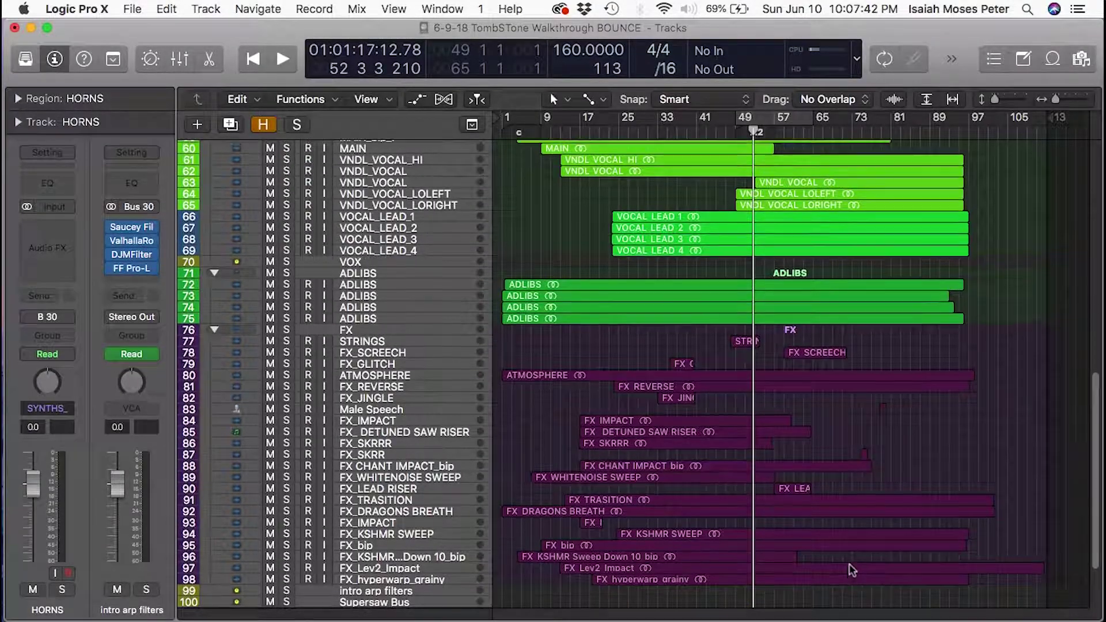
scroll(835, 582, "up", 6)
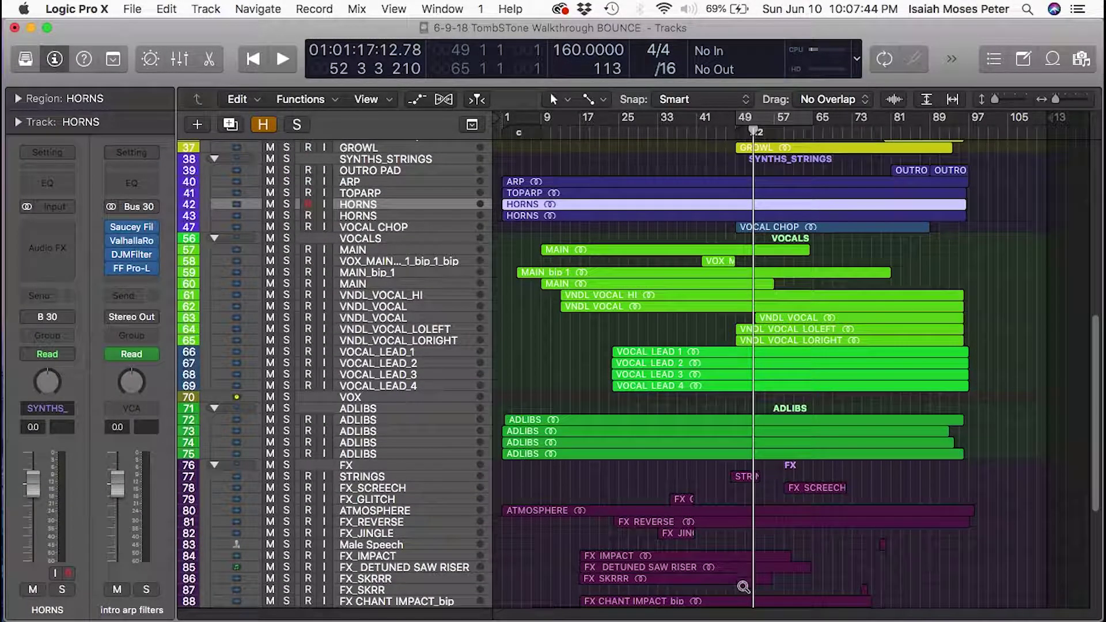
Set the cycle range from bar 13 to bar 49 above the vocal tracks
left_click_drag(803, 555, 592, 167)
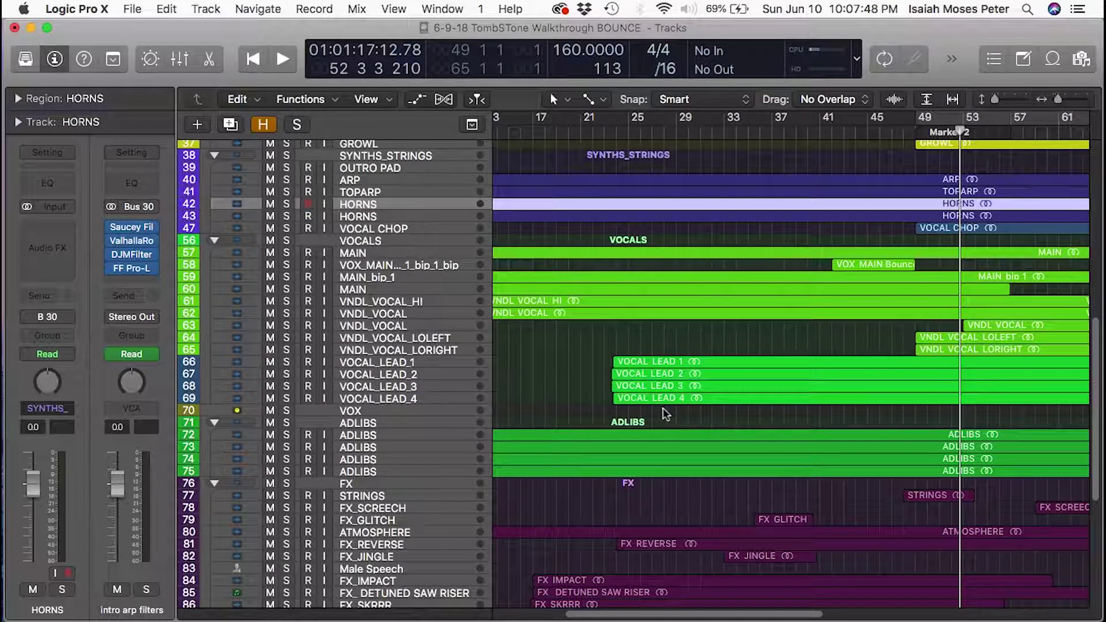
left_click(662, 485)
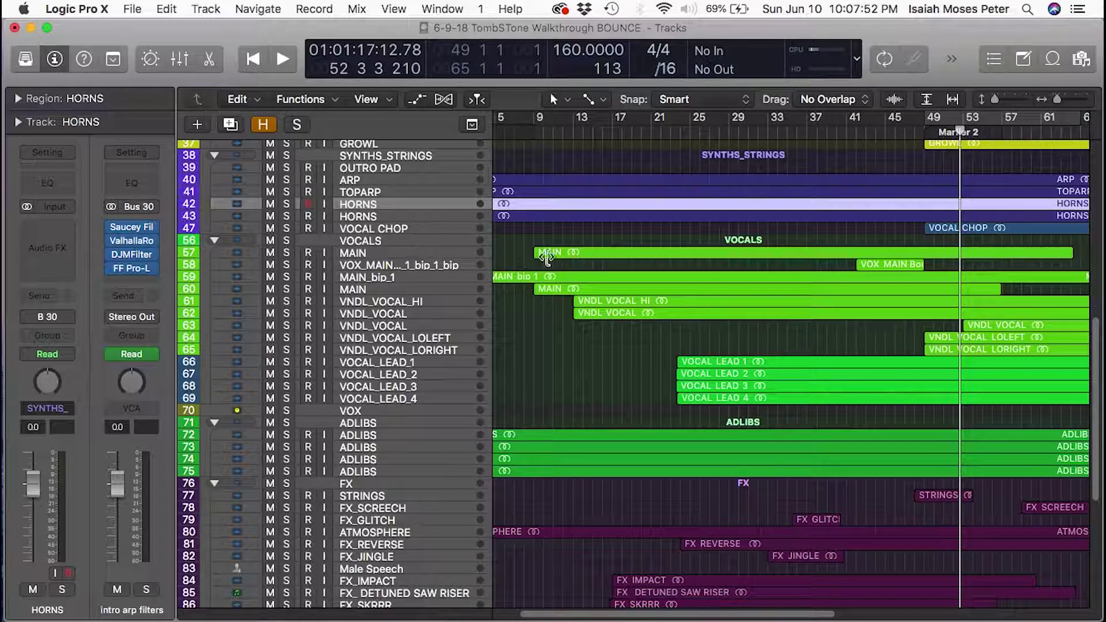
left_click_drag(573, 121, 924, 150)
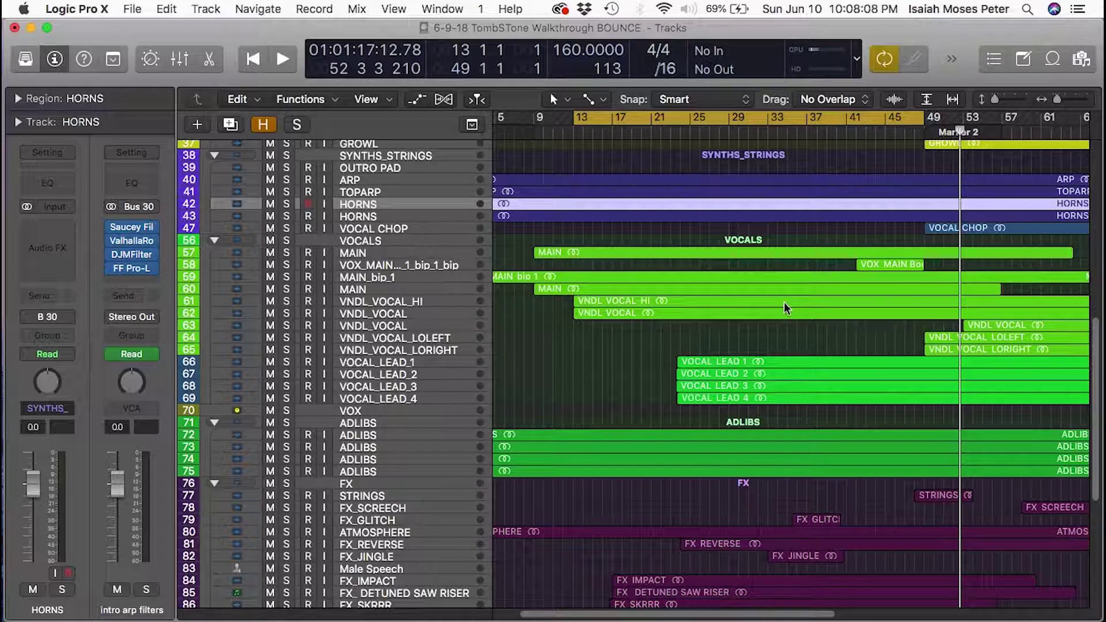
Set the cycle range from bar 9 to bar 25 around the first phrase of the MAIN vocal on track 57
left_click_drag(525, 363, 752, 193)
left_click_drag(652, 381, 507, 281)
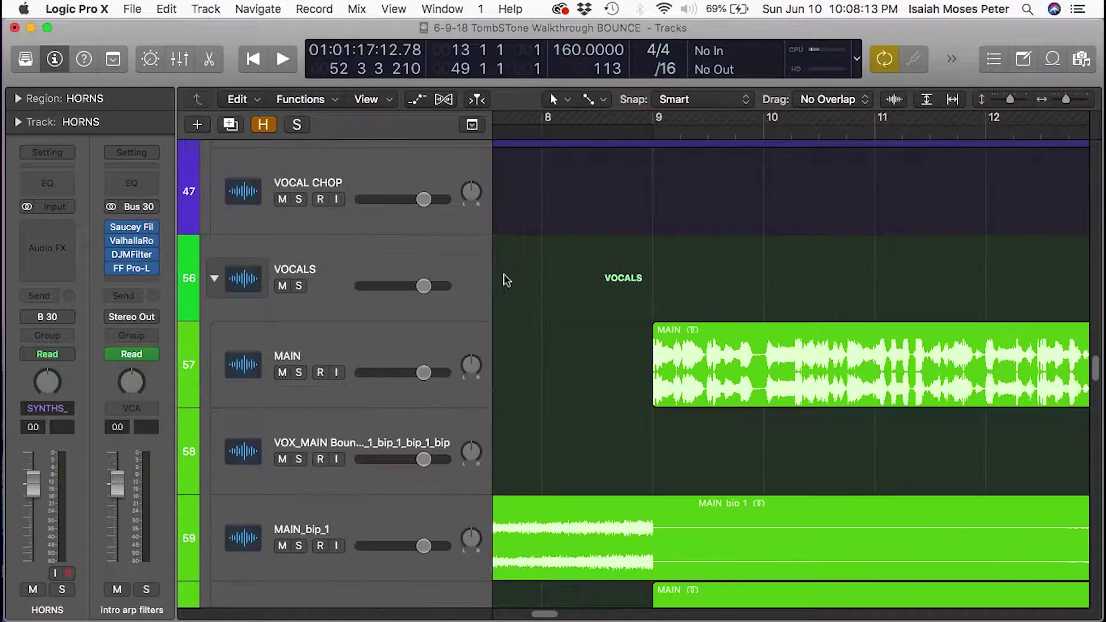
left_click(689, 375)
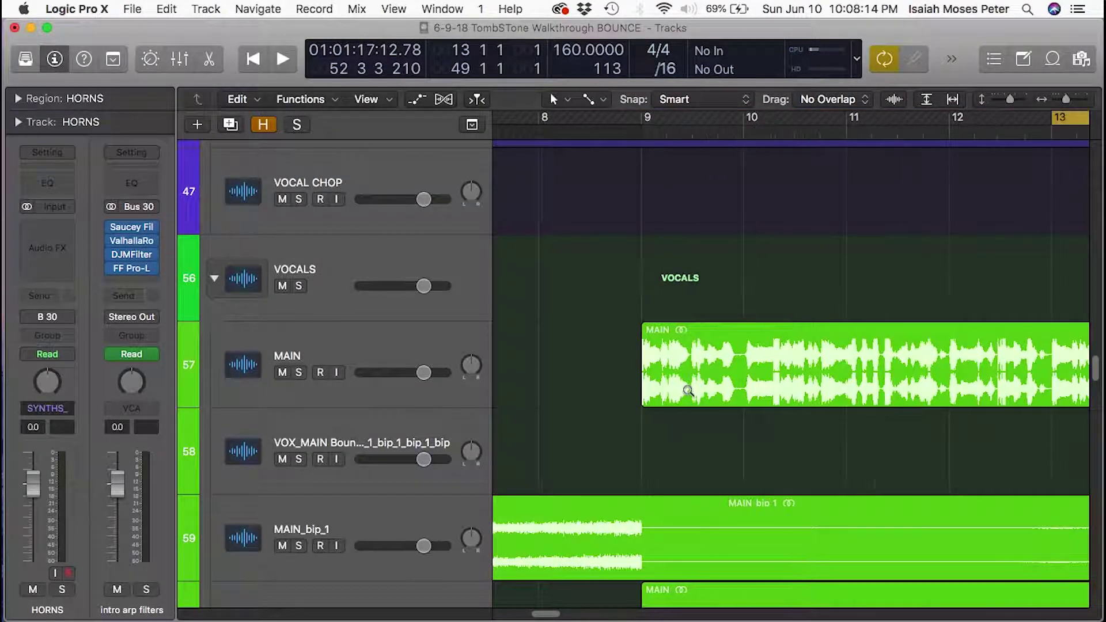
left_click(667, 439)
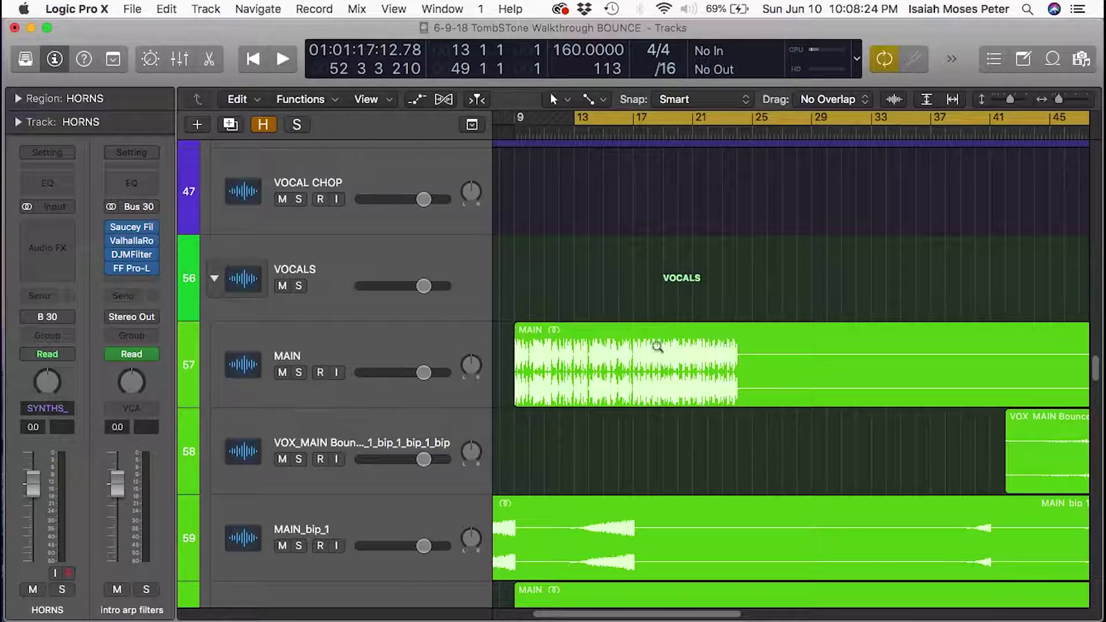
left_click(715, 427)
left_click_drag(518, 123, 756, 151)
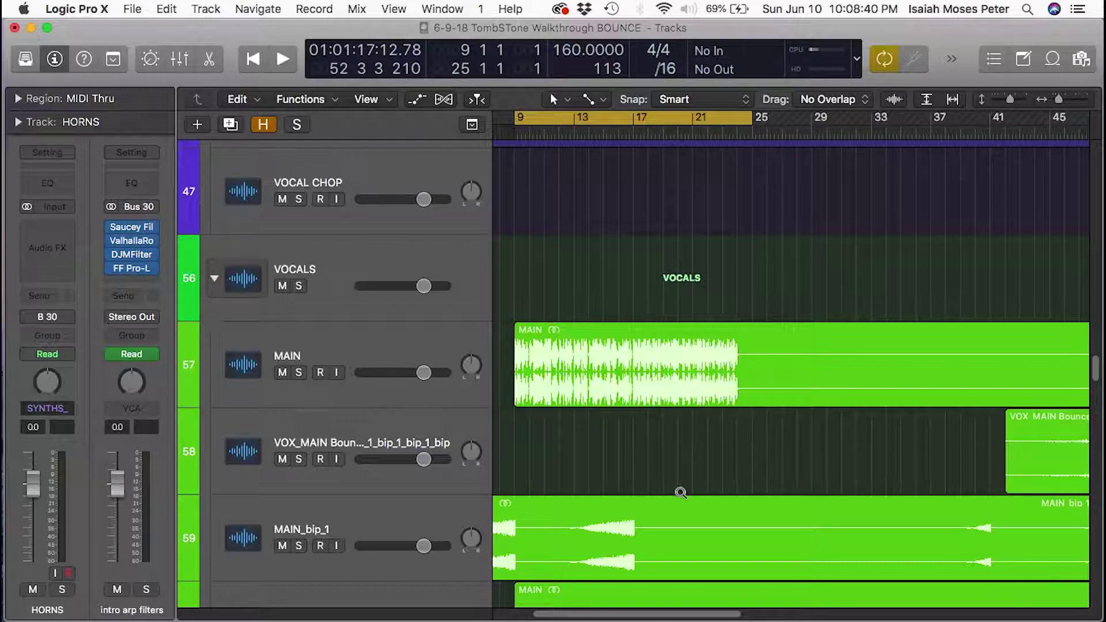
Select and solo the MAIN vocal on track 57, and start playback from bar 9
left_click_drag(656, 459, 628, 332)
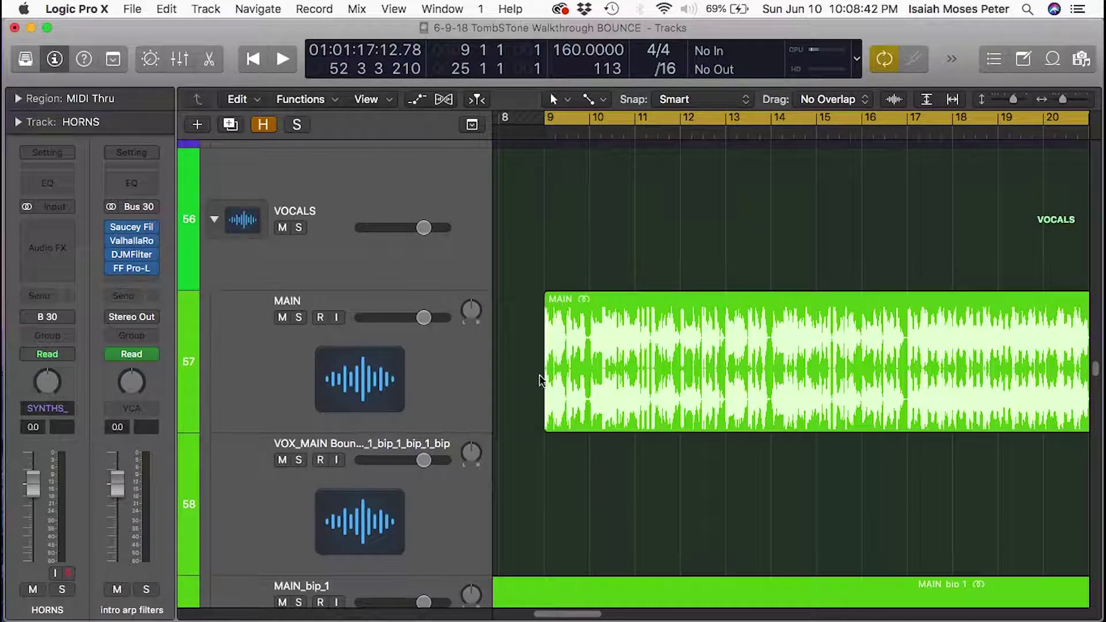
left_click(406, 366)
key("z")
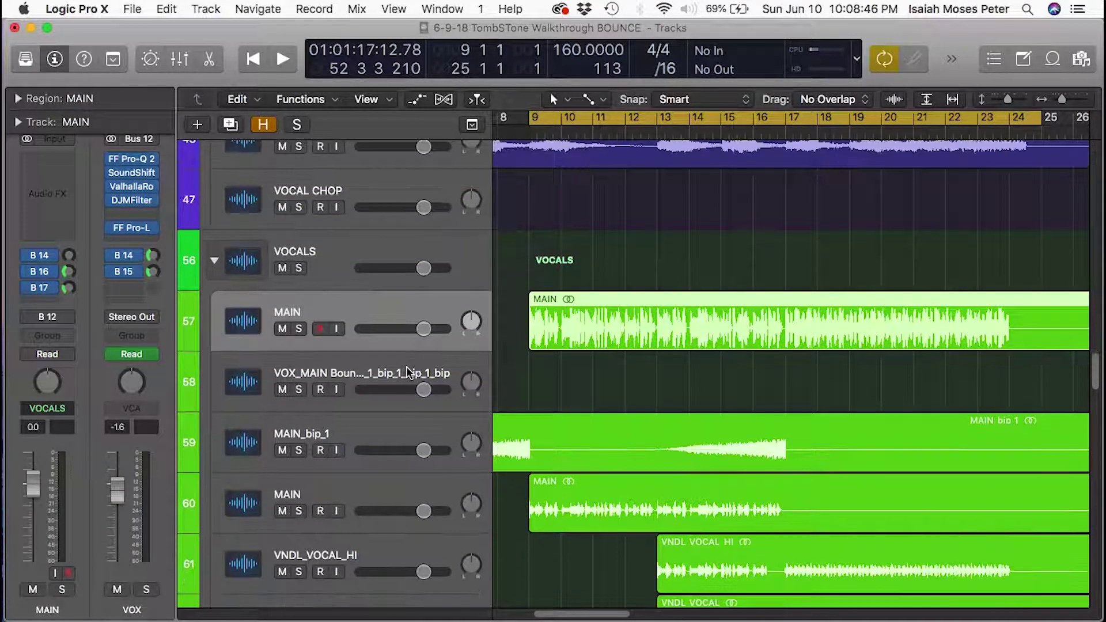
left_click(300, 330)
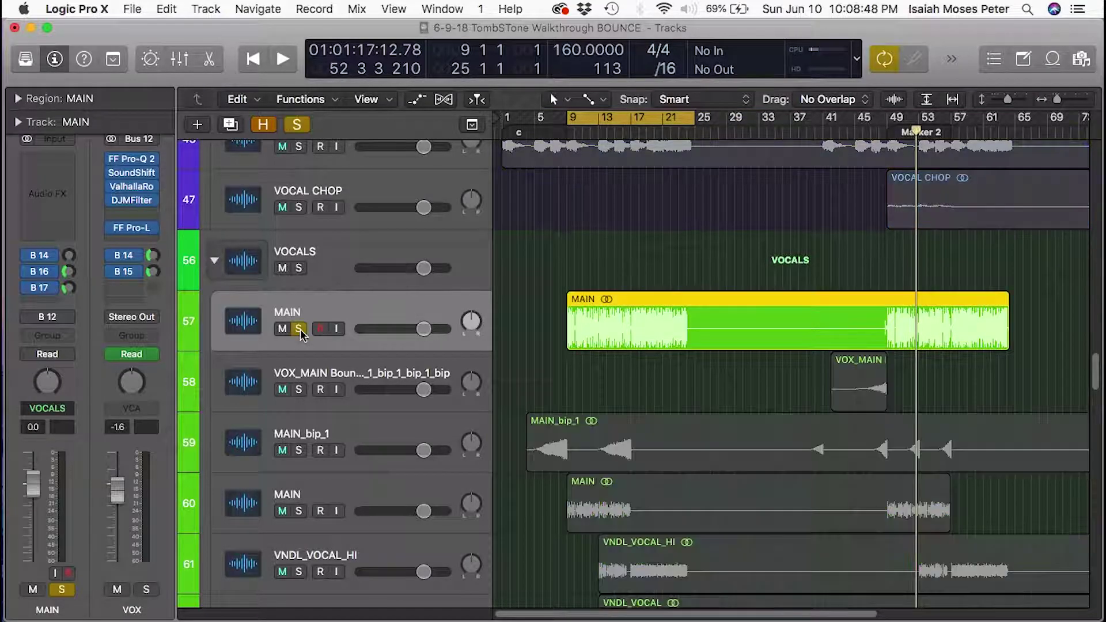
key("space")
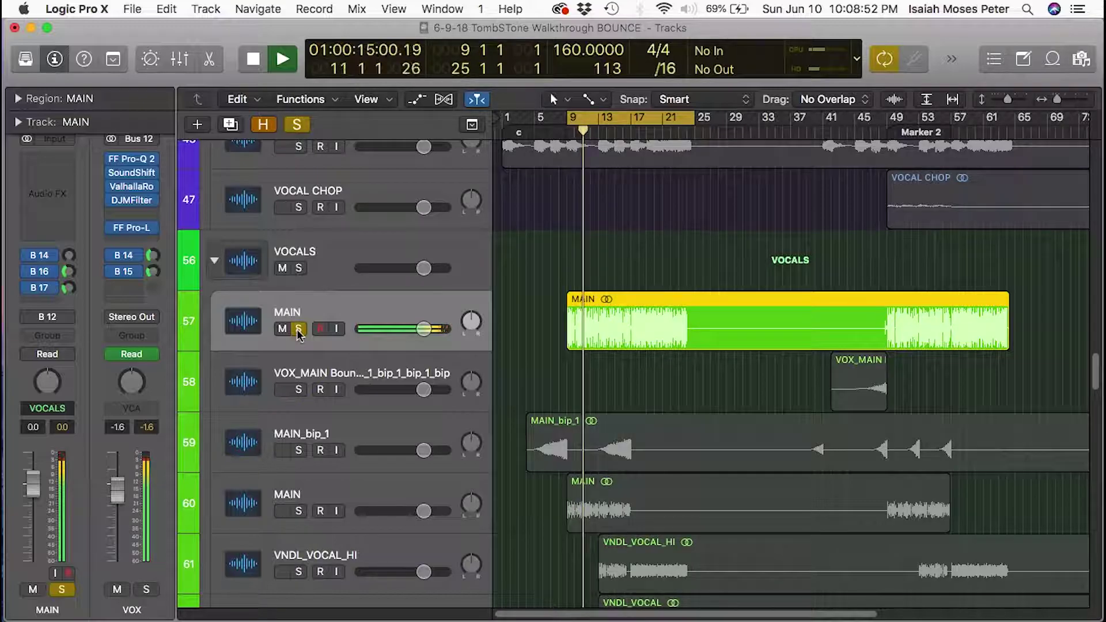
Add the MAIN vocal on track 60, VNDL_VOCAL_HI and the VNDL_VOCAL on track 62 to the solo during playback
left_click(297, 510)
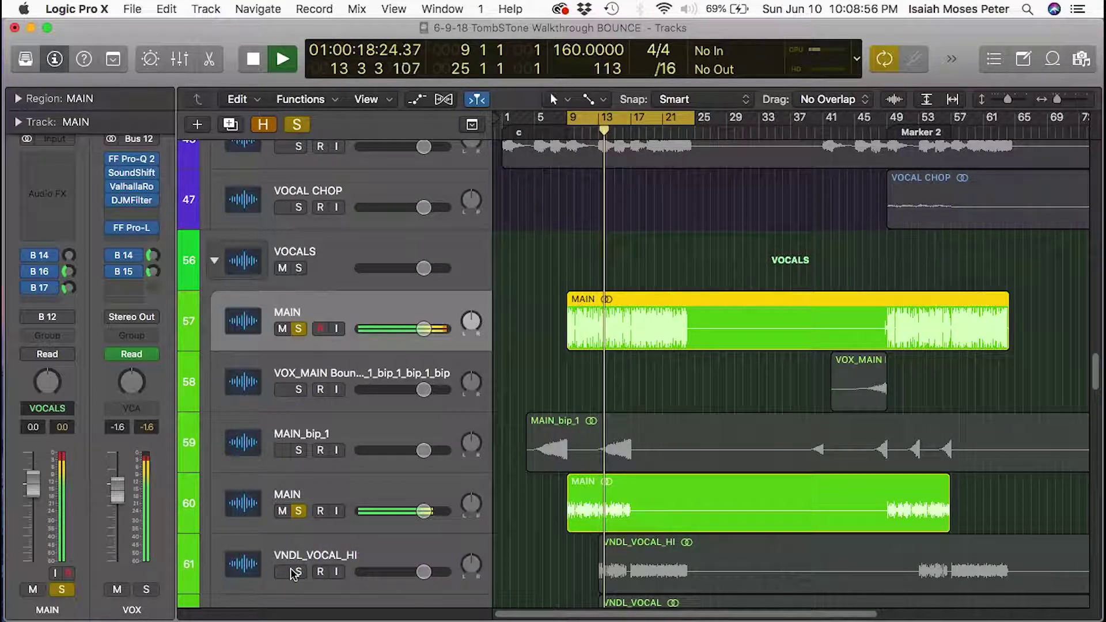
scroll(300, 403, "down", 4)
left_click(299, 362)
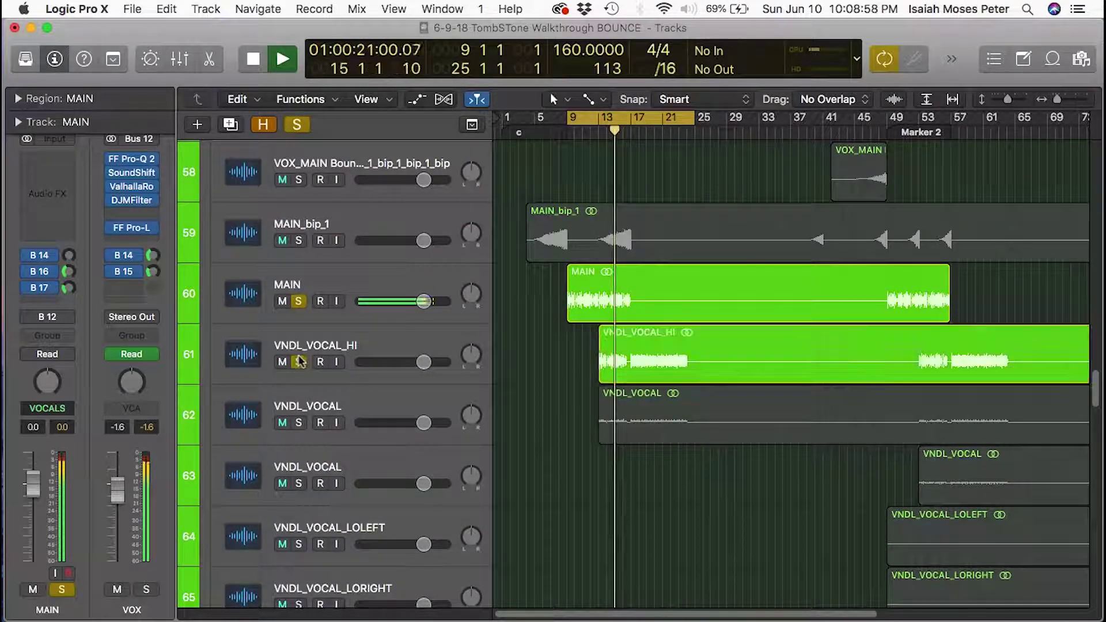
left_click(300, 422)
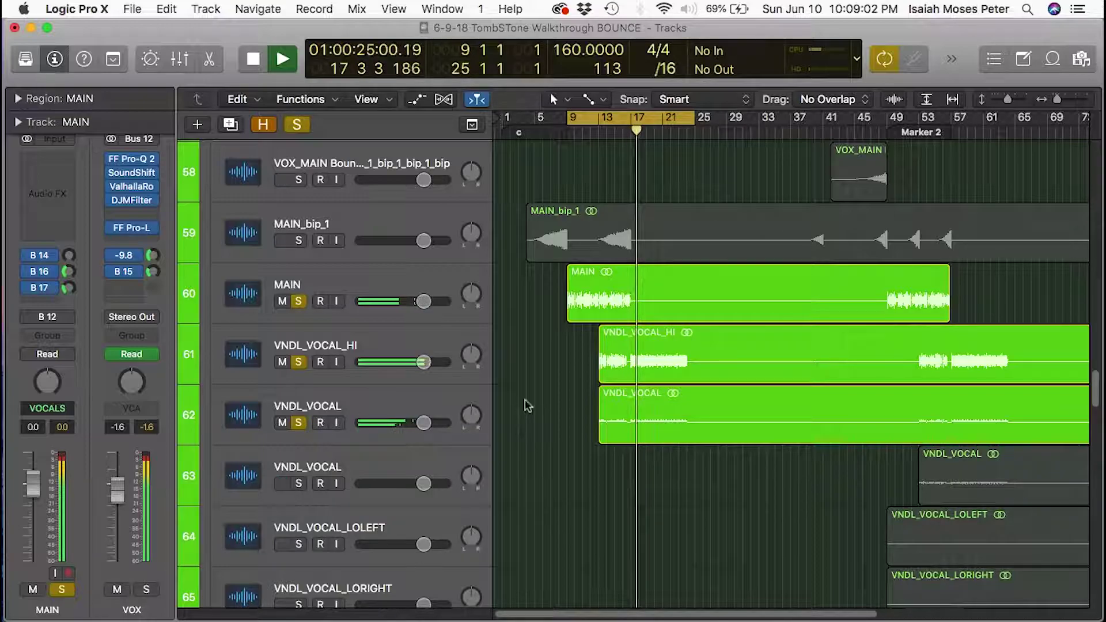
Stop playback and look over the VOCALS folder and the tracks inside it around the MAIN vocal
key("space")
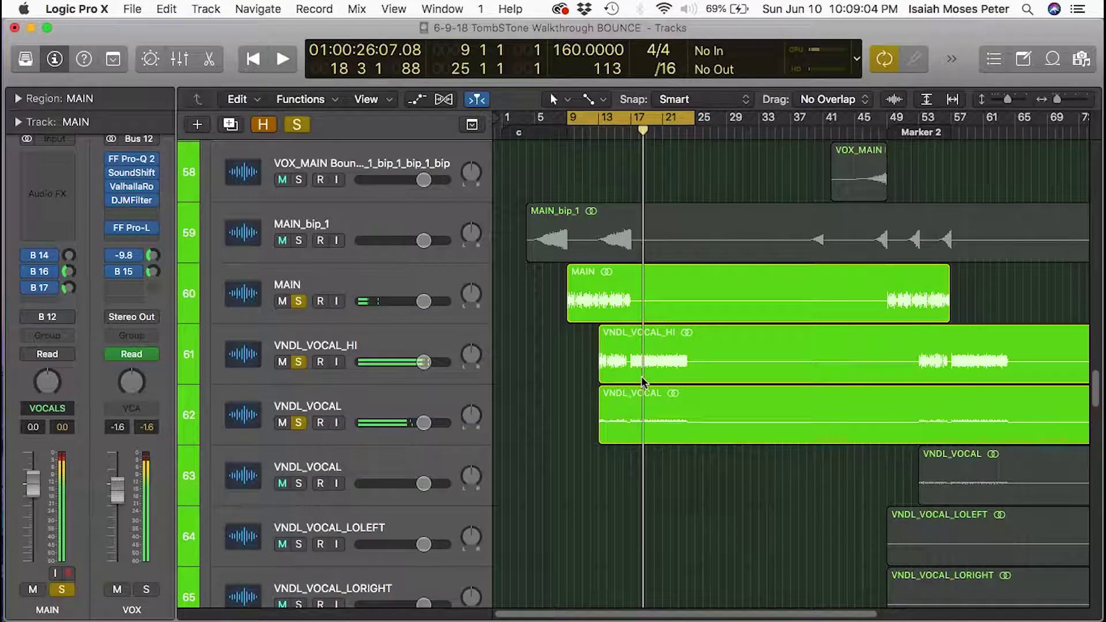
scroll(641, 386, "up", 4)
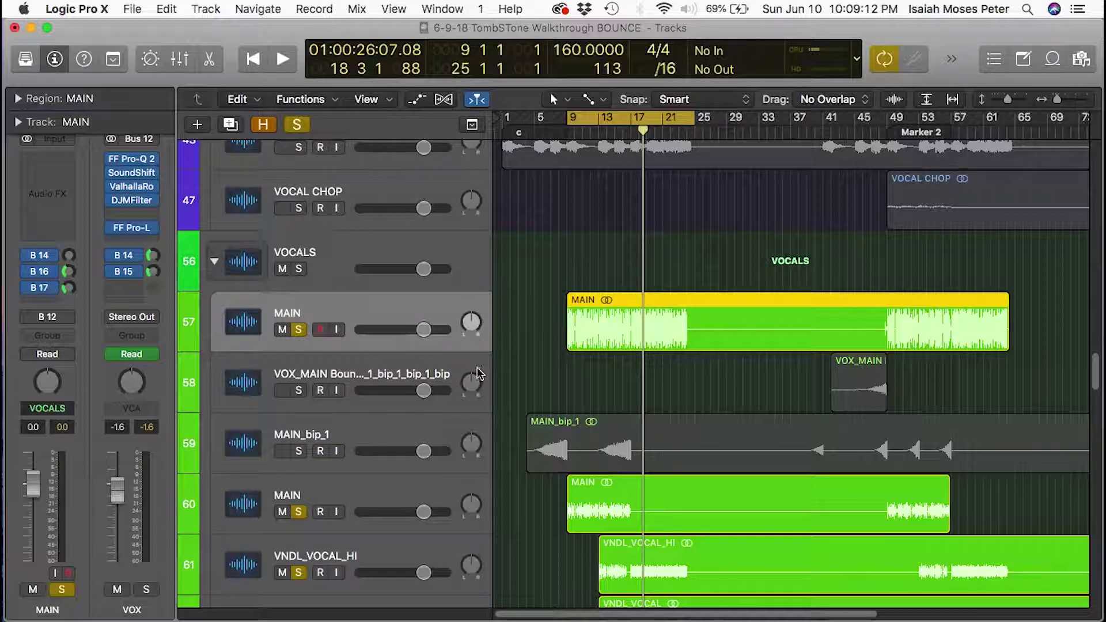
scroll(245, 323, "up", 2)
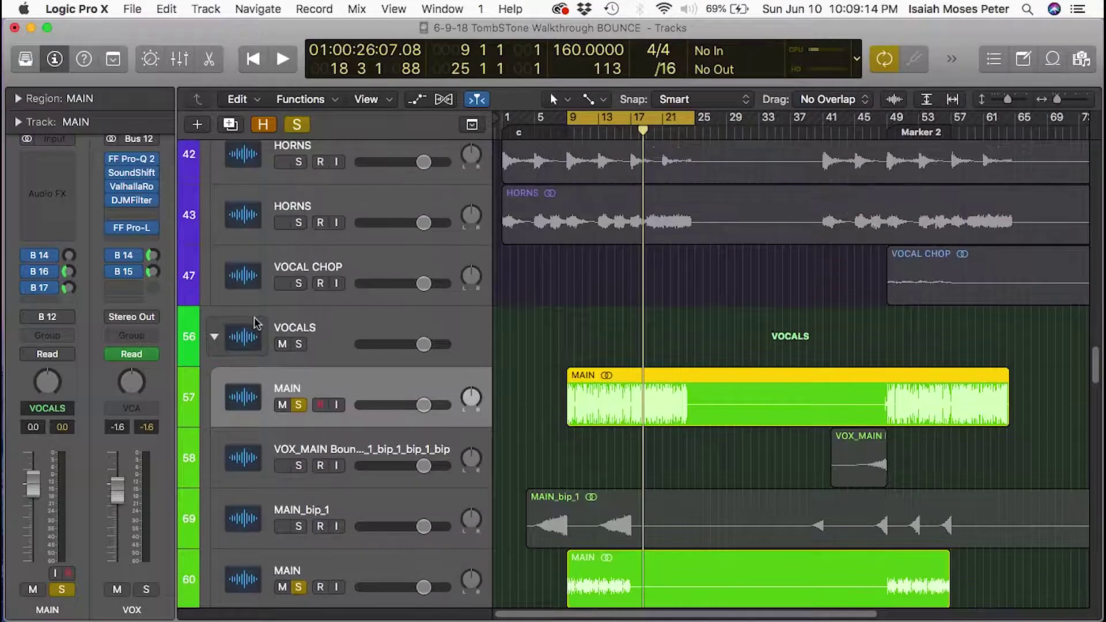
mouse_move(118, 179)
scroll(288, 444, "down", 1)
scroll(288, 444, "down", 5)
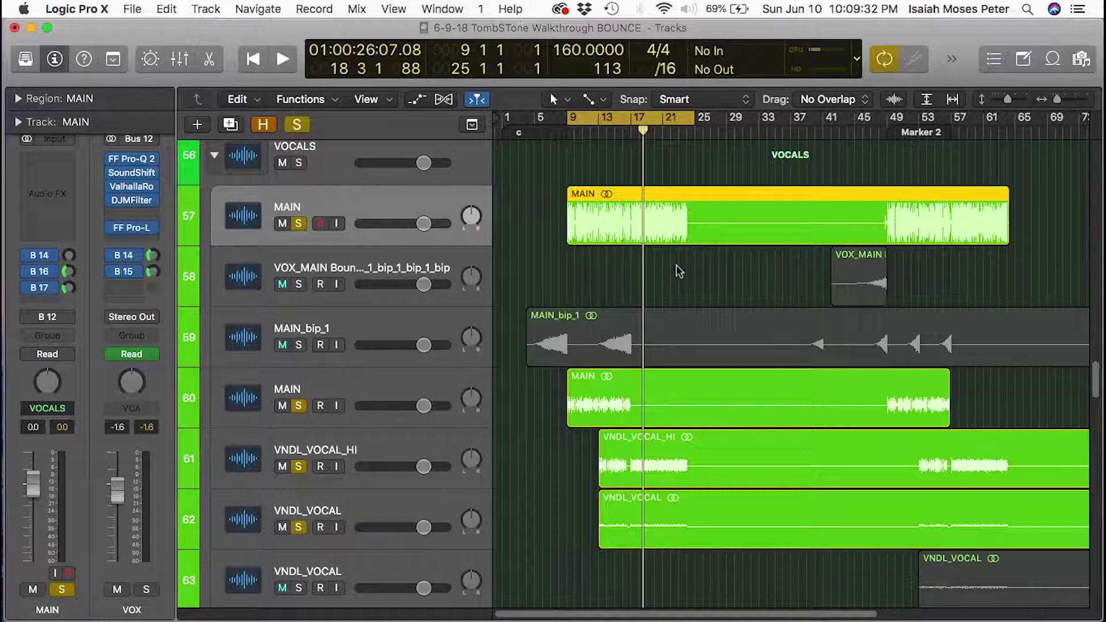
Zoom in on the vocal regions and examine the waveforms of the MAIN, MAIN_bip_1, VNDL_VOCAL_HI and VNDL_VOCAL tracks
key("z")
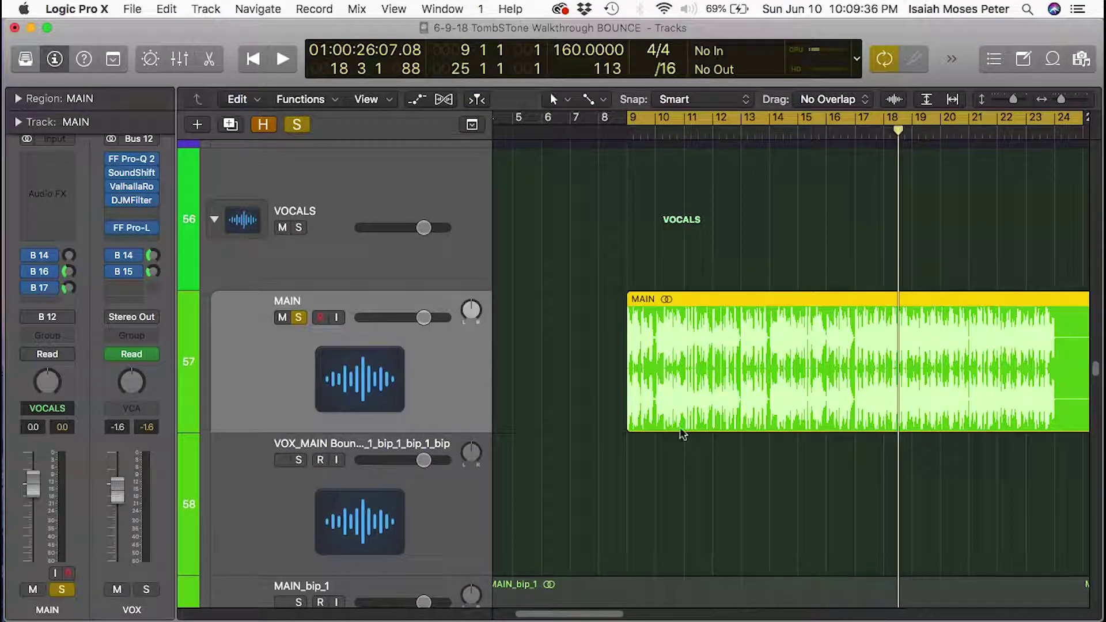
scroll(681, 564, "down", 3)
scroll(680, 558, "down", 6)
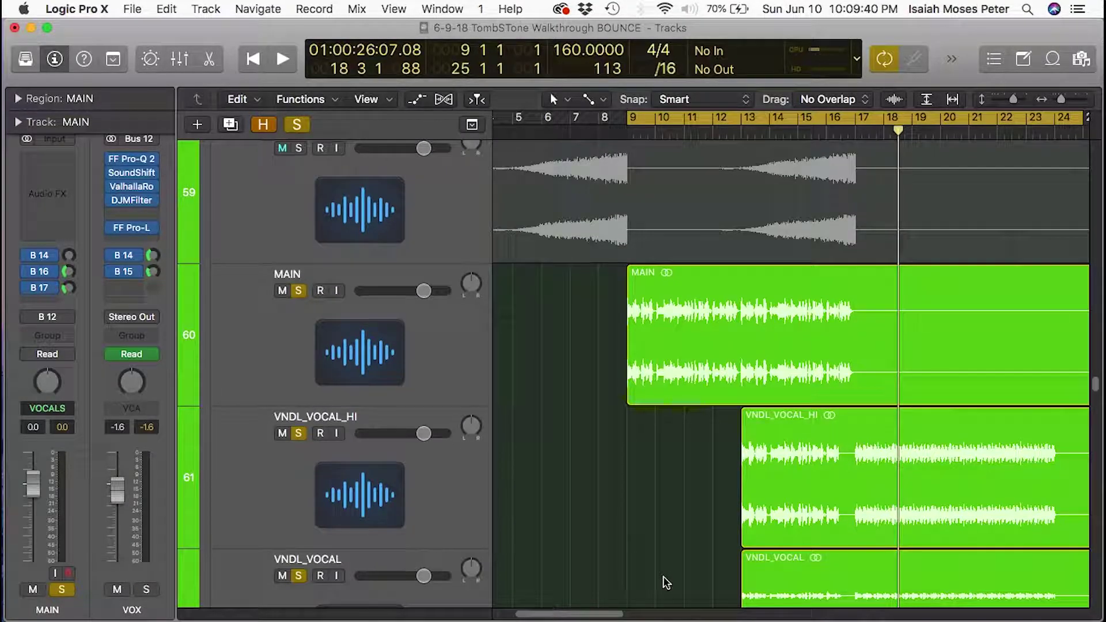
scroll(672, 577, "down", 1)
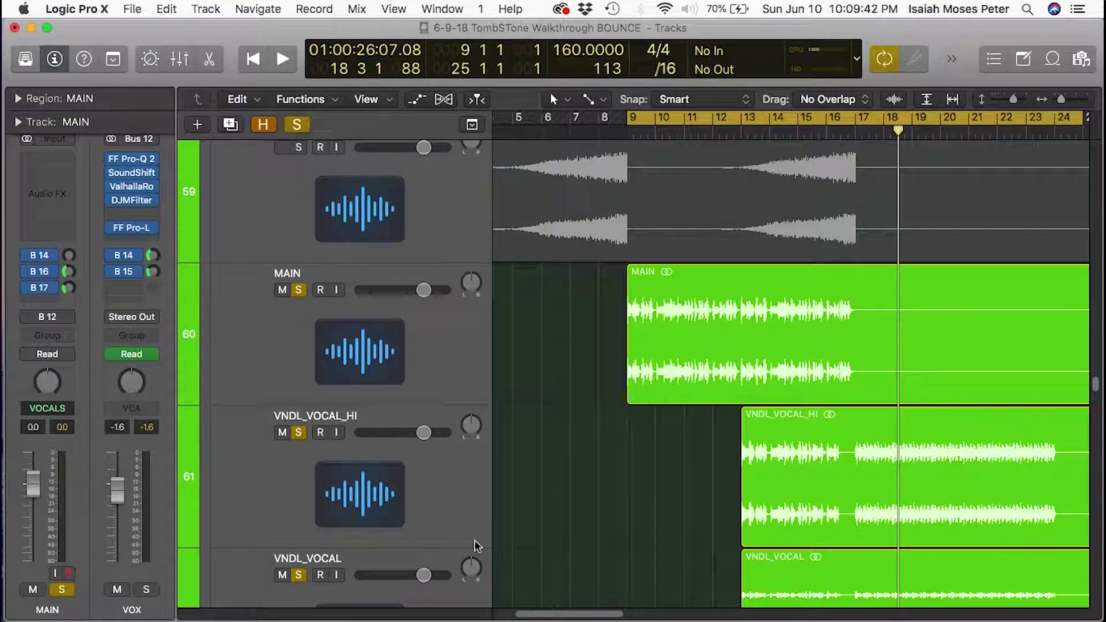
scroll(674, 447, "up", 3)
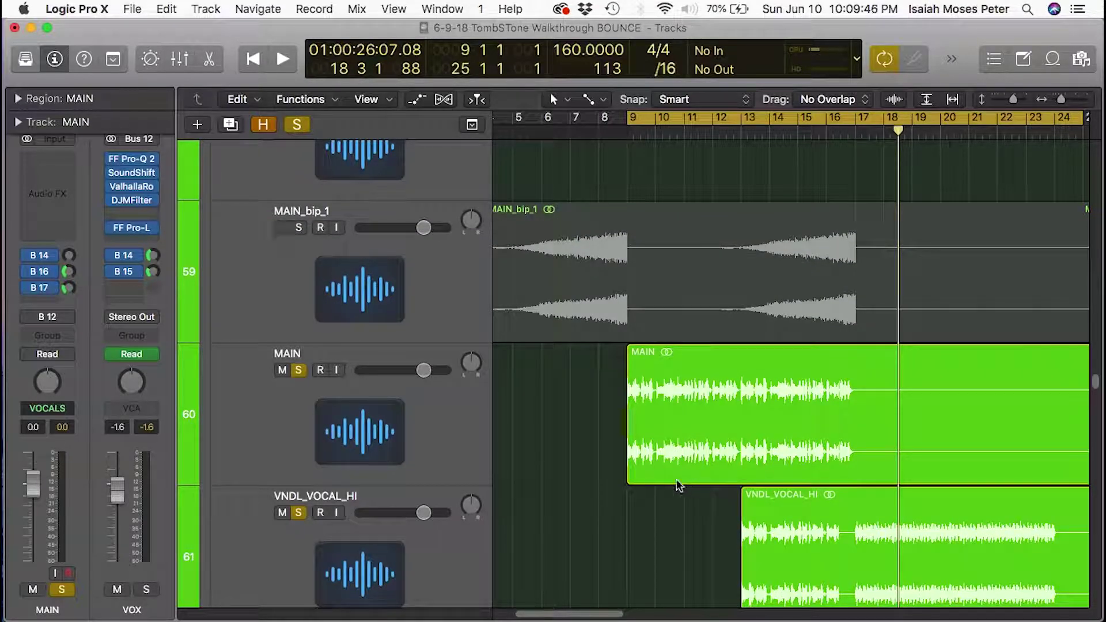
key("super+Left")
scroll(628, 504, "down", 5)
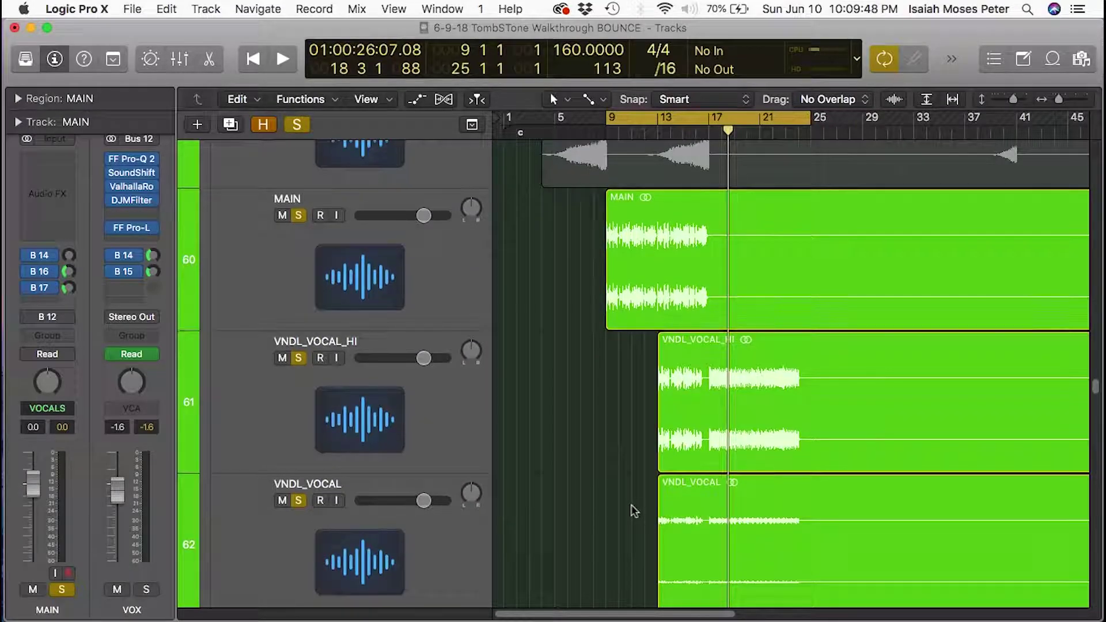
scroll(630, 509, "up", 5)
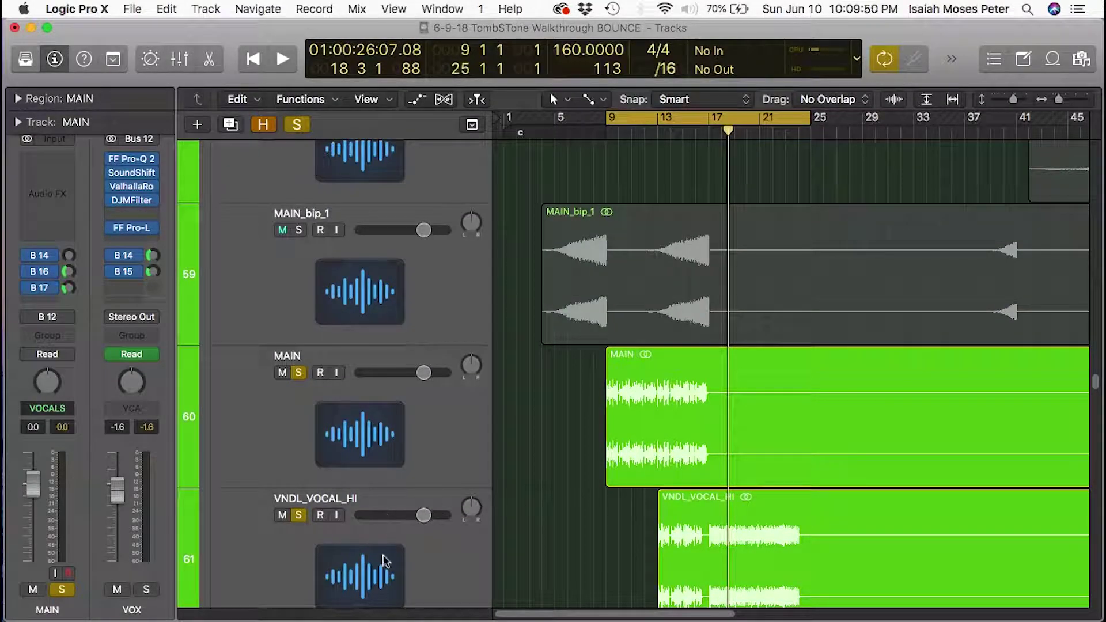
scroll(385, 564, "down", 9)
scroll(385, 564, "up", 8)
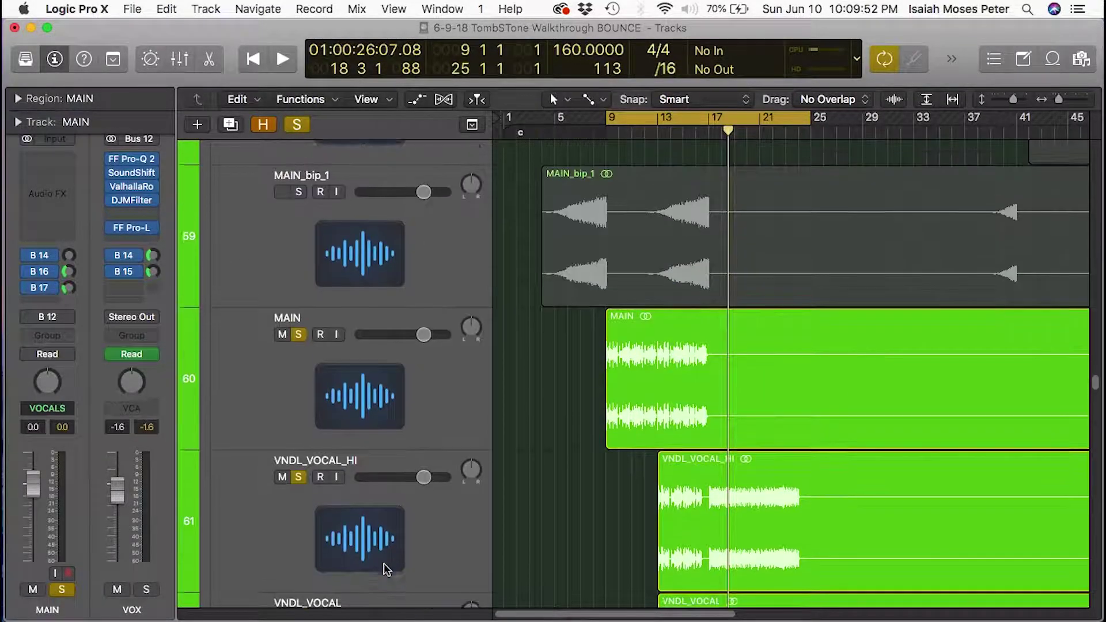
scroll(384, 562, "up", 18)
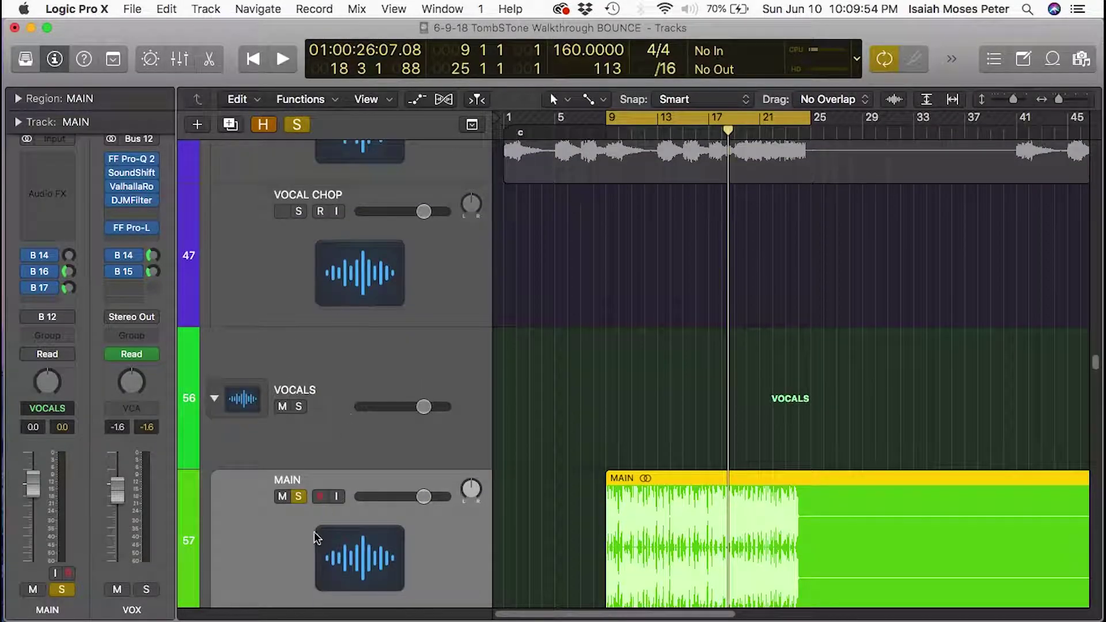
Browse the available Audio Units plug-in makers for an effect slot on the MAIN channel, leaving the slot empty
left_click(40, 141)
left_click(39, 194)
left_click(39, 194)
mouse_move(120, 441)
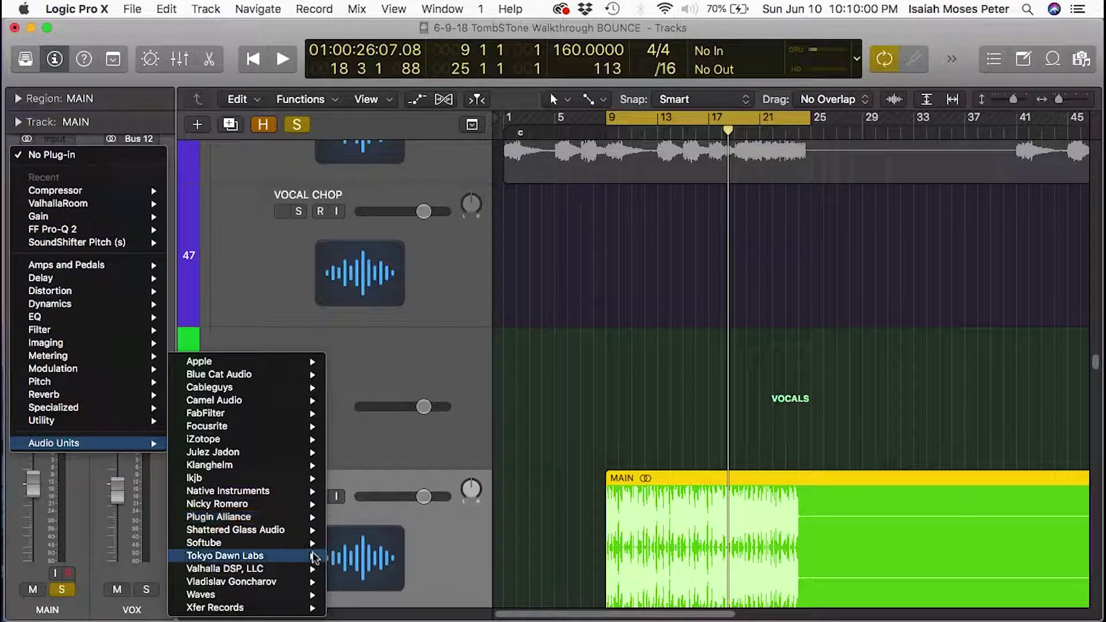
left_click(417, 314)
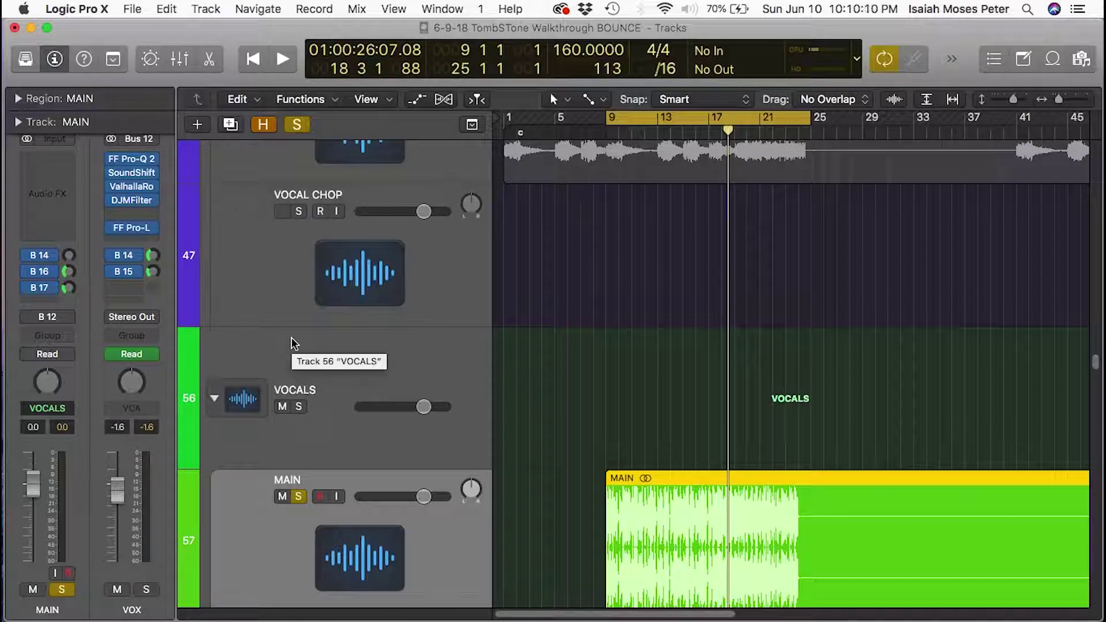
Open the SoundShifter Pitch plug-in on the VOX channel and place its window over the middle of the arrangement
scroll(346, 582, "down", 5)
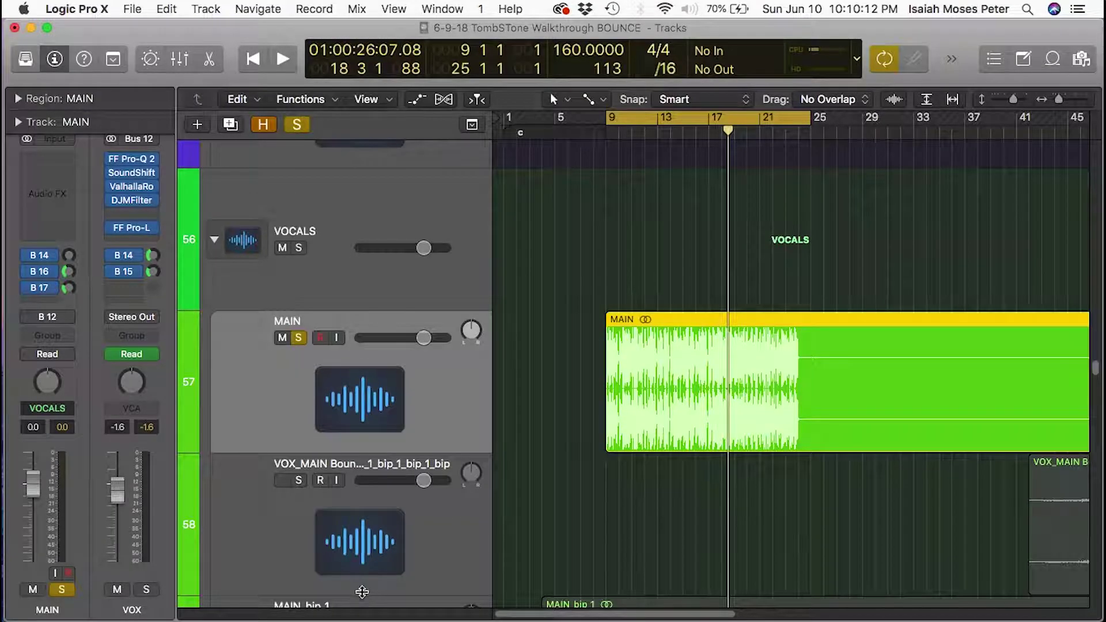
scroll(369, 576, "down", 7)
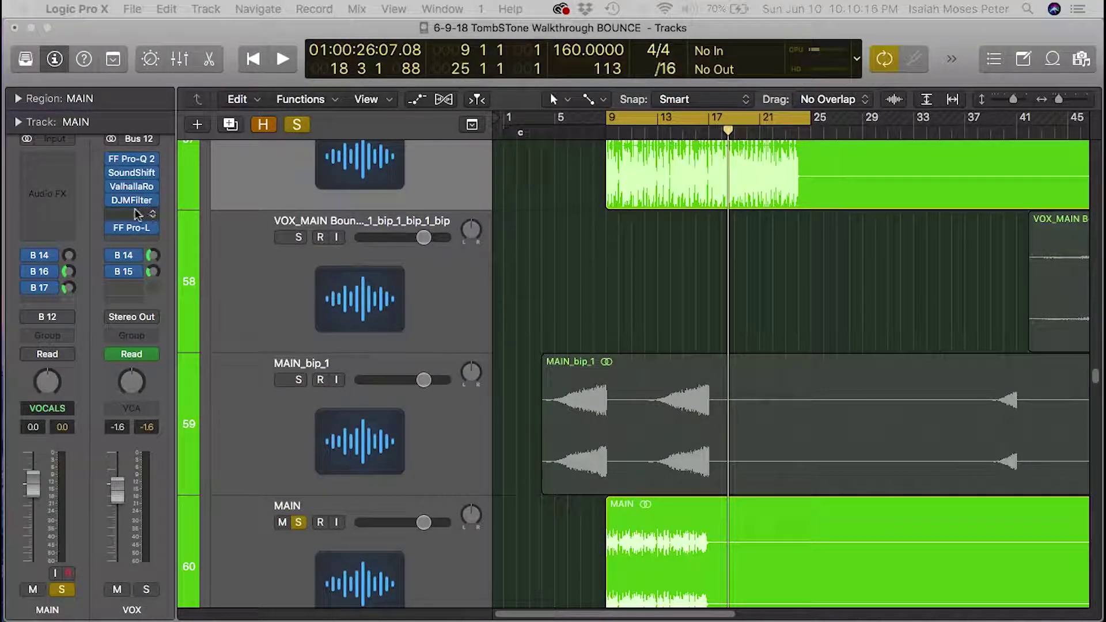
left_click(134, 176)
left_click(134, 175)
left_click(132, 172)
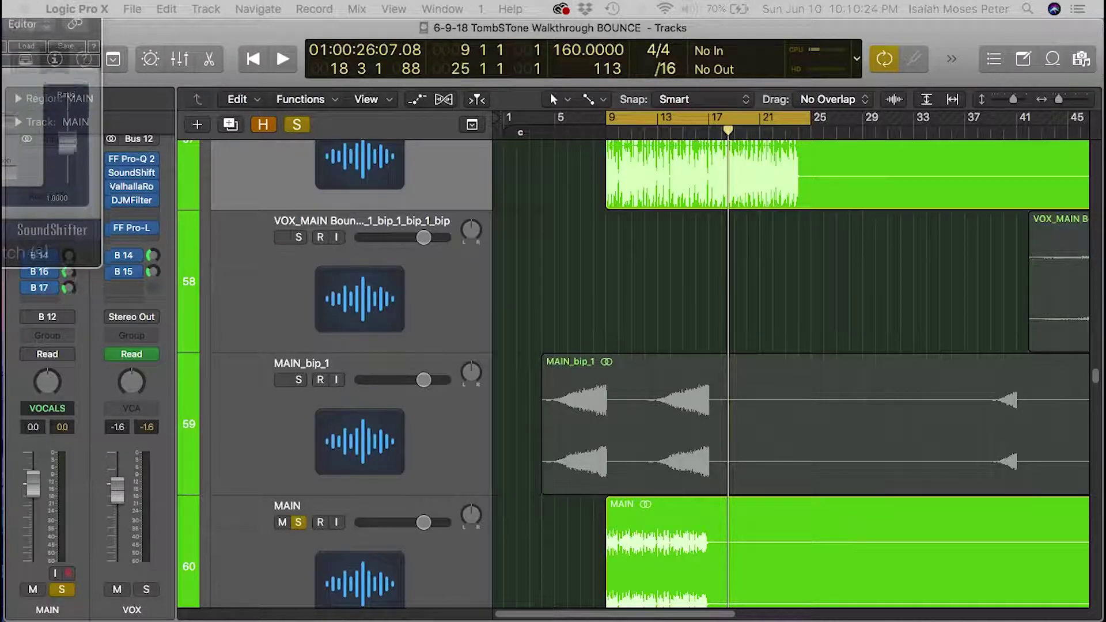
left_click_drag(463, 31, 989, 44)
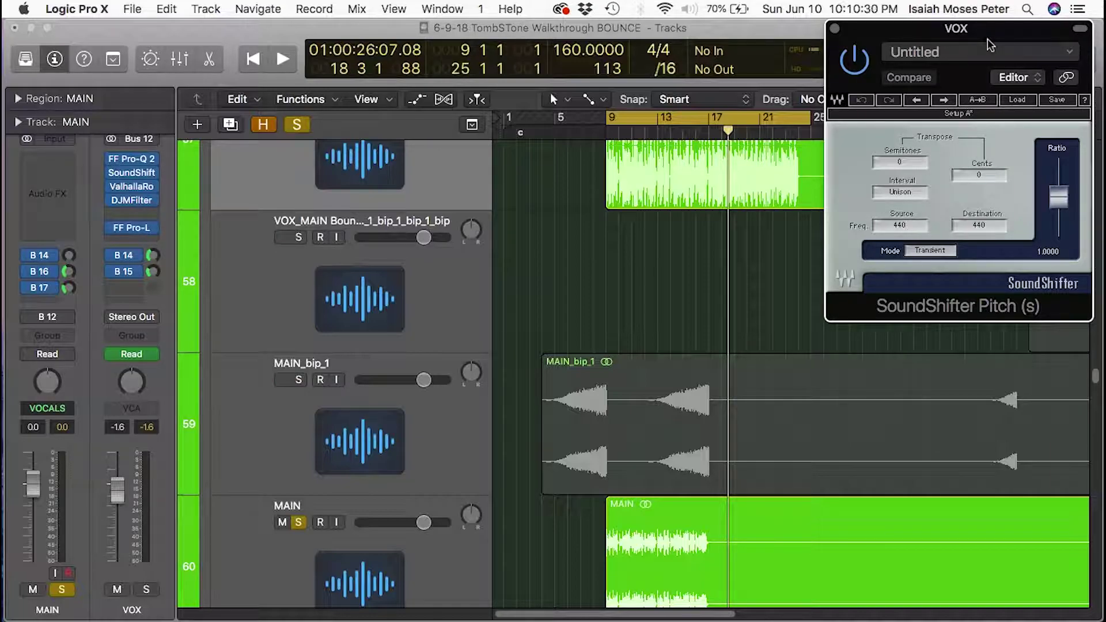
left_click(731, 55)
left_click_drag(979, 35, 817, 43)
left_click(816, 18)
left_click_drag(776, 186, 775, 184)
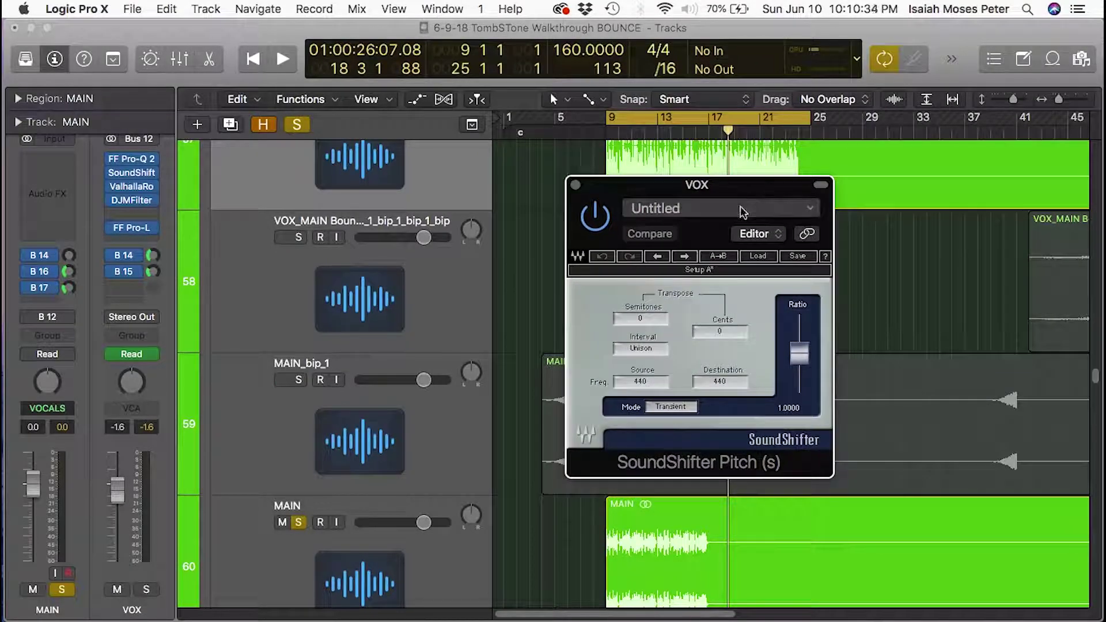
Play the soloed vocals from bar 9, jump playback ahead to about bar 17, and stop at bar 19
key("space")
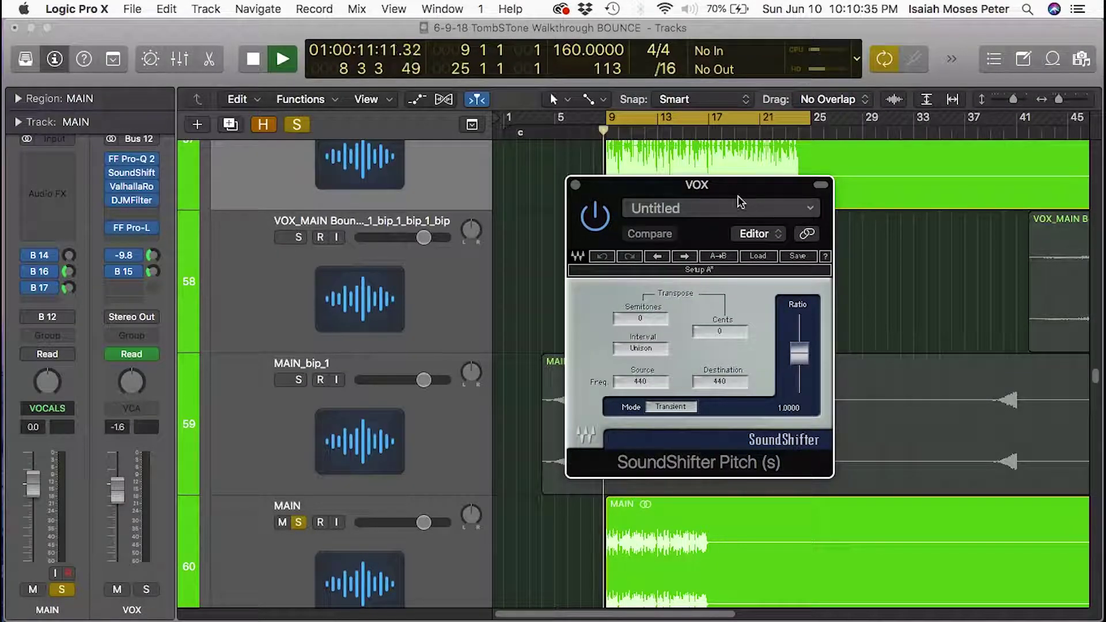
left_click(714, 132)
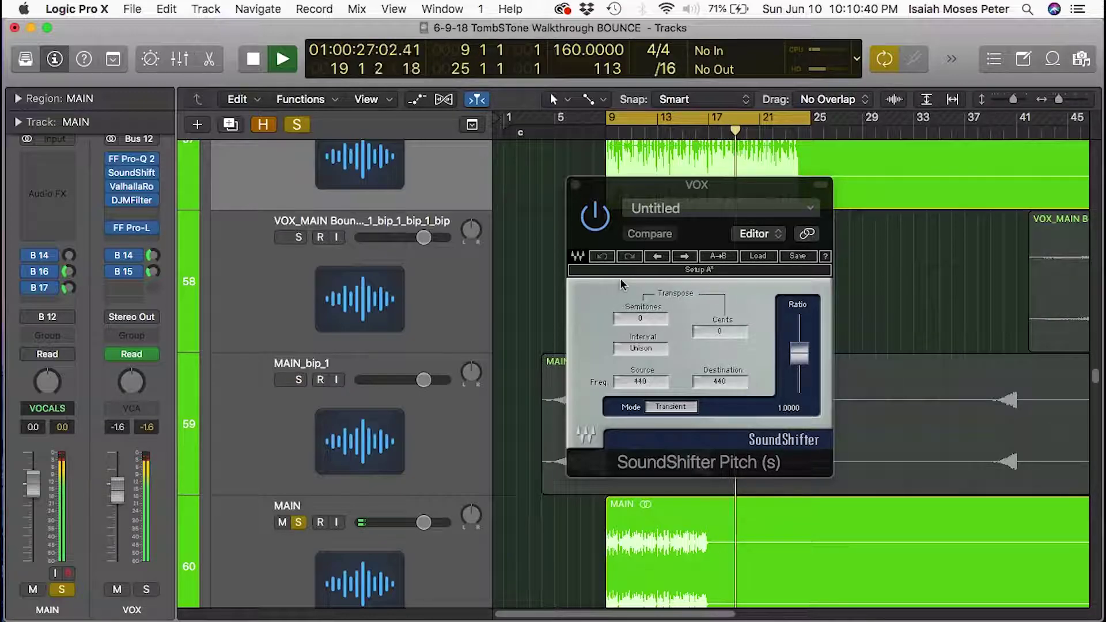
key("space")
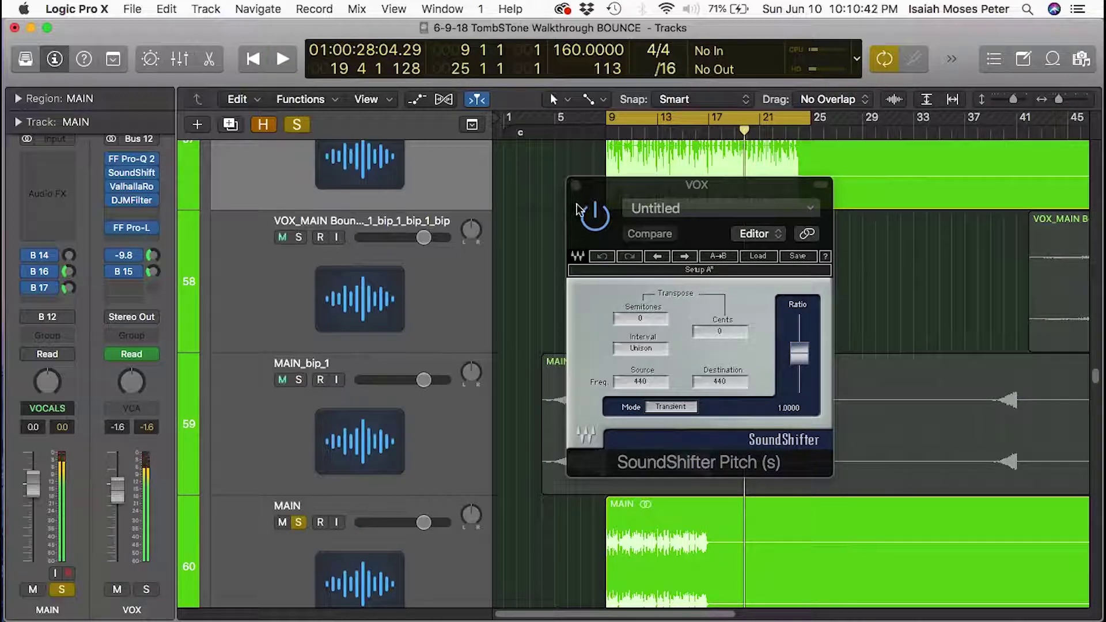
Play the soloed vocals from bar 19 to bar 24 with the cycle off, and close the SoundShifter Pitch window
key("c")
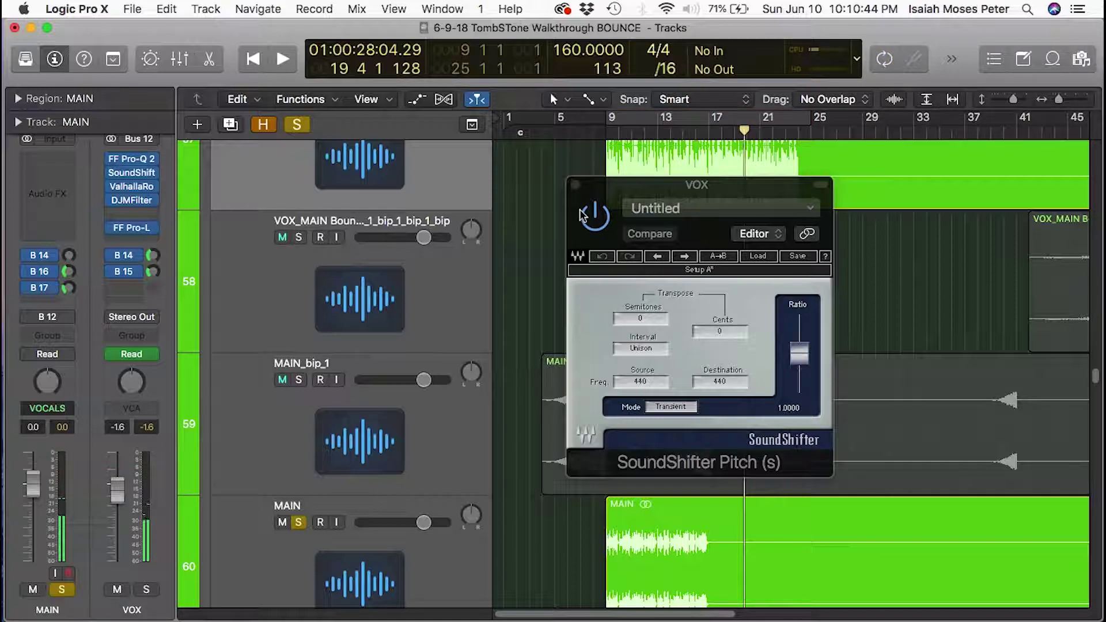
key("space")
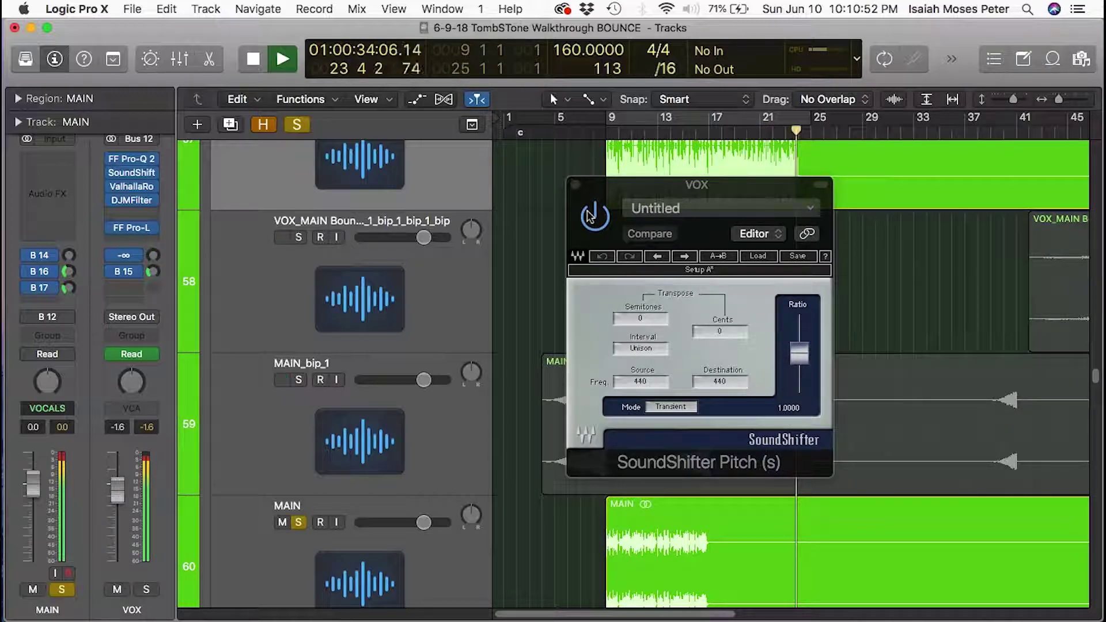
key("space")
left_click(575, 184)
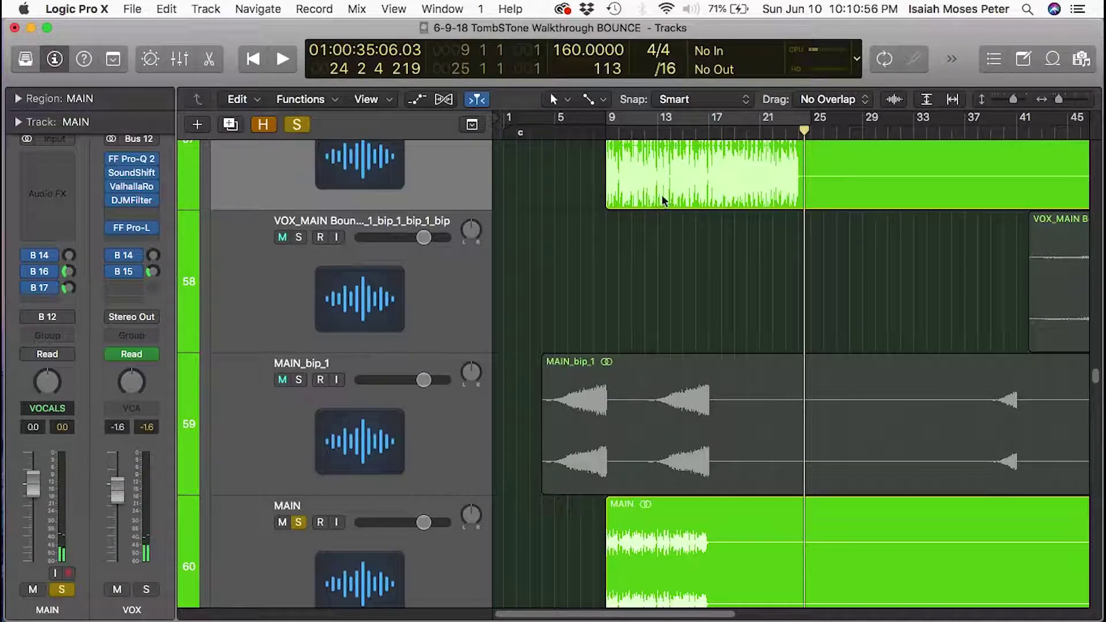
Turn the bar 9 to 25 cycle back on and clear the solo from the vocal tracks
left_click(627, 115)
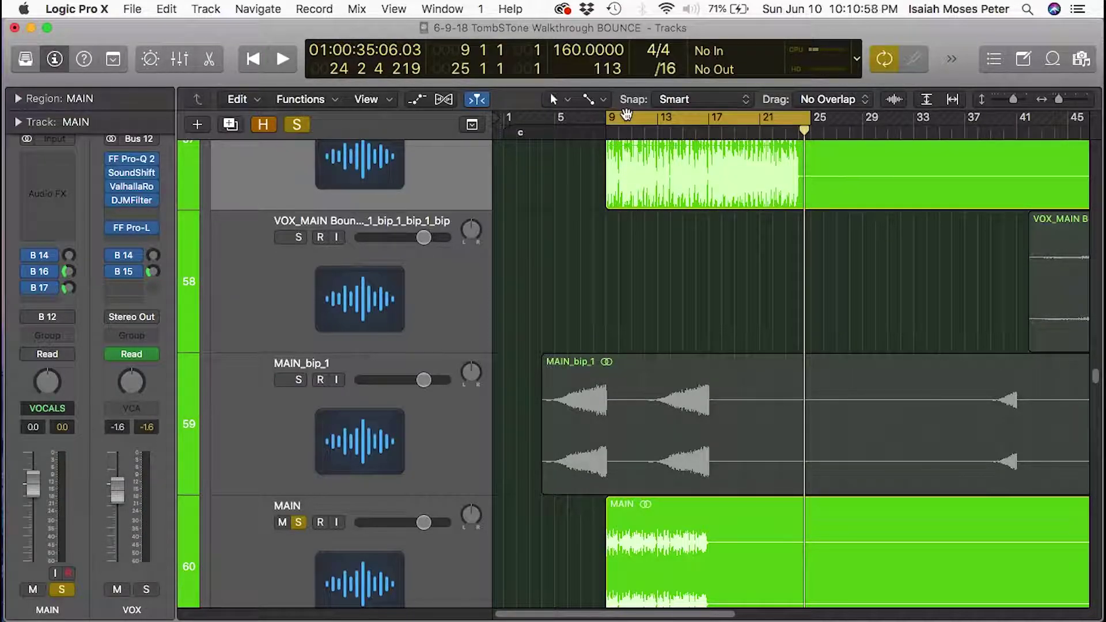
scroll(635, 314, "up", 5)
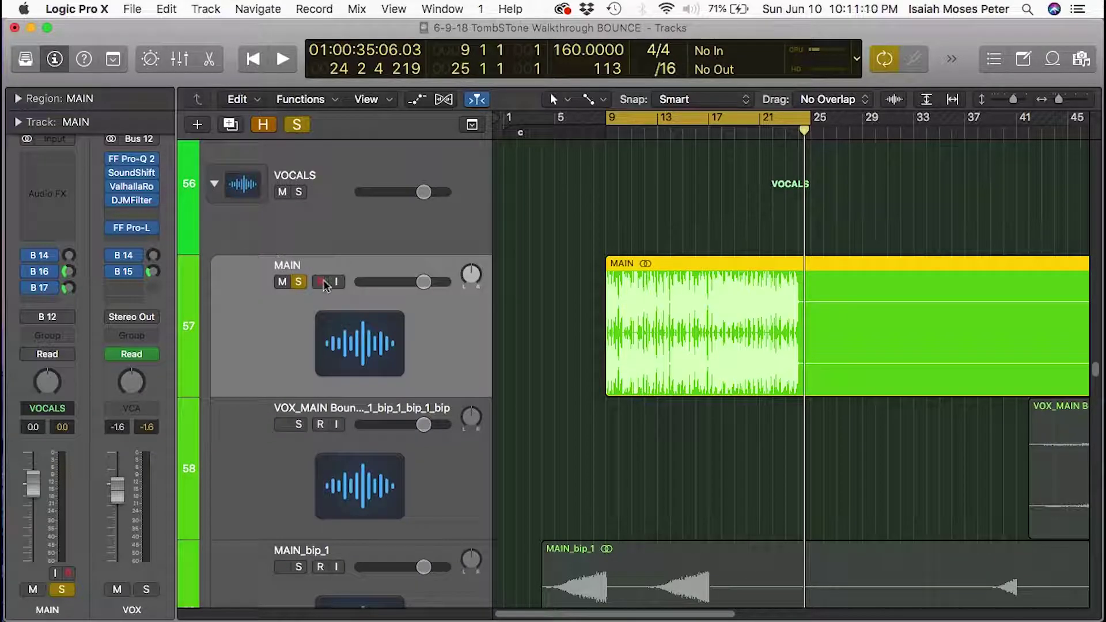
left_click(298, 282)
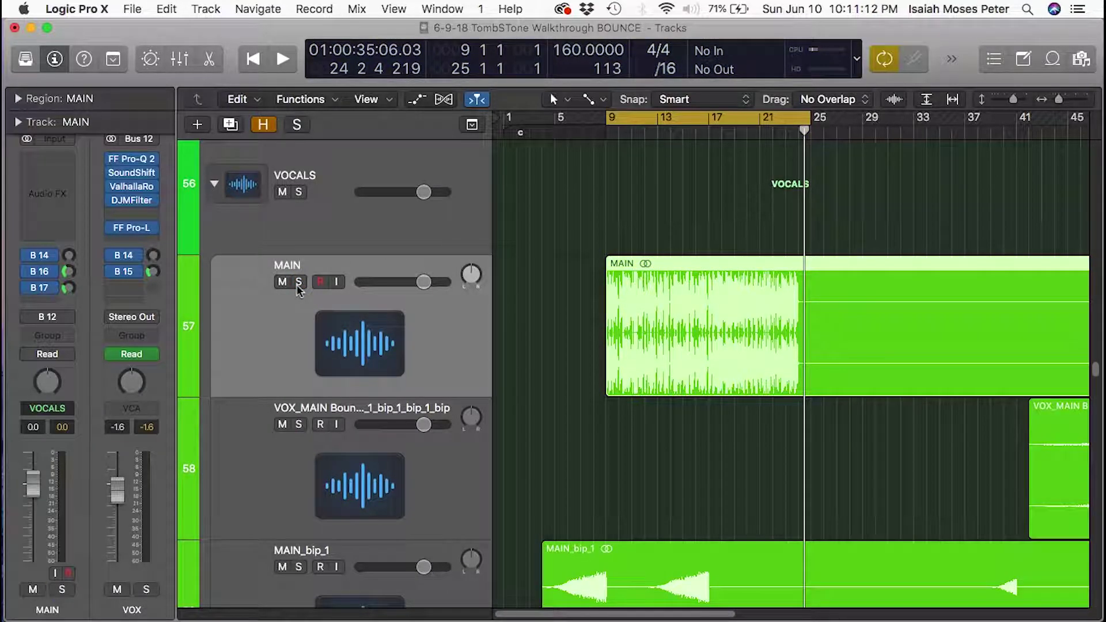
Review the remaining VNDL and VOCAL_LEAD vocals, the ADLIBS folder and the FX folder, with the arrangement zoomed out
scroll(396, 374, "down", 5)
scroll(397, 373, "down", 3)
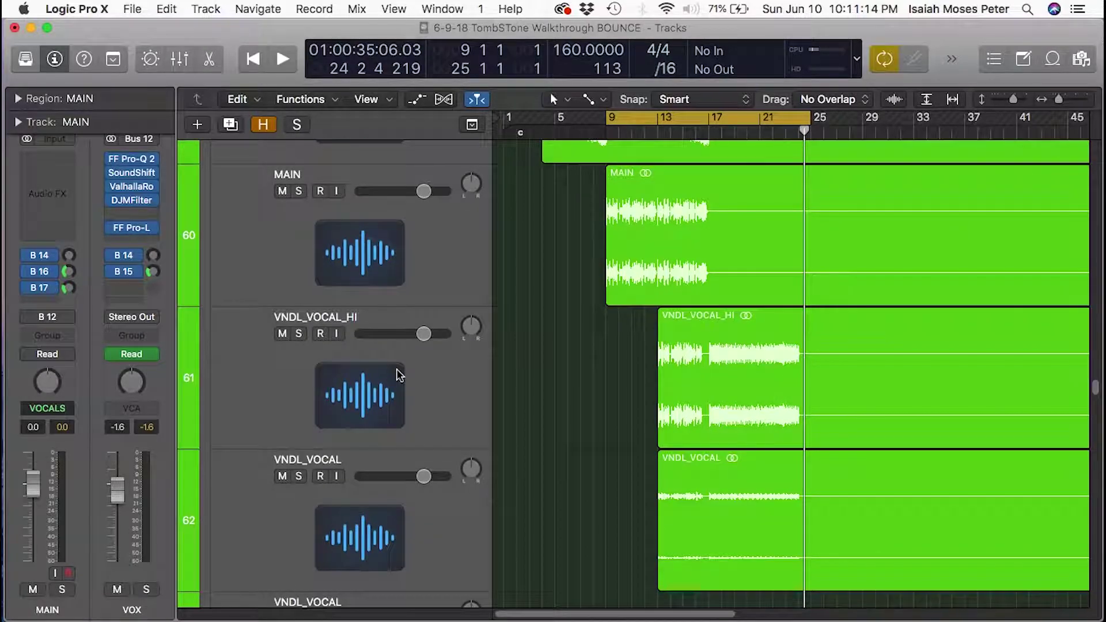
scroll(398, 375, "down", 5)
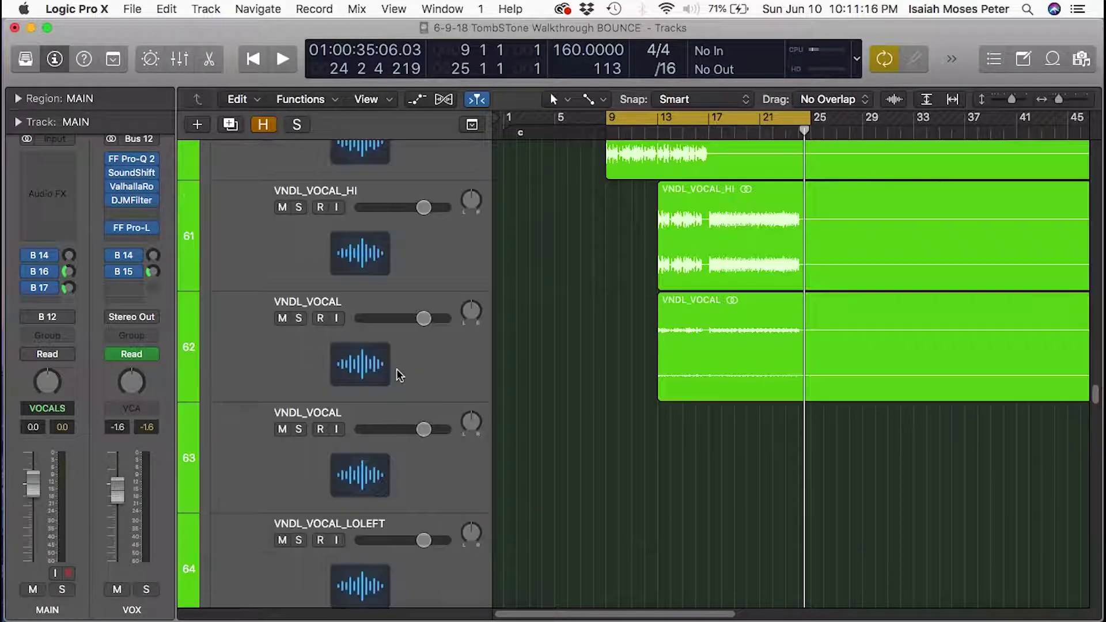
scroll(396, 374, "down", 6)
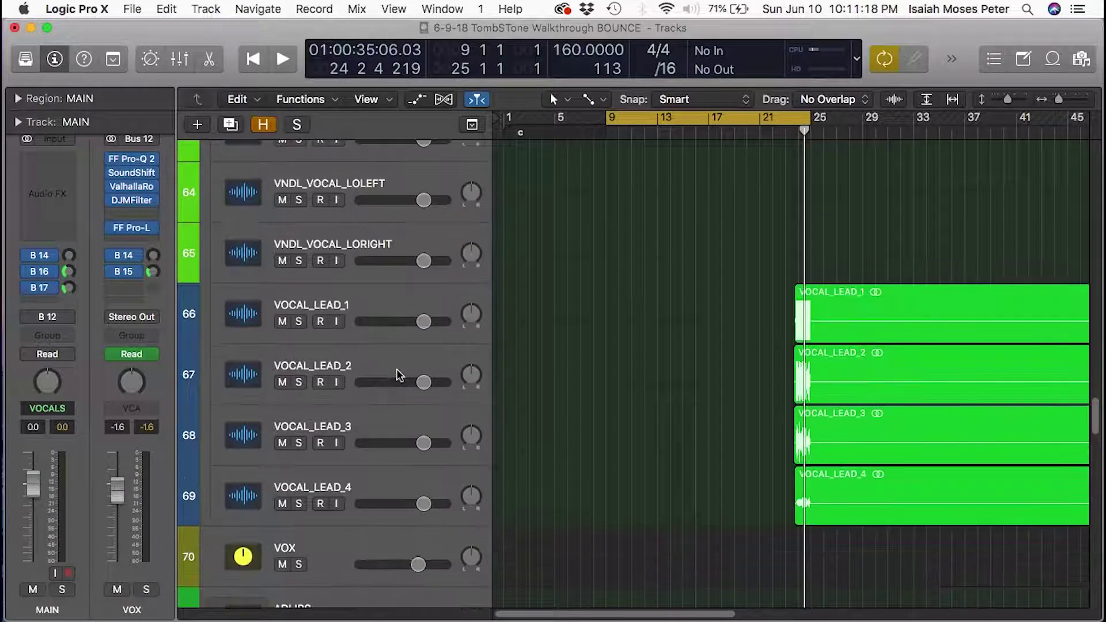
scroll(396, 369, "down", 10)
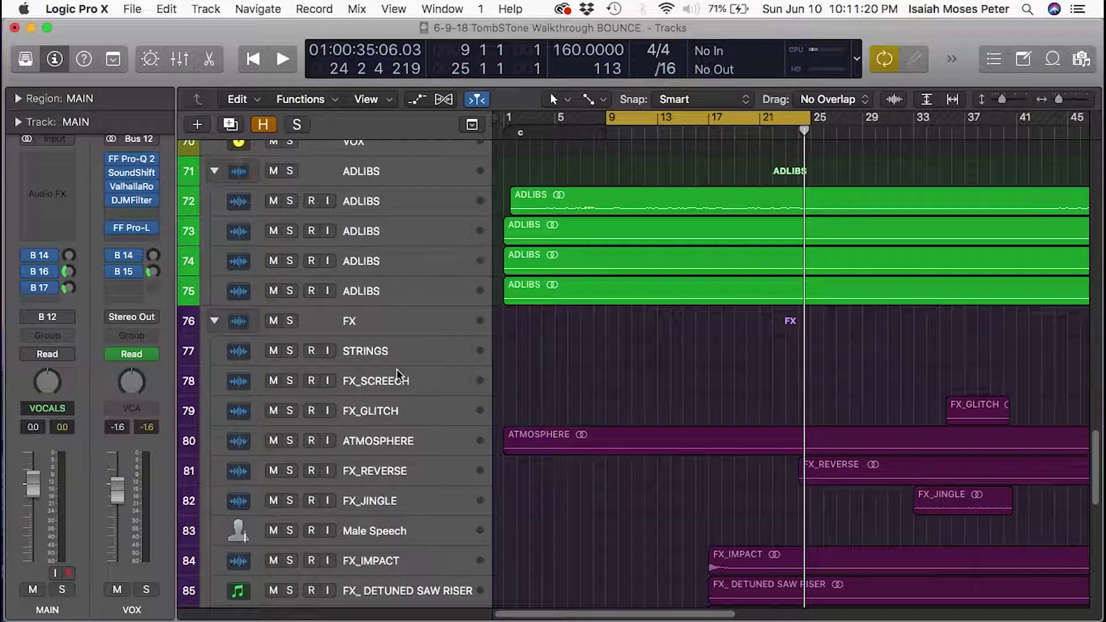
scroll(396, 368, "down", 8)
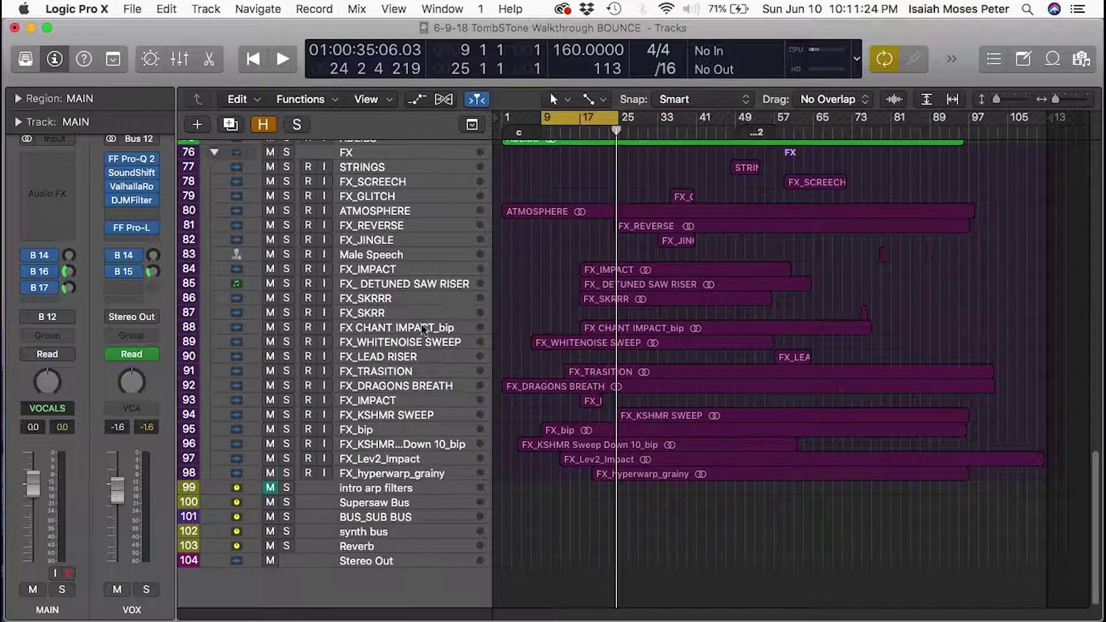
scroll(549, 372, "up", 1)
scroll(579, 406, "up", 1)
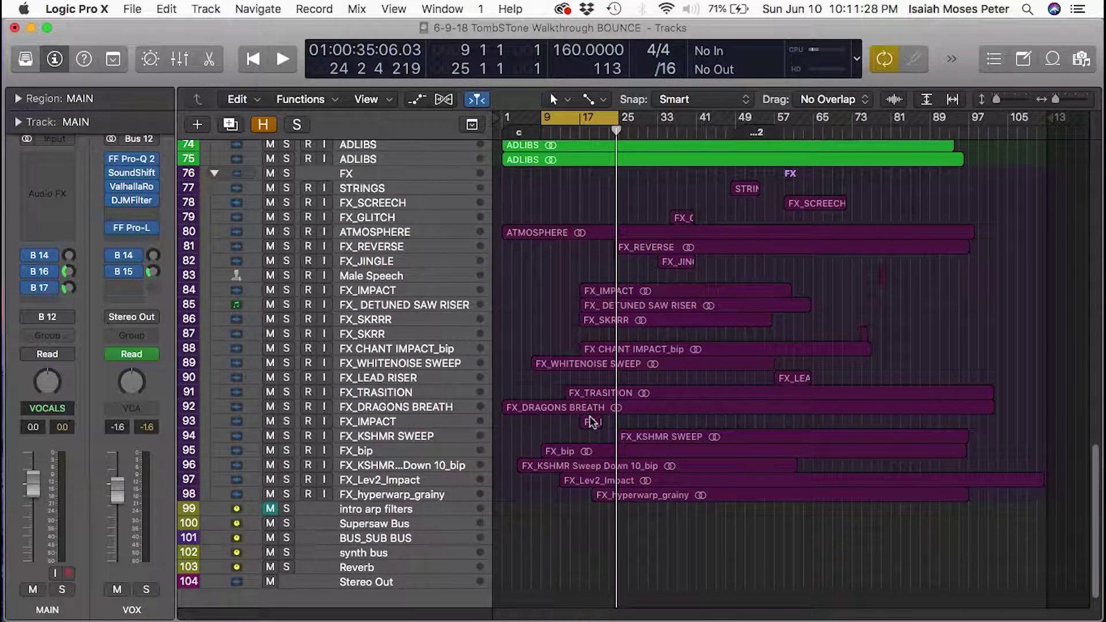
scroll(593, 424, "up", 5)
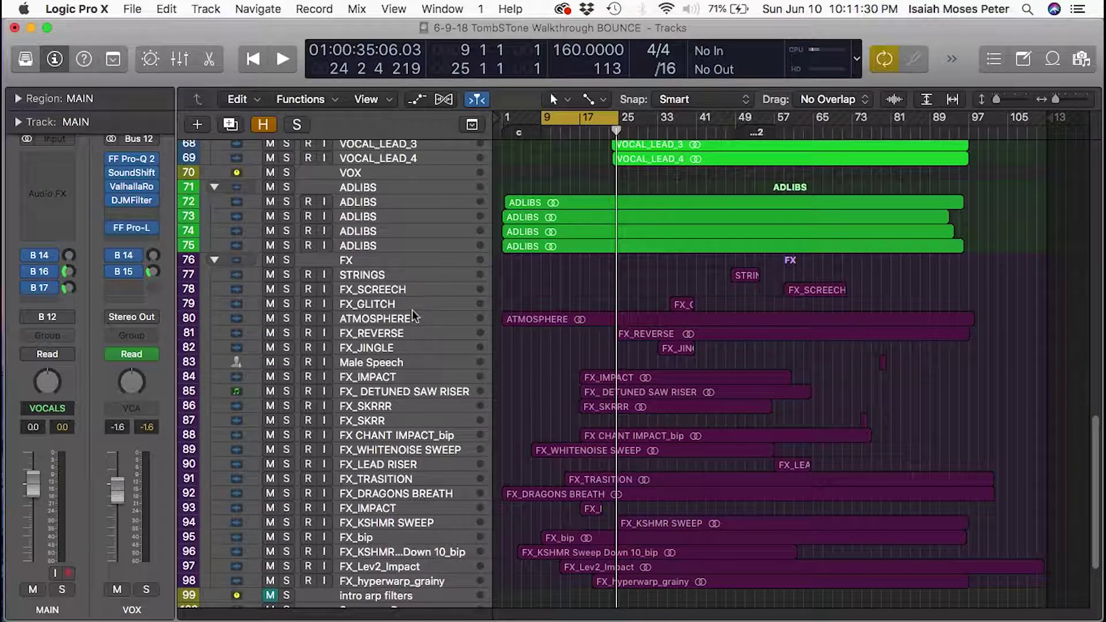
Solo the ATMOSPHERE track and play it from bar 9 to bar 13, viewing its whole region enlarged
left_click(412, 311)
left_click(287, 318)
key("space")
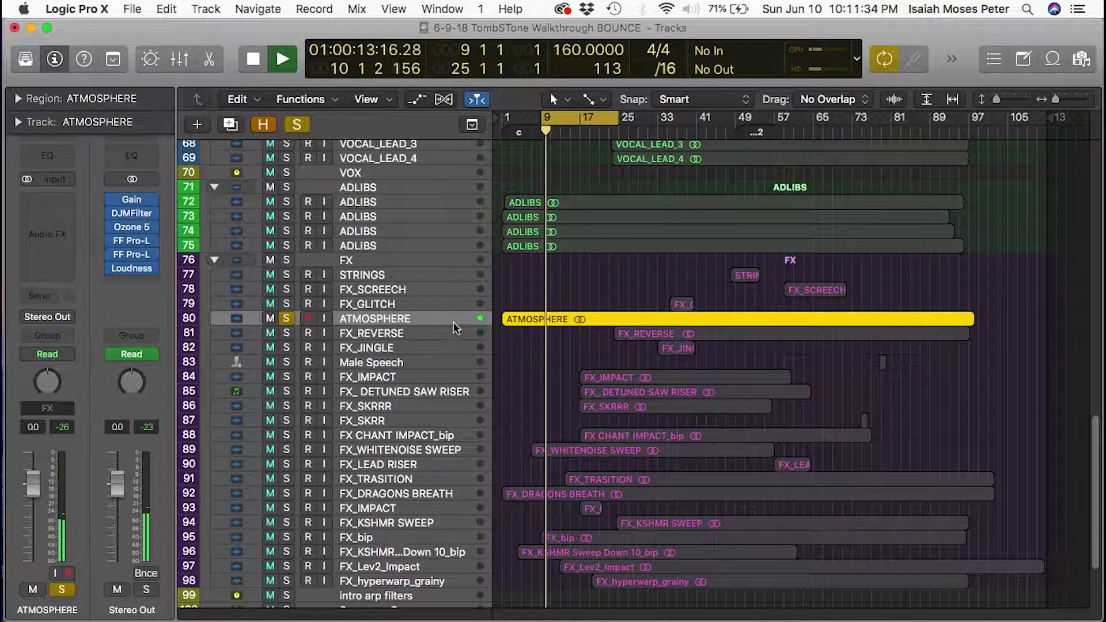
left_click_drag(526, 297, 660, 357)
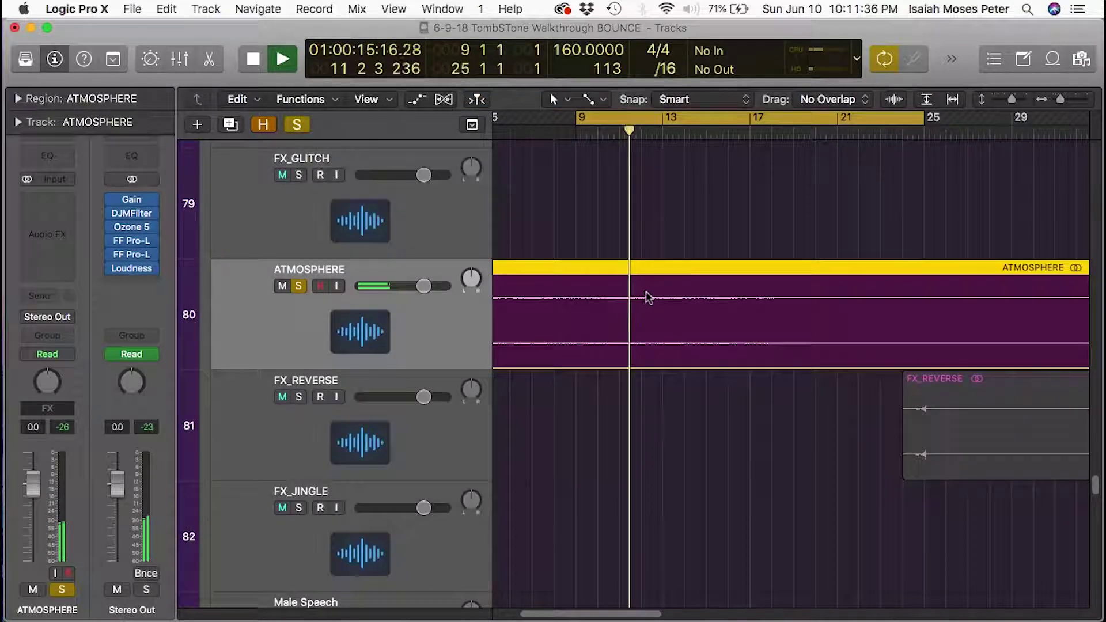
left_click(672, 345, "ctrl+alt")
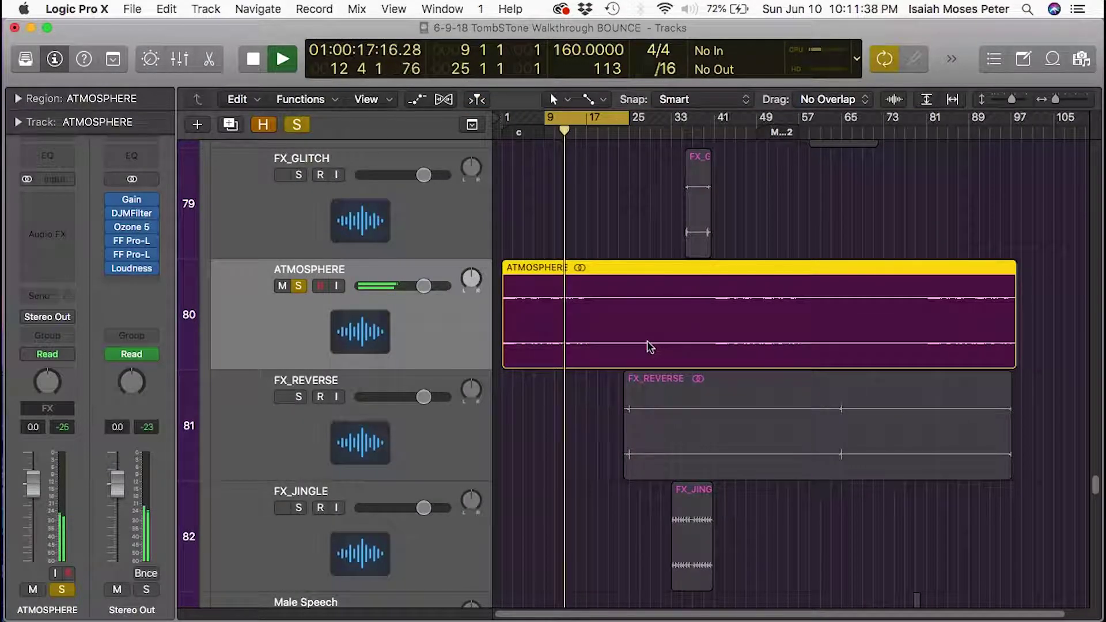
key("space")
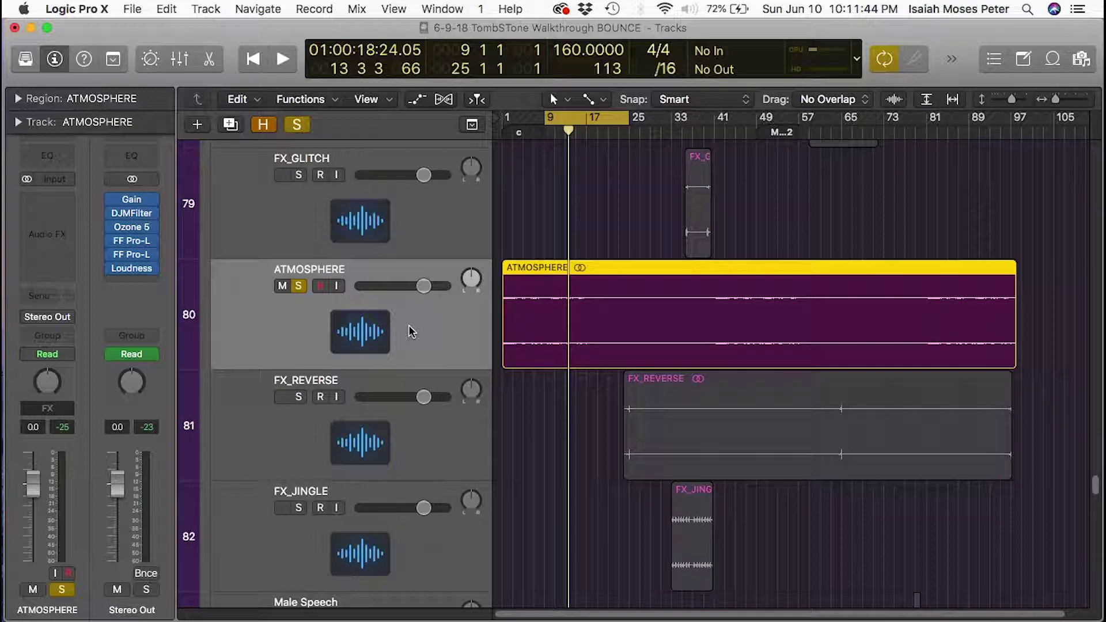
Clear the solo from the ATMOSPHERE track and look over the VOCAL_LEAD and VNDL vocal tracks above it
left_click(299, 288)
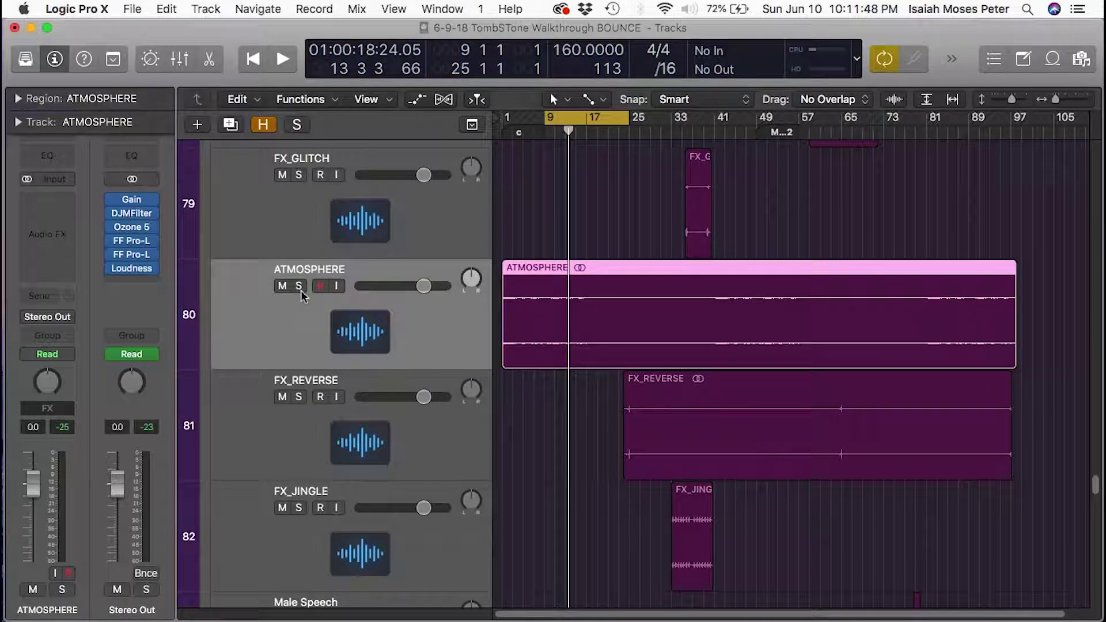
key("x")
left_click(300, 289)
key("x")
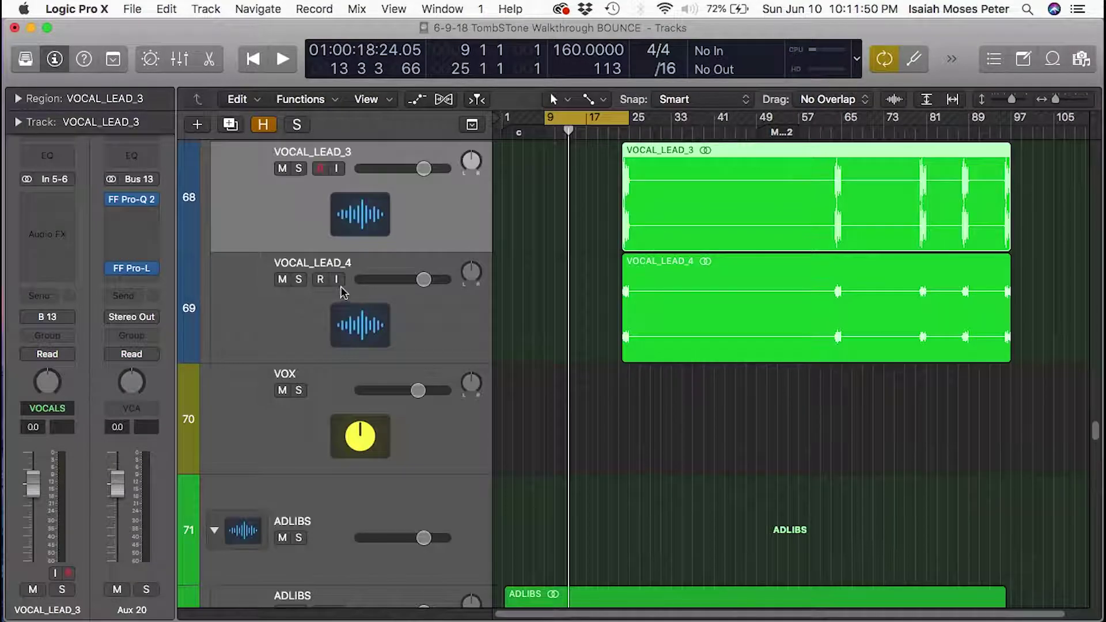
scroll(351, 305, "up", 15)
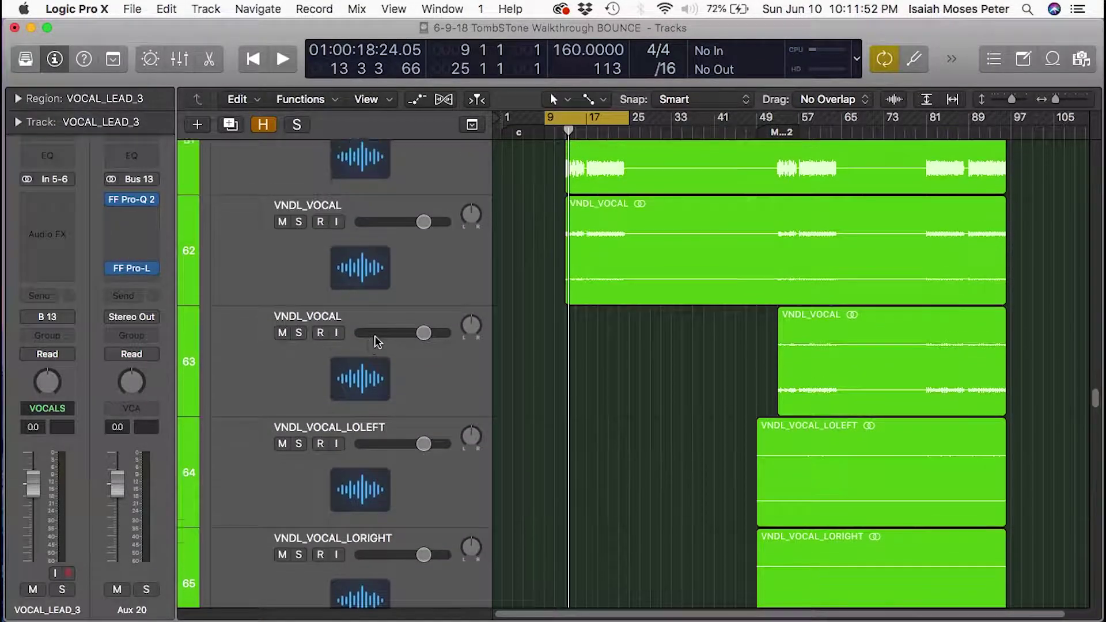
scroll(375, 340, "up", 10)
scroll(372, 337, "down", 12)
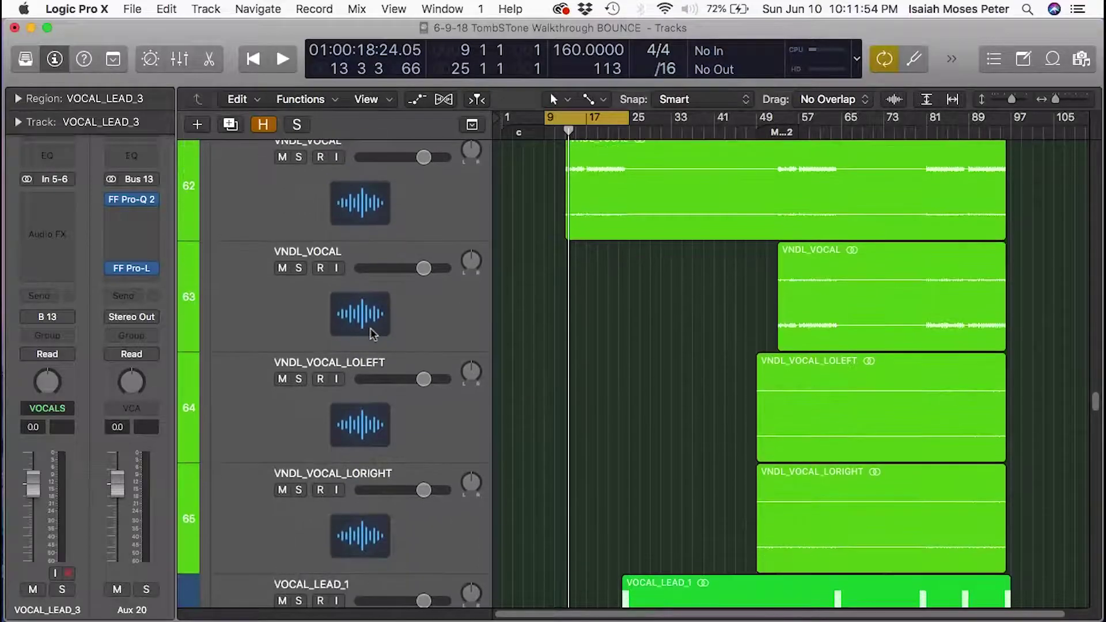
scroll(371, 333, "down", 15)
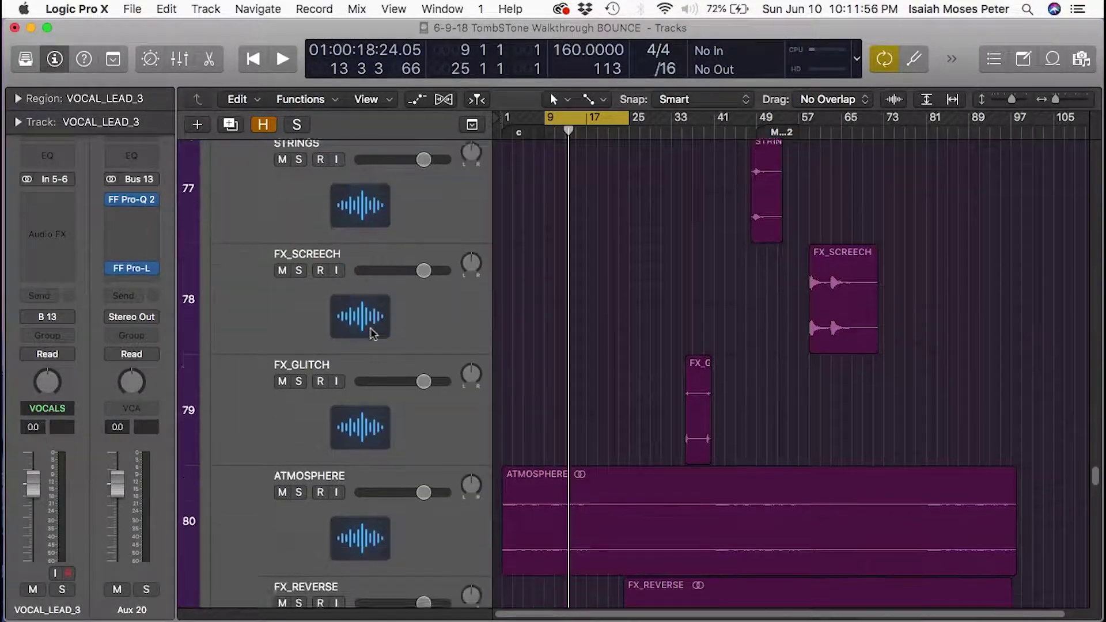
scroll(372, 333, "down", 5)
Solo the ATMOSPHERE track again, play it from bar 9, shorten the cycle to bars 9 to 17, and stop playback
left_click(355, 263)
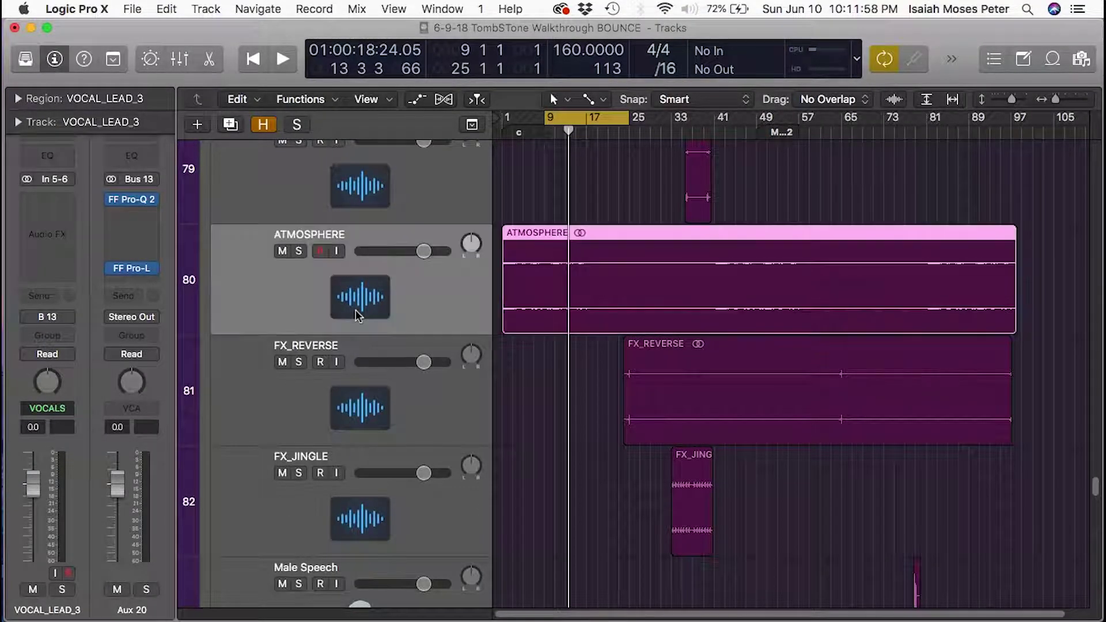
left_click(298, 251)
key("space")
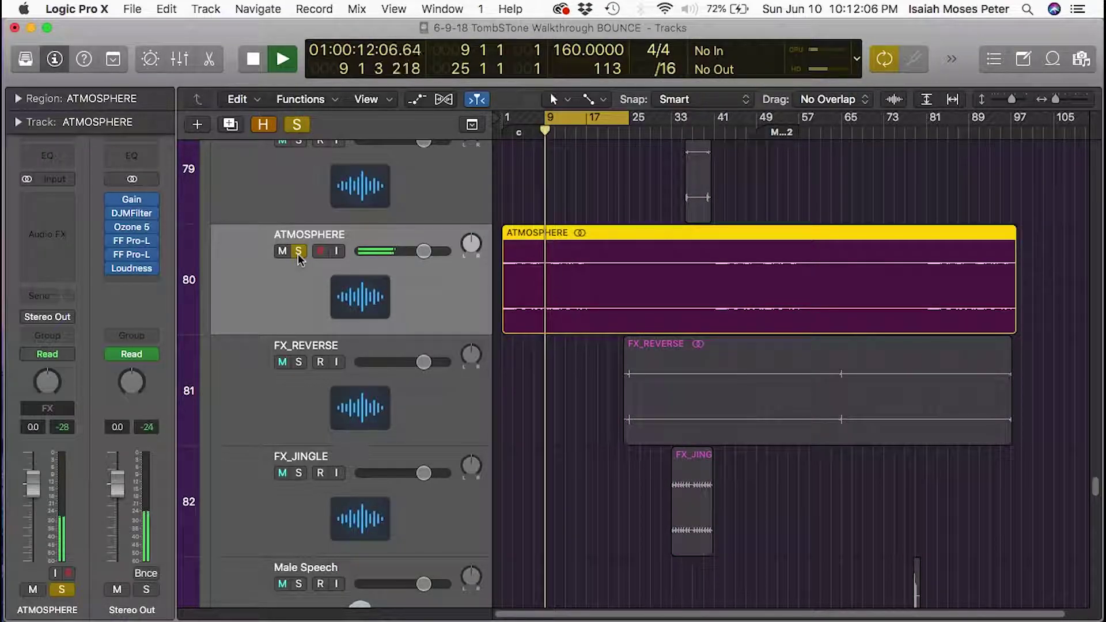
left_click_drag(628, 118, 586, 124)
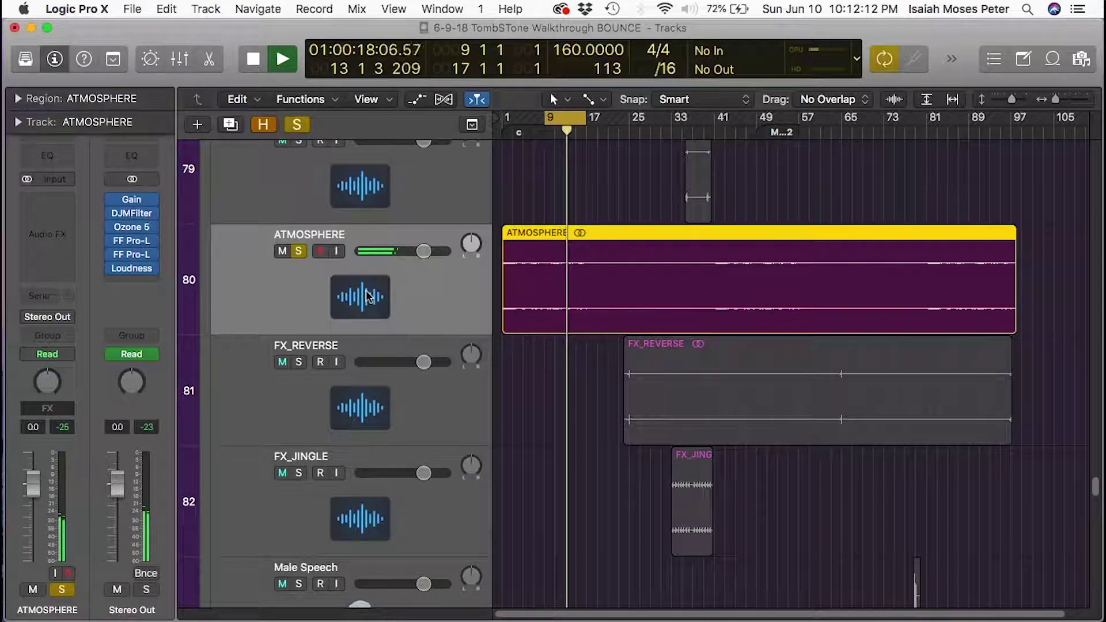
key("space")
Turn the cycle off and play the full mix from the project start, soloing ATMOSPHERE from about bar 2 to bar 7
left_click(299, 251)
key("c")
key("Return")
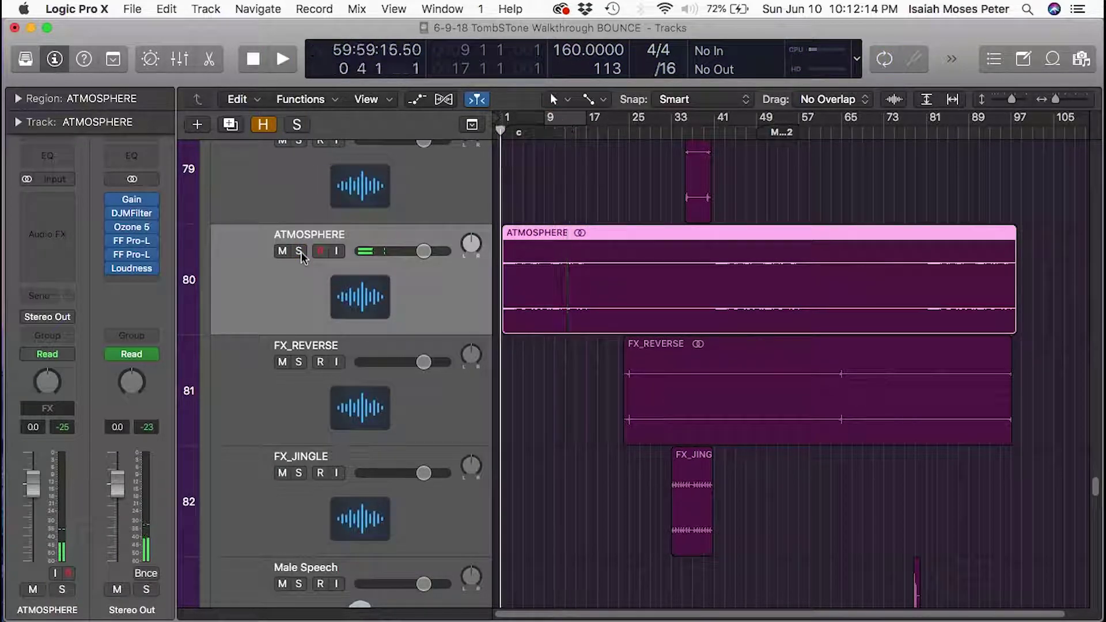
key("space")
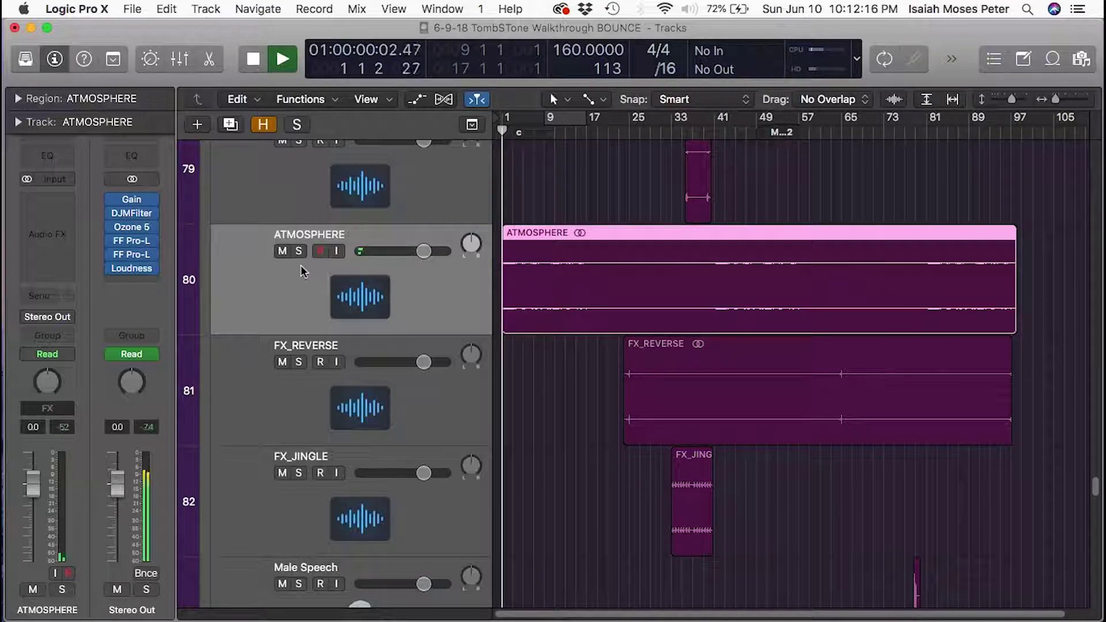
left_click(299, 251)
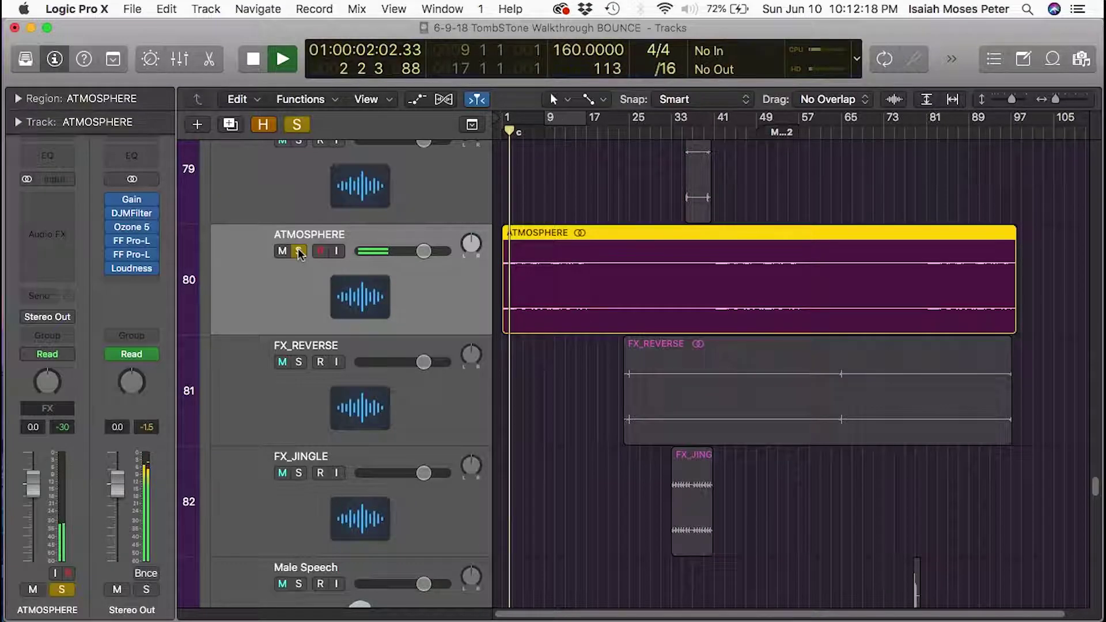
left_click(299, 251)
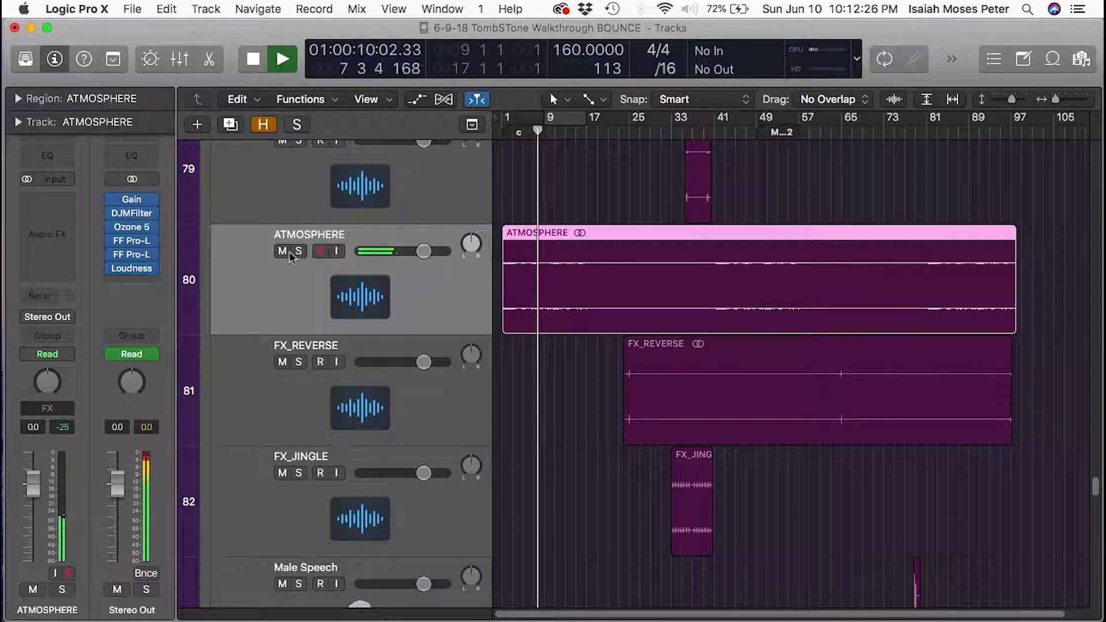
Compare the mix with the ATMOSPHERE track muted and unmuted, playing up to bar 11
left_click(282, 251)
key("space")
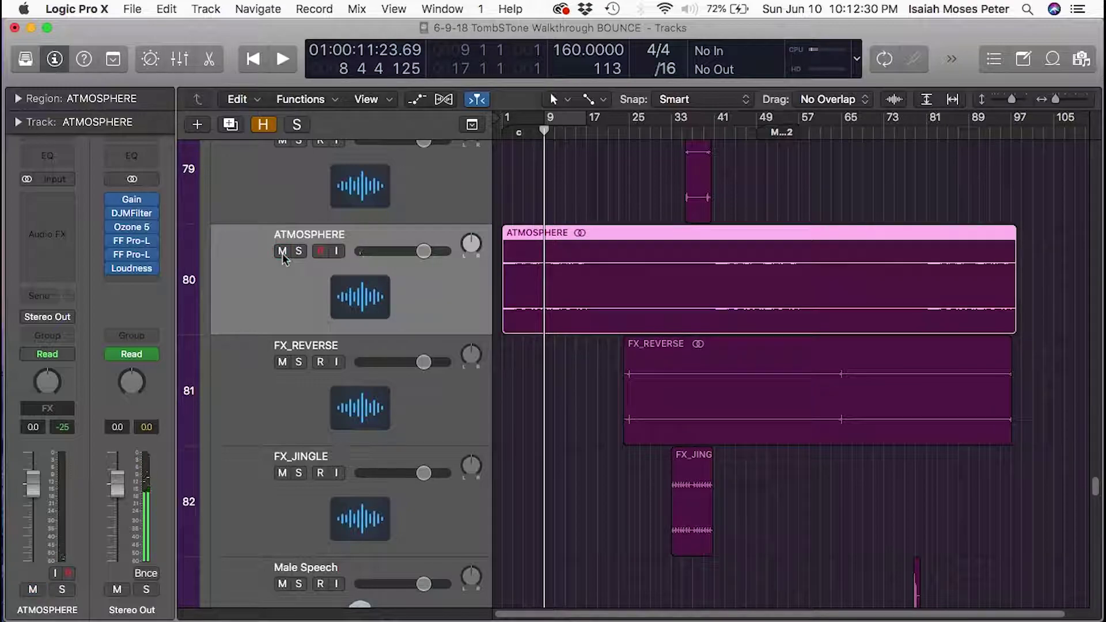
key("space")
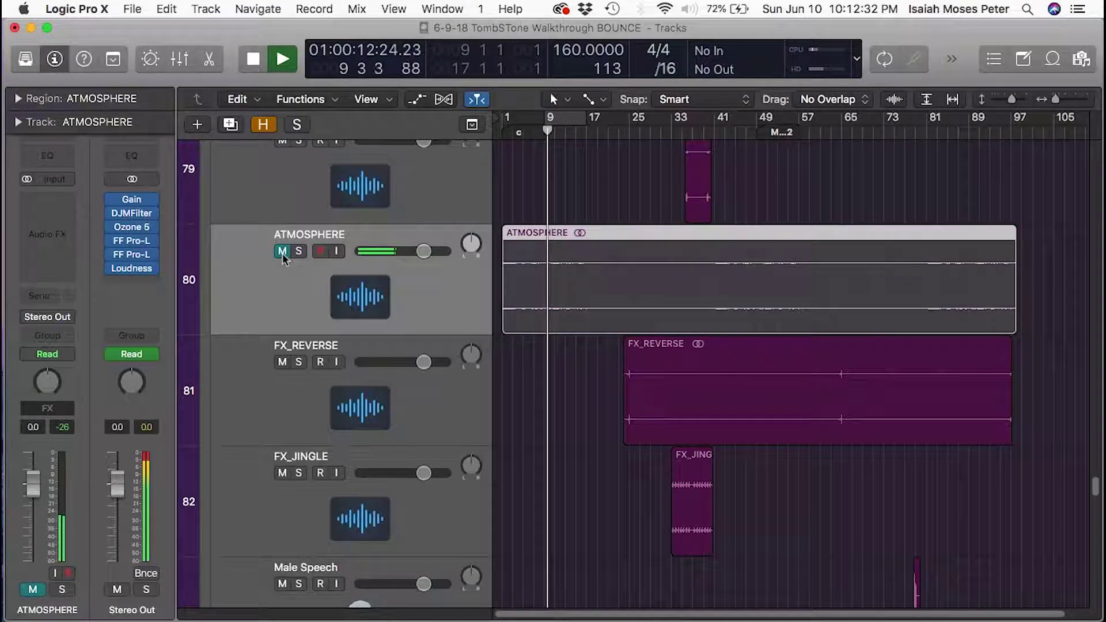
left_click(282, 251)
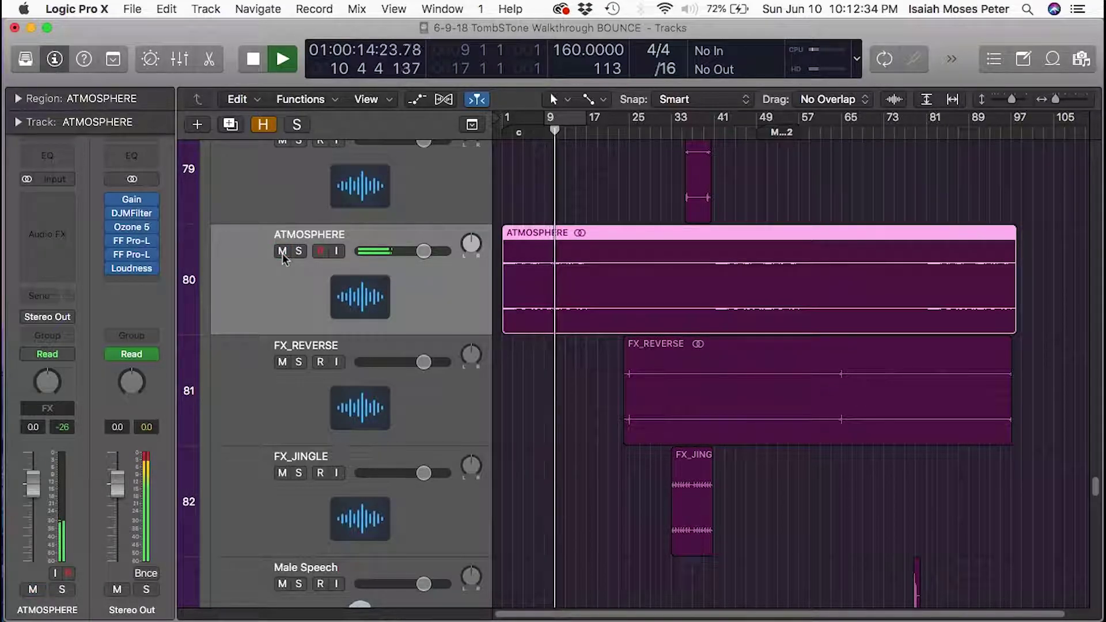
key("space")
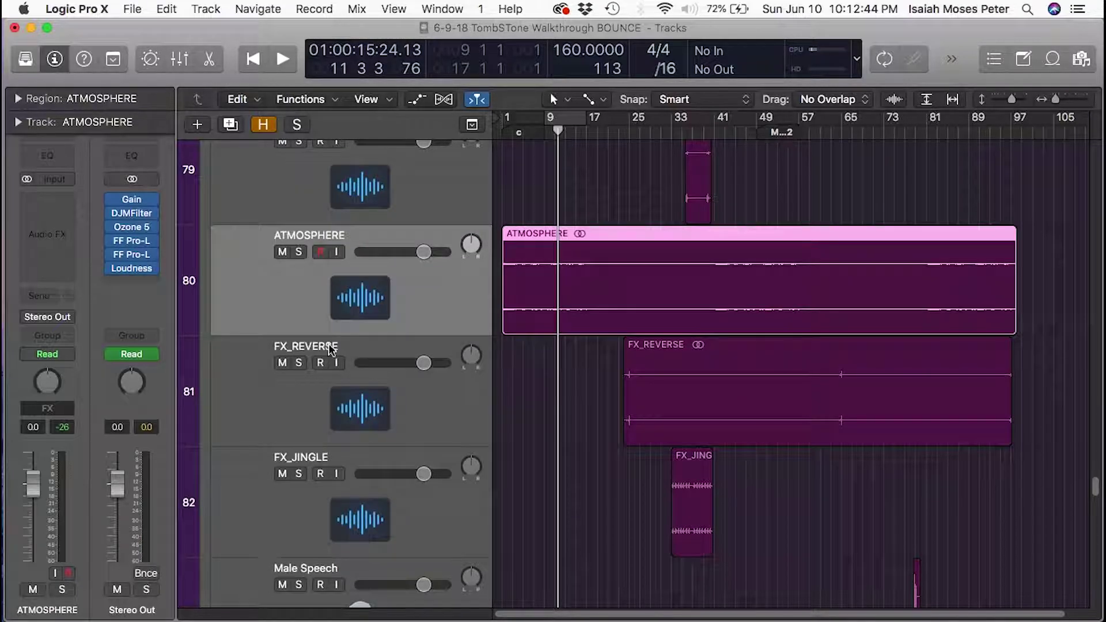
Look through the tracks from the FX folder up to the drums, and reduce the track heights to a compact overview
scroll(306, 323, "up", 5)
scroll(326, 401, "up", 10)
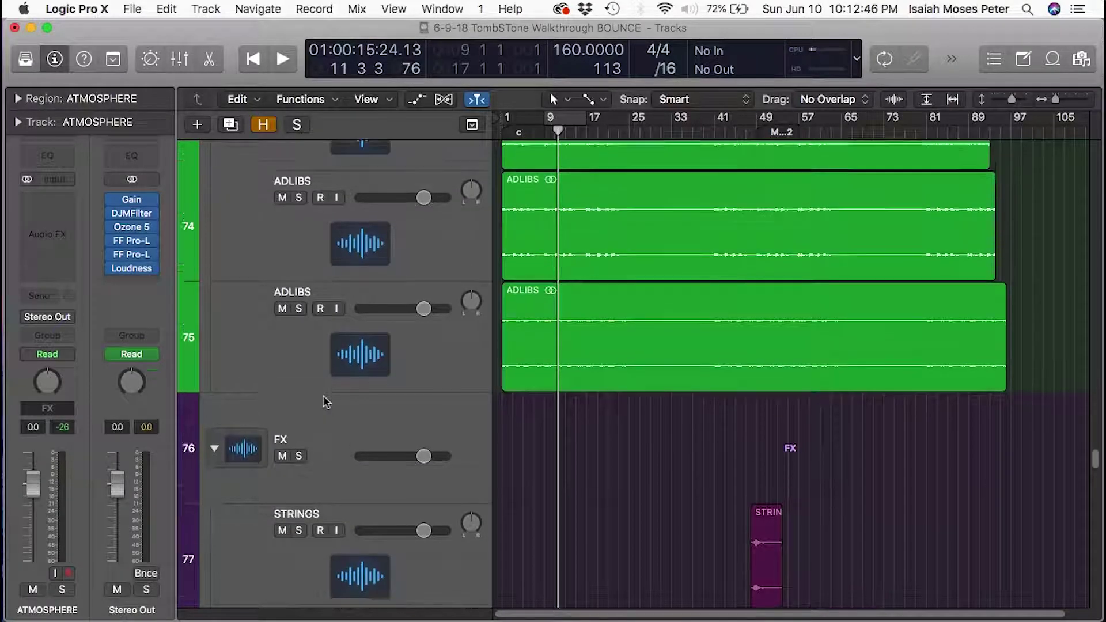
scroll(326, 401, "up", 15)
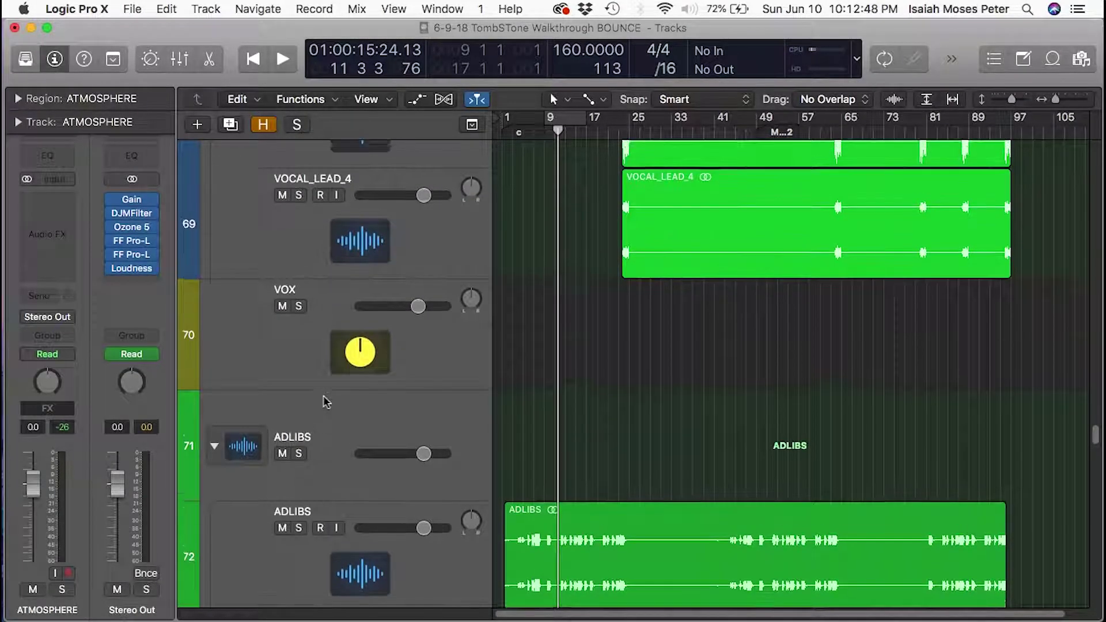
scroll(320, 399, "up", 15)
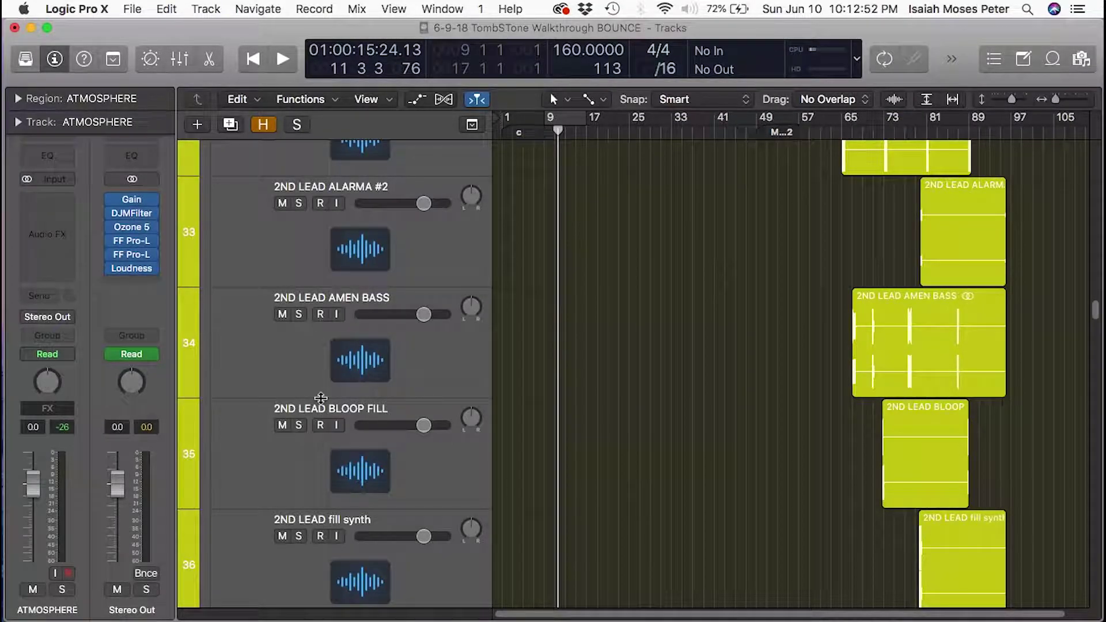
scroll(320, 399, "up", 15)
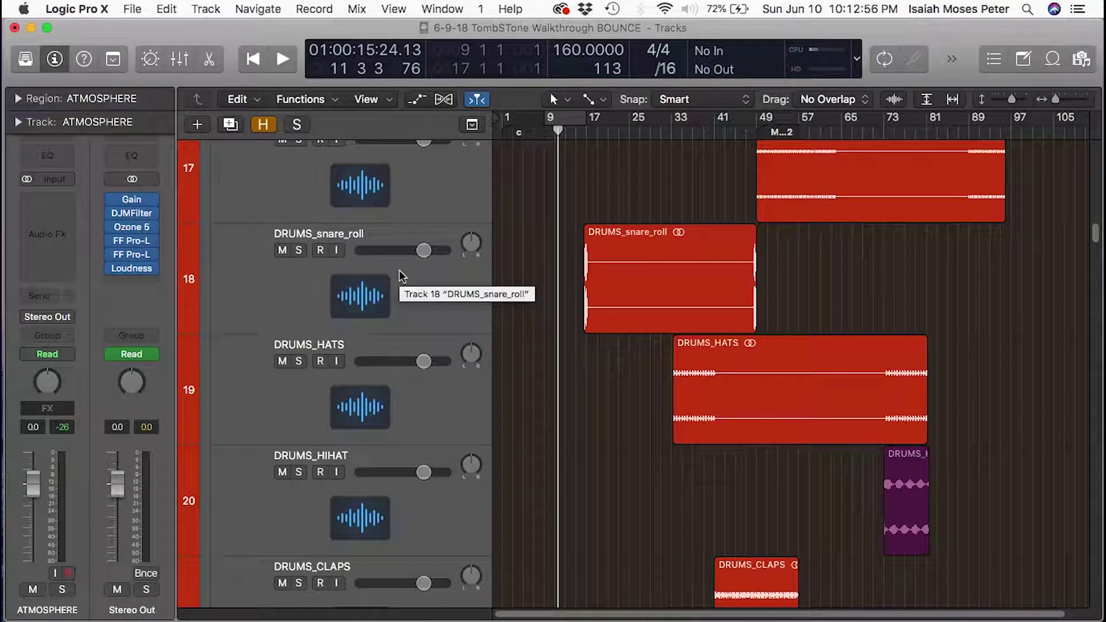
scroll(402, 276, "down", 20)
scroll(402, 277, "up", 5)
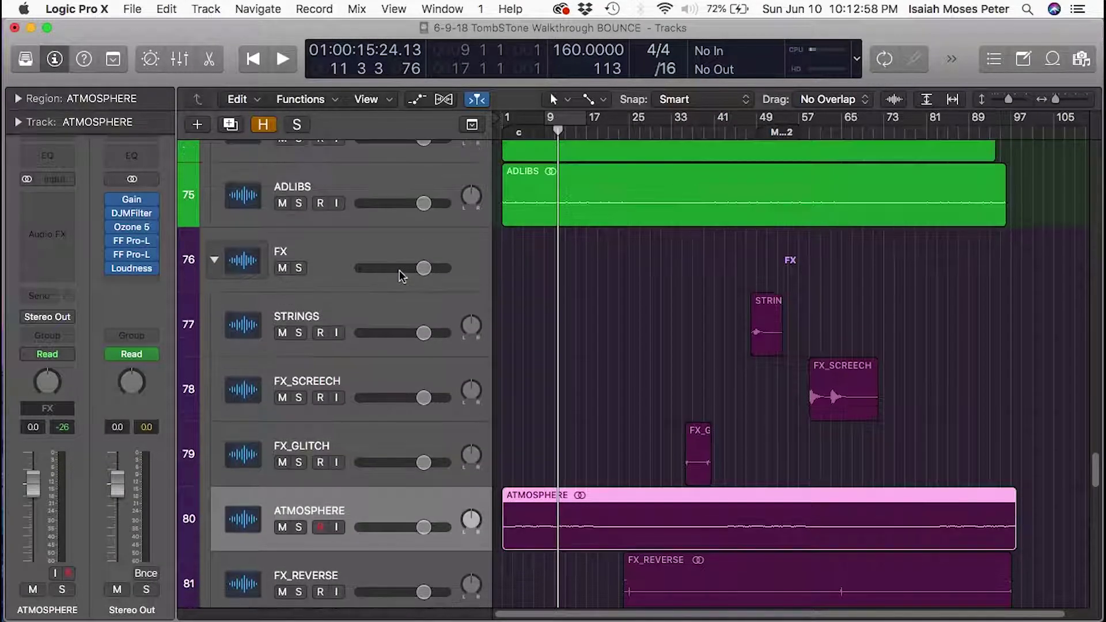
scroll(401, 276, "down", 10)
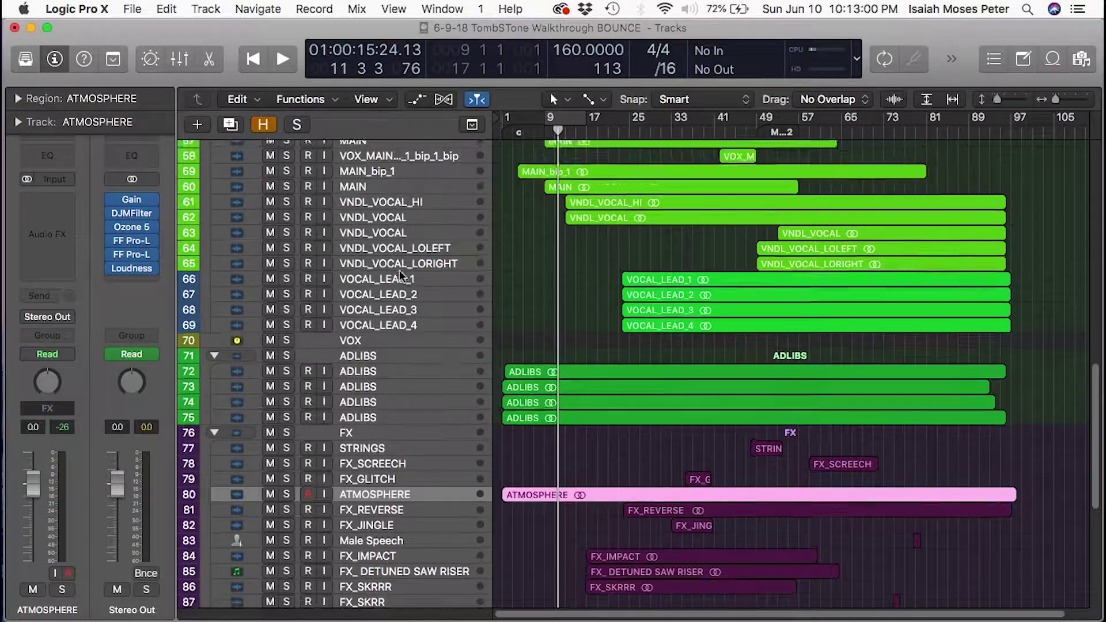
scroll(400, 271, "up", 2)
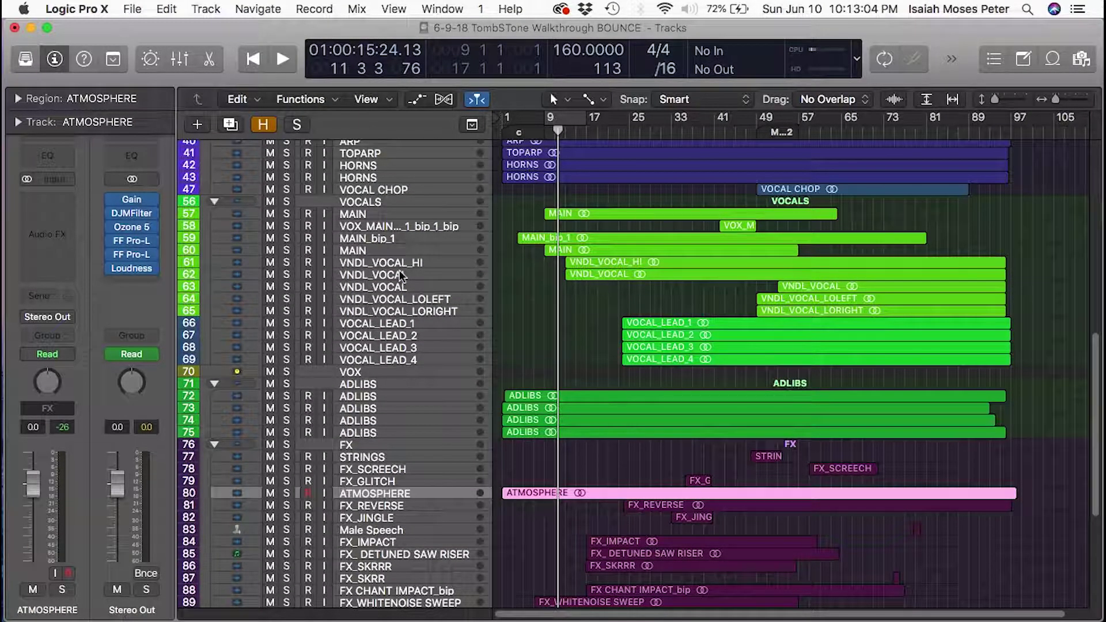
Examine the overall track layout across the DRUMS, LEADS, SYNTHS_STRINGS, VOCALS and ADLIBS folders
scroll(401, 275, "up", 15)
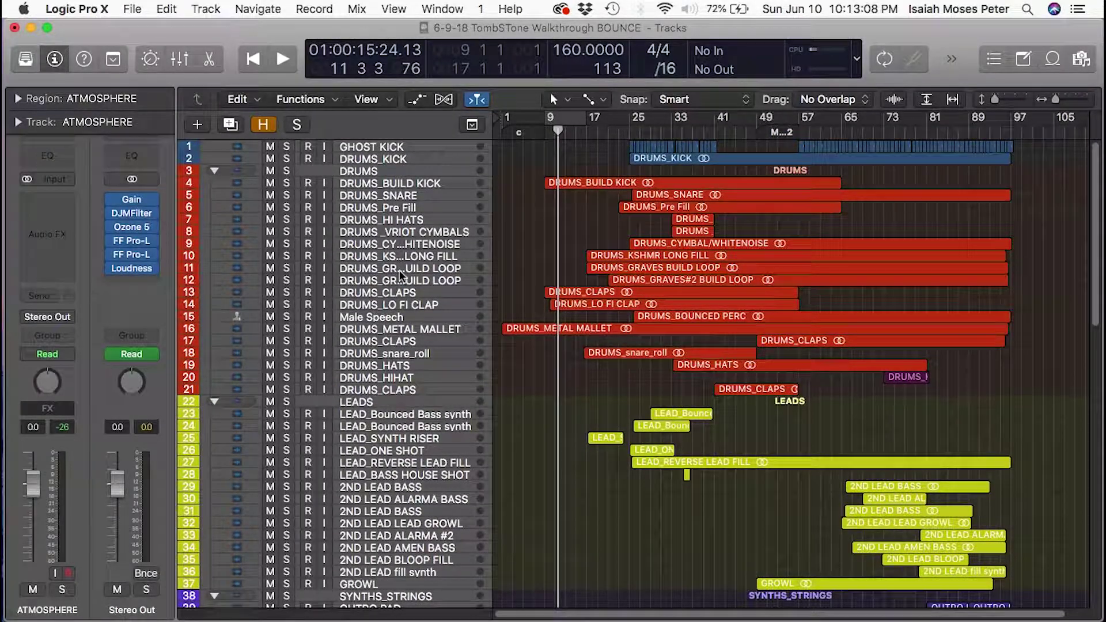
scroll(399, 270, "down", 6)
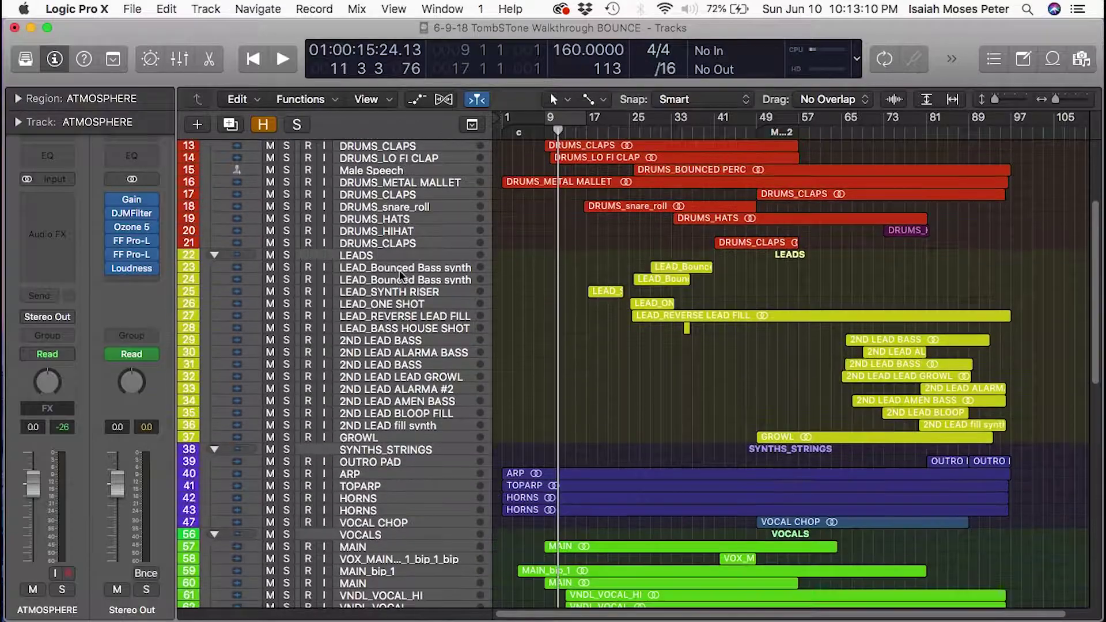
scroll(399, 270, "up", 6)
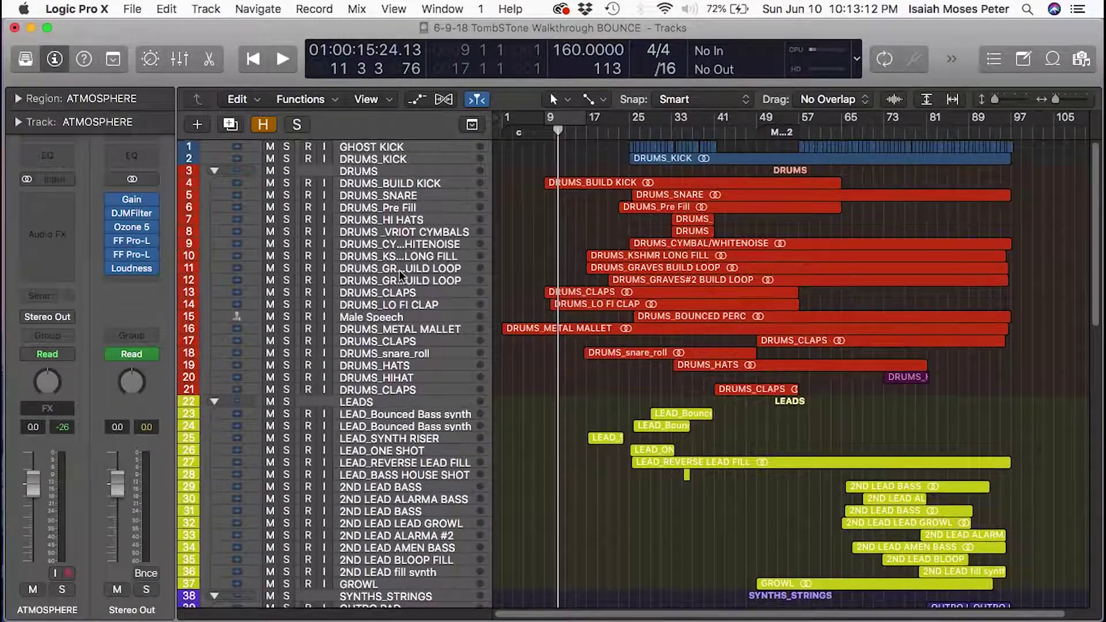
scroll(400, 270, "down", 2)
scroll(400, 272, "up", 1)
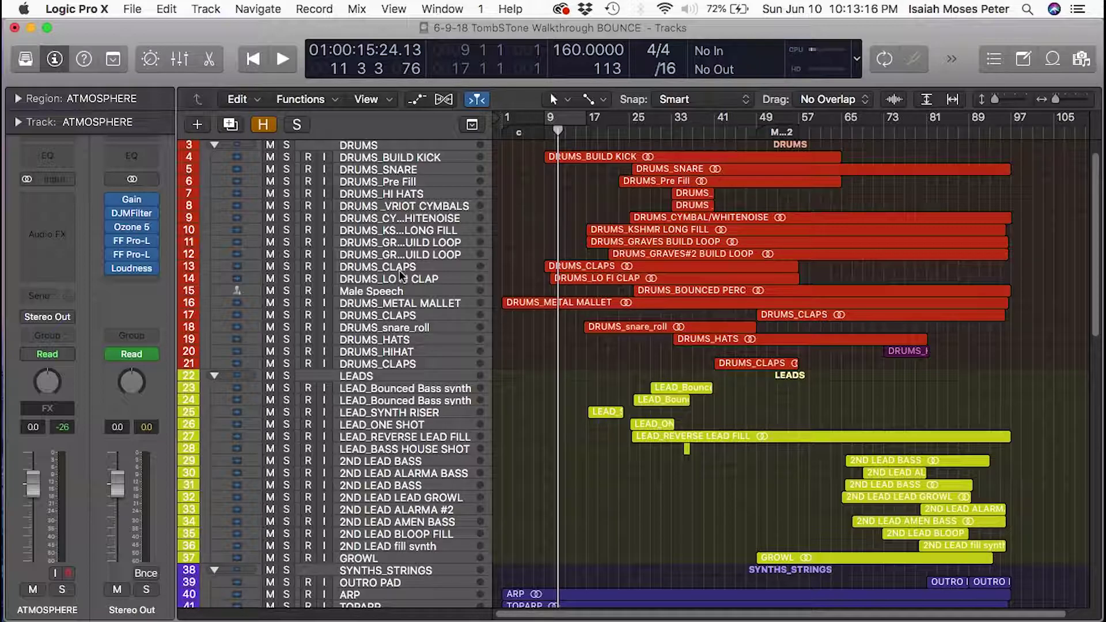
scroll(399, 271, "down", 2)
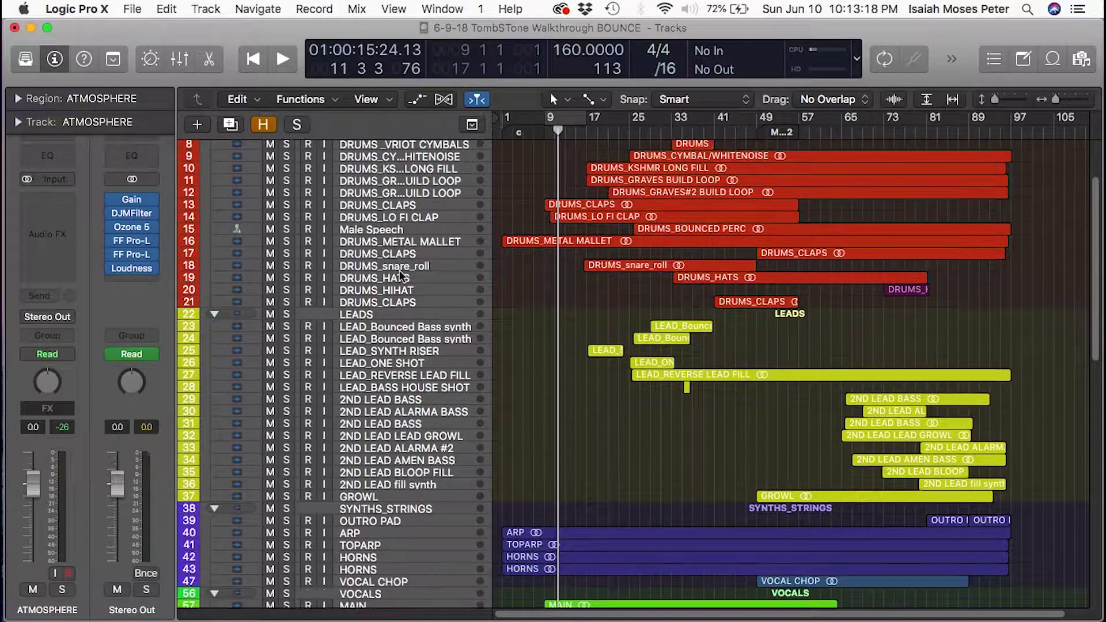
scroll(400, 271, "up", 3)
scroll(399, 271, "down", 2)
scroll(400, 274, "down", 5)
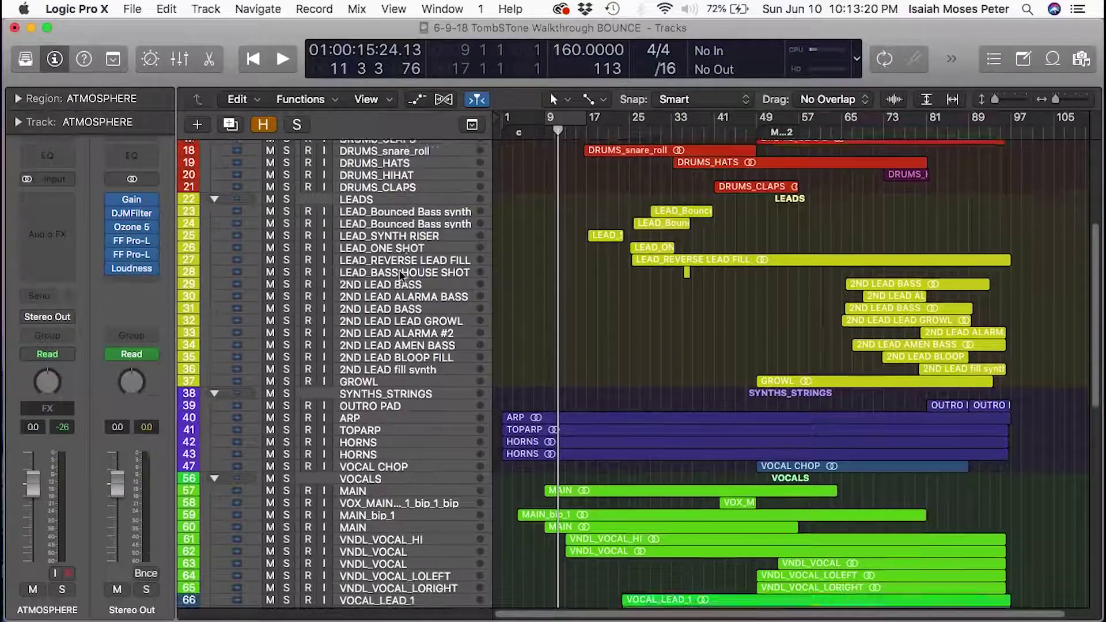
scroll(385, 212, "down", 4)
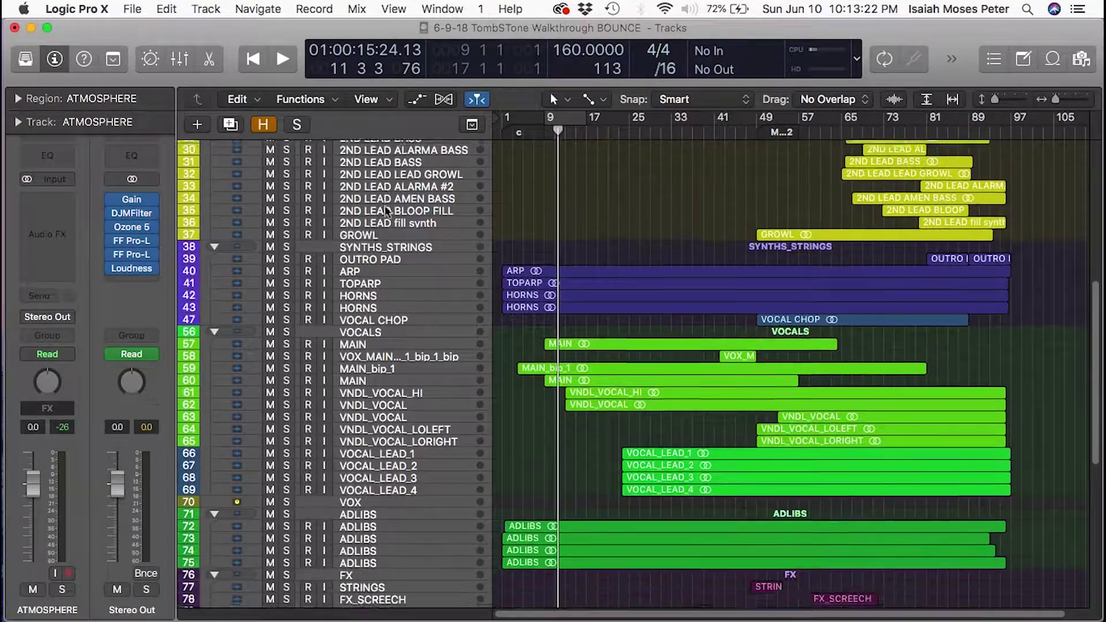
scroll(384, 205, "up", 11)
scroll(385, 206, "down", 1)
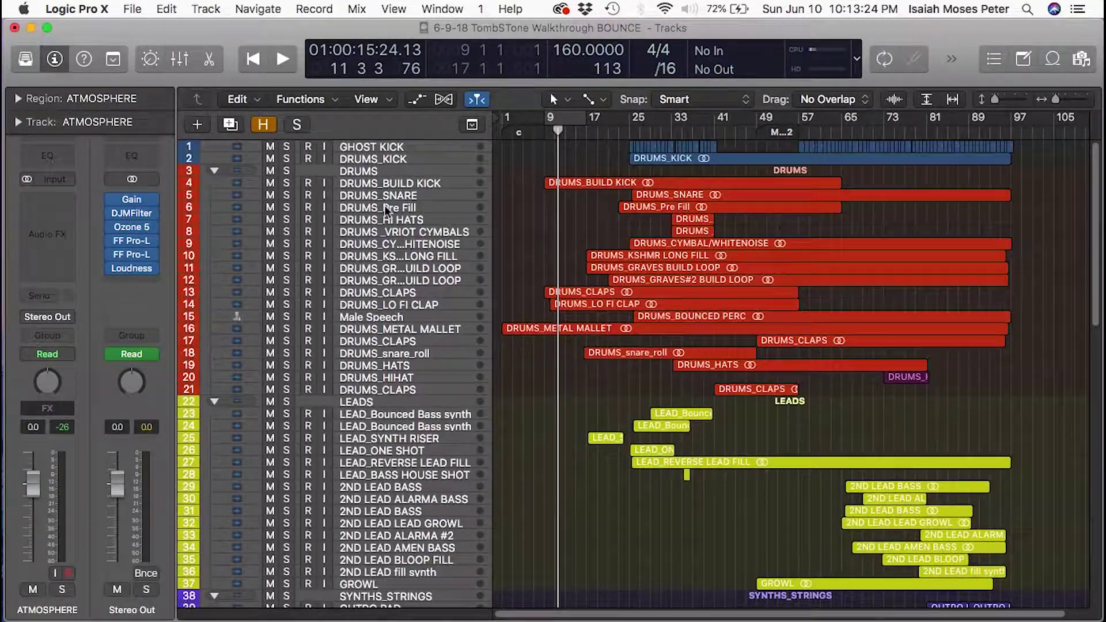
Look through the track list from the DRUMS folder to the FX folder, then back over the LEADS, SYNTHS_STRINGS and VOCALS folders
scroll(385, 208, "down", 15)
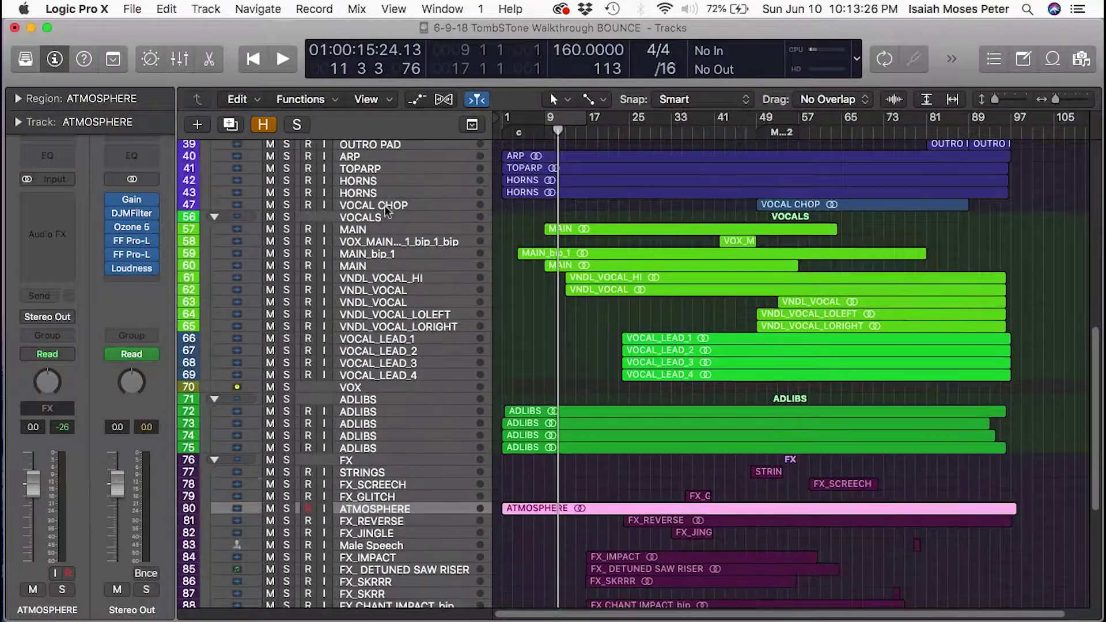
scroll(385, 205, "down", 2)
scroll(385, 205, "up", 12)
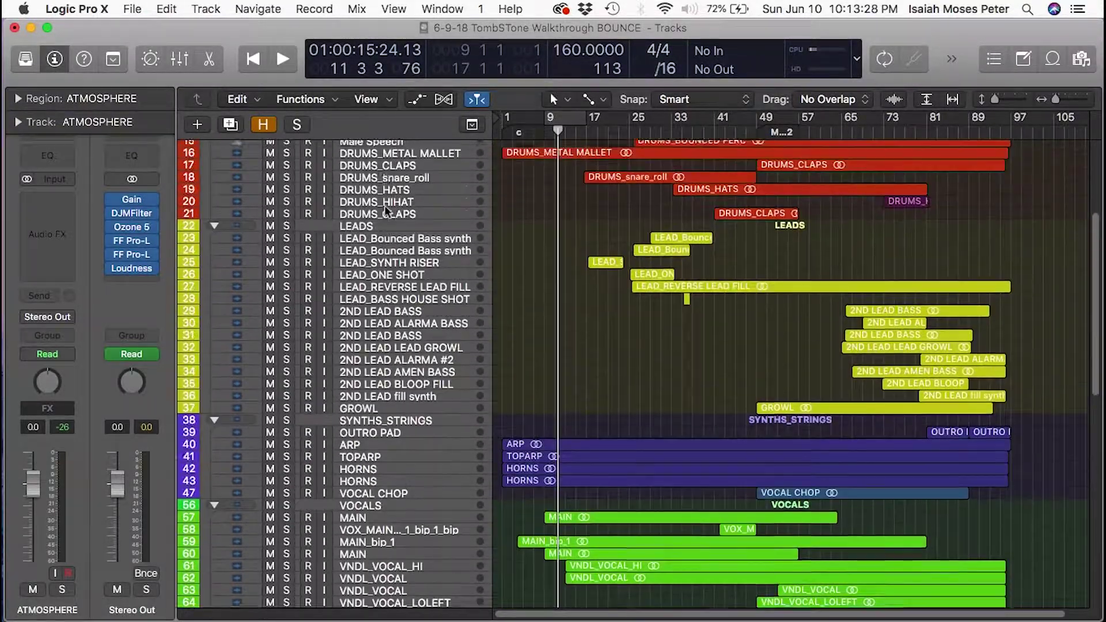
scroll(385, 205, "down", 1)
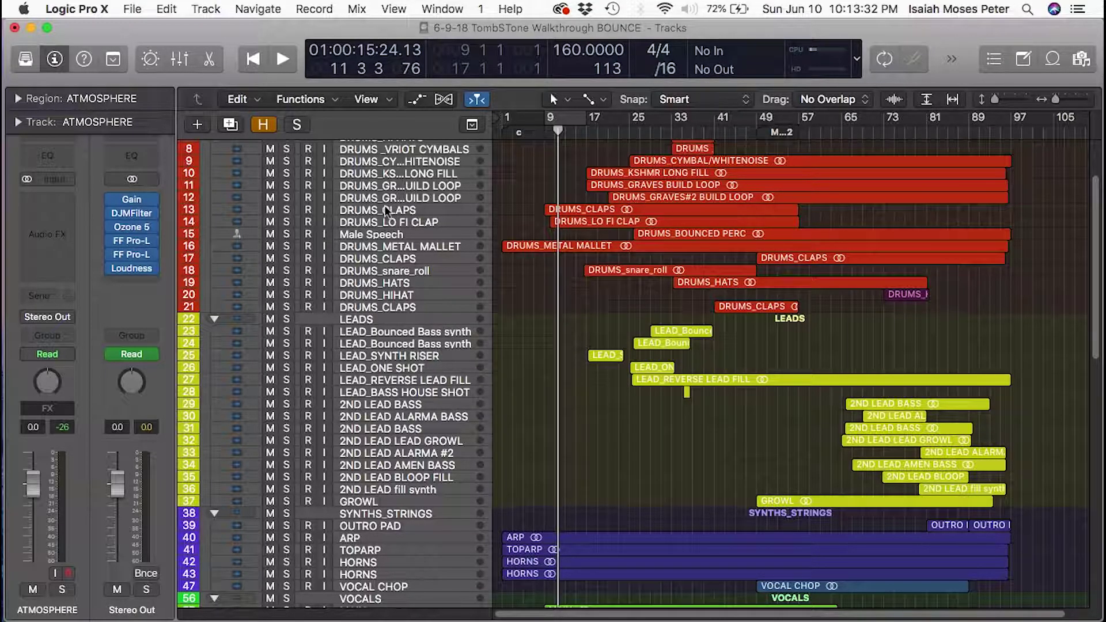
scroll(385, 207, "down", 5)
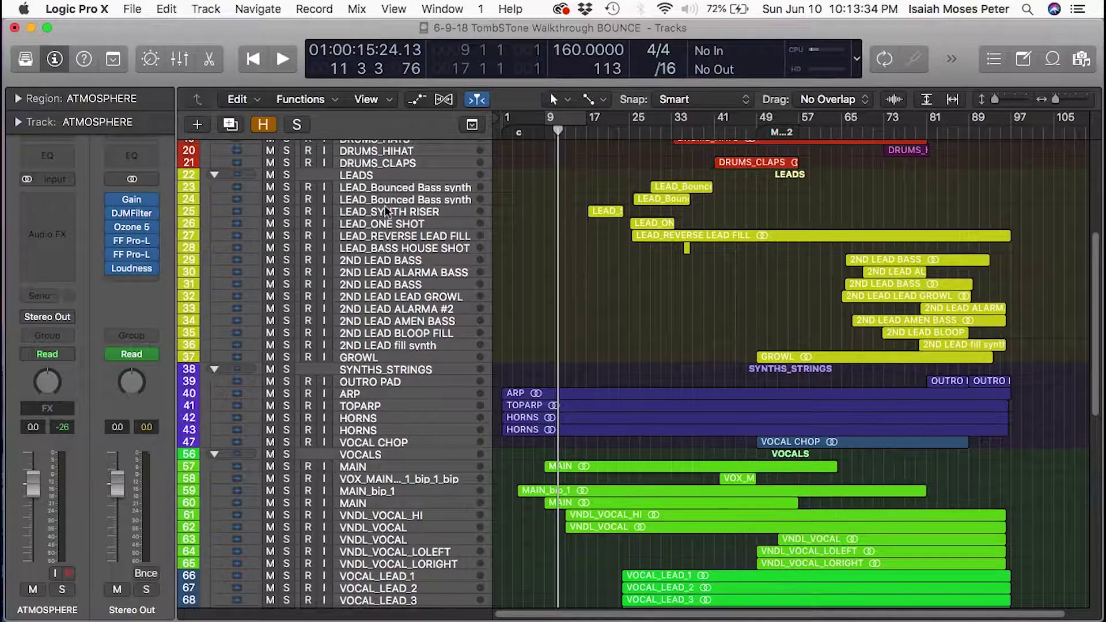
scroll(385, 205, "down", 5)
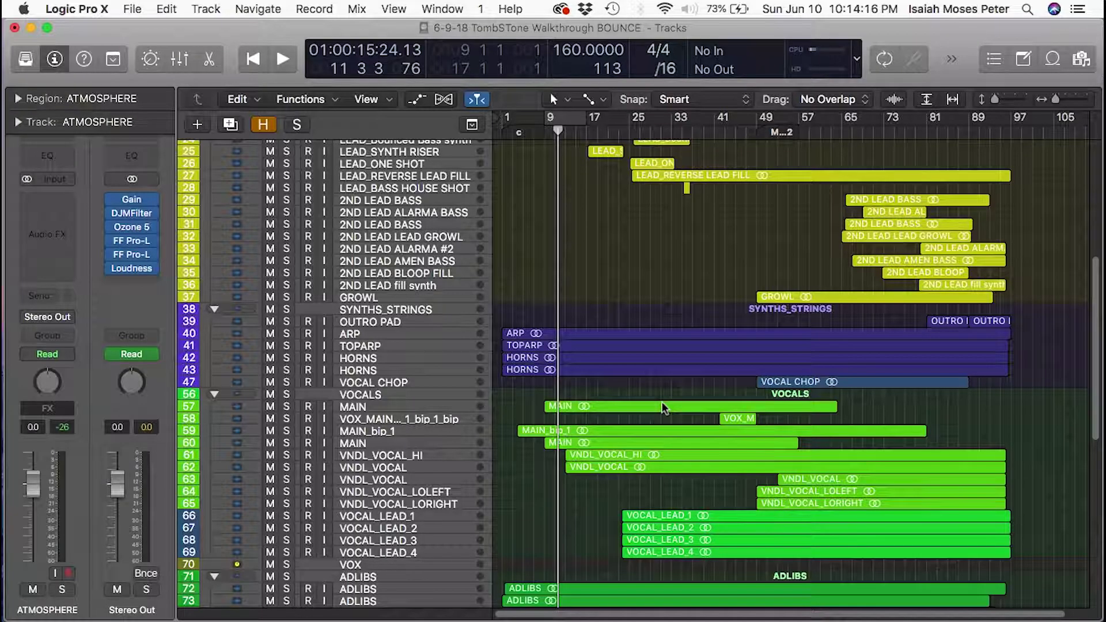
Review the whole arrangement from GHOST KICK to Stereo Out in a slightly more compact view, and deselect the ATMOSPHERE region
scroll(677, 403, "up", 10)
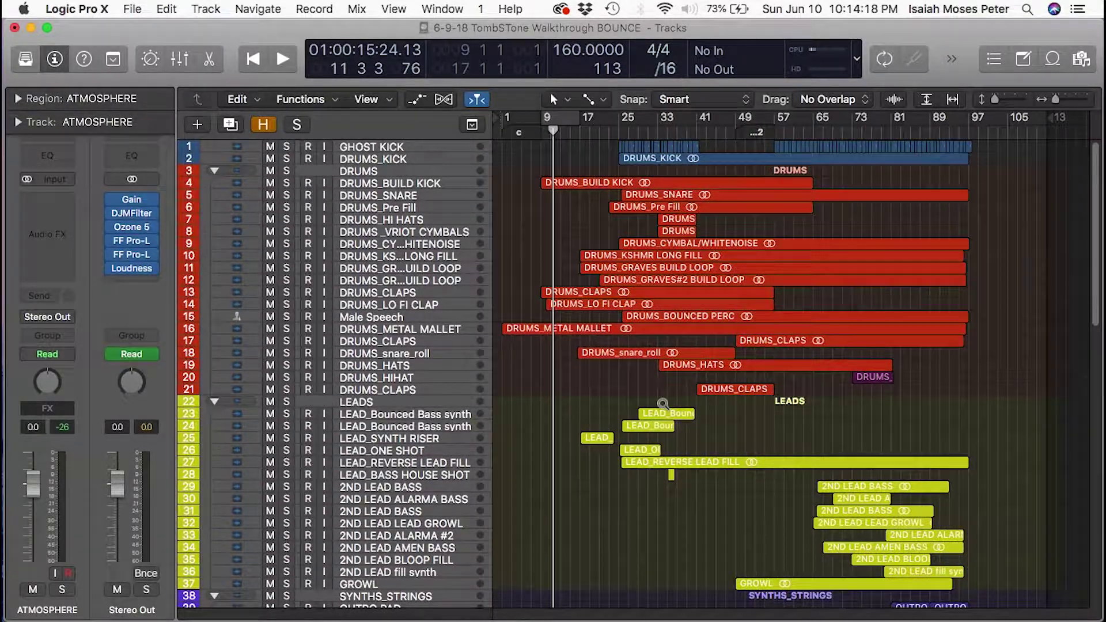
scroll(663, 403, "down", 10)
scroll(629, 430, "down", 10)
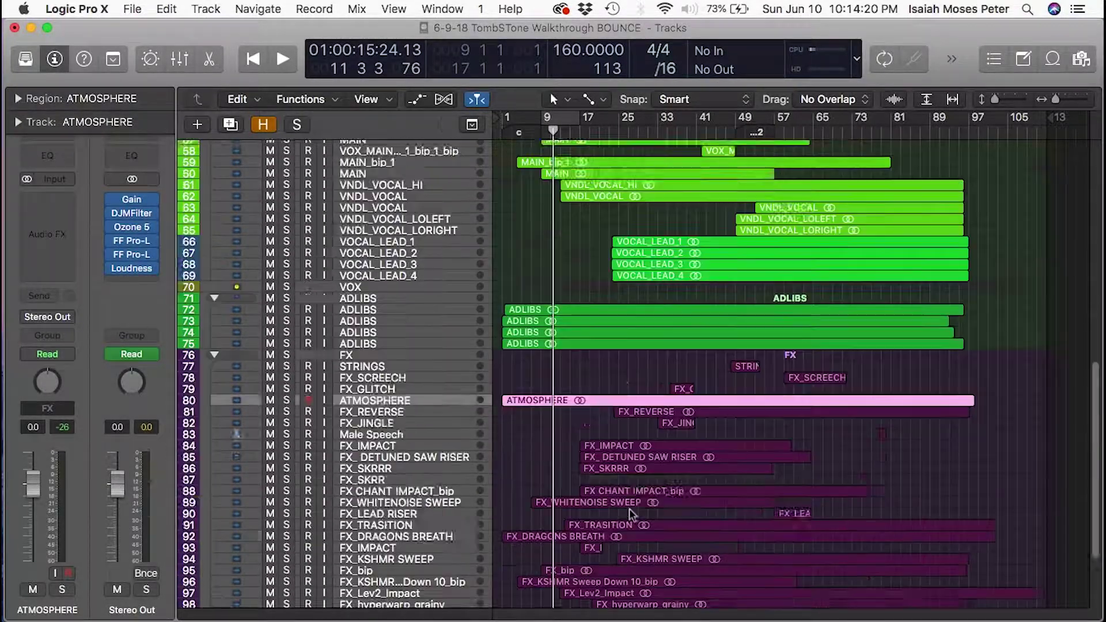
scroll(632, 514, "up", 20)
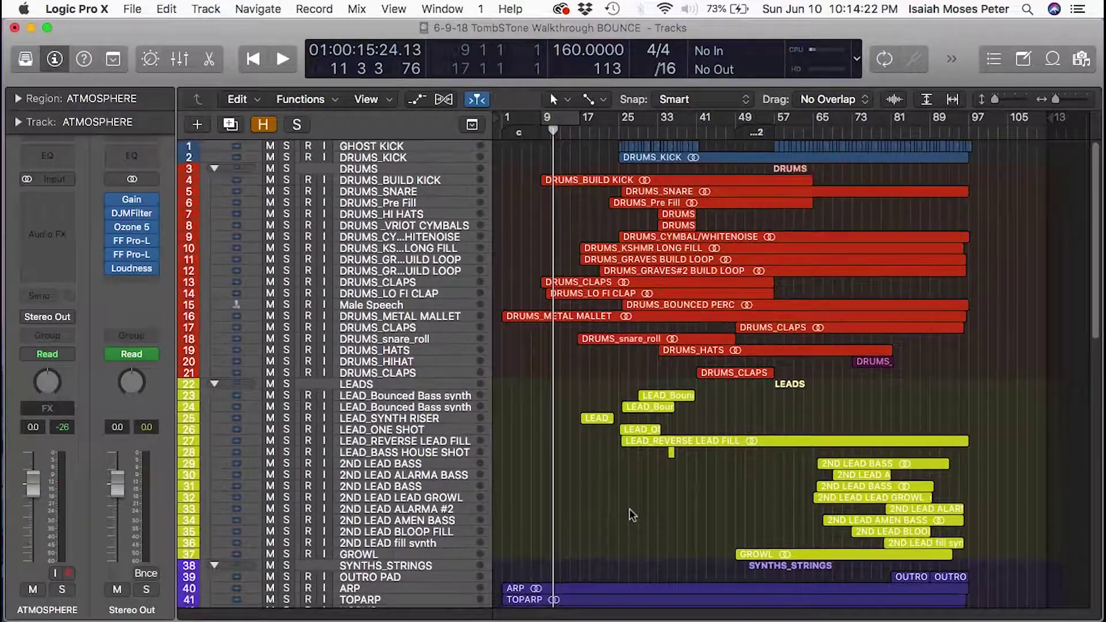
scroll(636, 552, "down", 15)
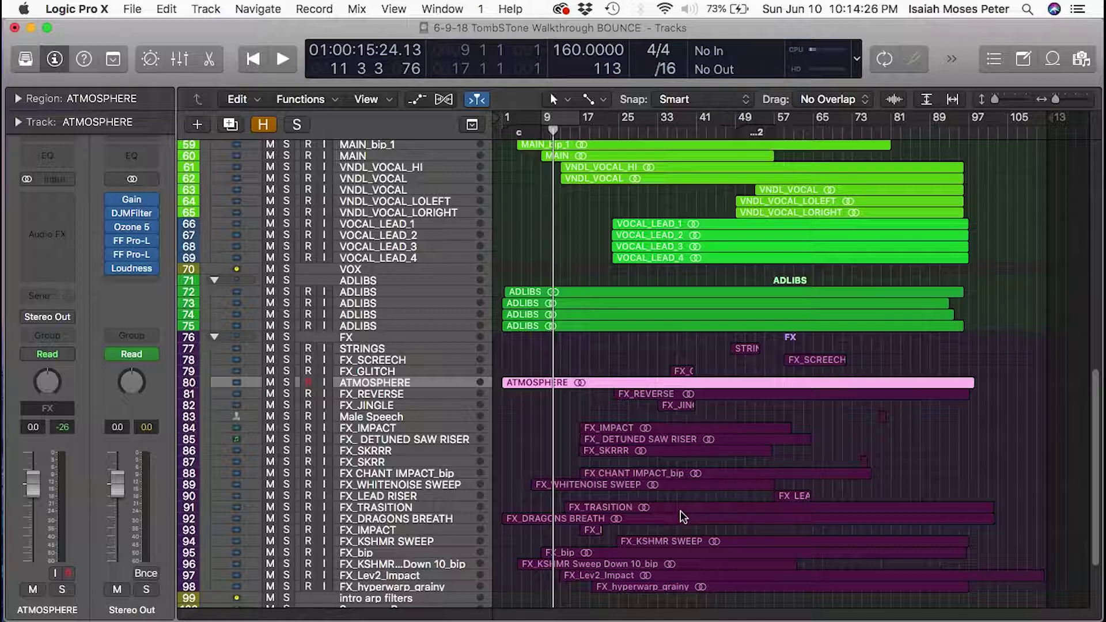
scroll(685, 518, "up", 15)
scroll(694, 544, "down", 4)
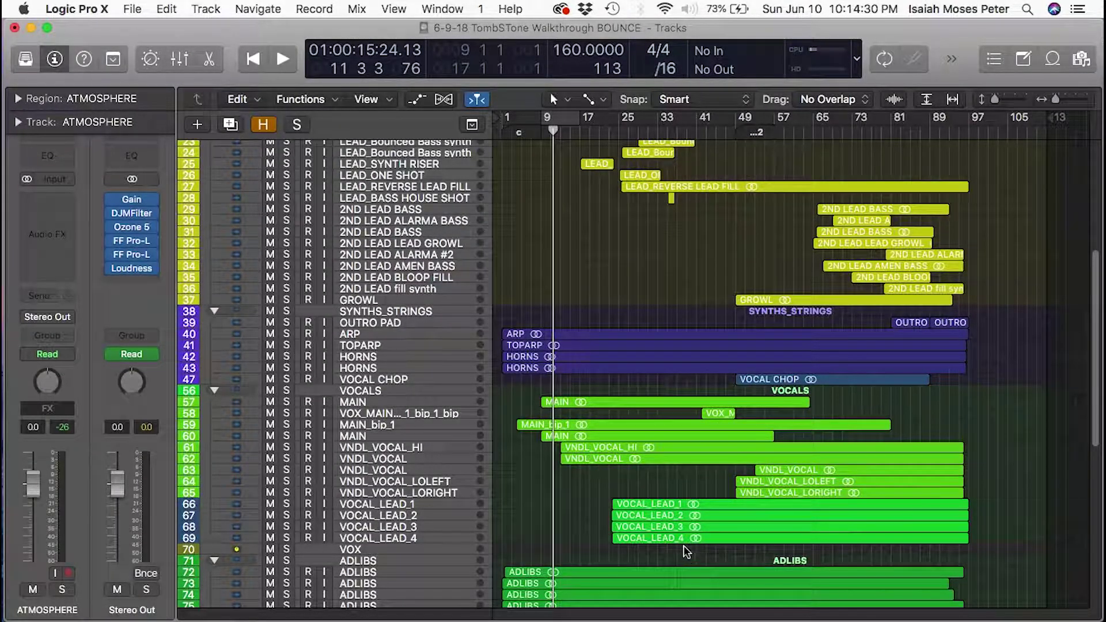
scroll(689, 532, "down", 8)
scroll(693, 534, "down", 3)
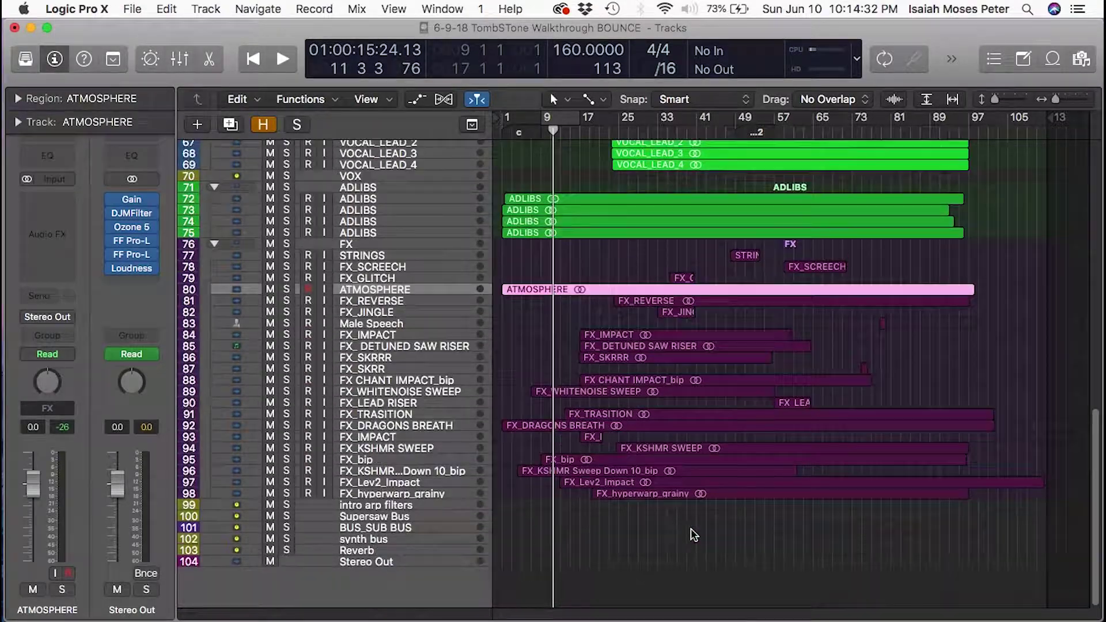
left_click(695, 544)
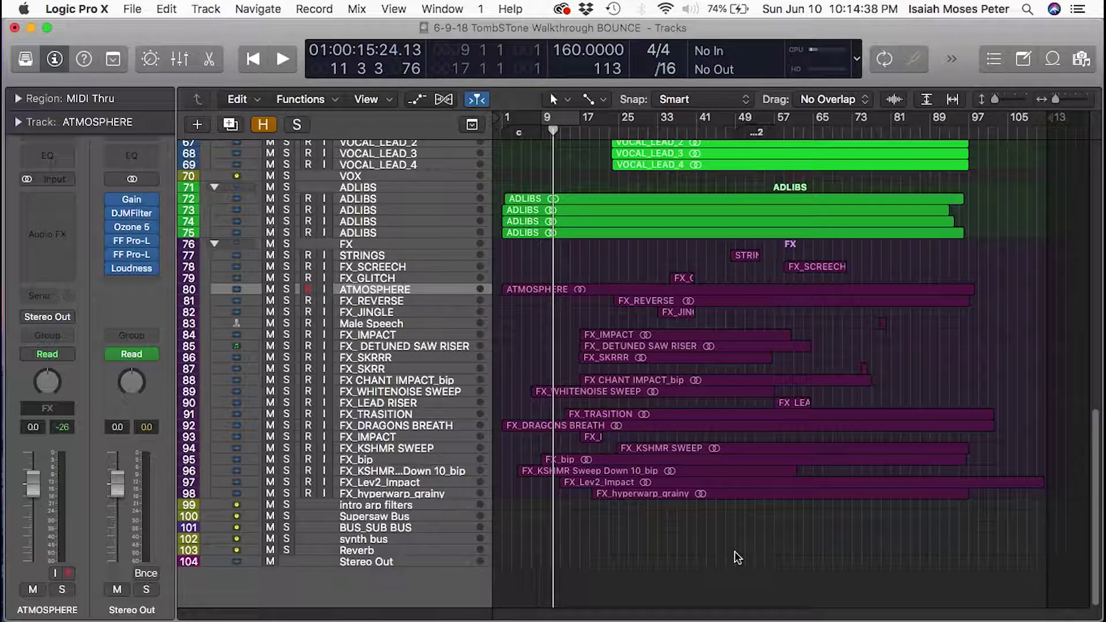
Examine the region layout from the kick and drum tracks through the FX folder to the bus tracks
scroll(731, 541, "up", 15)
scroll(714, 513, "down", 3)
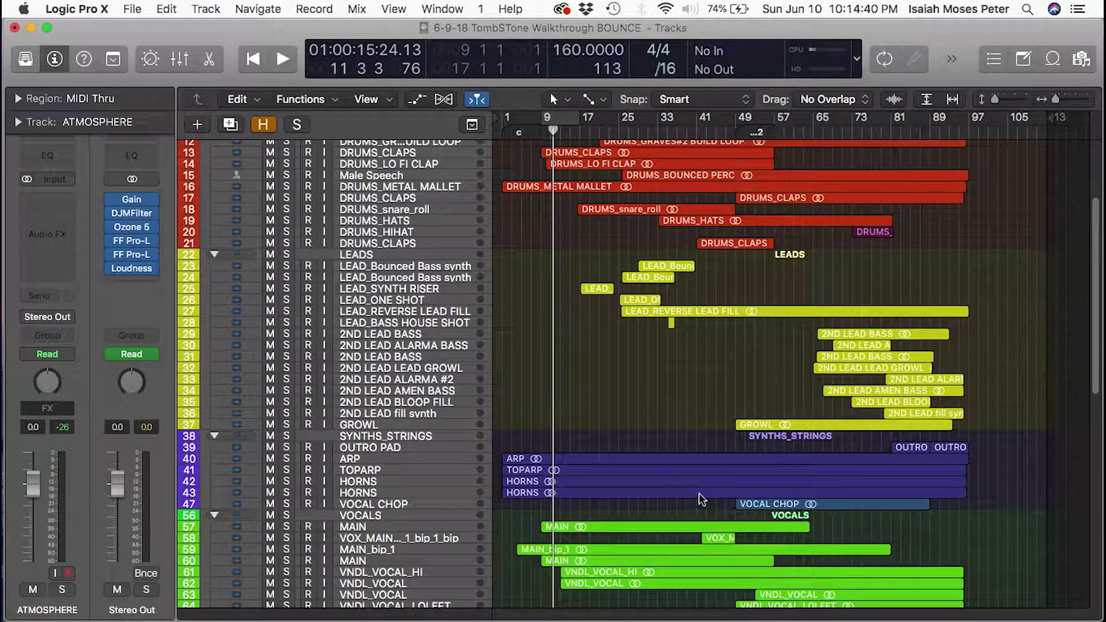
scroll(647, 570, "up", 4)
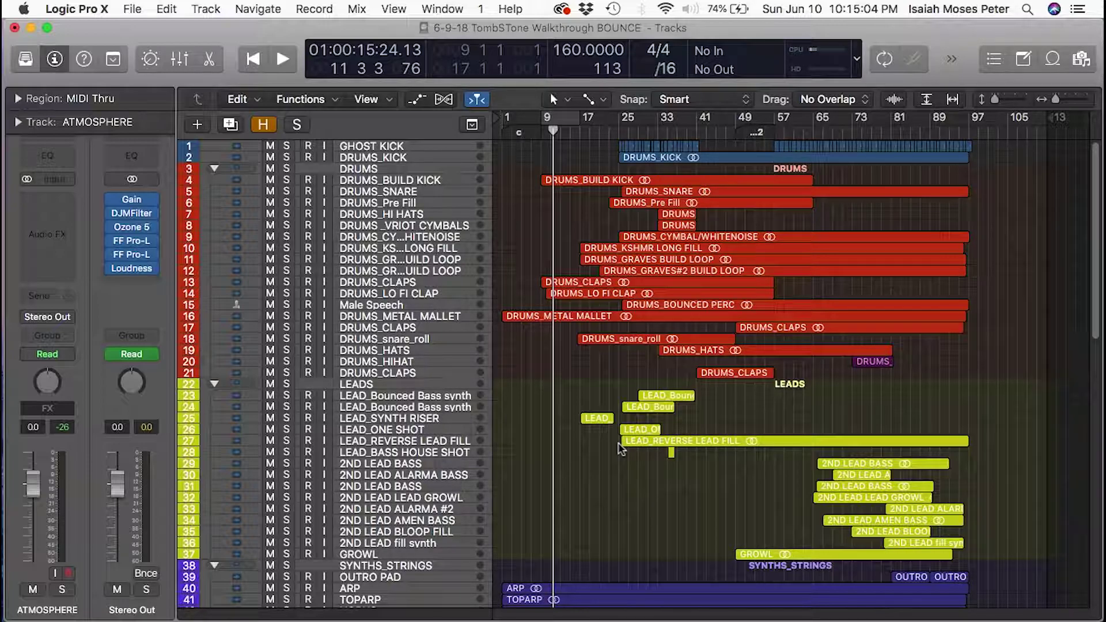
scroll(618, 444, "down", 10)
scroll(619, 447, "down", 5)
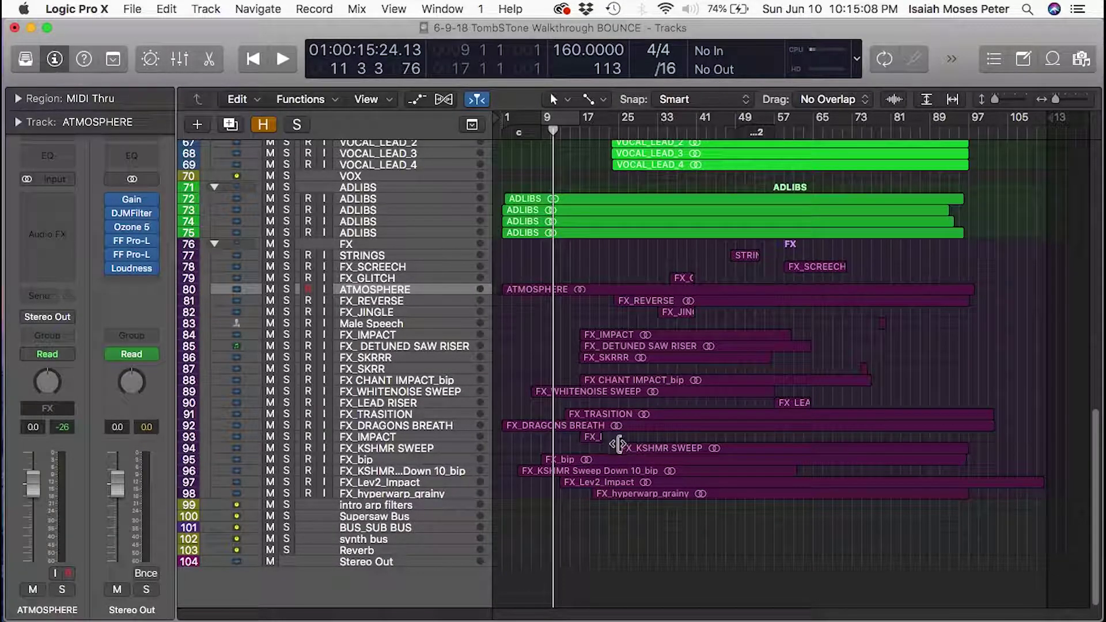
scroll(620, 449, "up", 7)
scroll(621, 453, "up", 6)
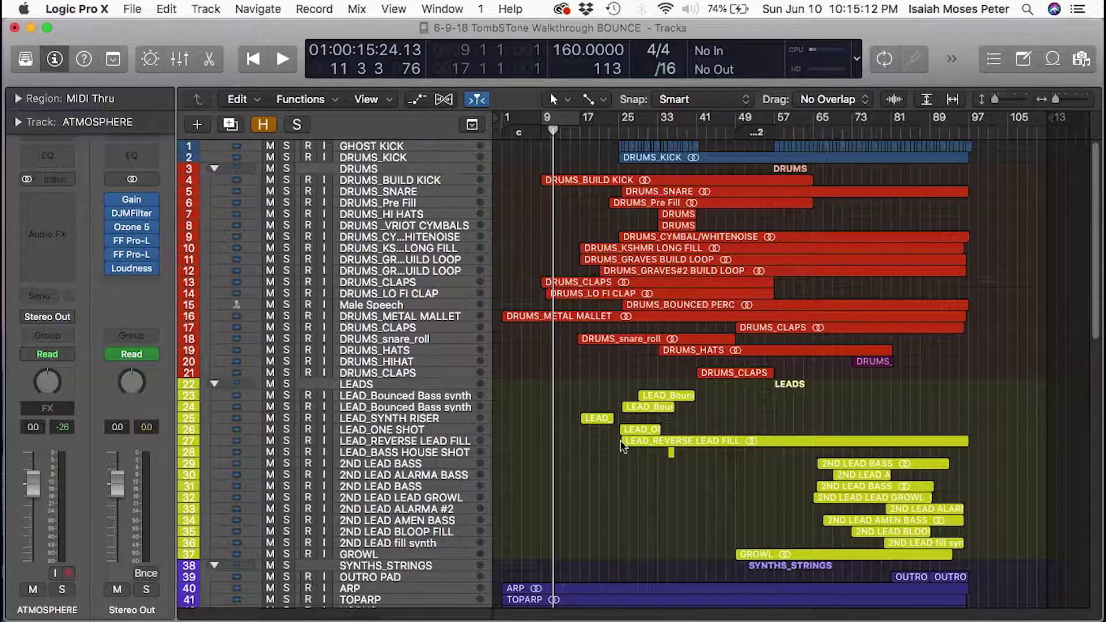
Move the playhead forward to bar 17
key("period")
key("period")
key("period")
key("period")
key("period")
key("period")
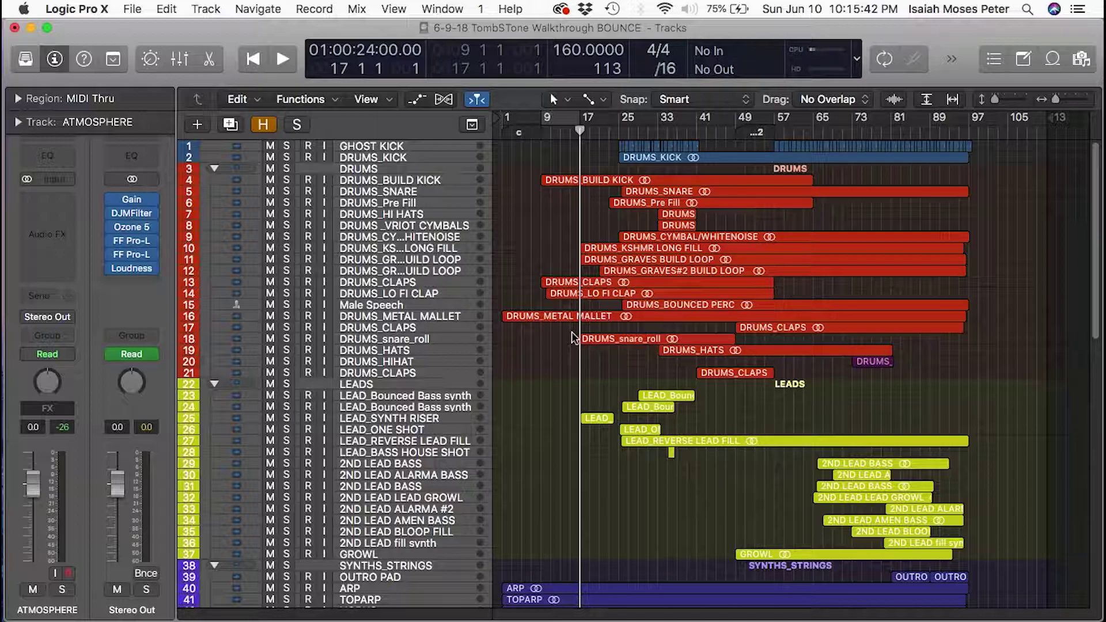
Look over the arrangement from the drum tracks down to the VOCALS folder
scroll(575, 337, "down", 1)
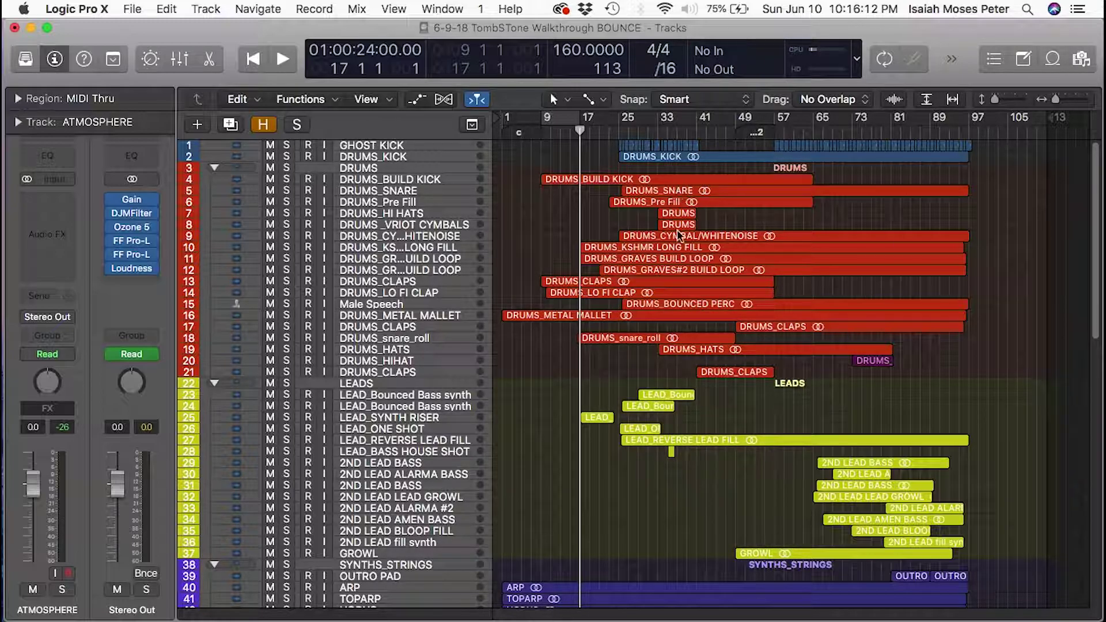
scroll(728, 424, "down", 5)
scroll(629, 501, "down", 2)
scroll(630, 496, "down", 2)
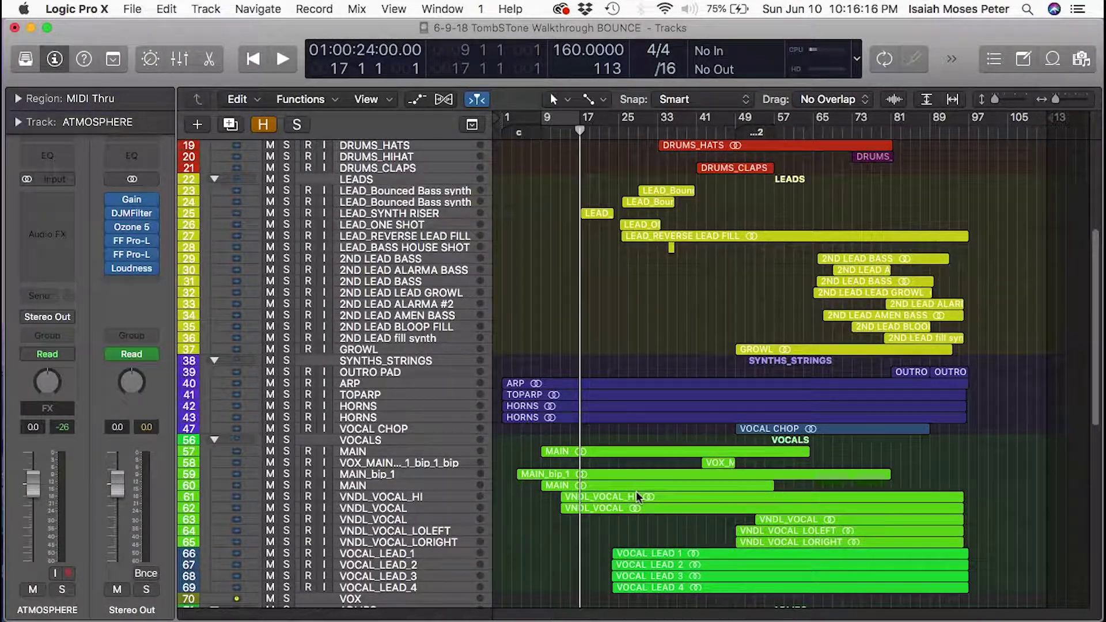